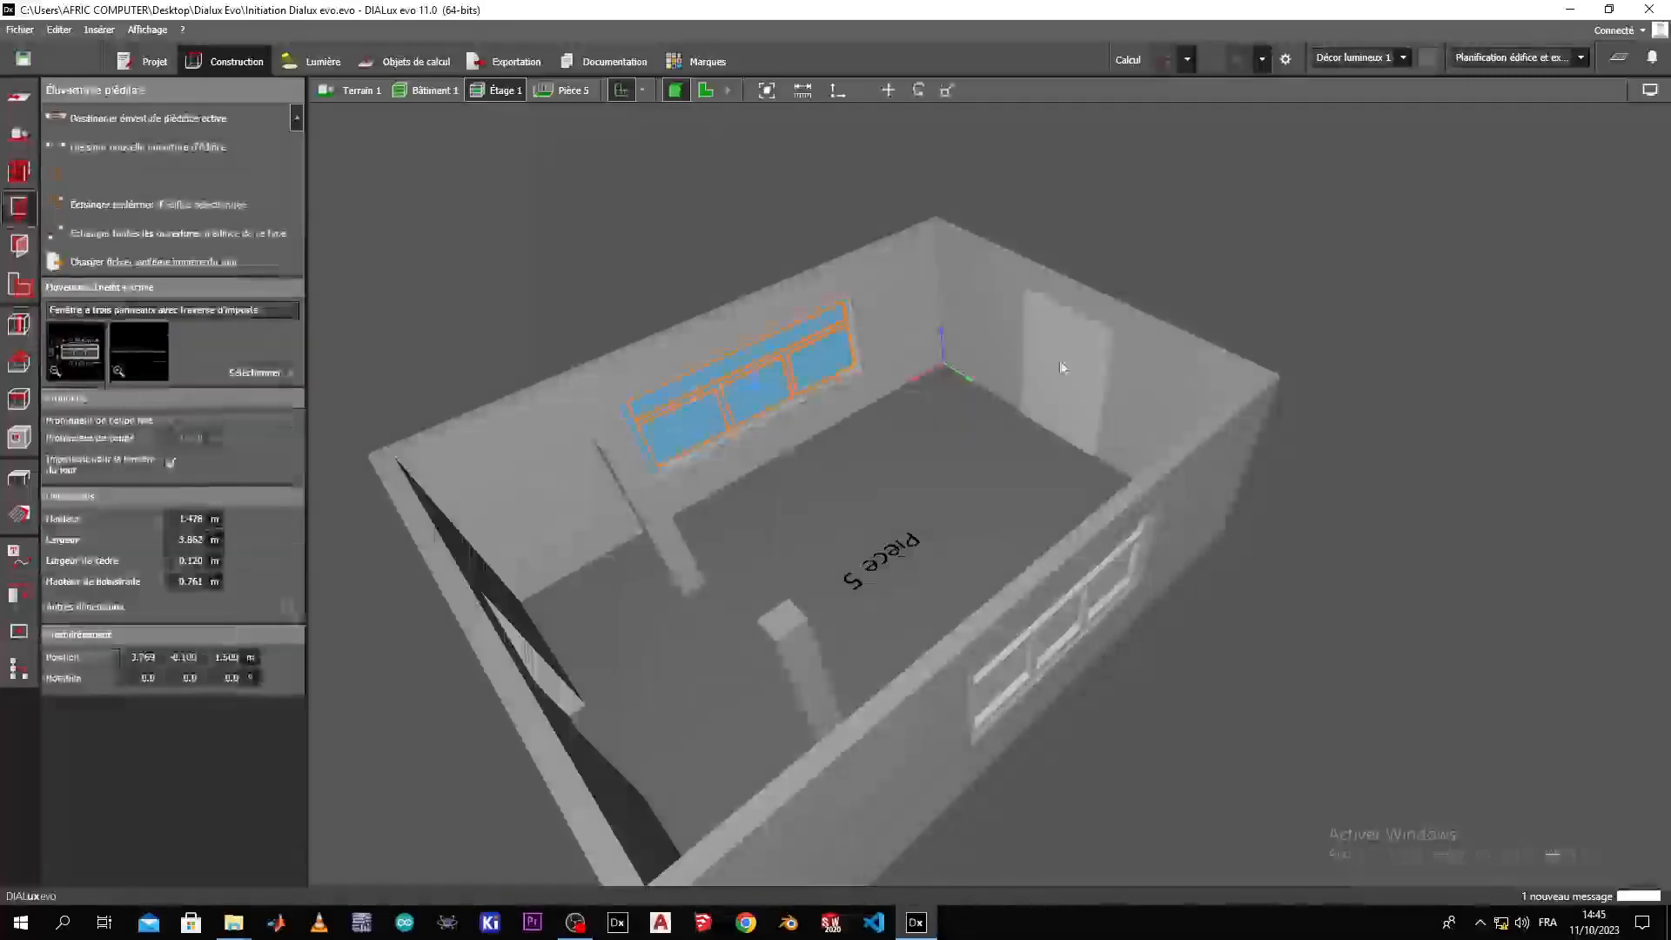
Examine the room's two rectangular columns, a door opening and the storey construction settings in the 3D model.
left_click(645, 528)
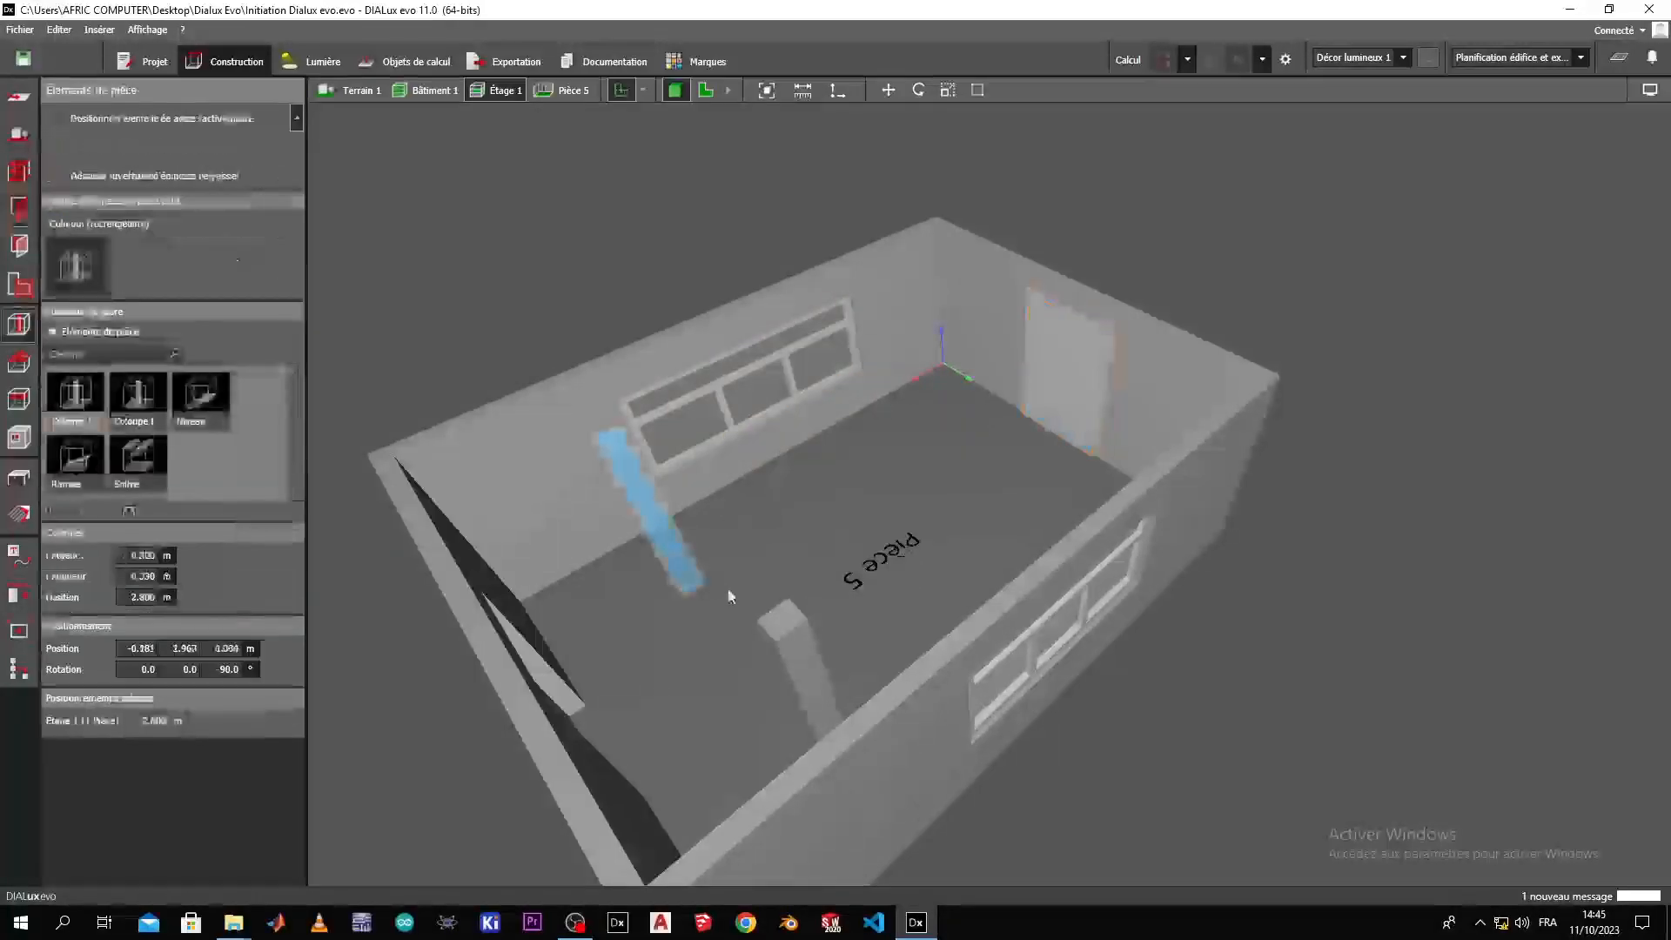
left_click(791, 642)
left_click(653, 519)
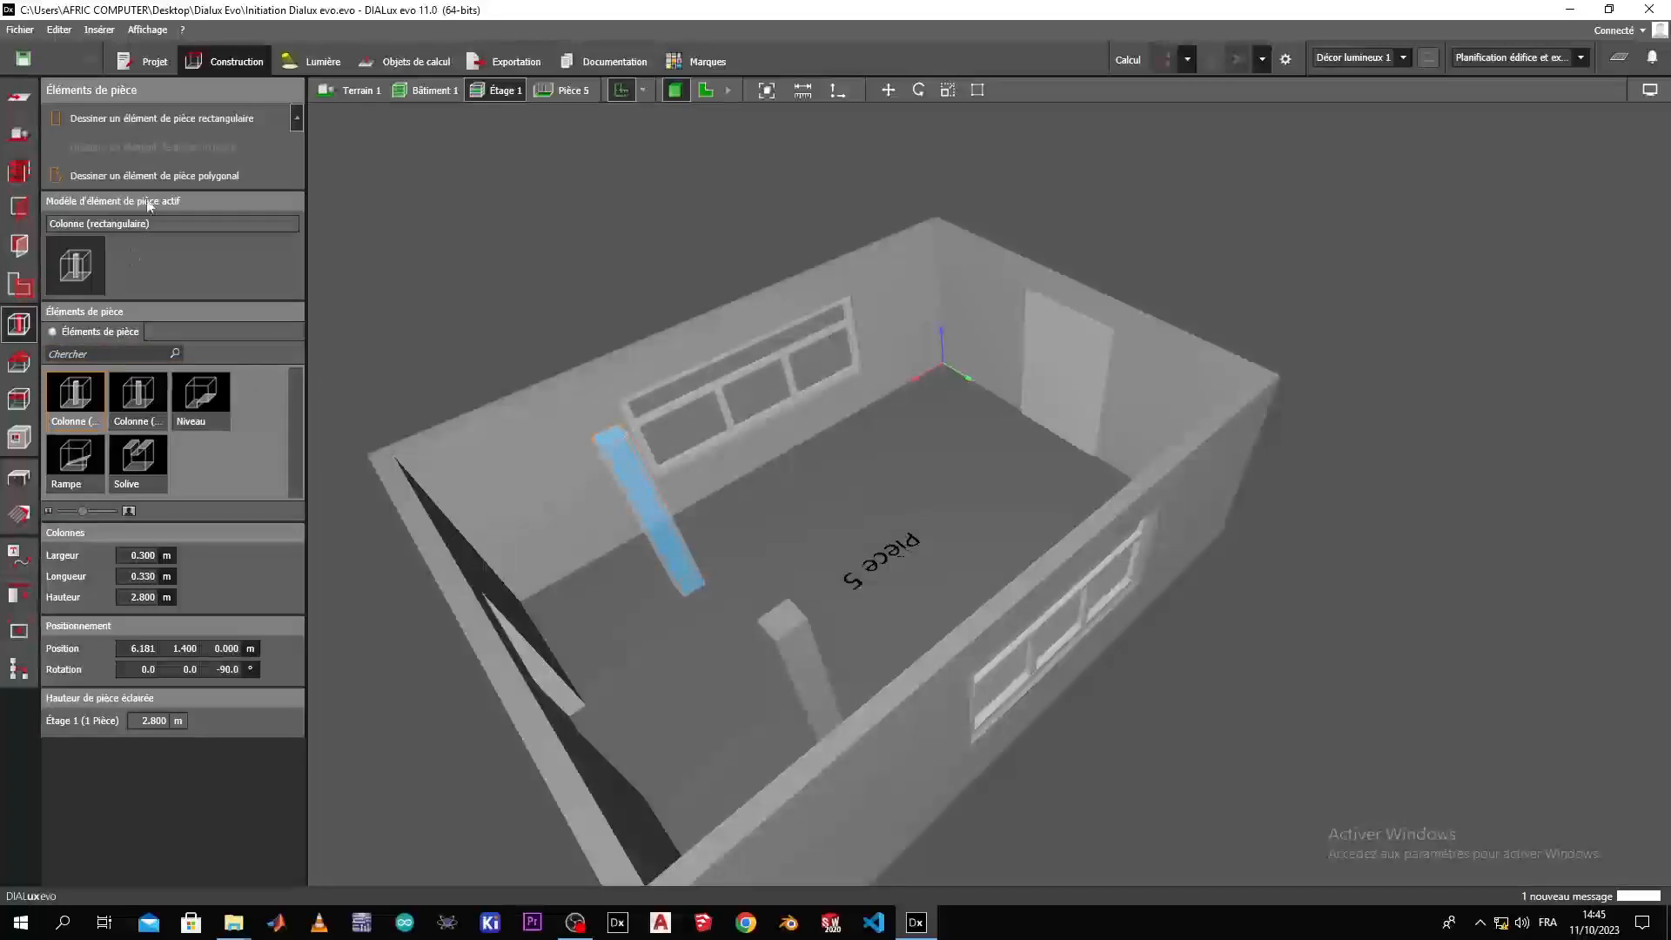
right_click_drag(697, 532, 745, 587)
left_click(870, 588)
right_click_drag(871, 595, 511, 693)
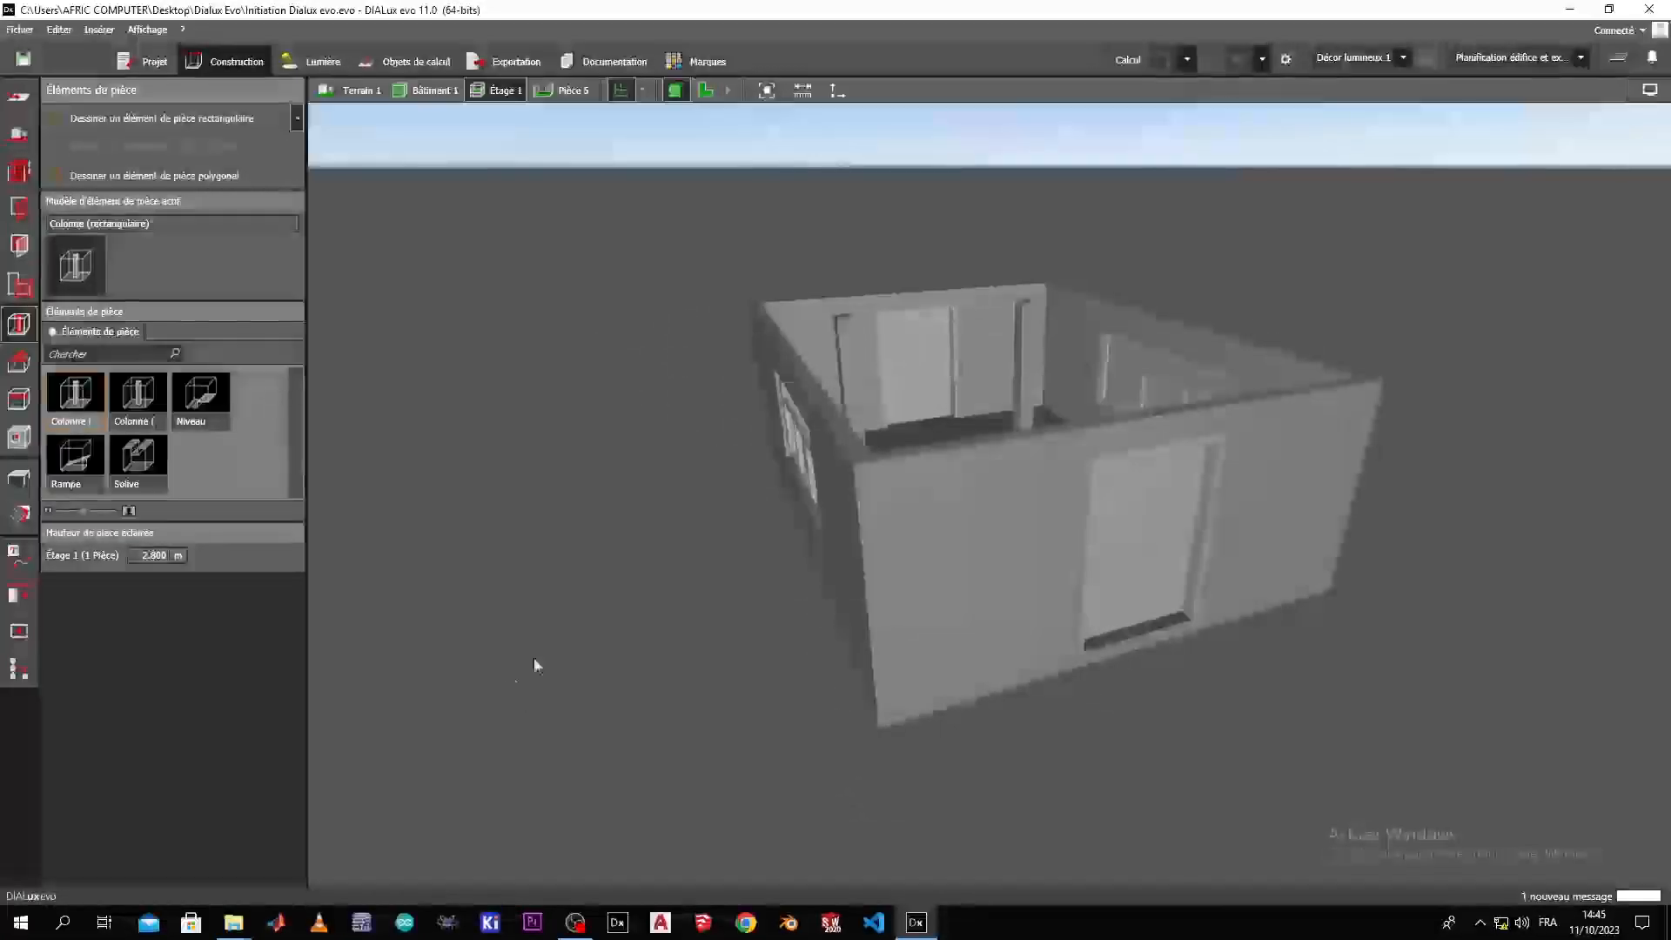
right_click_drag(775, 578, 766, 423)
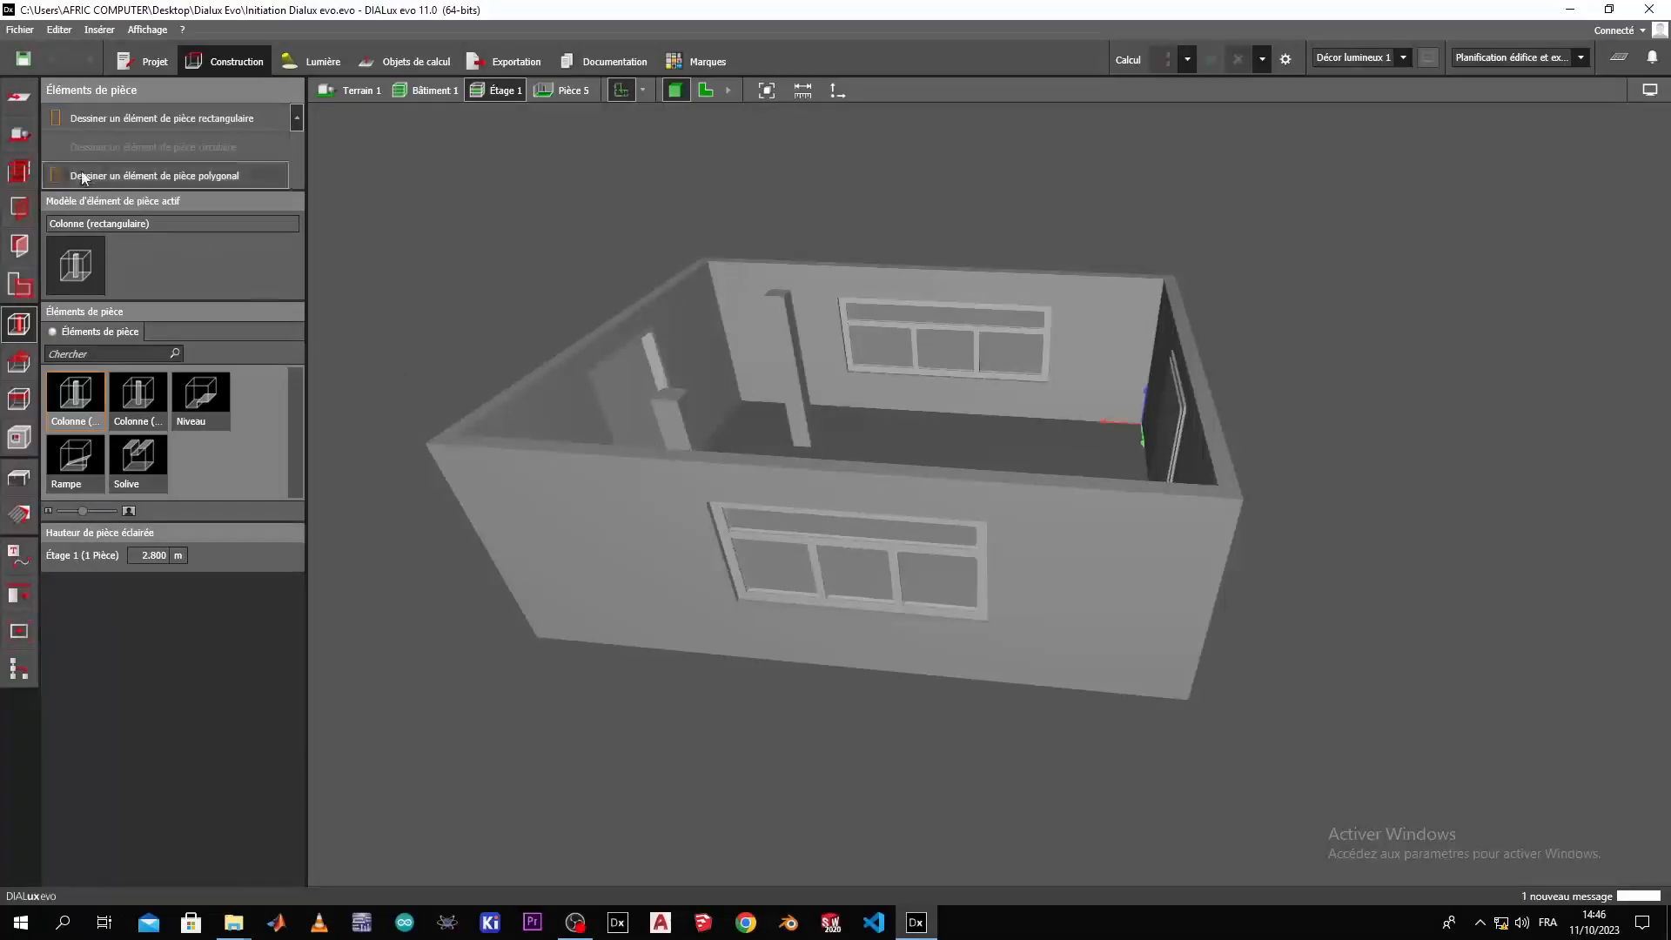
left_click(610, 475)
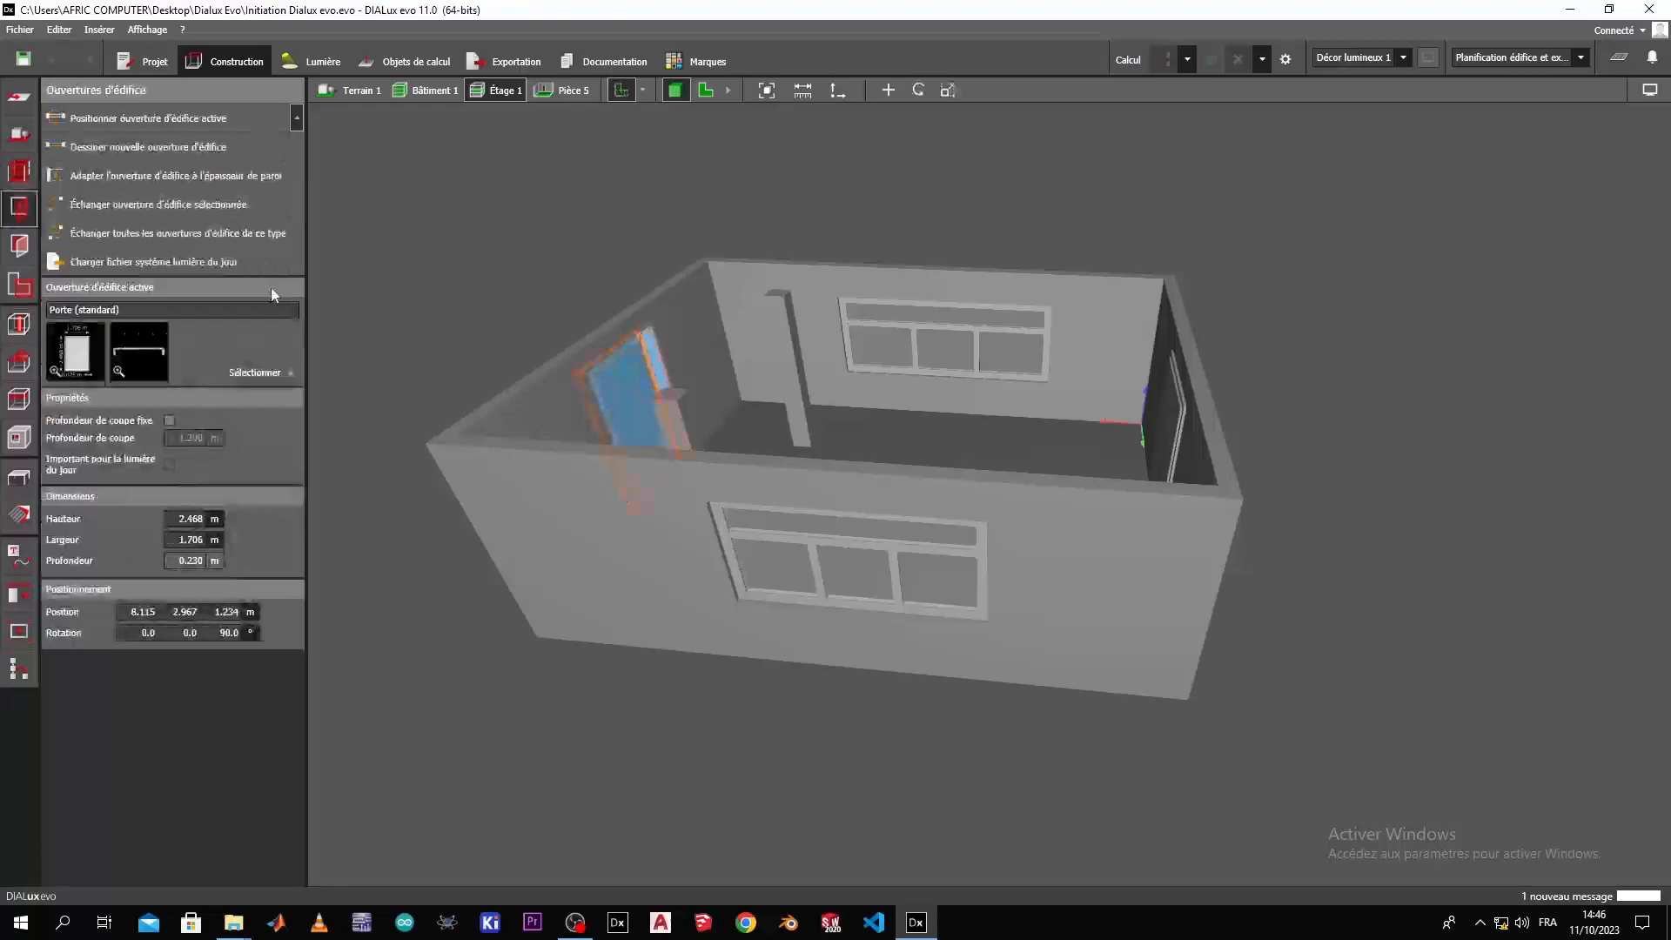
left_click(29, 169)
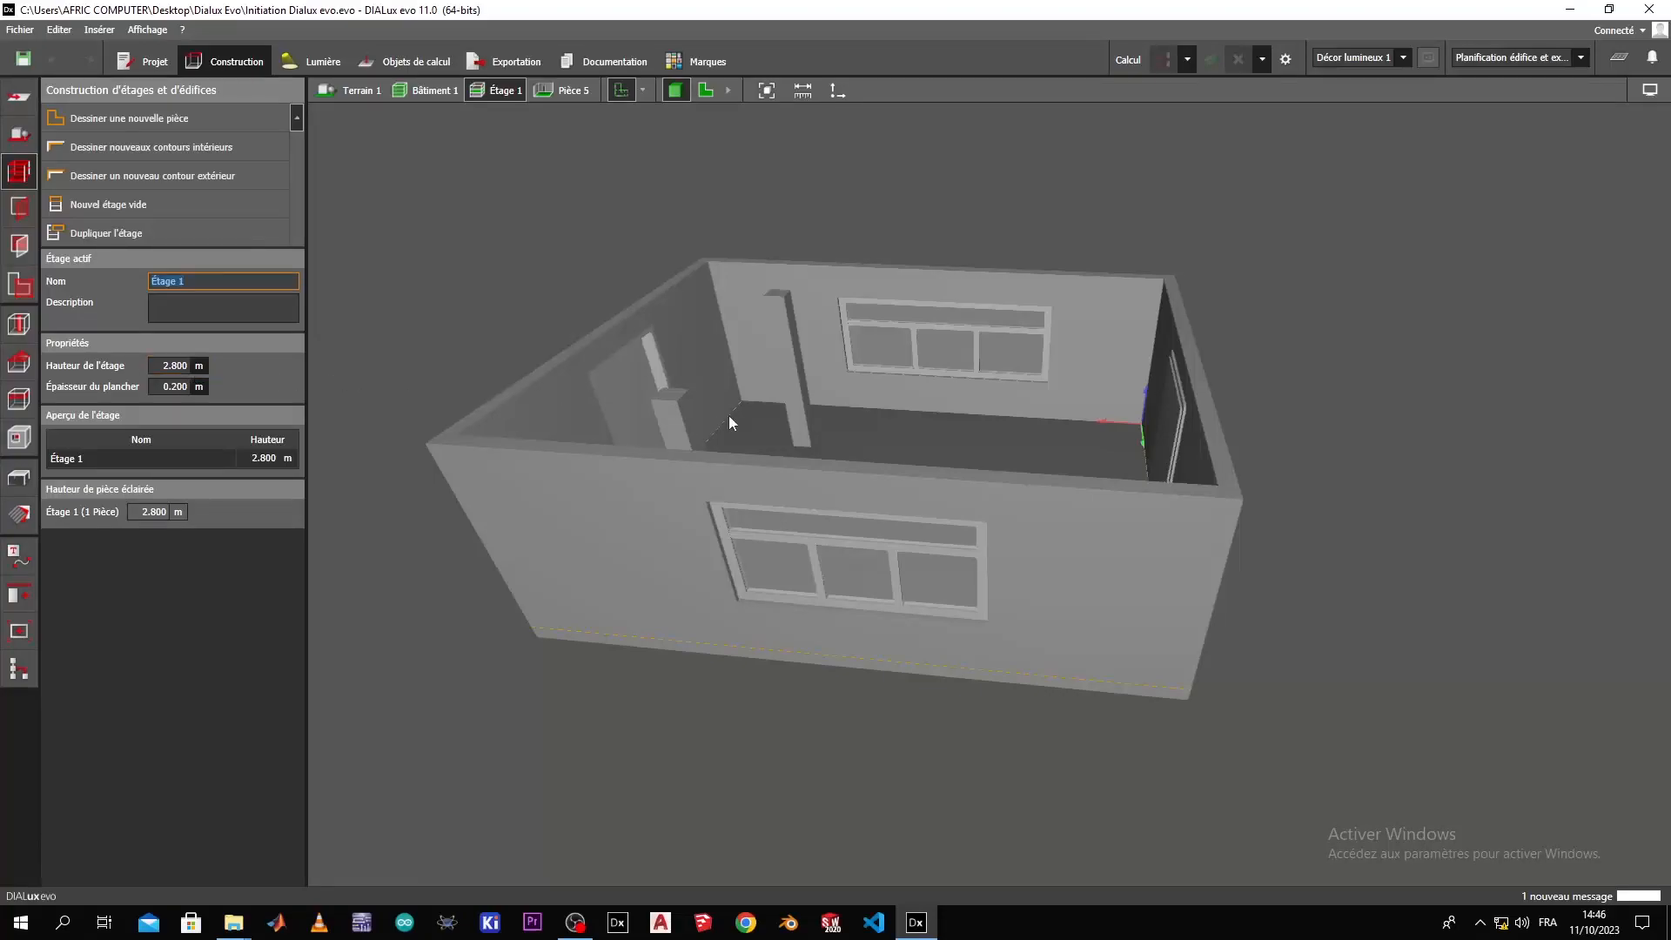
right_click_drag(675, 379, 716, 567)
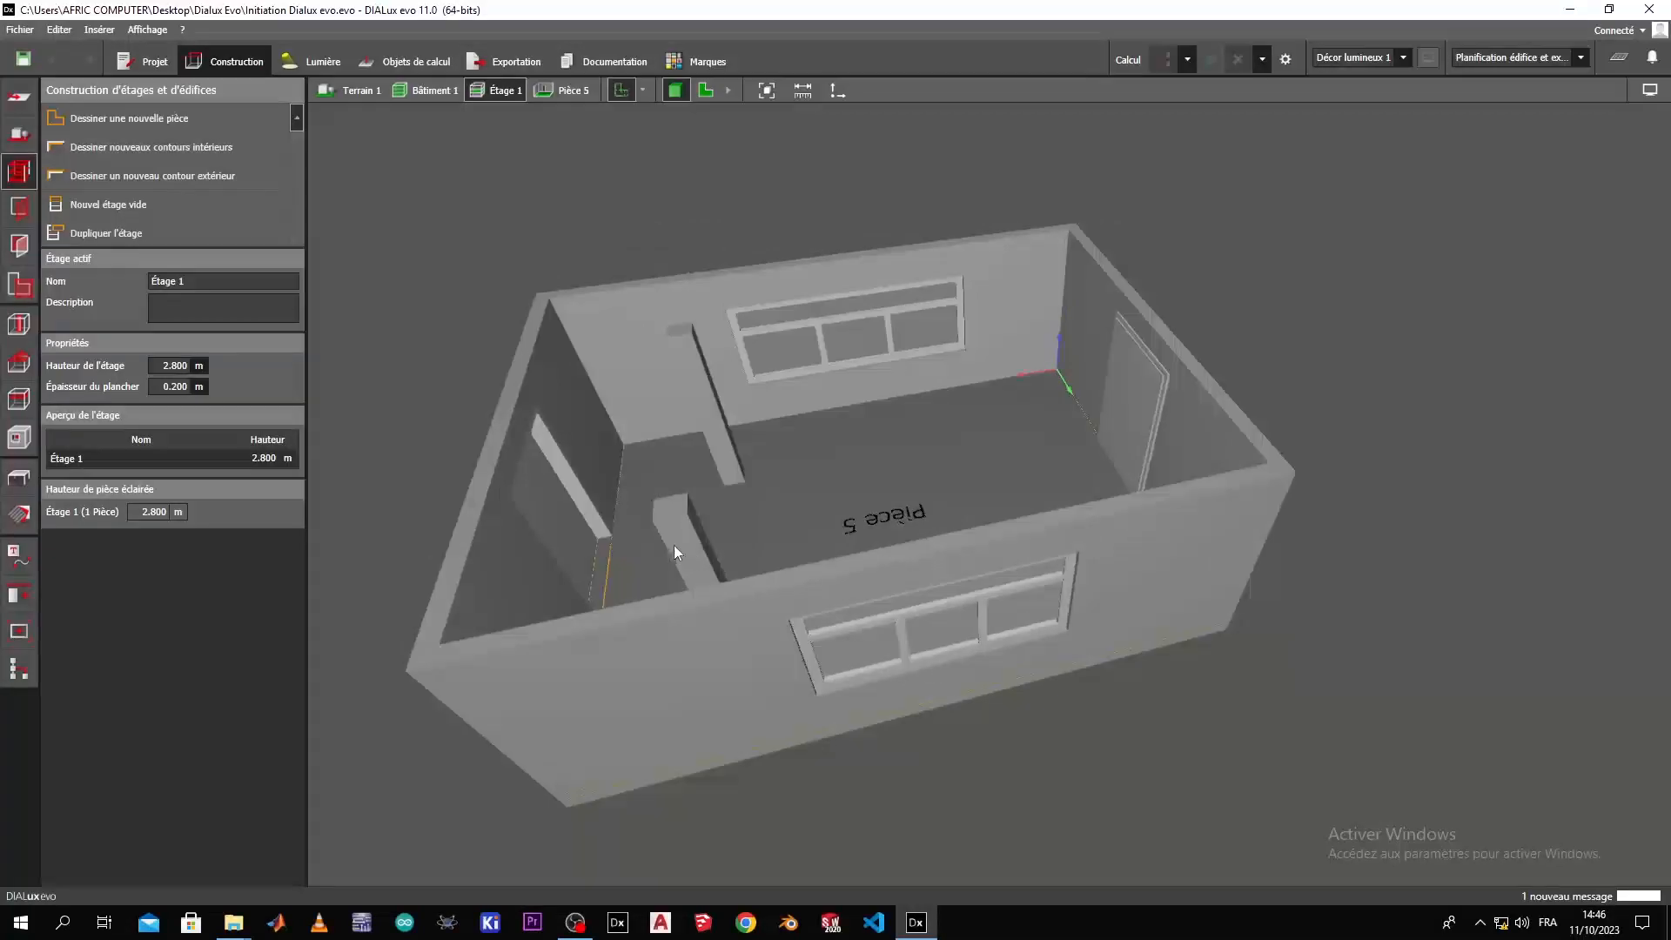
right_click_drag(673, 545, 639, 566)
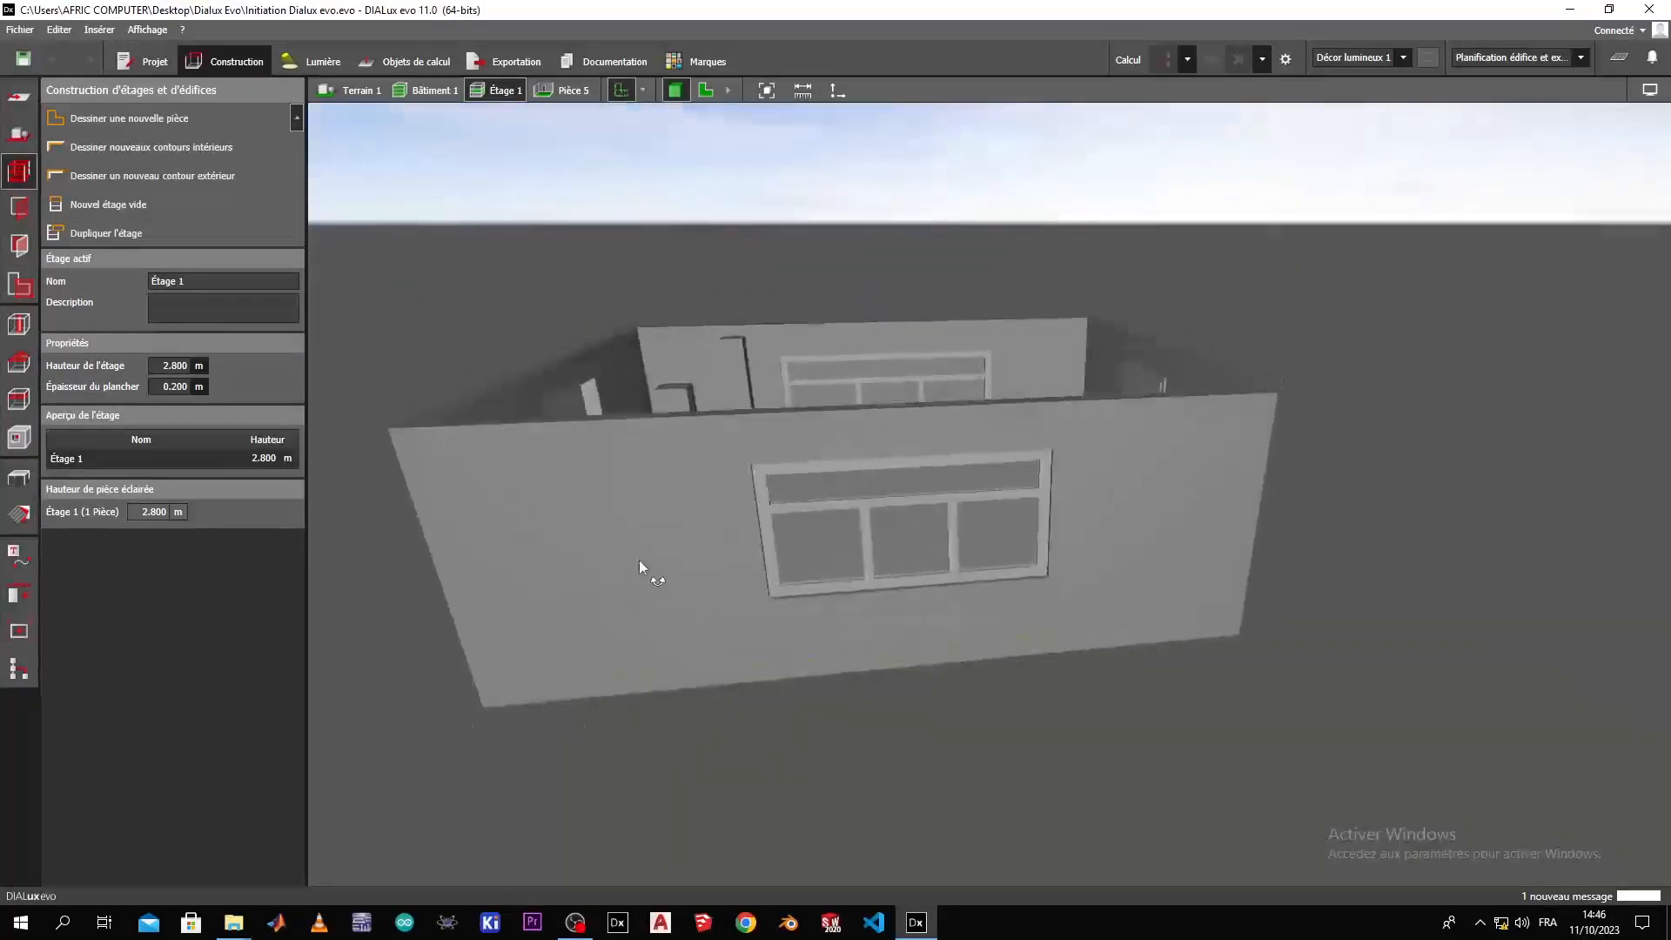
Insert a suspended ceiling into the room Pièce 5 on Étage 1.
left_click(20, 400)
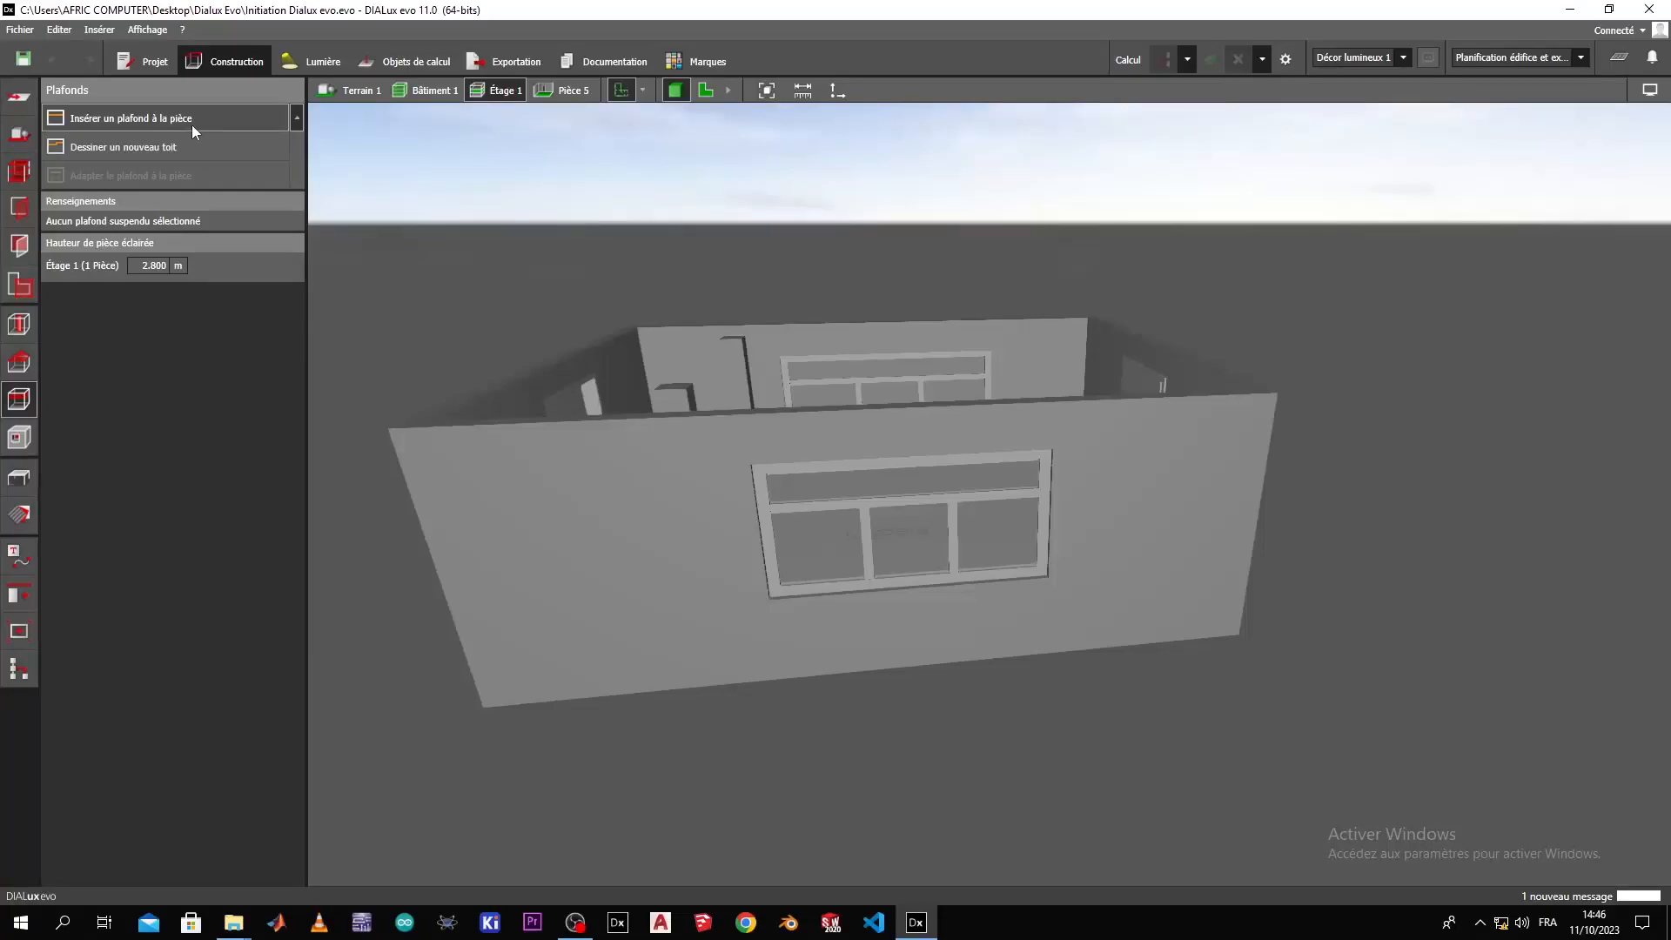
left_click(228, 119)
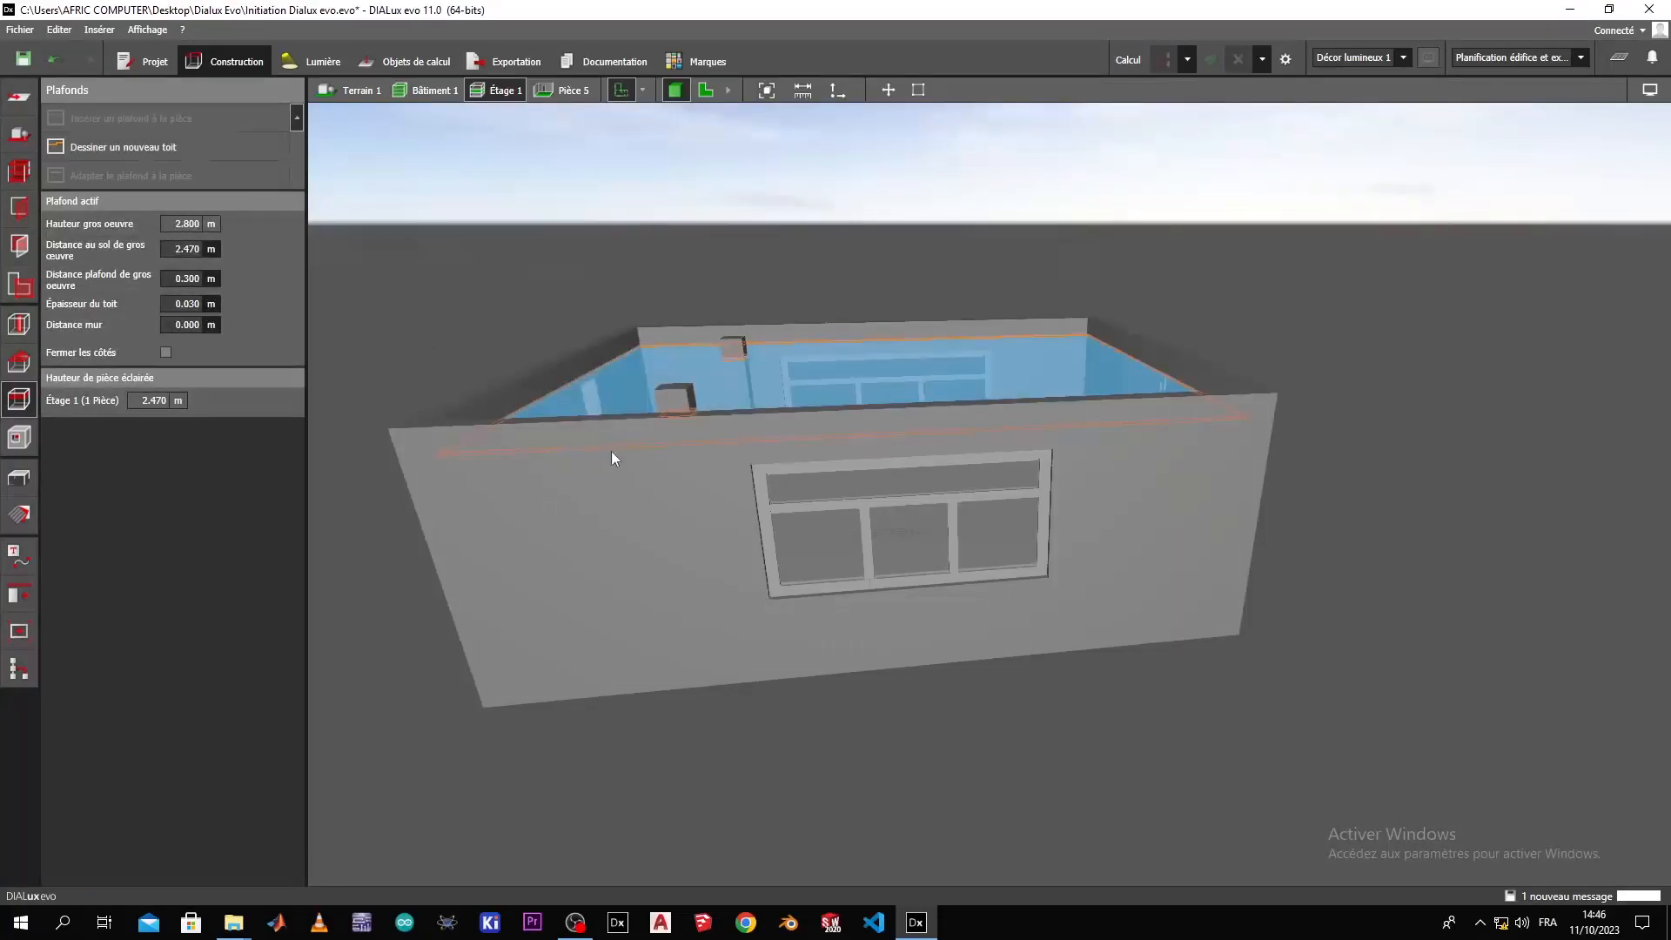
right_click_drag(644, 466, 1122, 583)
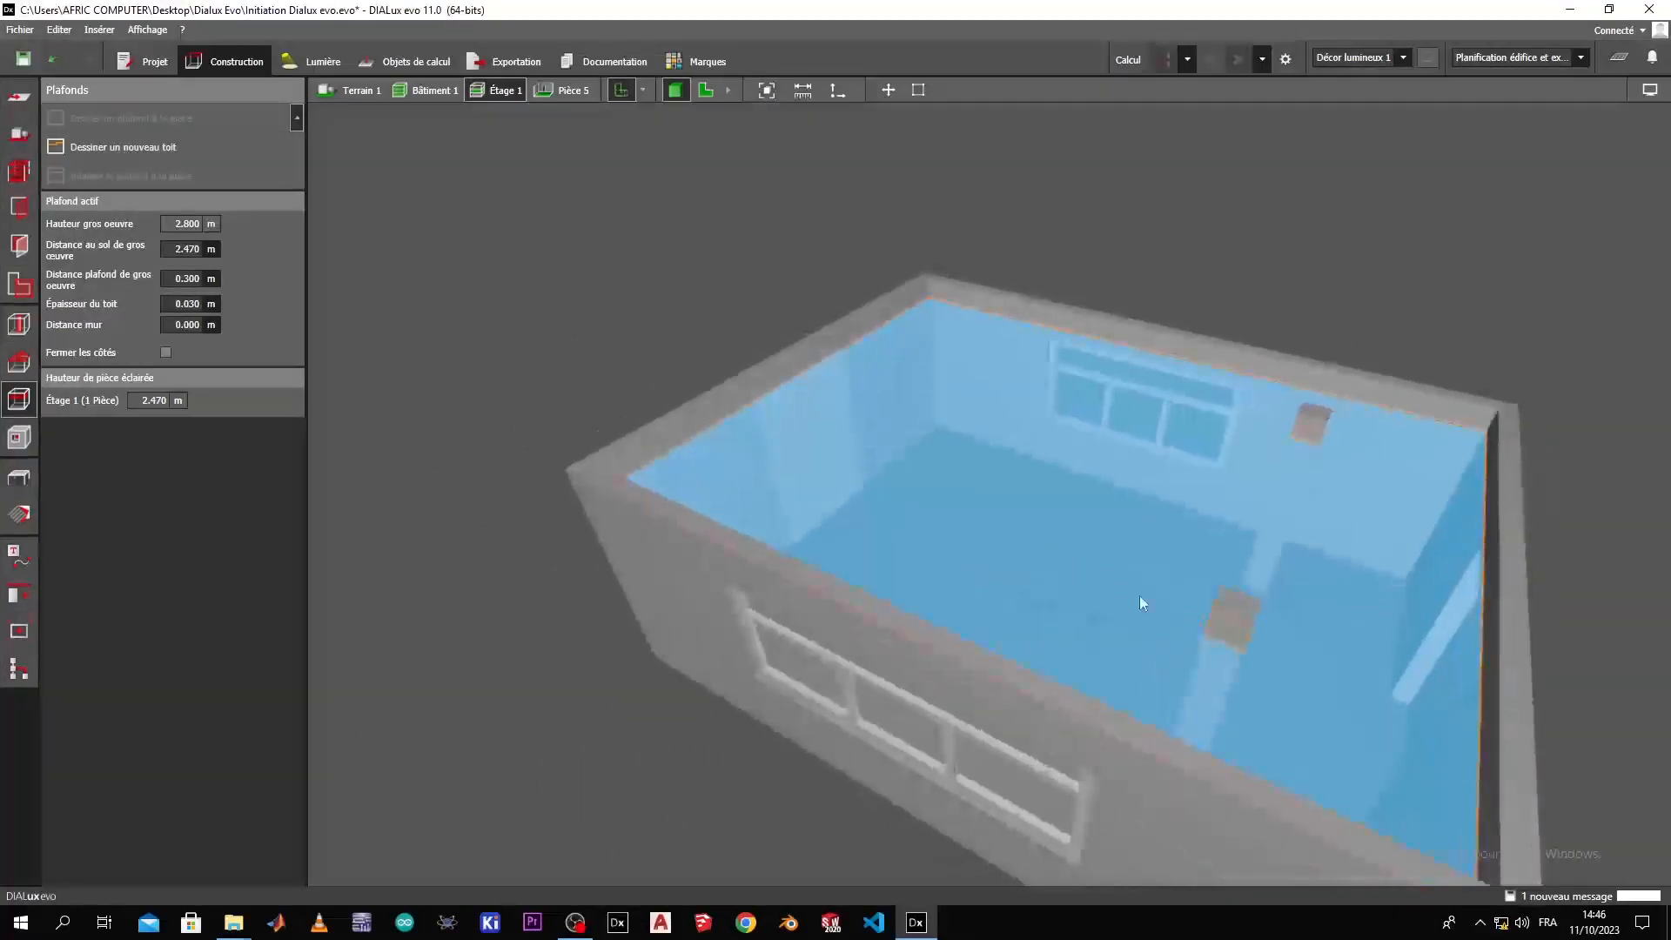
right_click_drag(1197, 667, 911, 770)
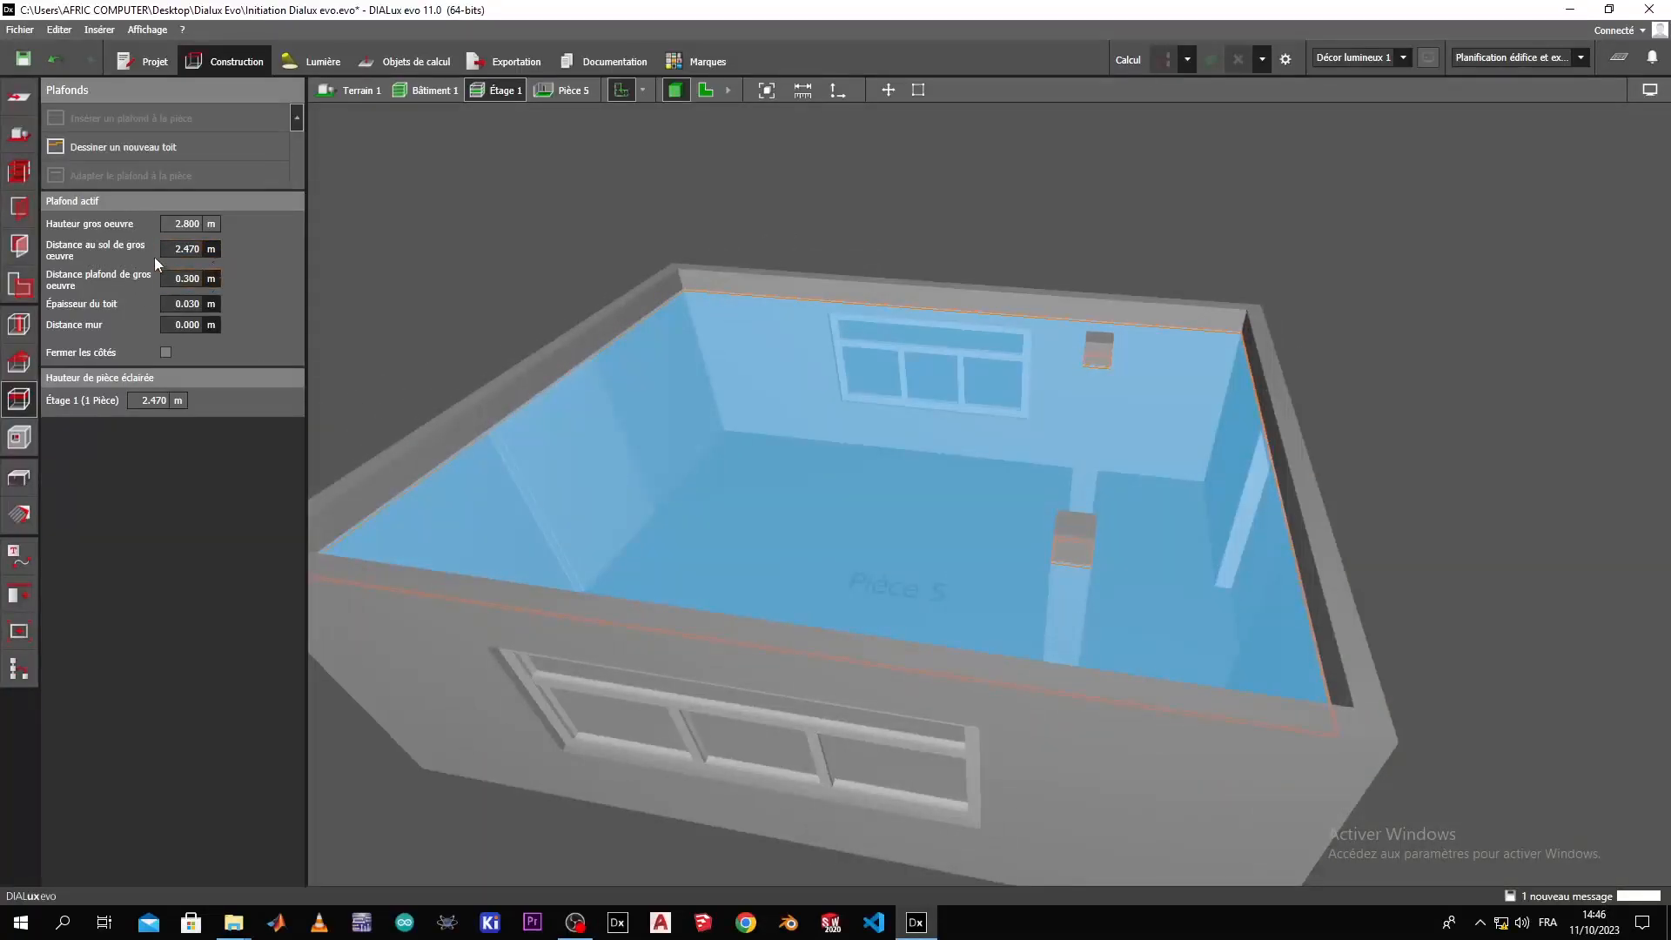
right_click_drag(790, 494, 1002, 477)
Inspect the ceiling from outside and from inside the room, including the door in the far wall.
left_click(811, 267)
right_click_drag(811, 267, 856, 397)
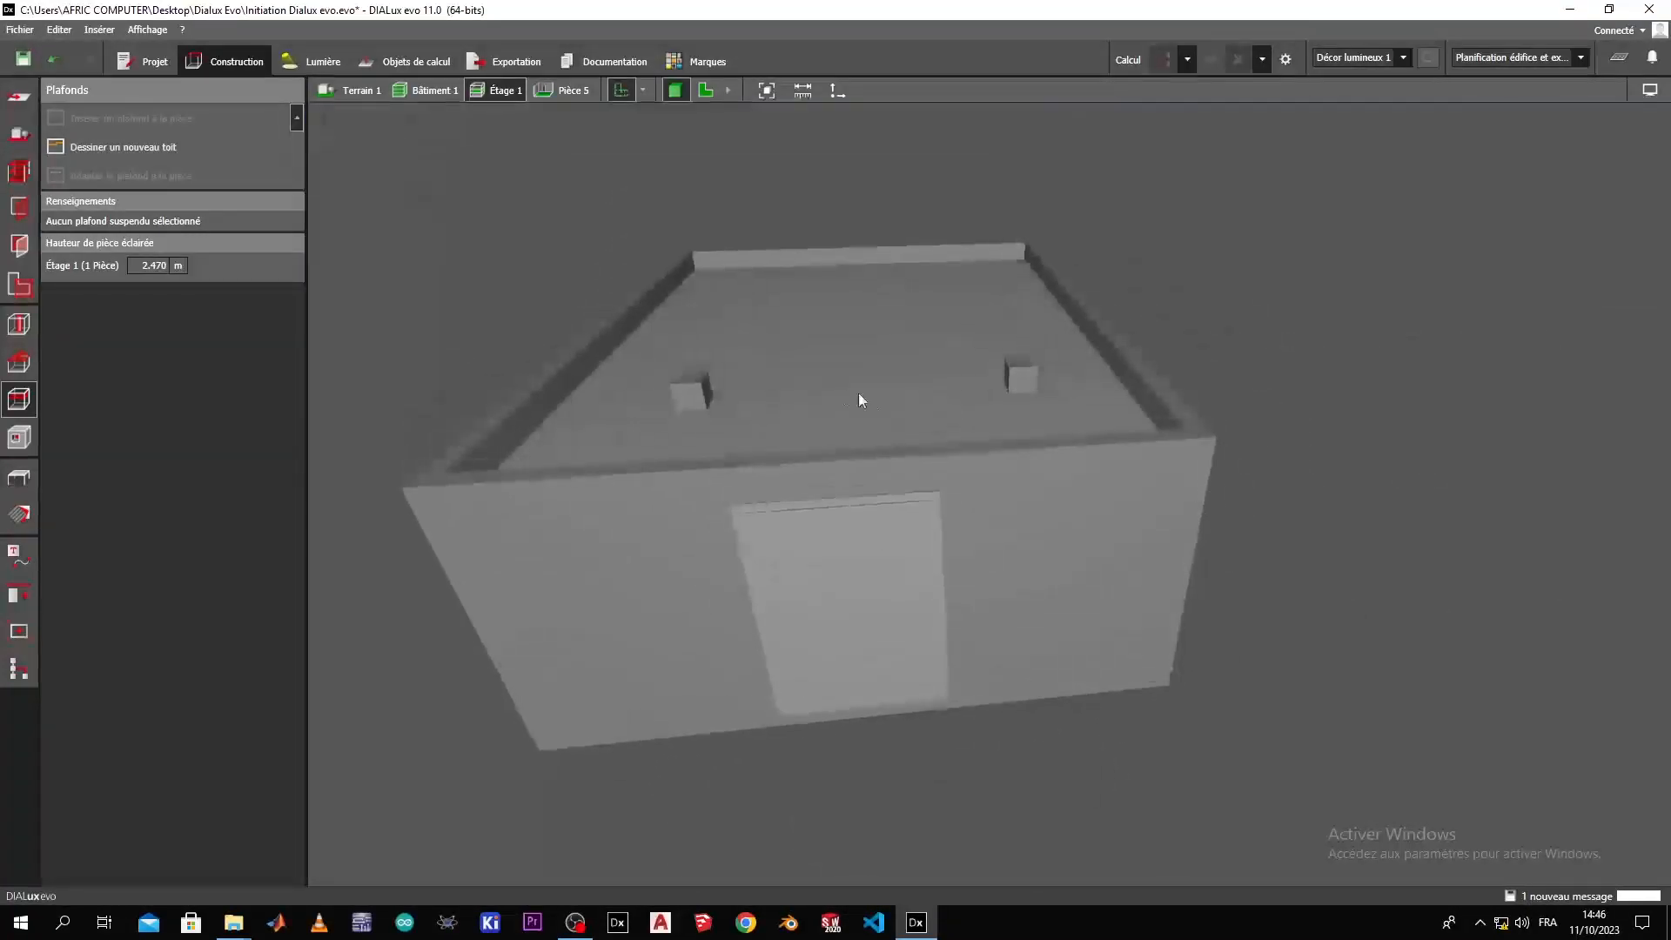
scroll(835, 483, "up", 6)
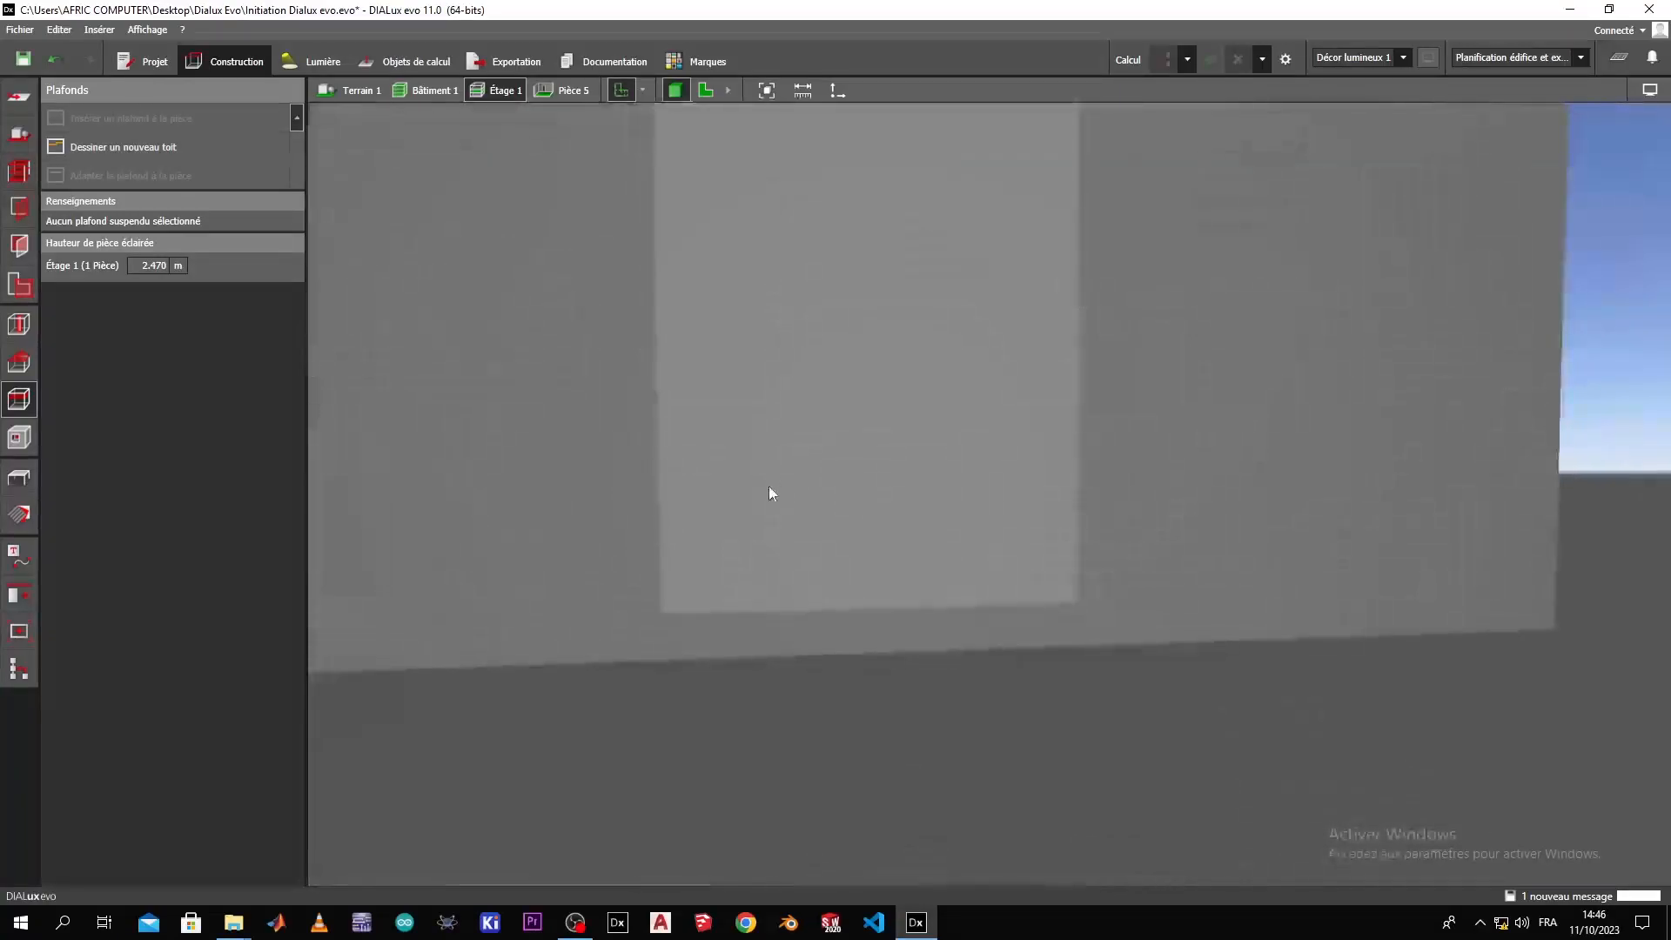
scroll(787, 363, "up", 10)
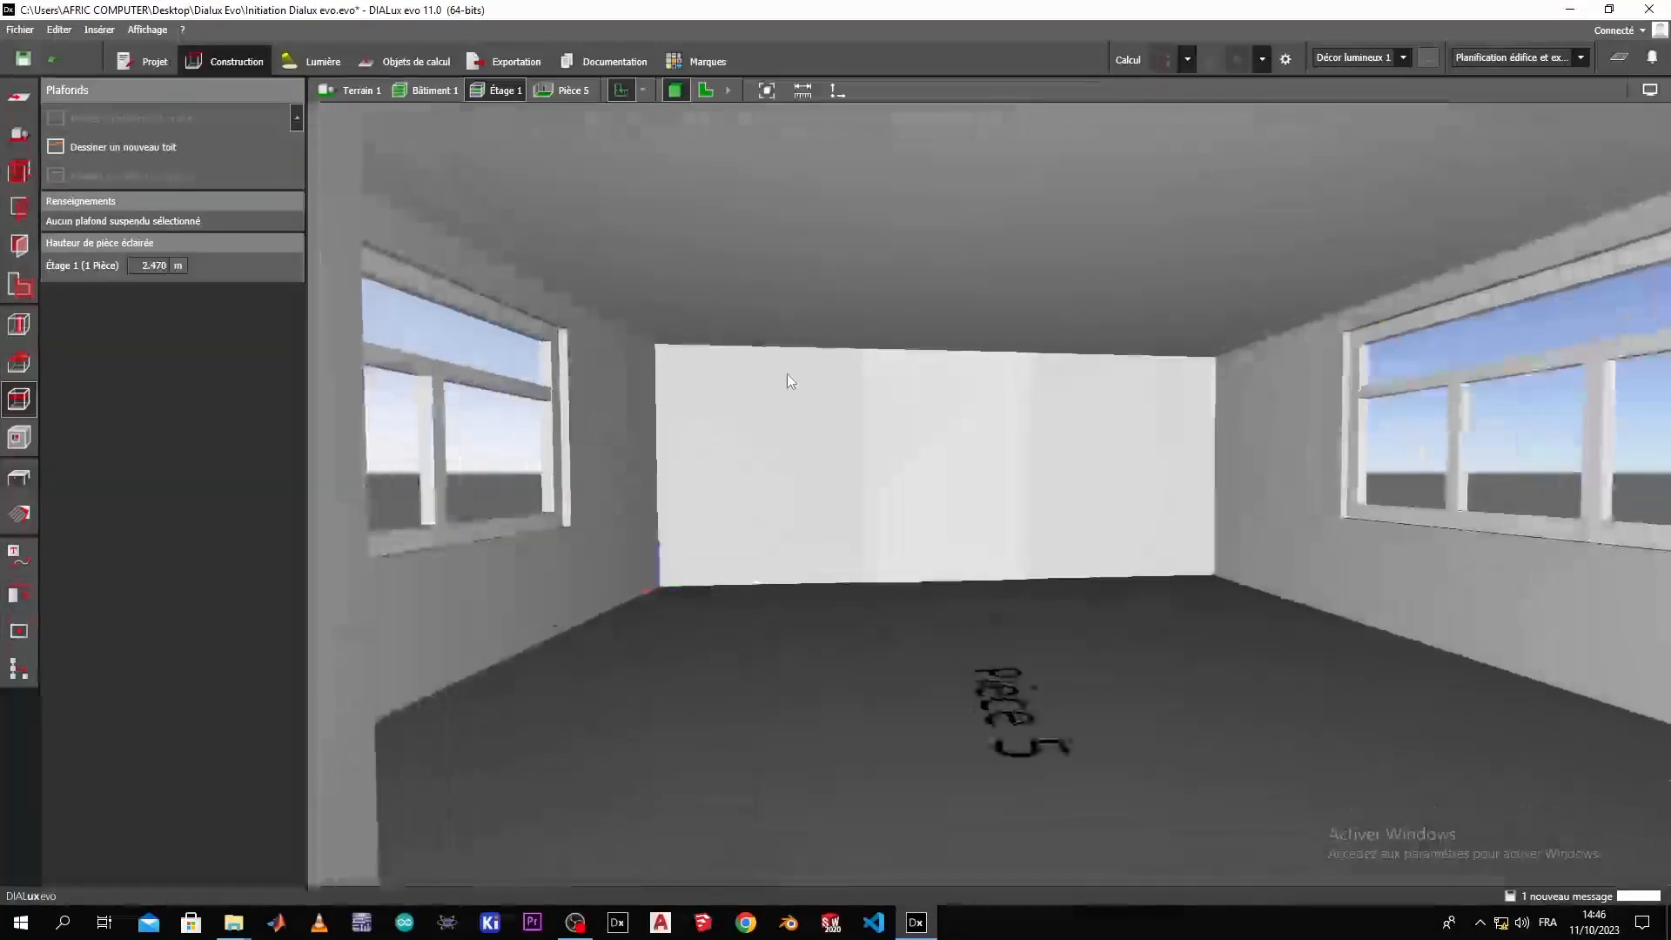
right_click_drag(833, 518, 1186, 884)
left_click(1131, 535)
right_click_drag(1112, 631, 1459, 706)
left_click(1124, 451)
left_click(1068, 463)
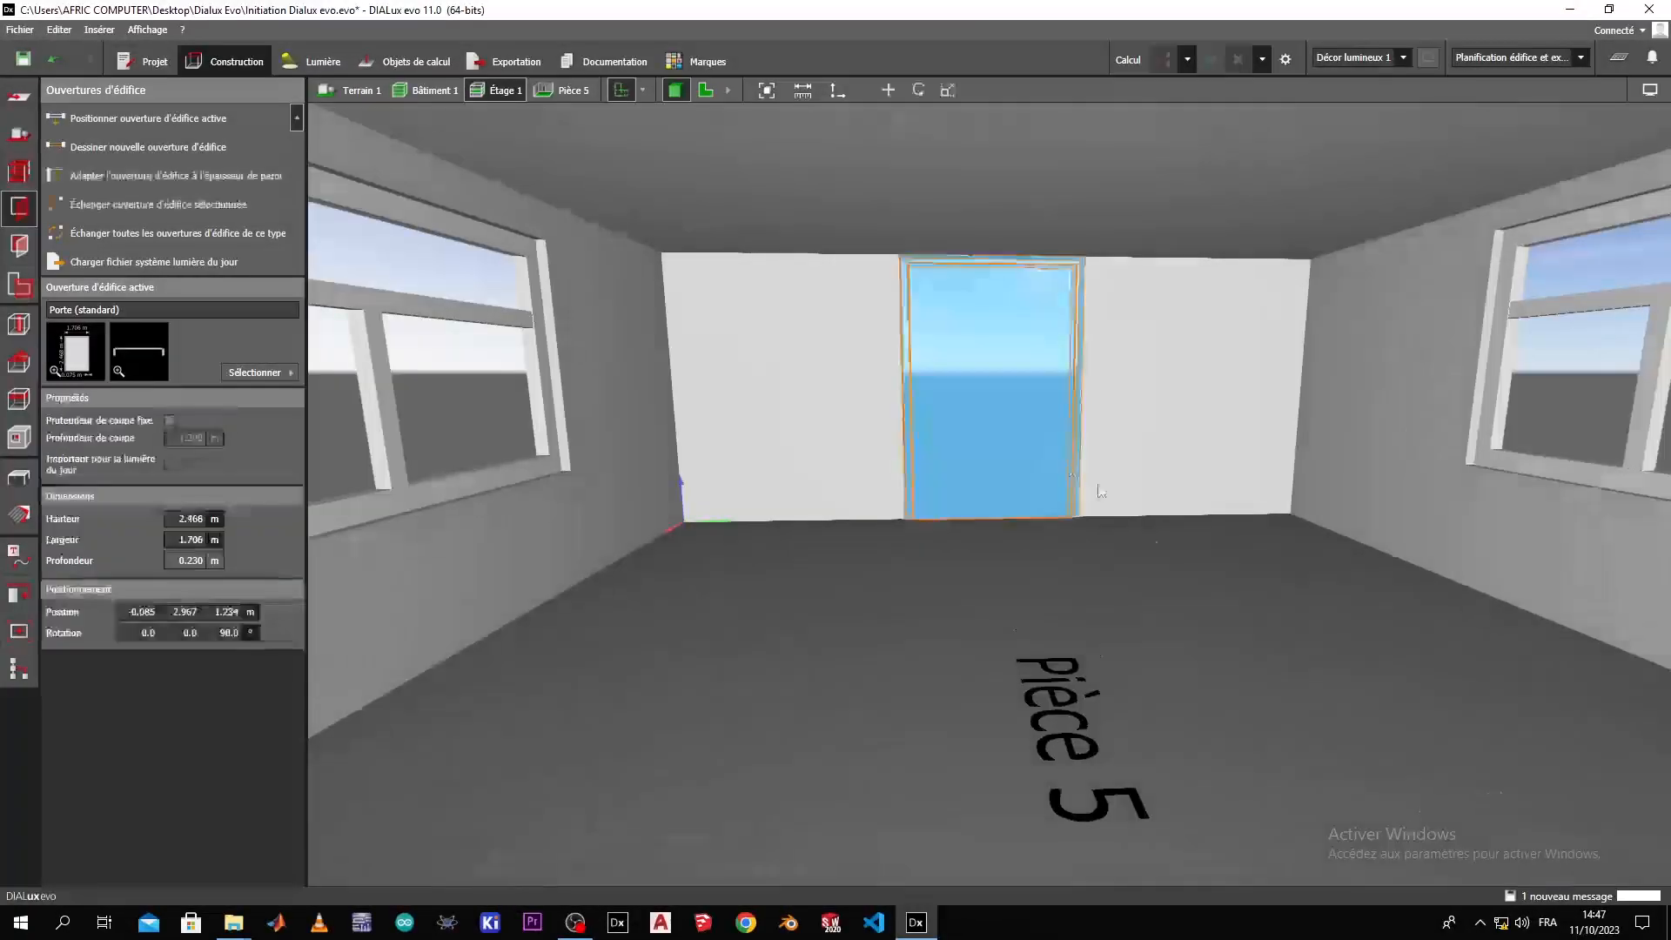
right_click_drag(1068, 463, 954, 582)
left_click(1077, 646)
right_click_drag(1406, 694, 1564, 738)
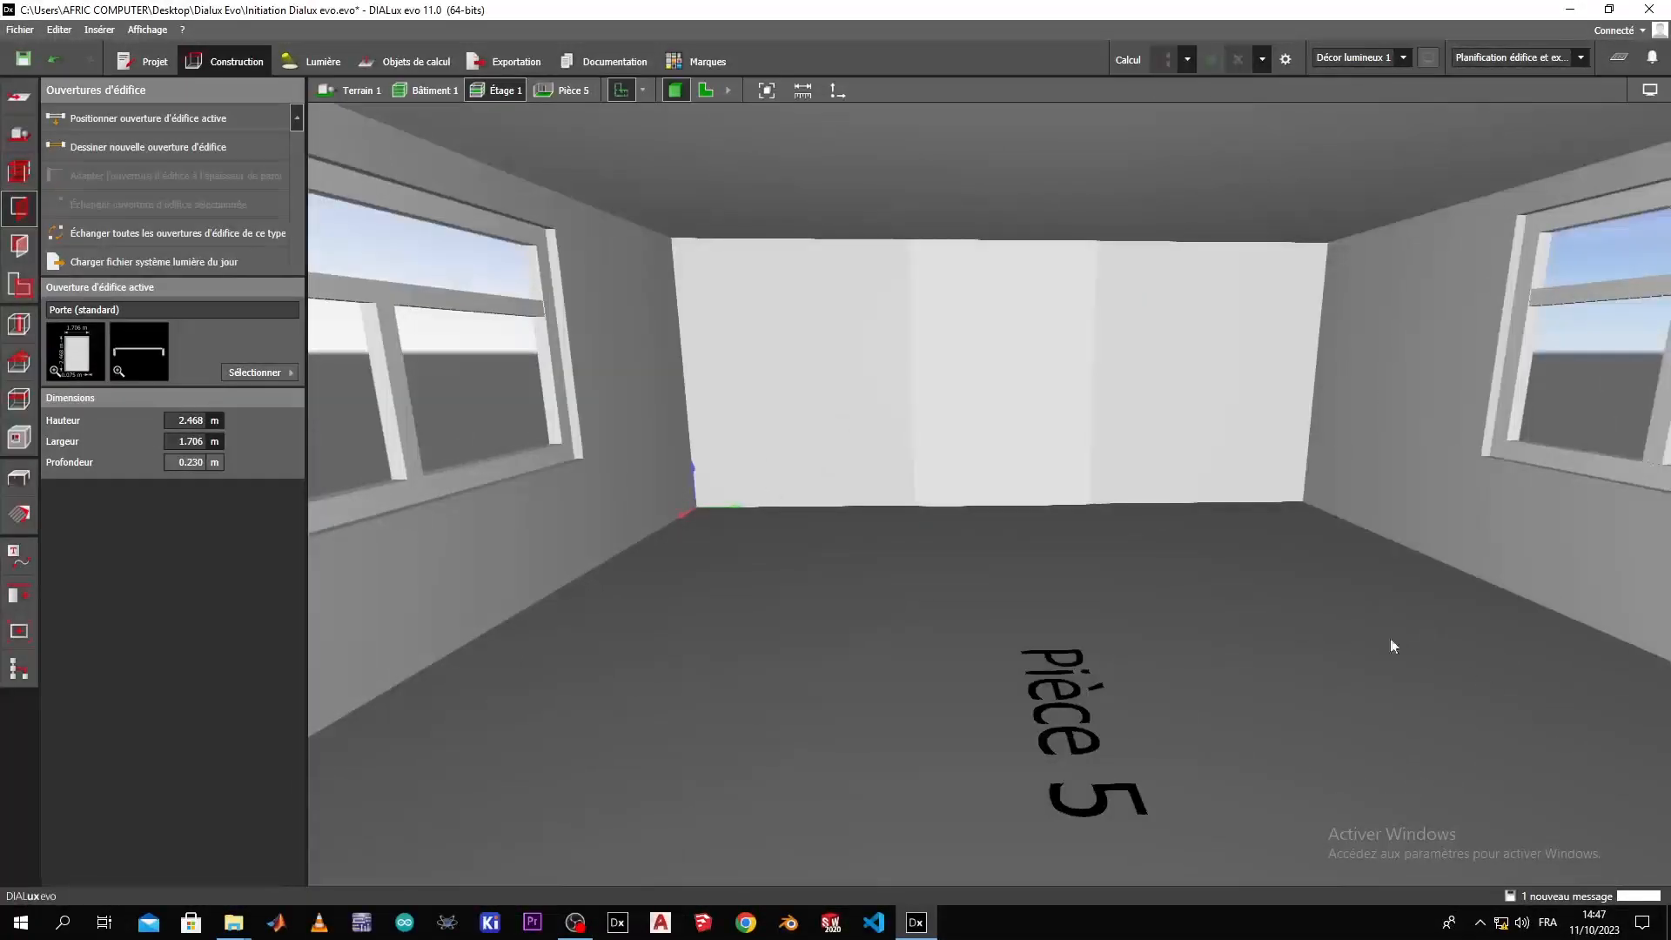
Examine the room from above without and with its ceiling, checking where the columns pass through.
right_click_drag(1182, 571, 1117, 462)
scroll(1040, 483, "down", 5)
right_click_drag(975, 597, 1079, 422)
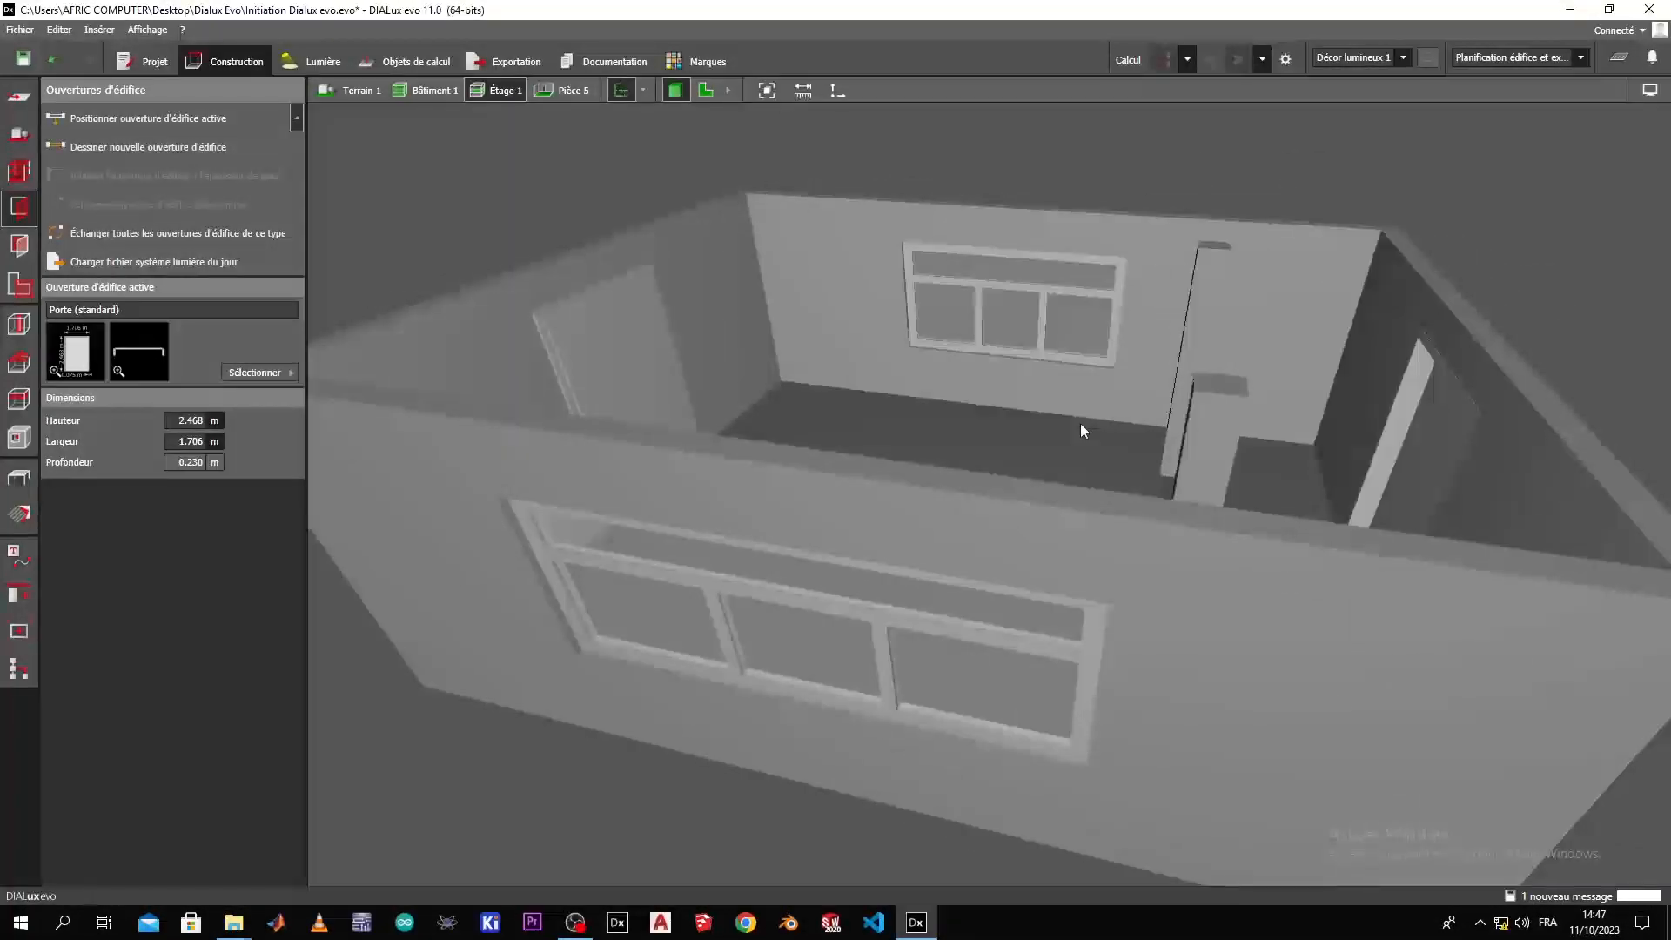
left_click(1122, 657)
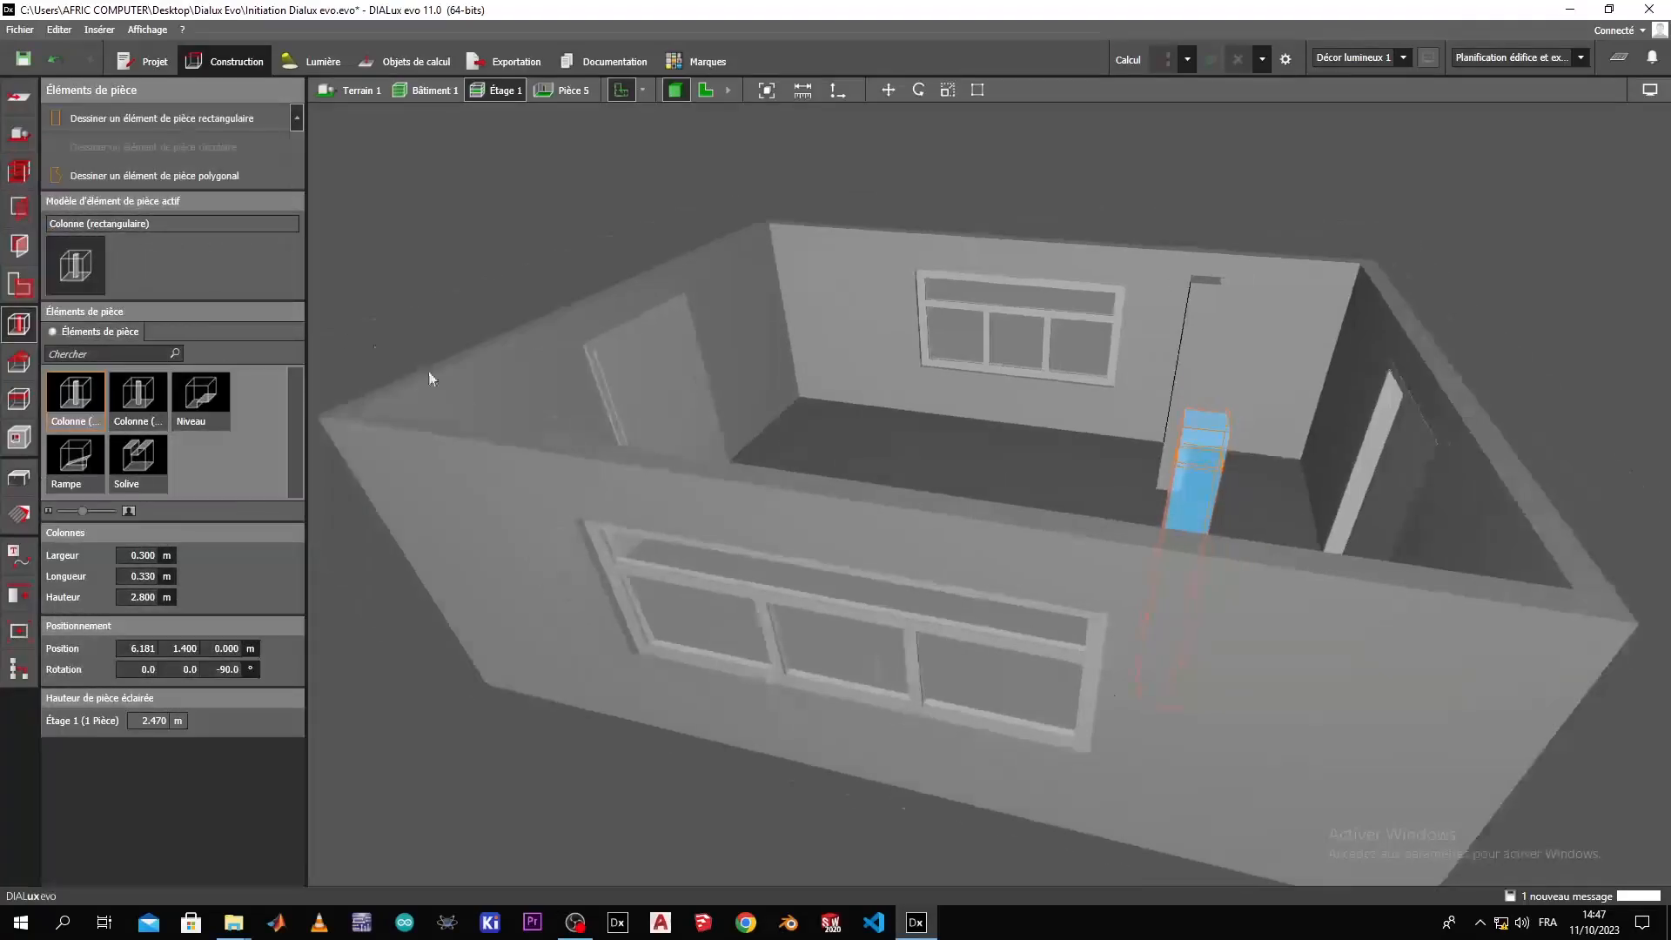
left_click(18, 398)
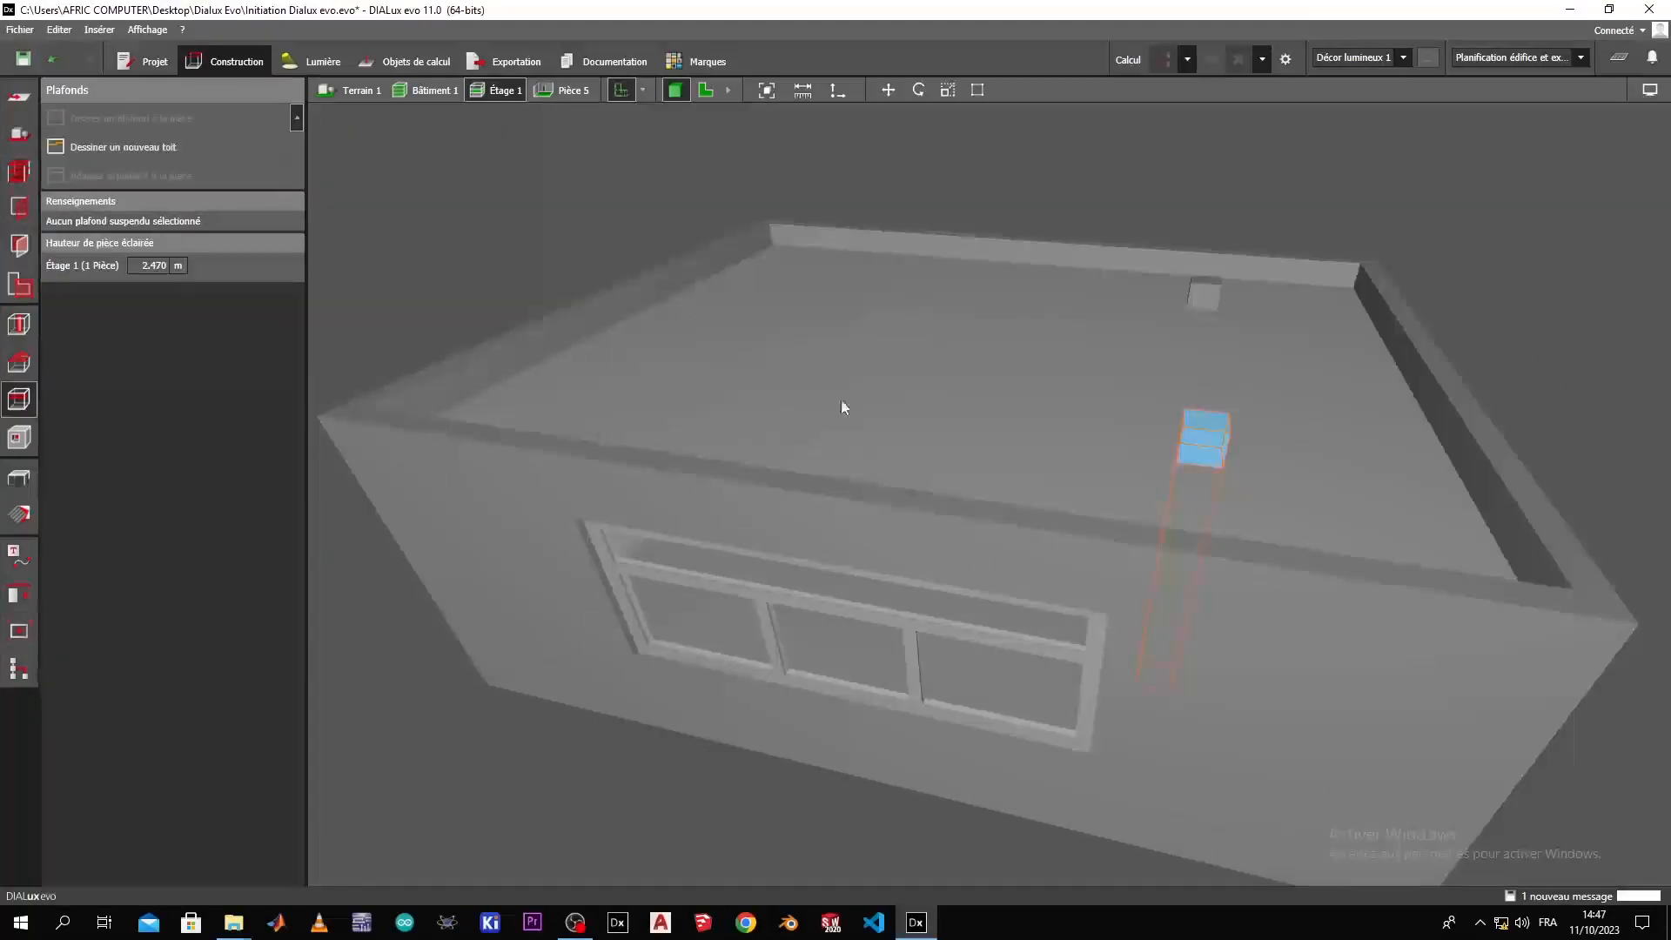
left_click(1033, 373)
right_click_drag(1093, 612, 629, 411)
left_click(476, 453)
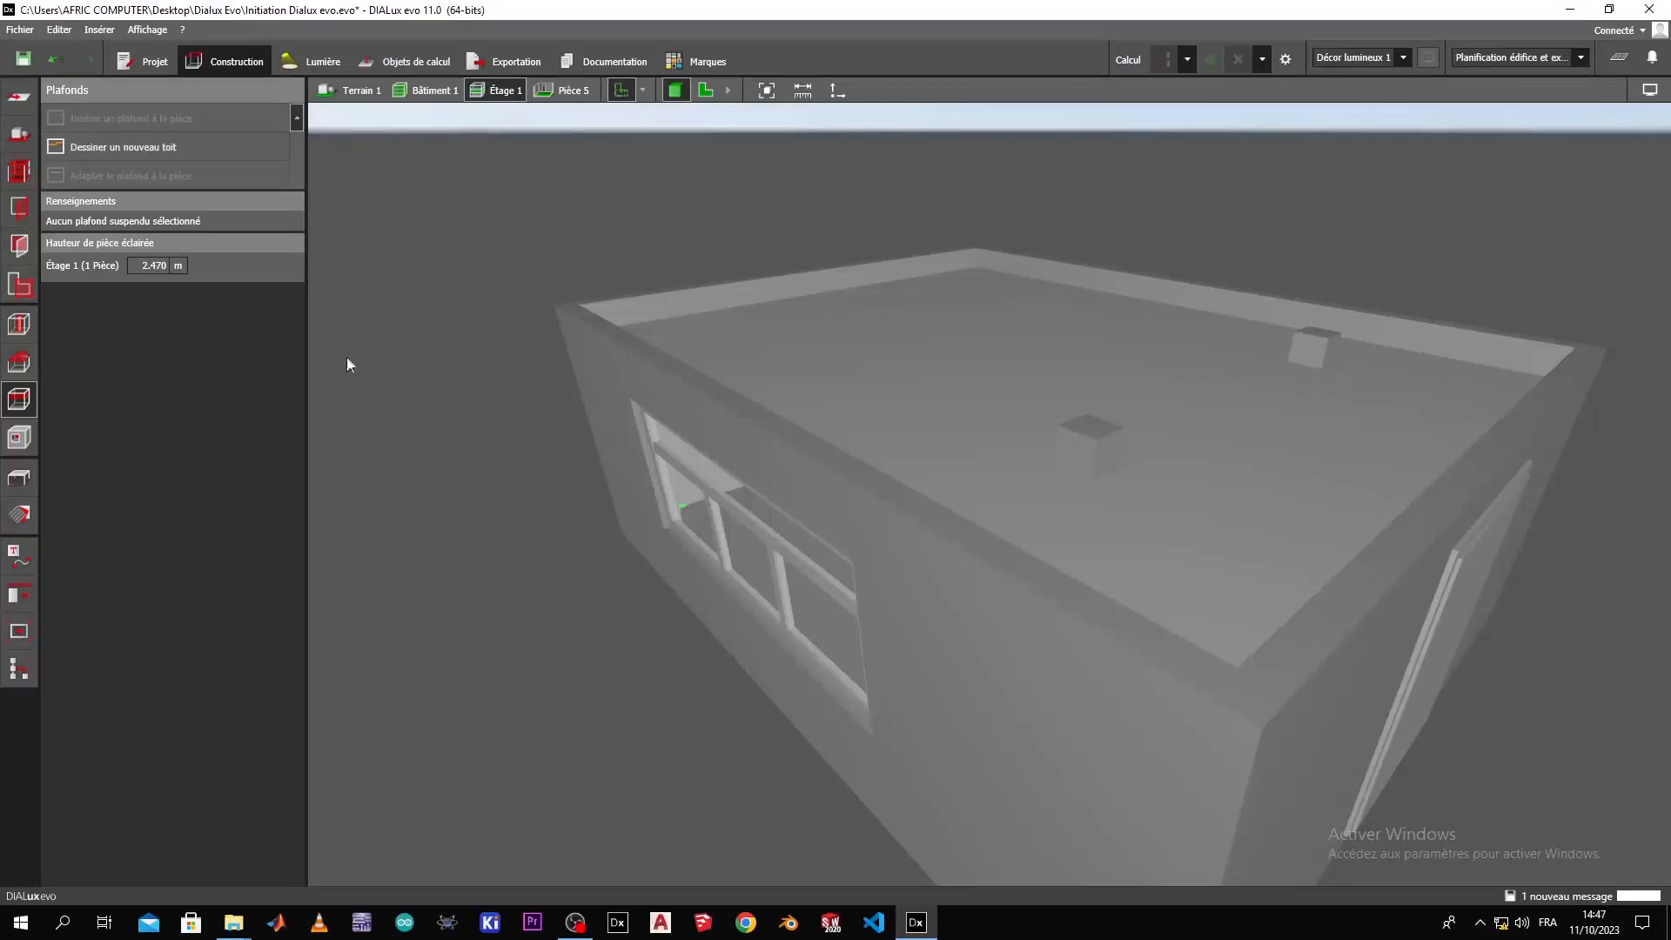
right_click_drag(711, 421, 315, 355)
Choose the gable roof shape (Toit à deux versants) and place it on the building automatically.
left_click(19, 362)
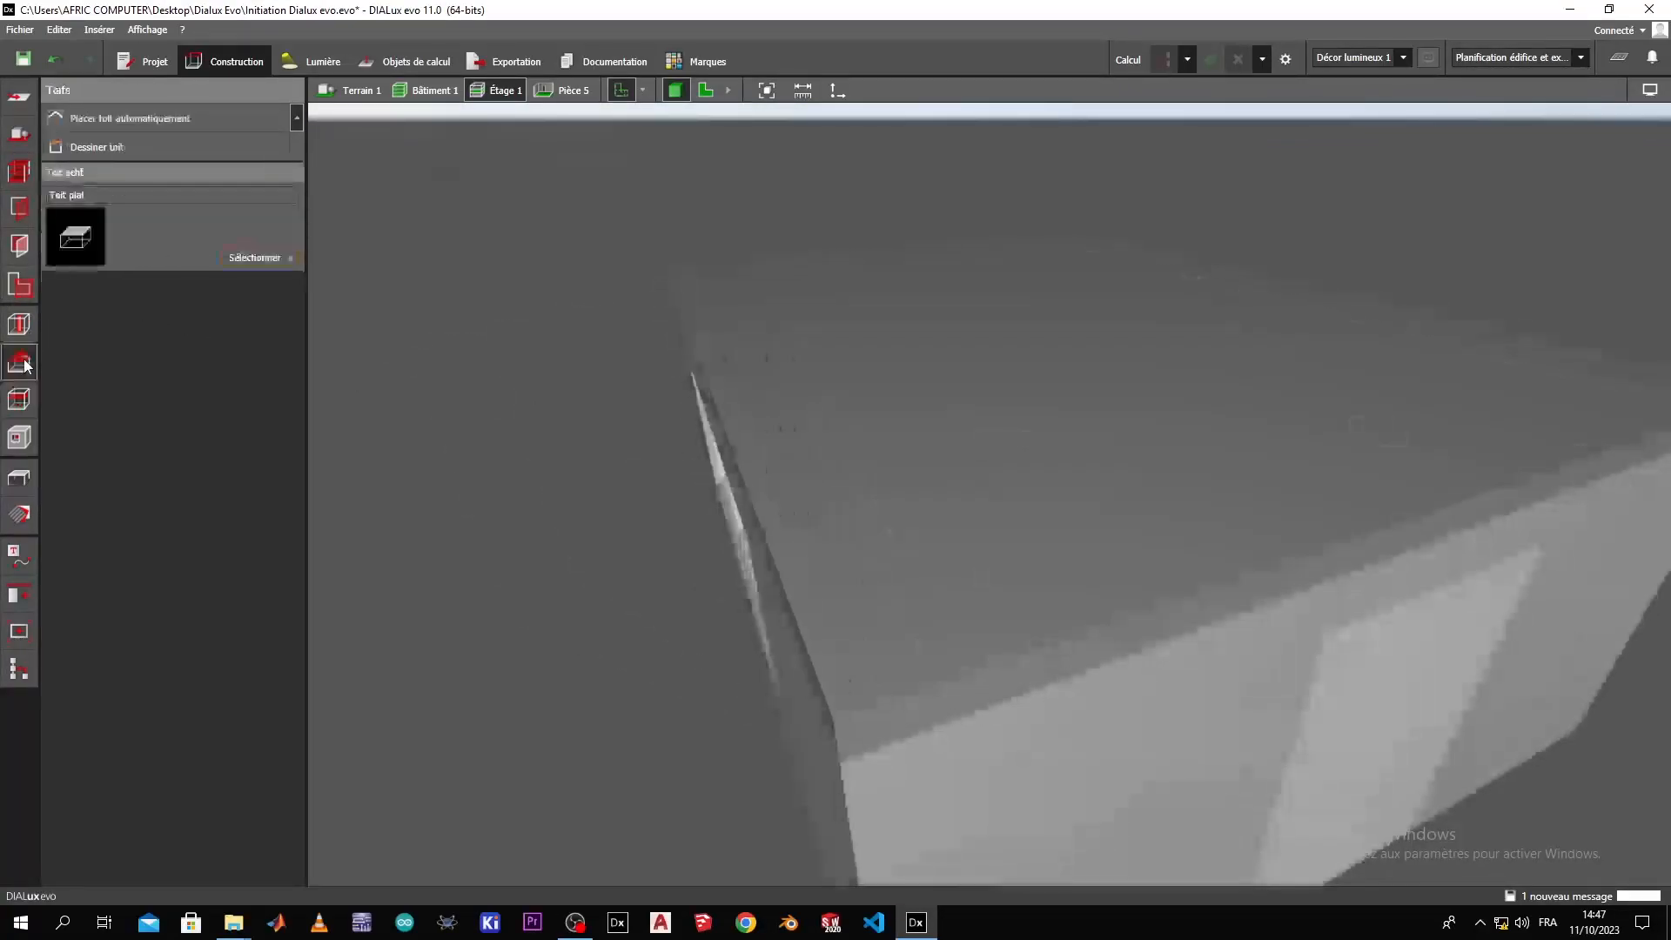
left_click(271, 256)
left_click(133, 316)
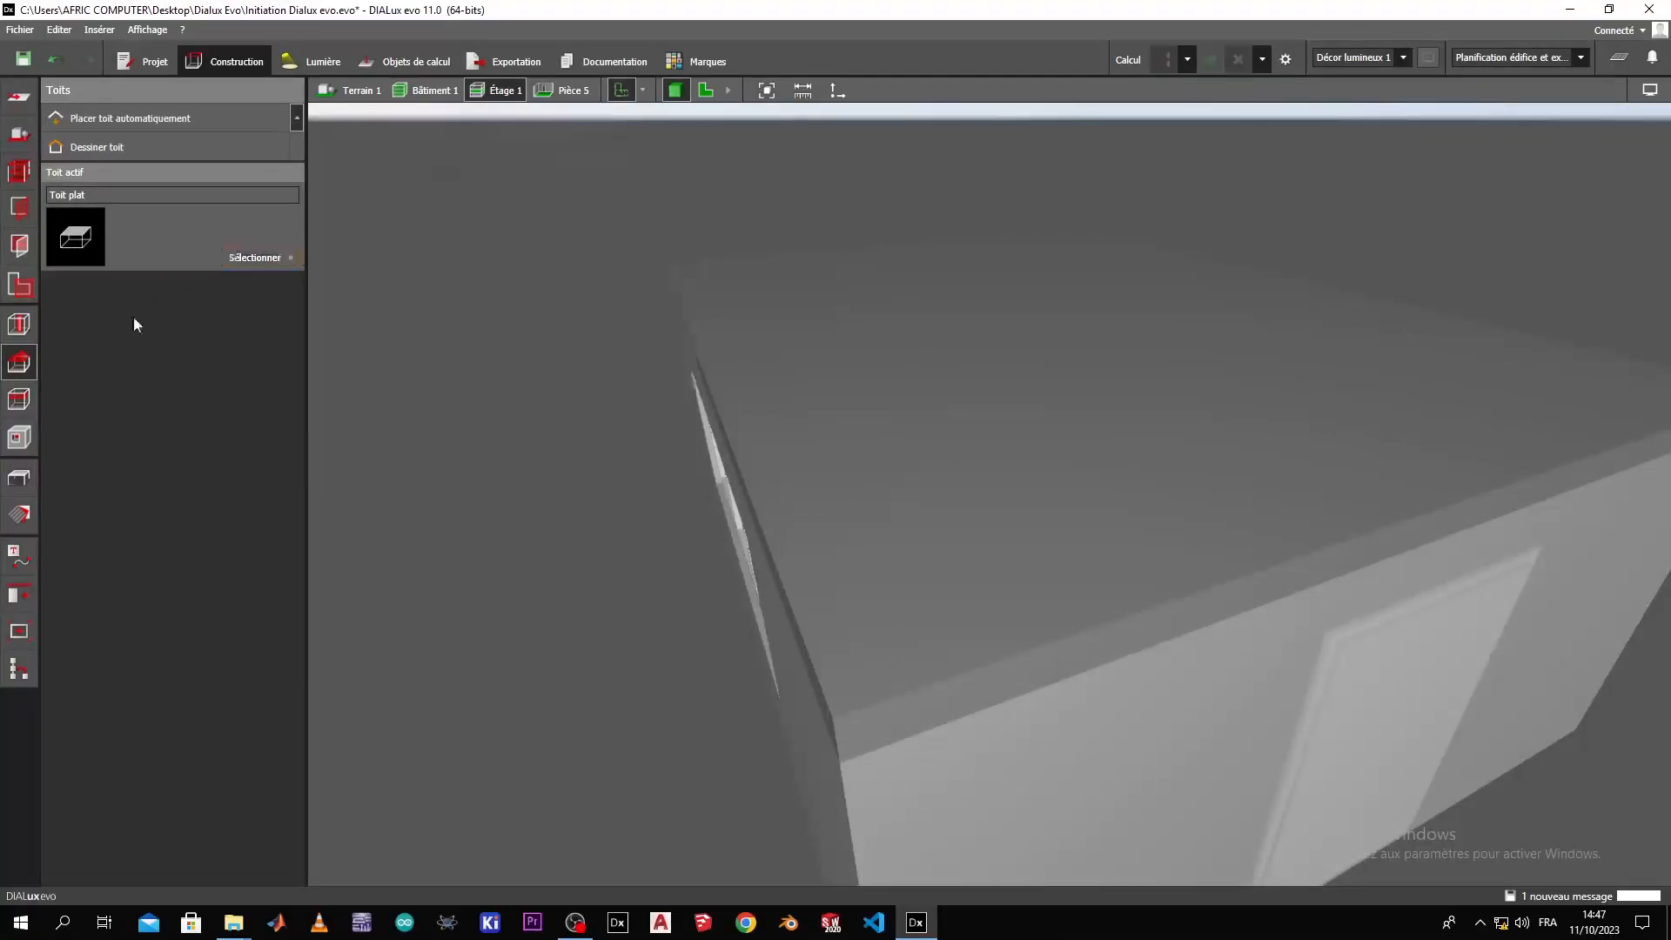
left_click(269, 258)
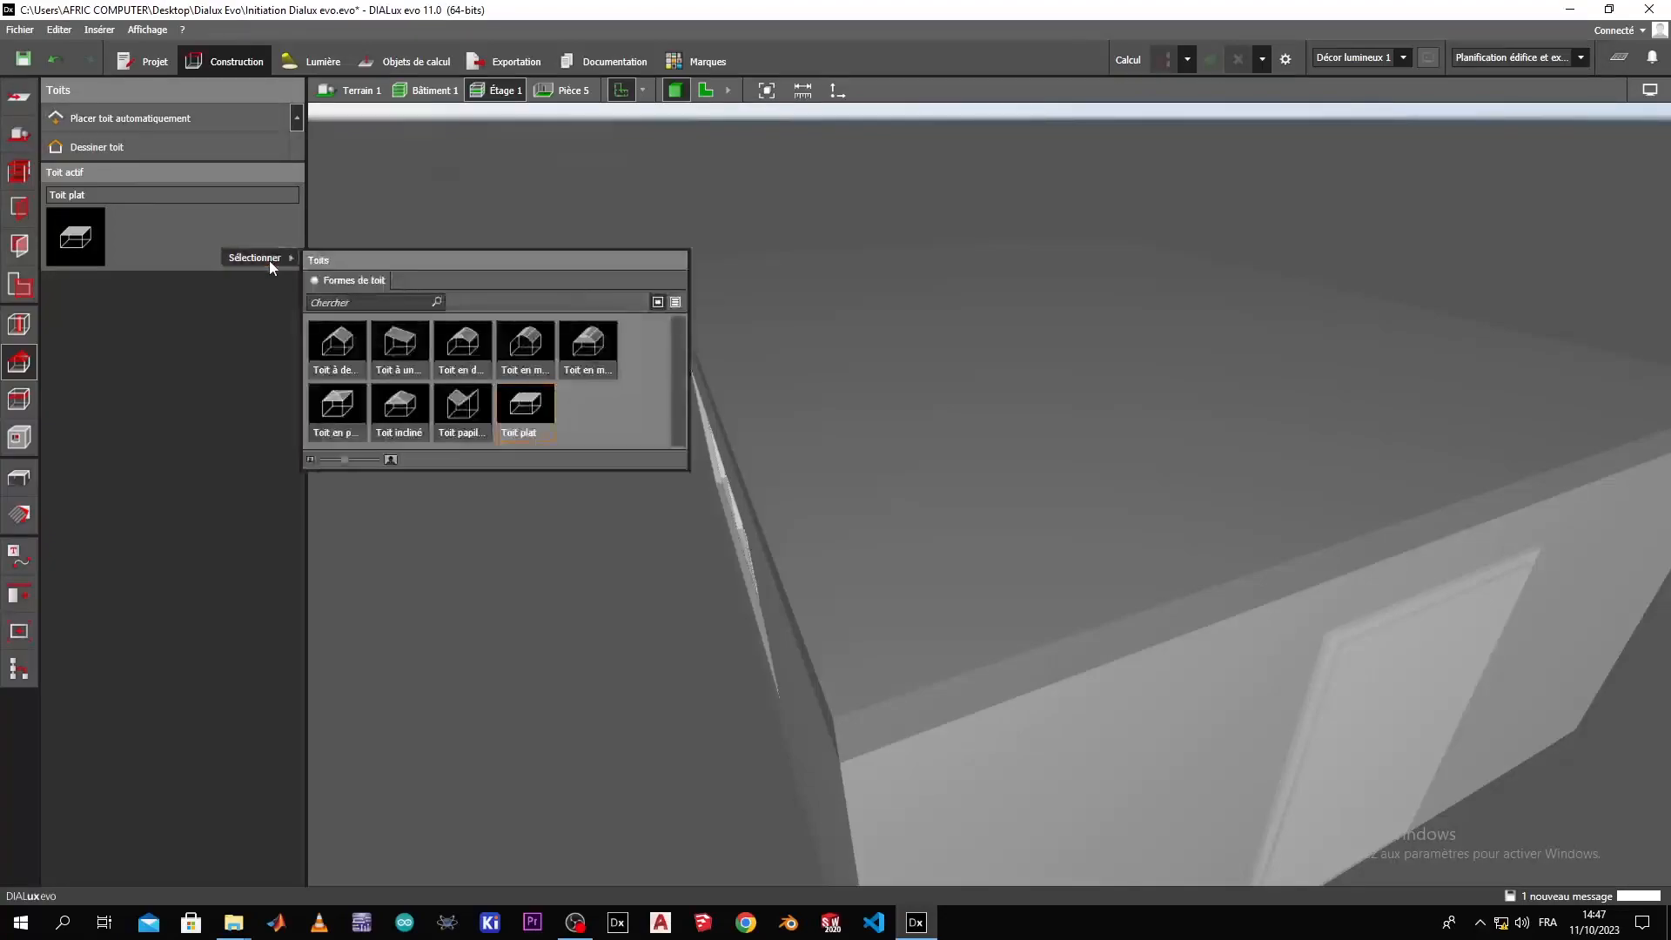
left_click(345, 351)
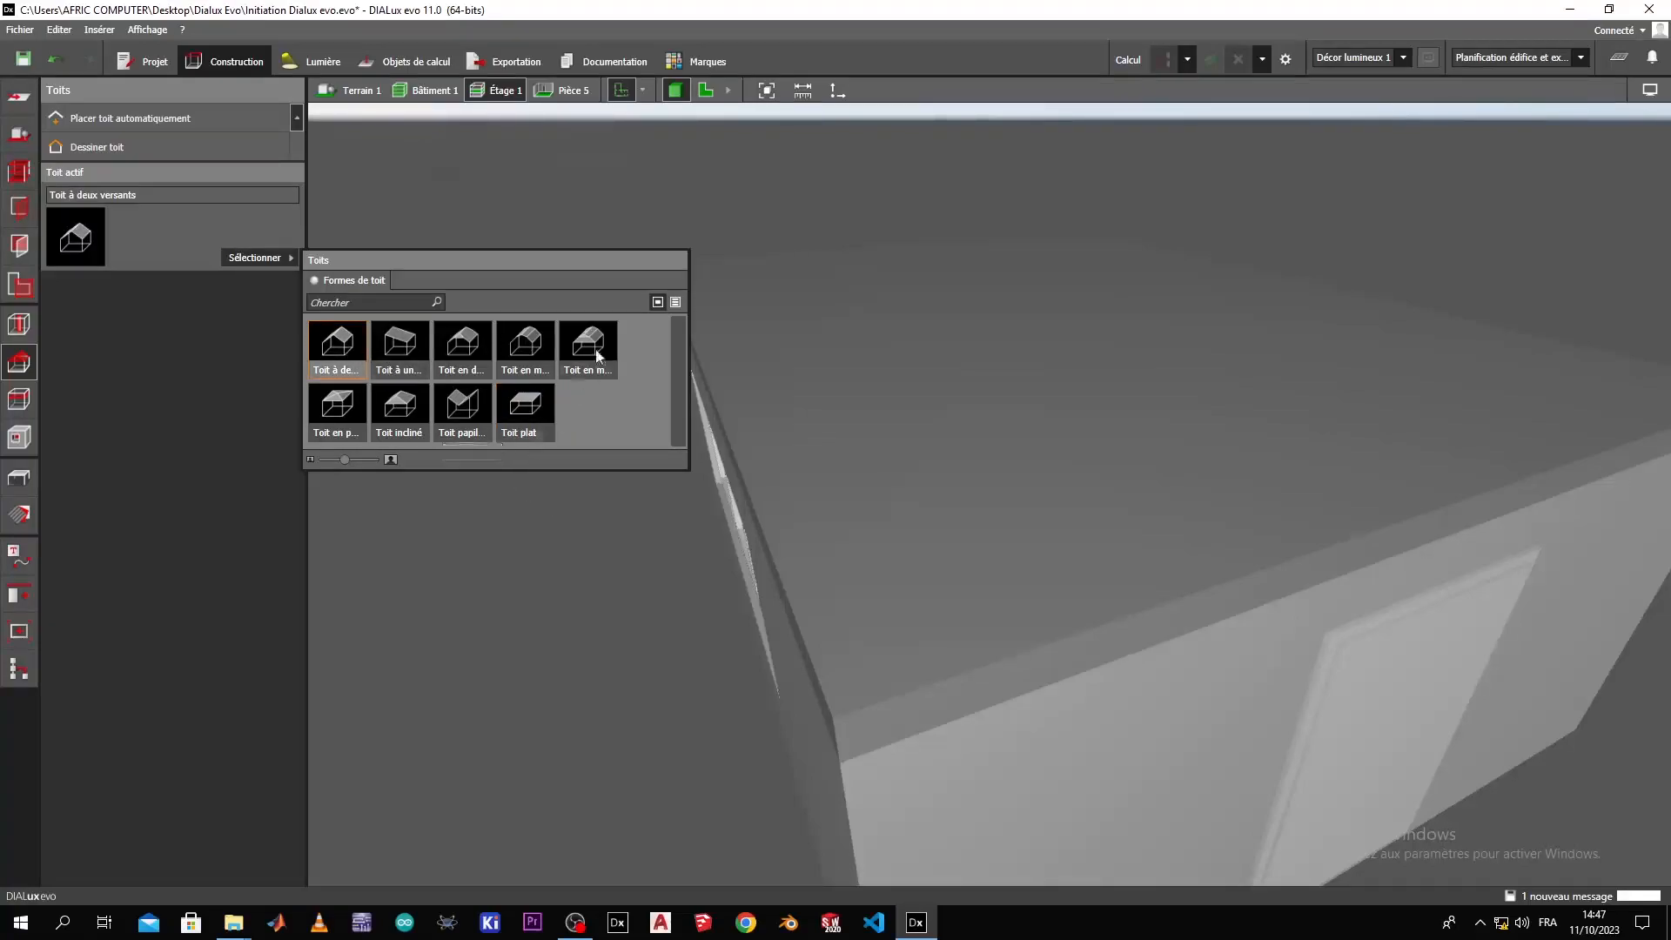
left_click(346, 355)
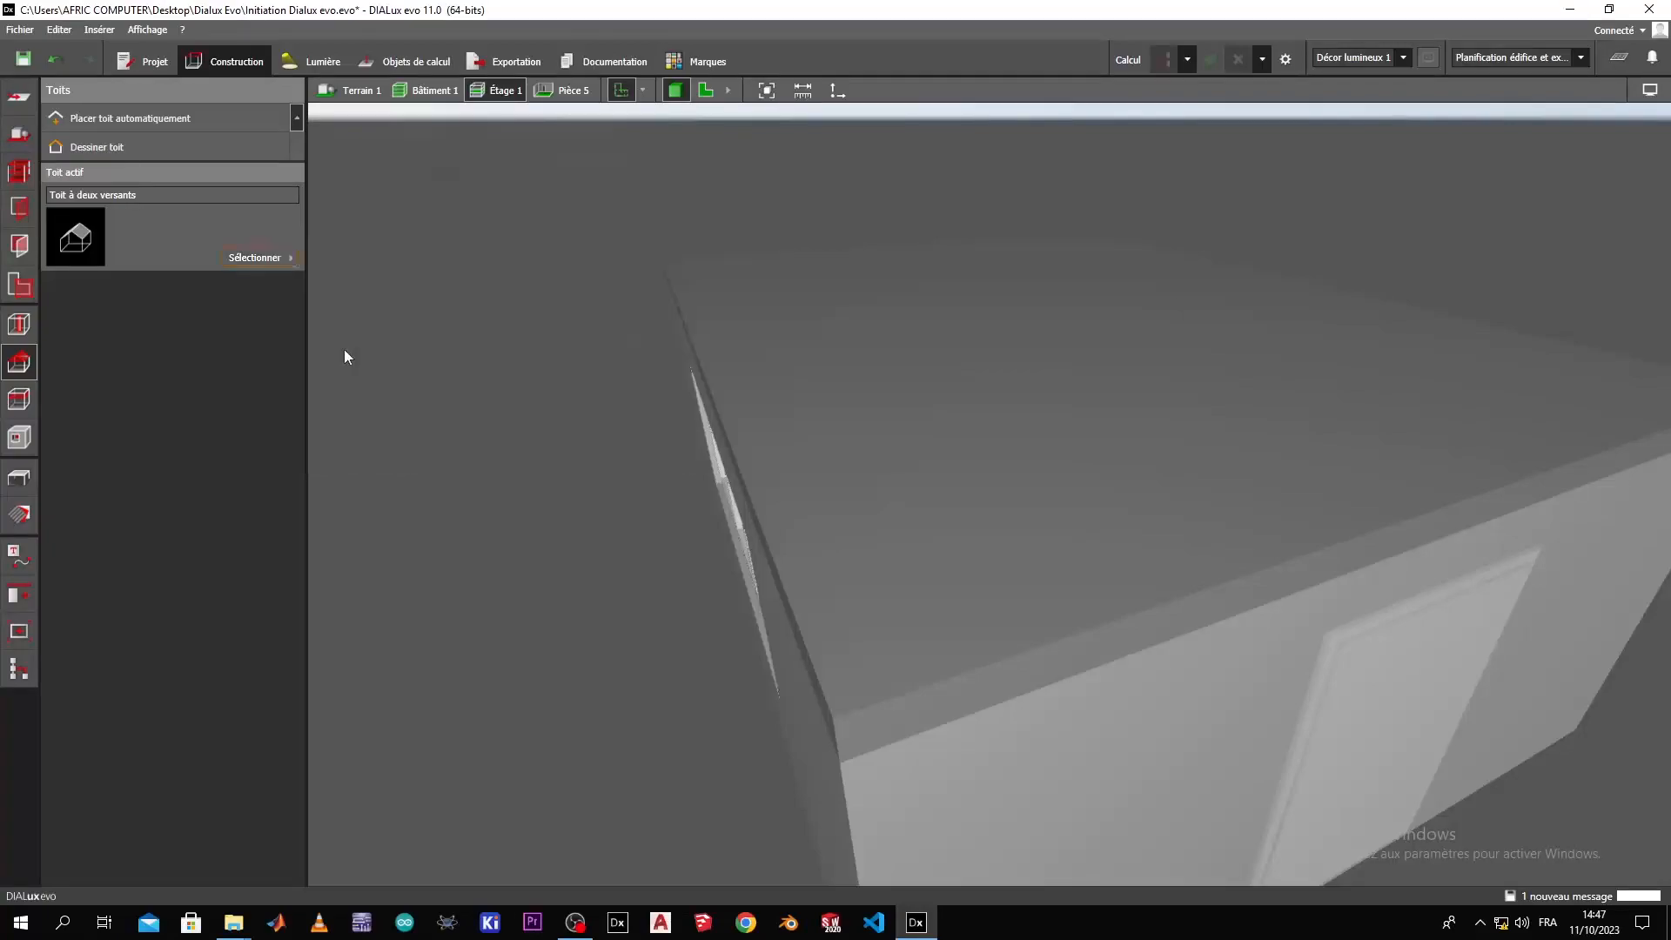
left_click(134, 118)
Move the gable roof upward so that it rests on top of the building's walls.
left_click_drag(647, 407, 850, 591)
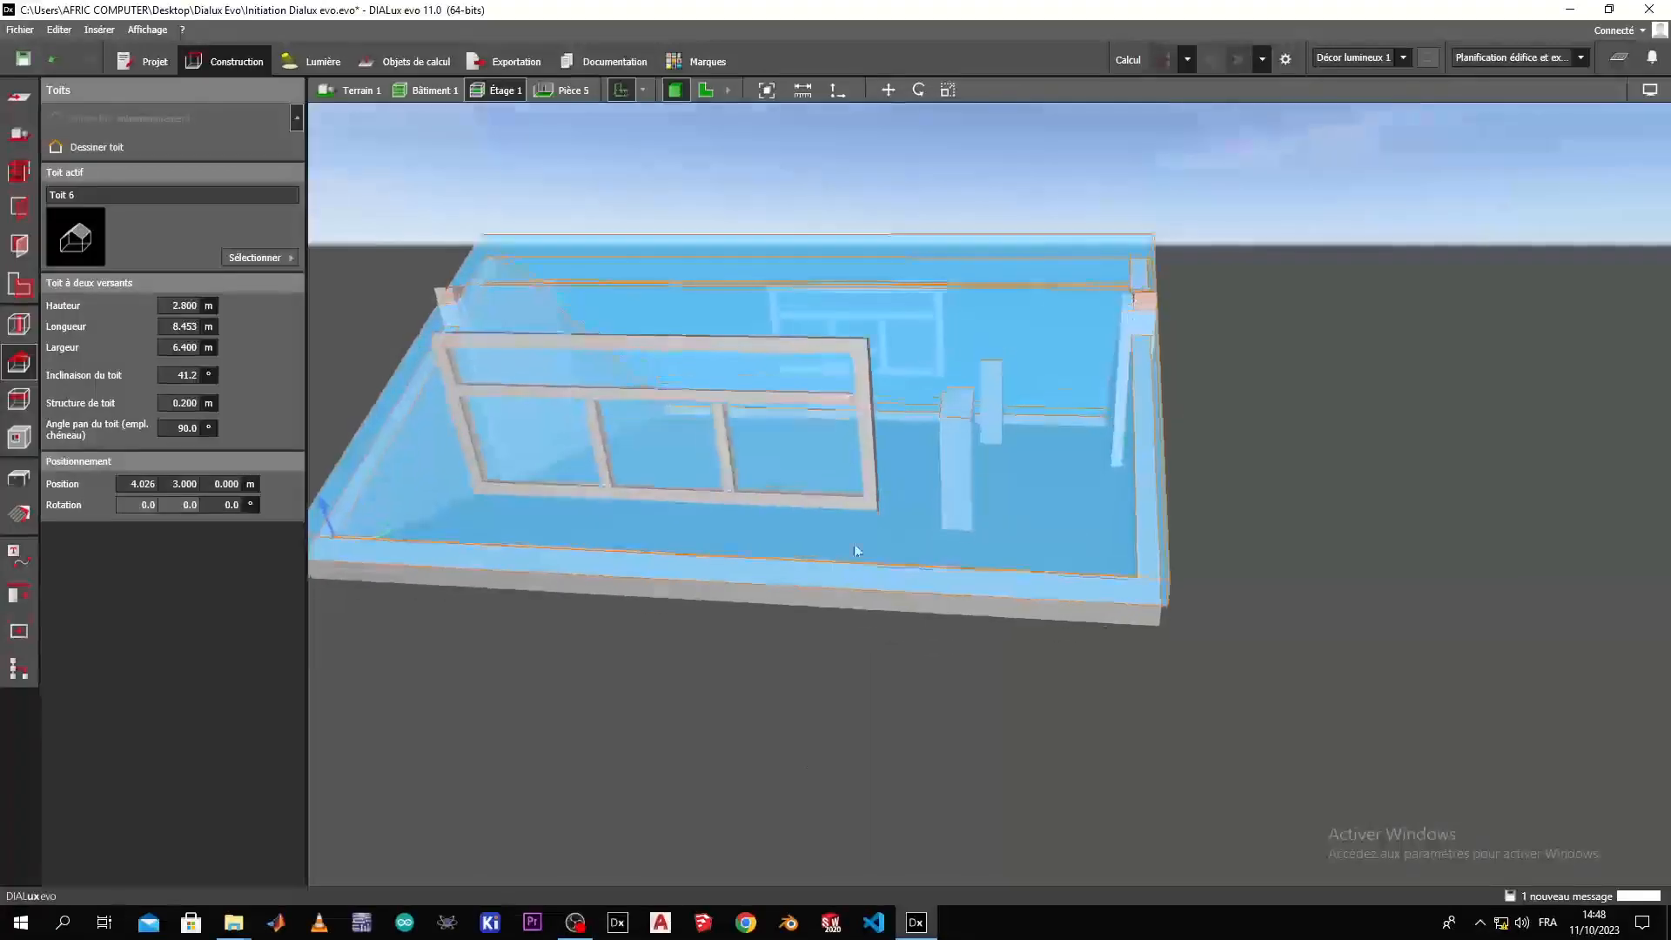
left_click(887, 90)
left_click_drag(891, 109, 867, 598)
left_click_drag(942, 343, 972, 181)
scroll(910, 519, "down", 2)
left_click_drag(839, 558, 866, 410)
left_click_drag(844, 274, 844, 249)
left_click_drag(988, 570, 923, 505)
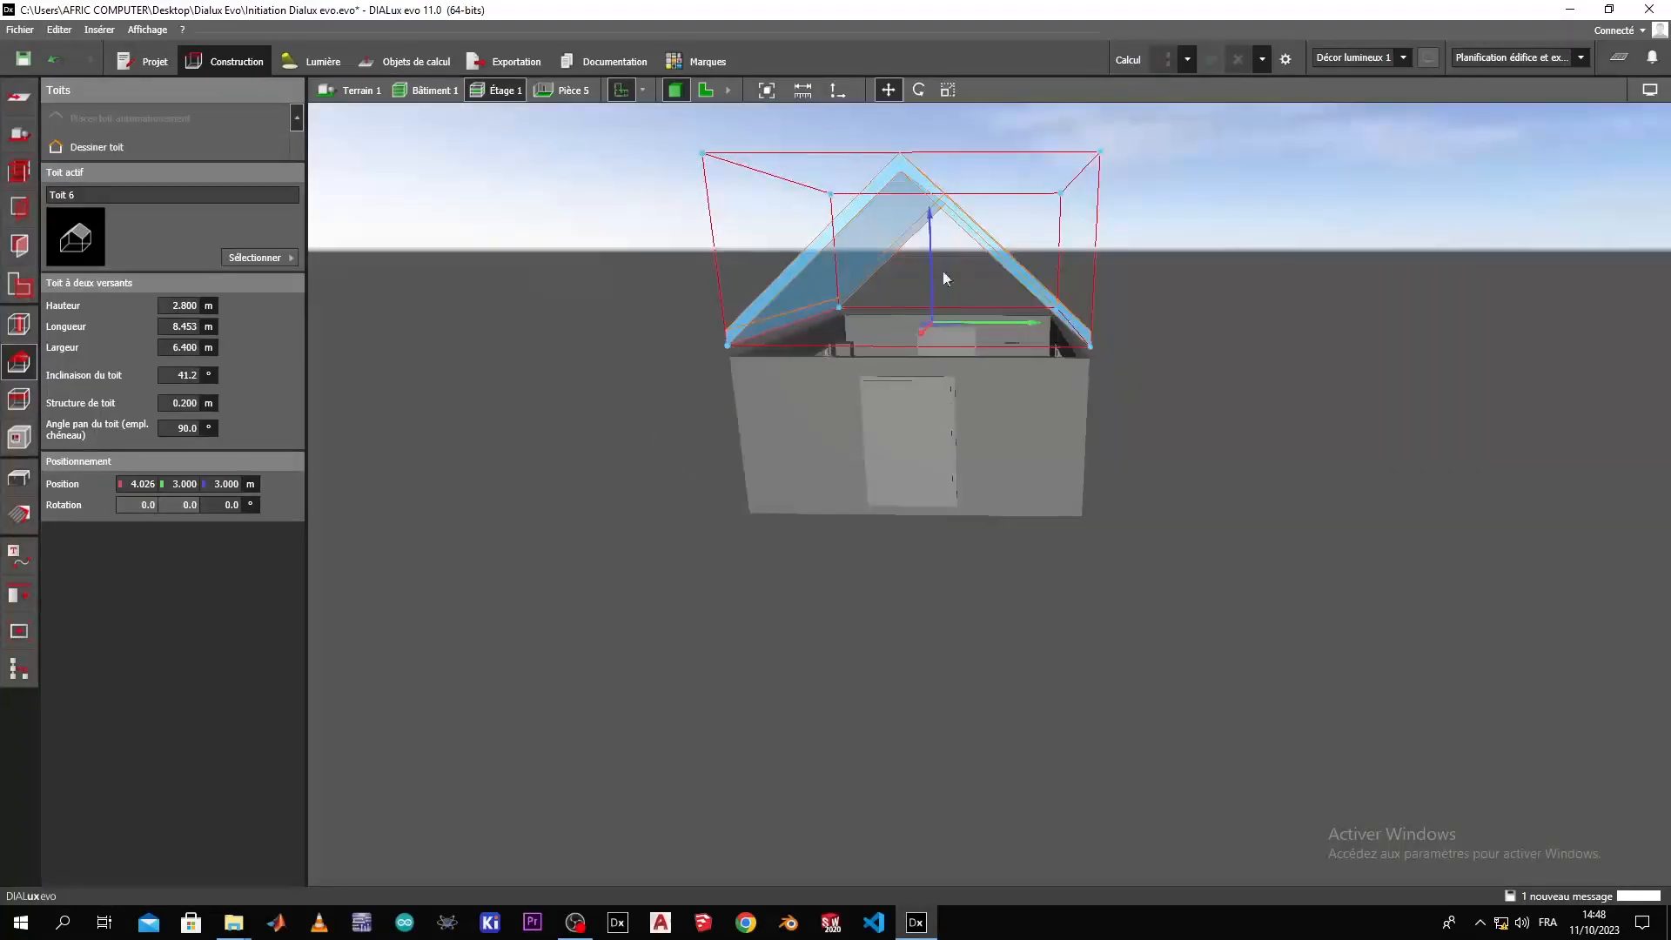
left_click_drag(927, 224, 933, 252)
right_click_drag(880, 428, 1119, 503)
left_click(1083, 588)
Inspect the storey beneath the gable roof, comparing the ceiling display with the roof display.
right_click_drag(1083, 588, 970, 664)
scroll(932, 459, "up", 2)
scroll(922, 293, "up", 3)
scroll(921, 287, "up", 1)
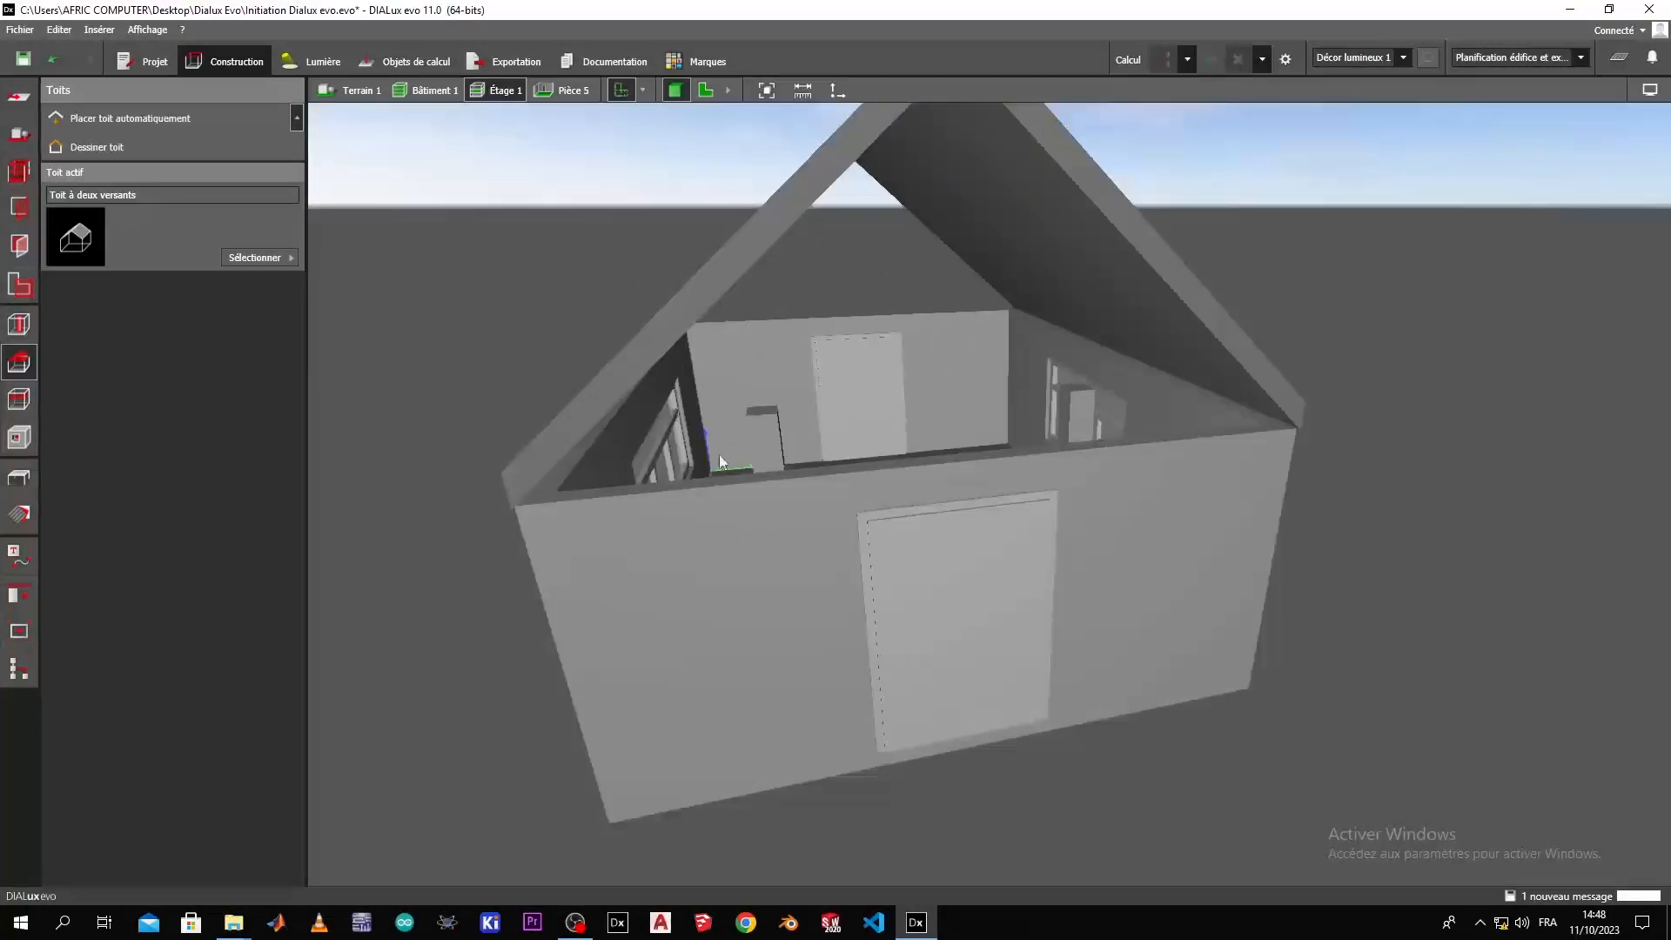
scroll(723, 452, "down", 1)
left_click(12, 405)
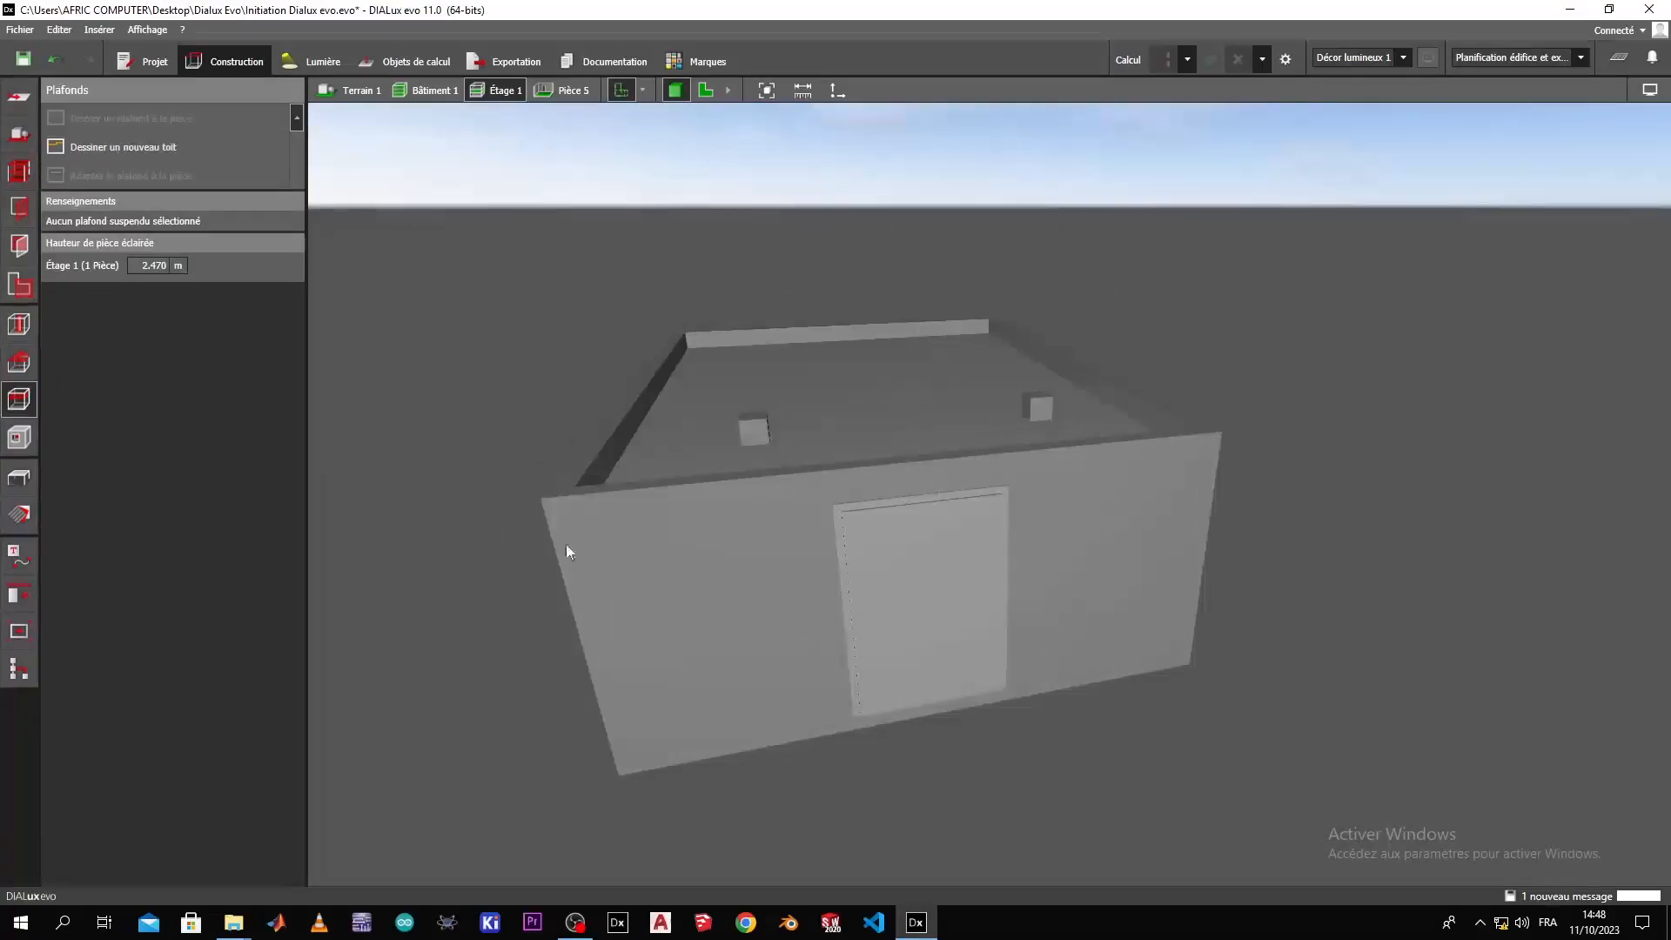
left_click(26, 369)
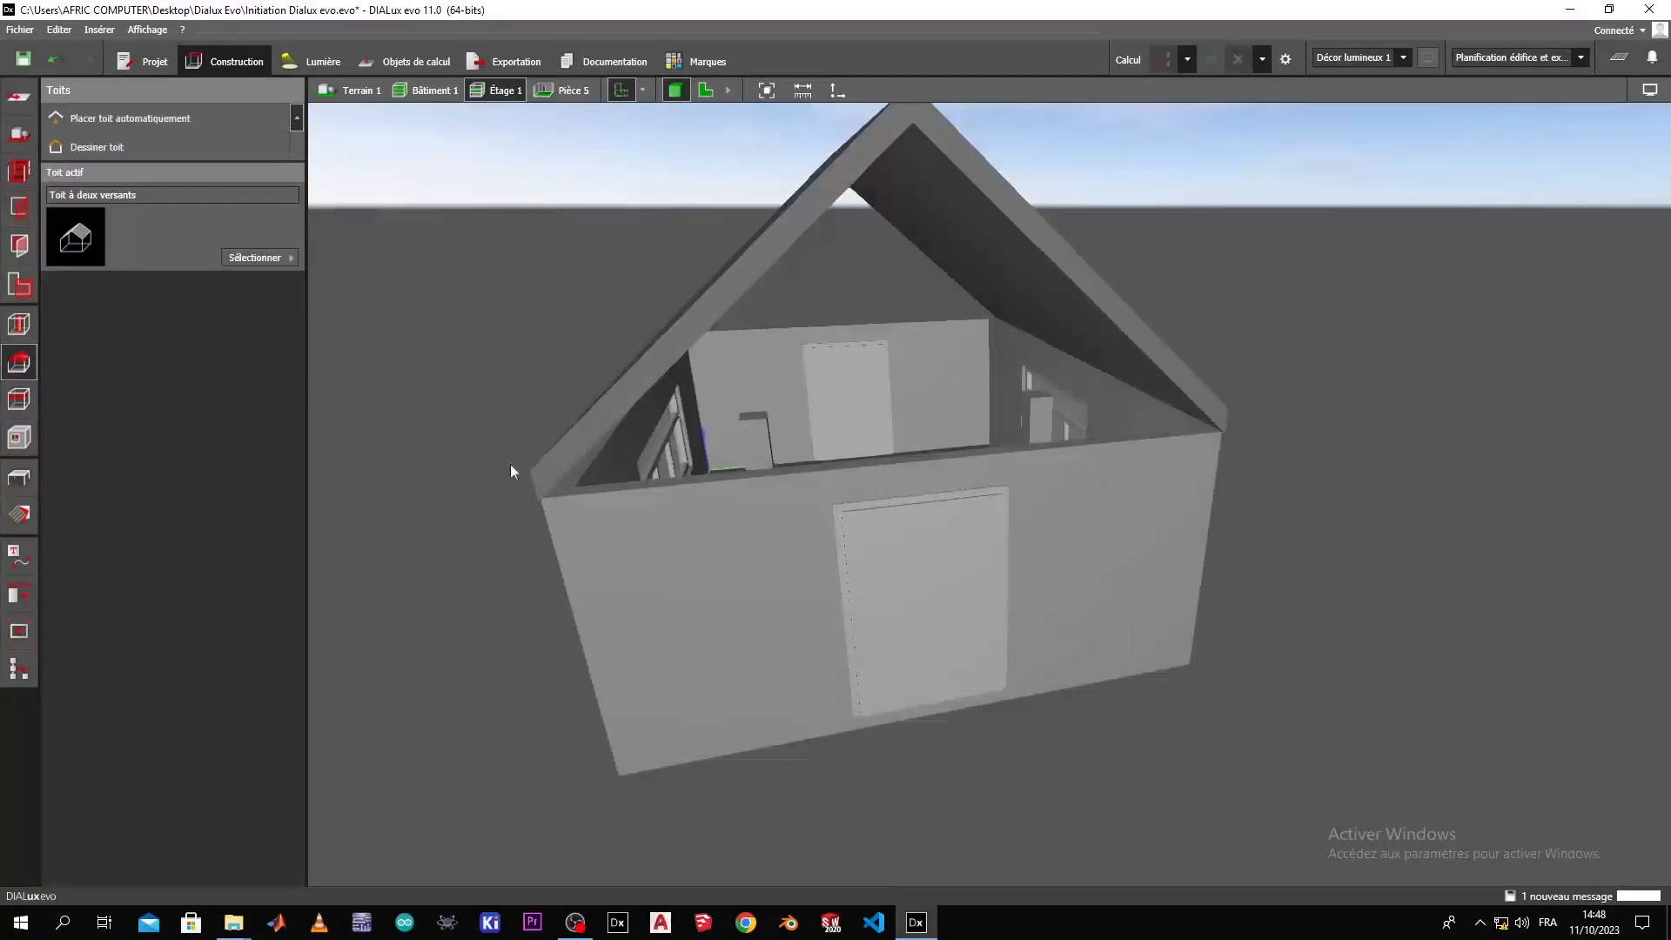
Examine the roofed building at the Terrain 1 and Bâtiment 1 levels, checking the ceiling below the roof.
left_click(382, 88)
right_click_drag(864, 522, 992, 487)
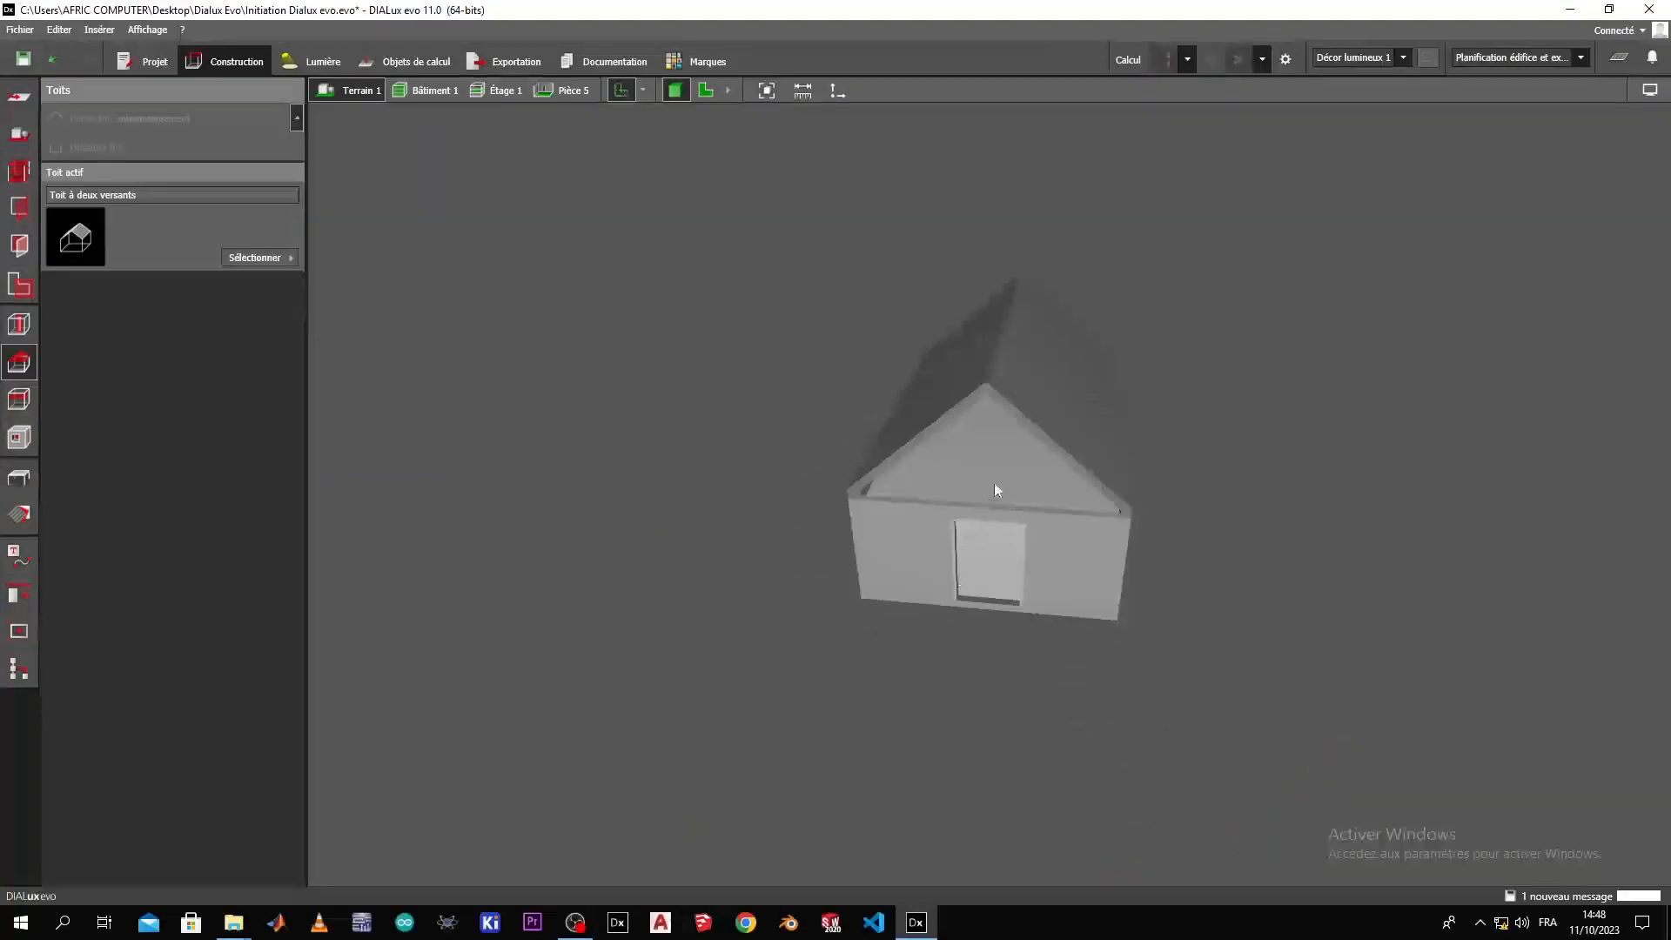
scroll(999, 478, "up", 3)
right_click_drag(764, 411, 905, 453)
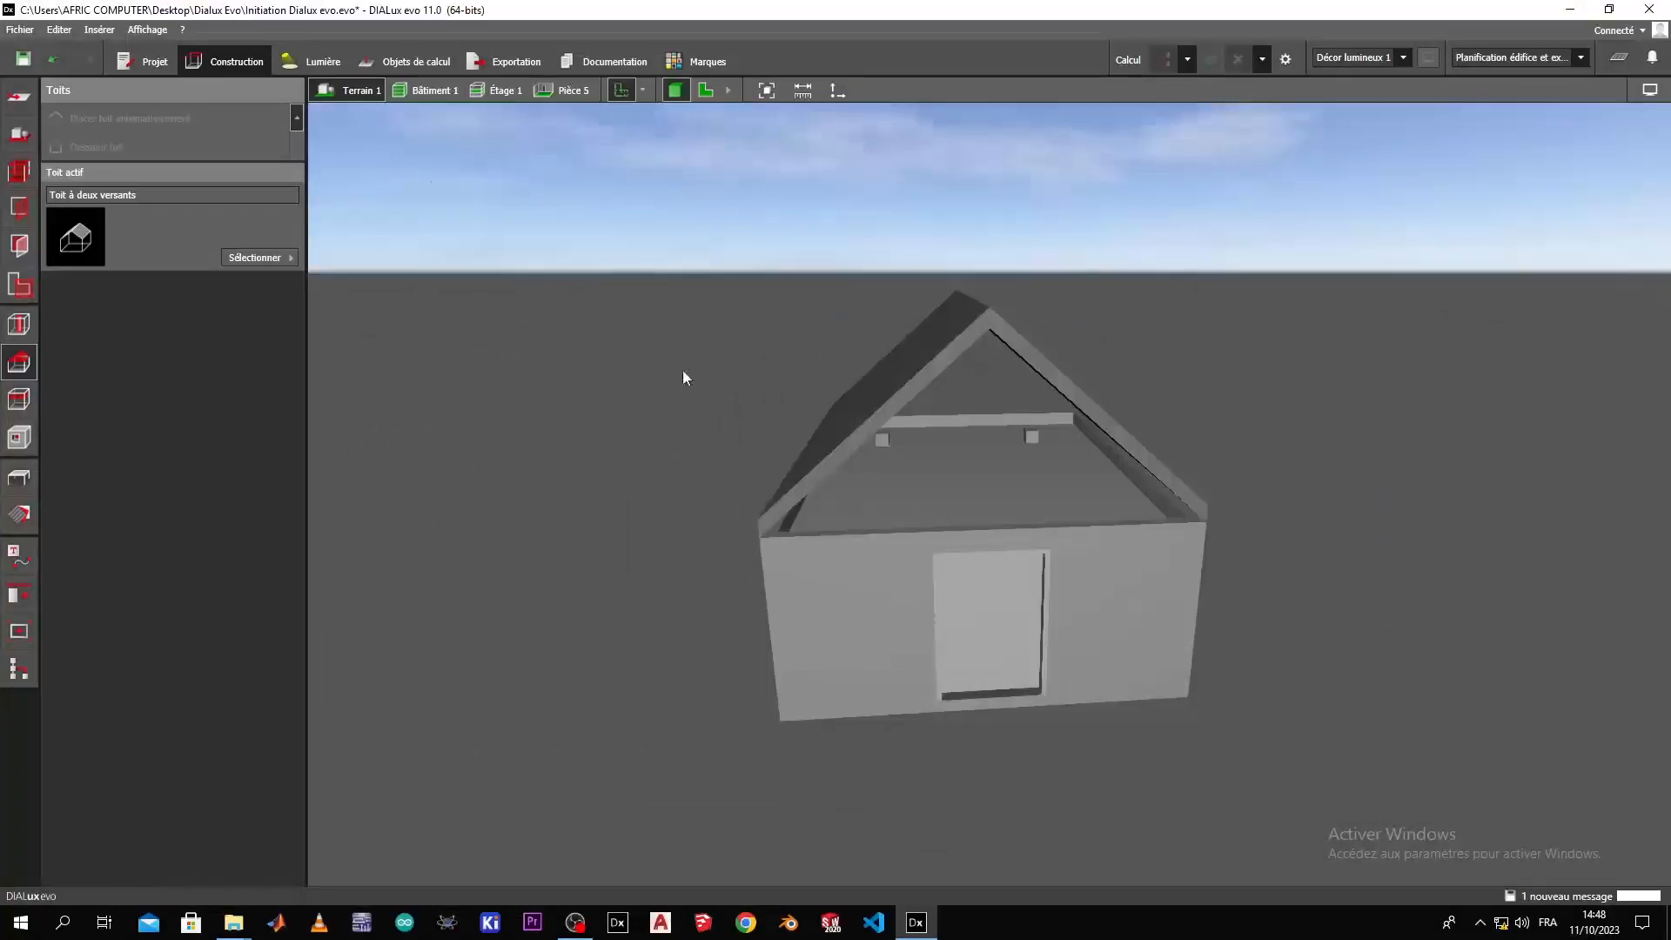
left_click(438, 90)
right_click_drag(823, 548, 897, 618)
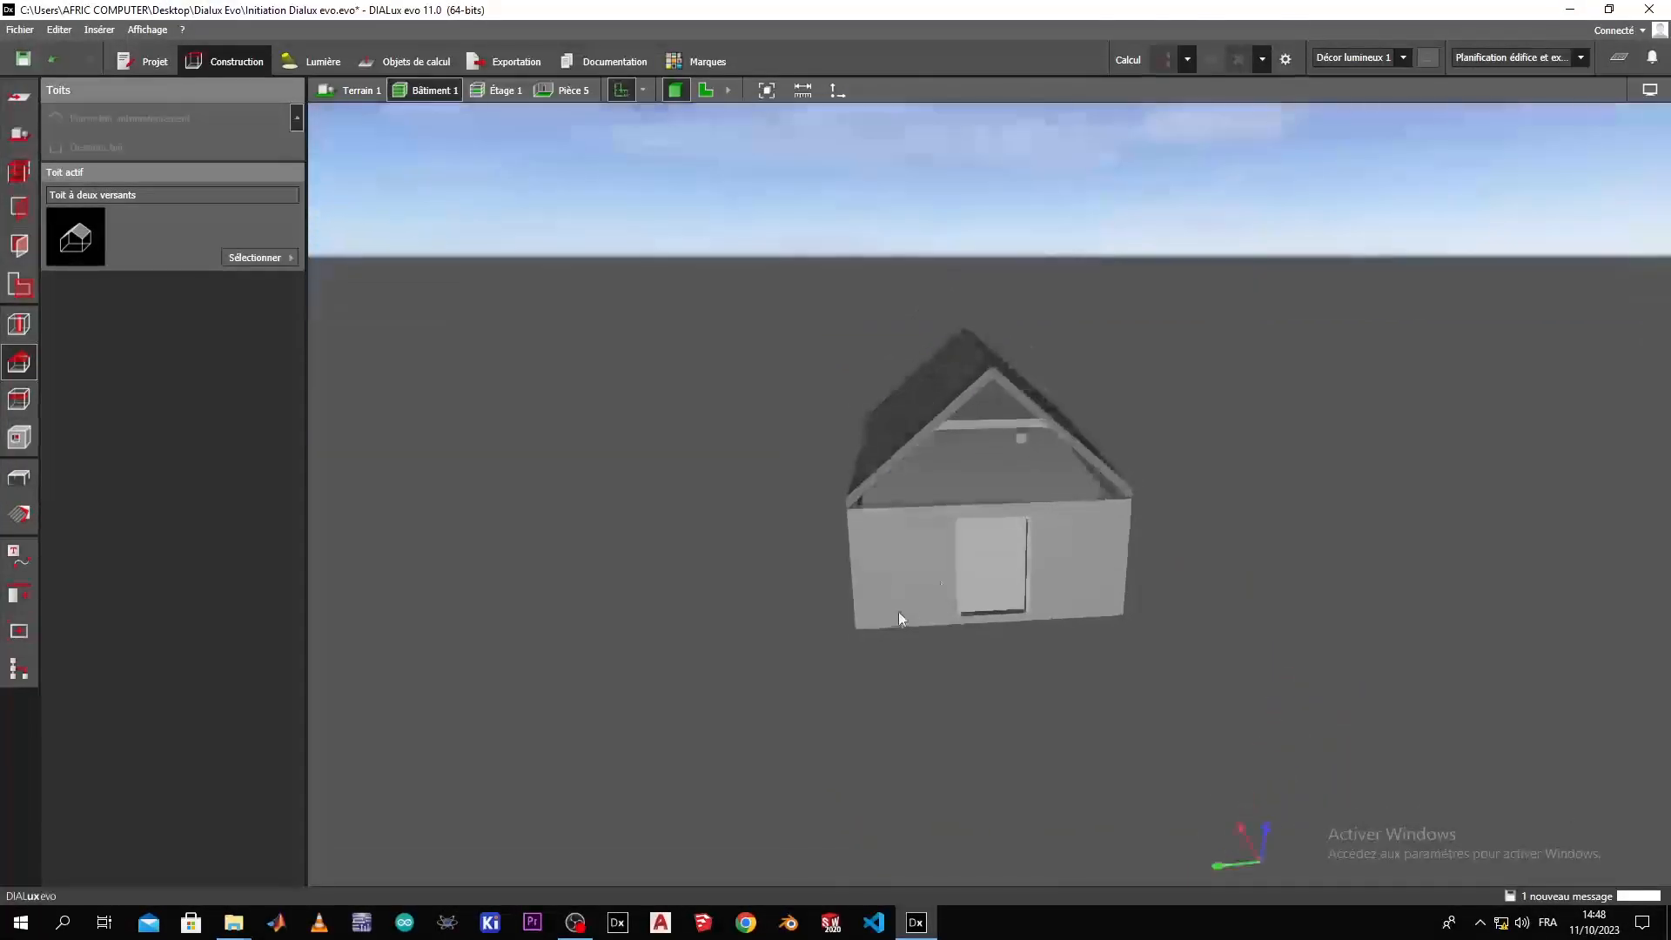
left_click(992, 474)
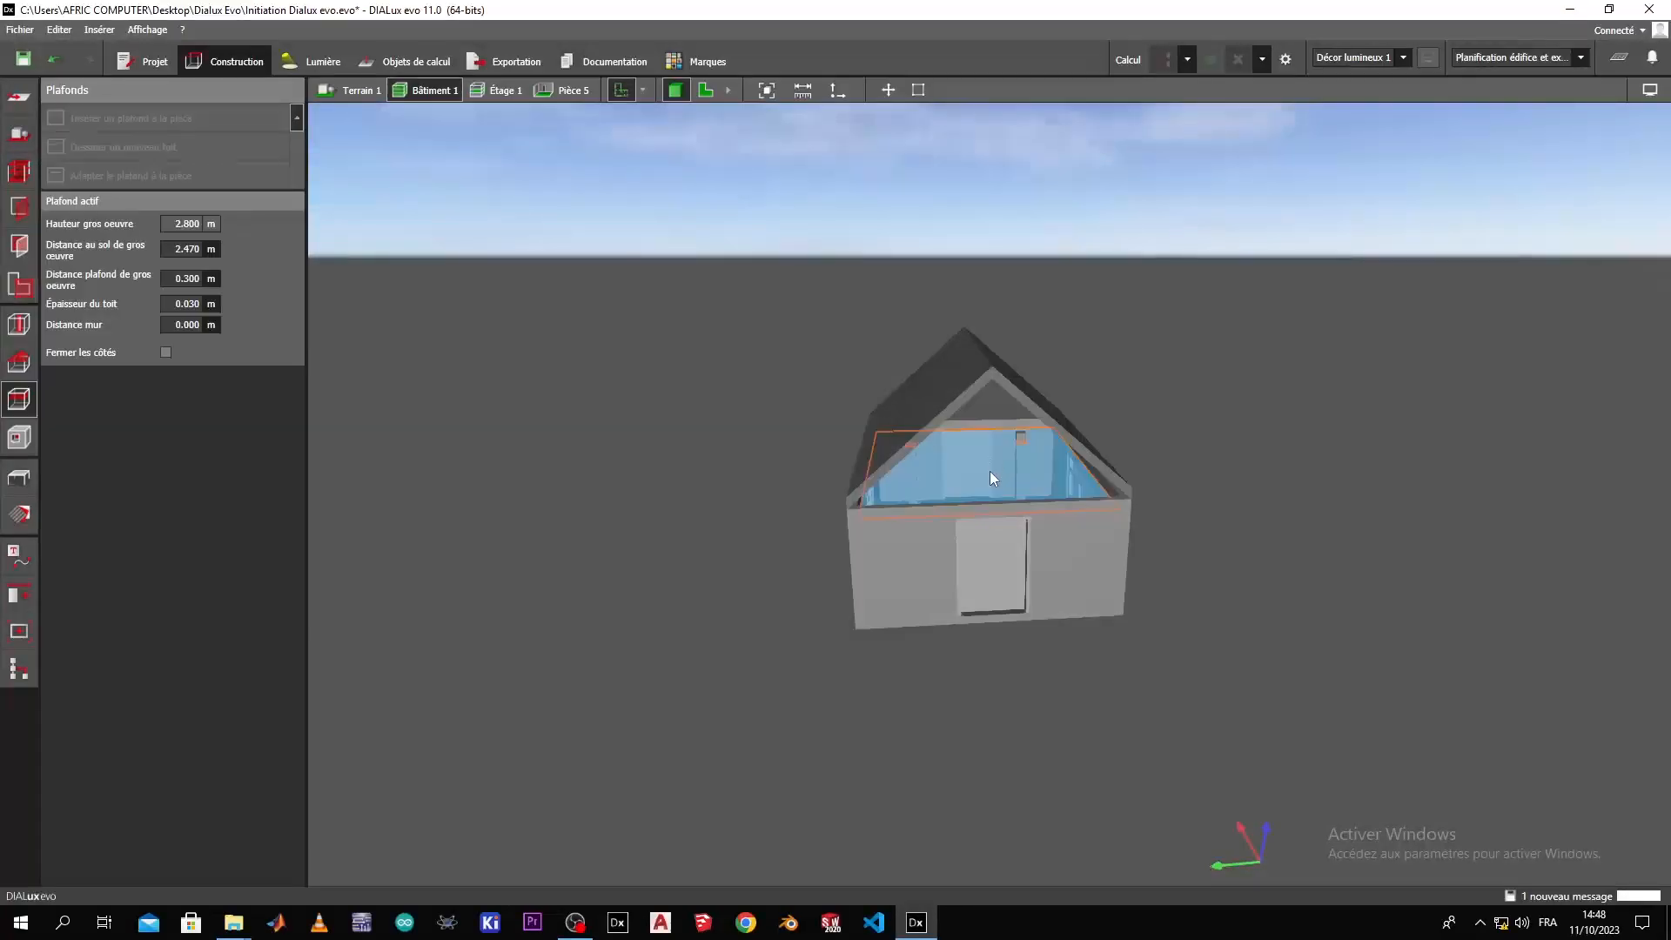
Inspect the exterior of the gable-roofed building from several sides.
left_click(971, 670)
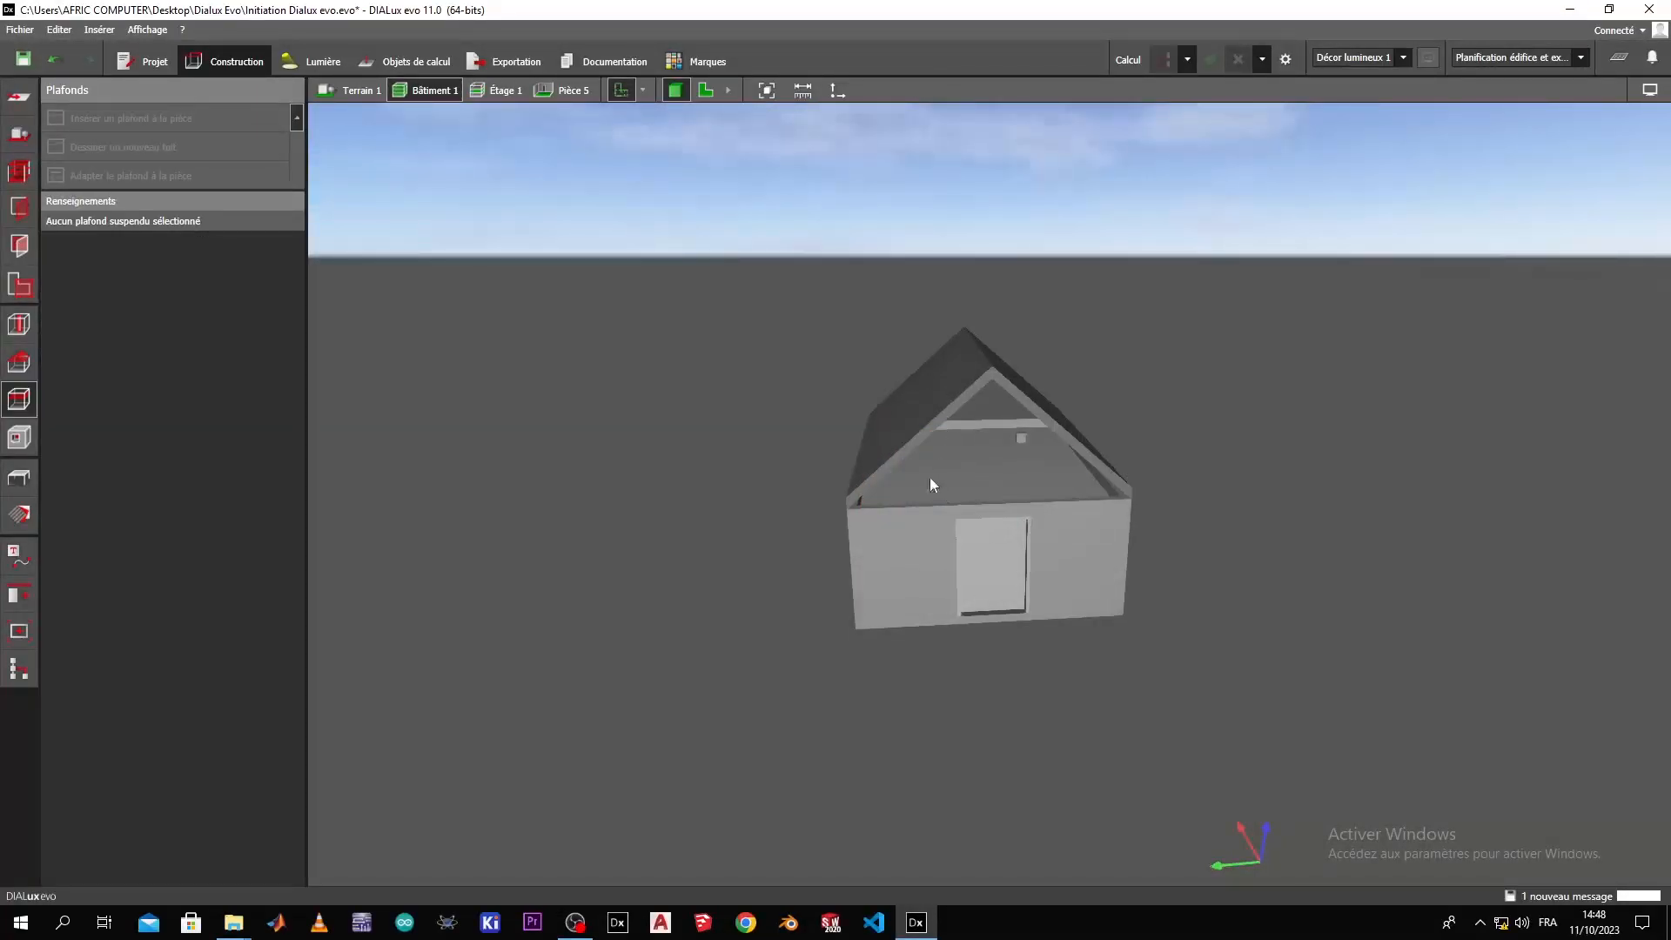
left_click(910, 447)
right_click_drag(865, 520, 1041, 529)
left_click(835, 415)
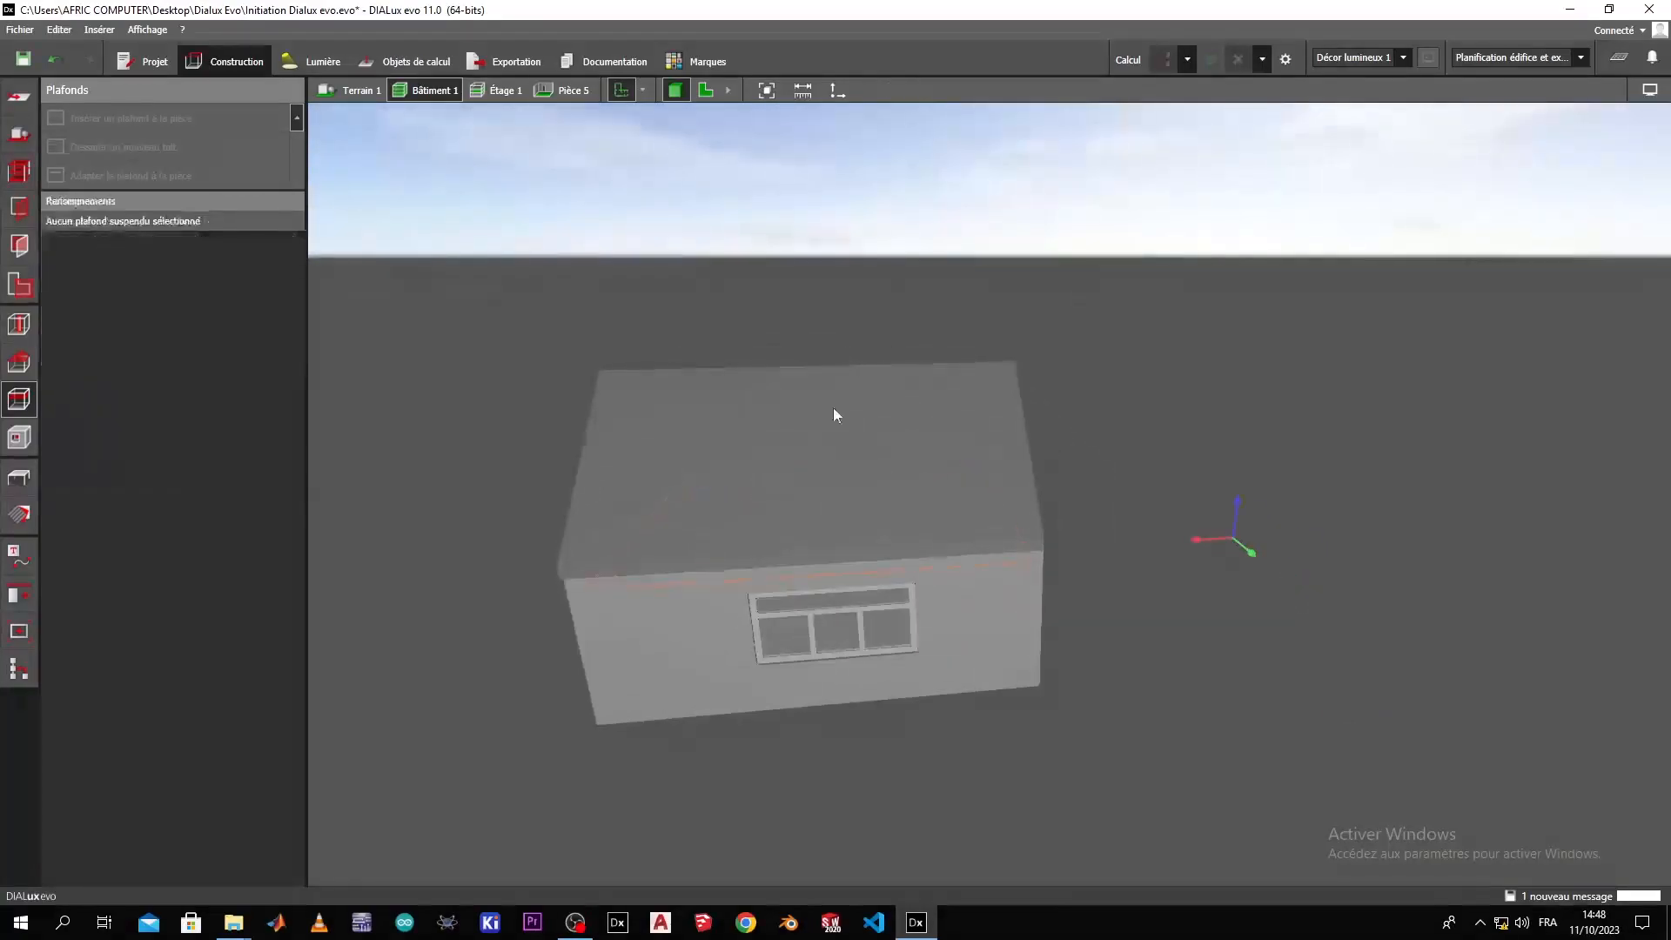
middle_click_drag(832, 484, 764, 425)
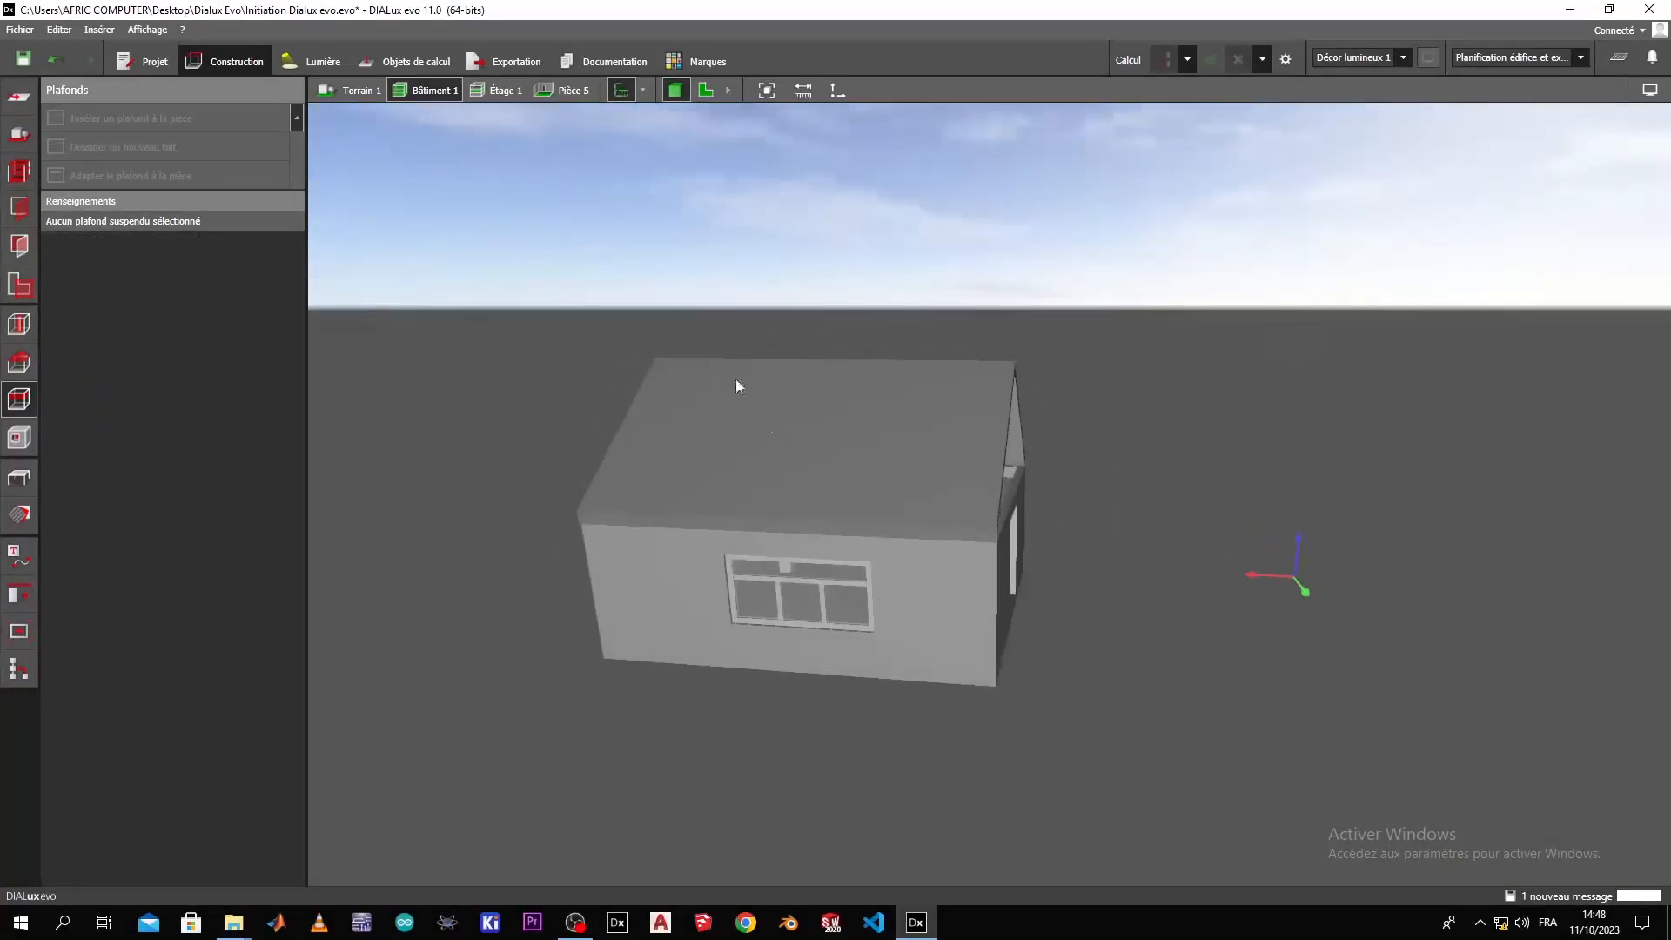
left_click(376, 93)
Delete the gable roof from the building at the Étage 1 level.
left_click(508, 90)
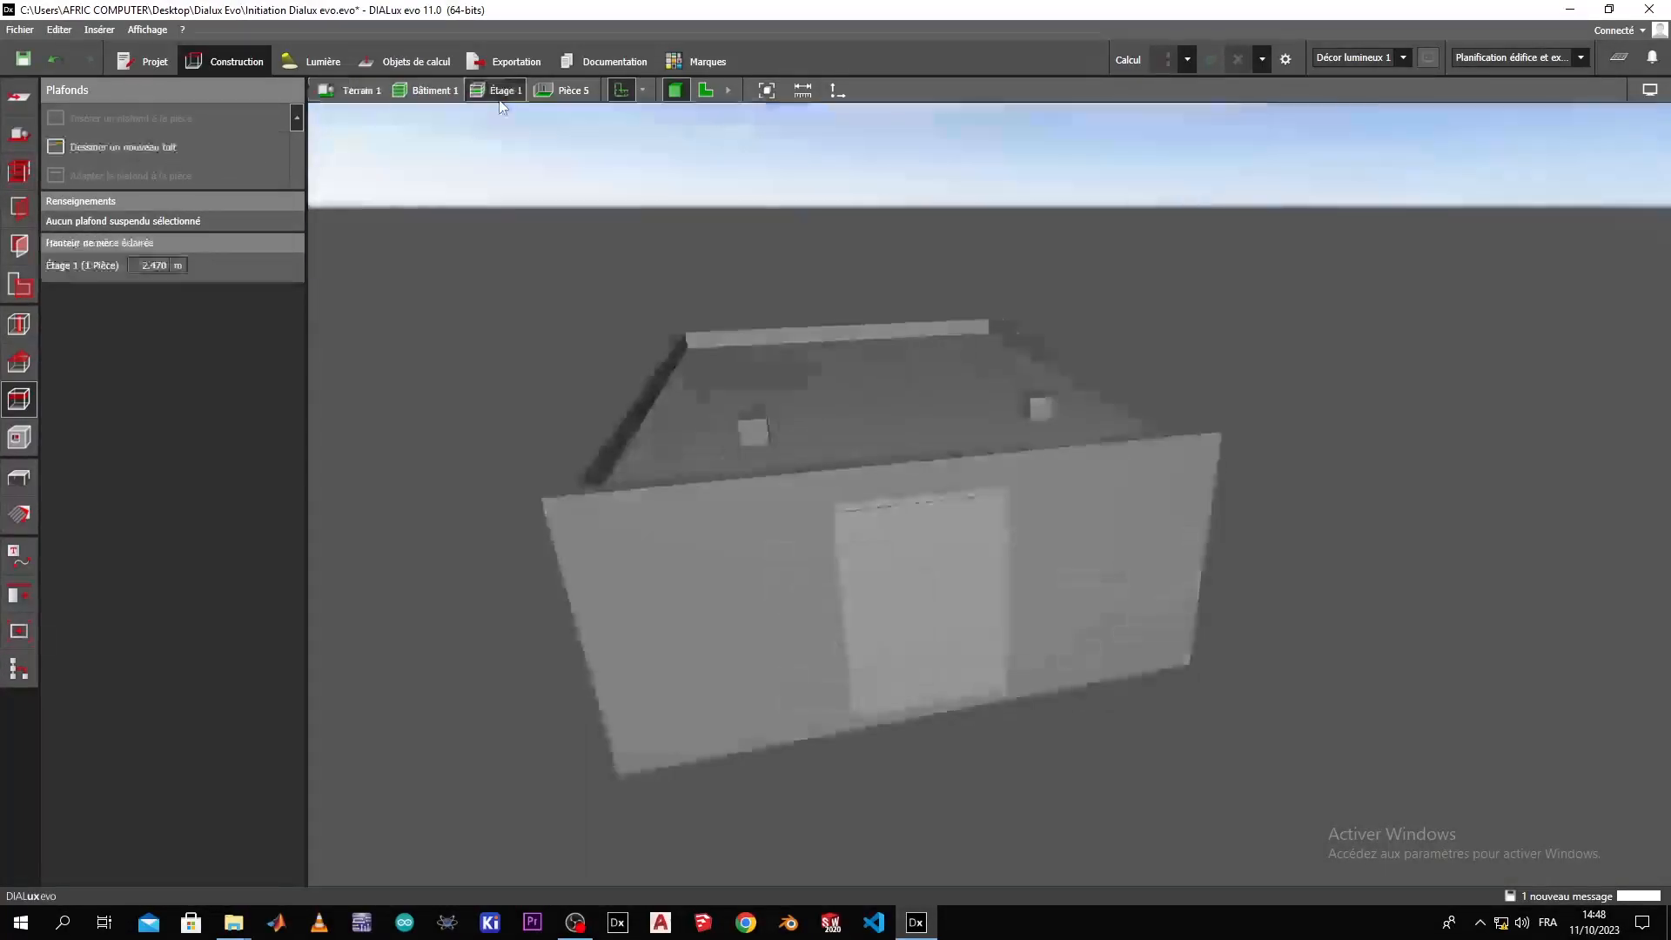
left_click(18, 362)
left_click(608, 426)
middle_click_drag(633, 645, 648, 681)
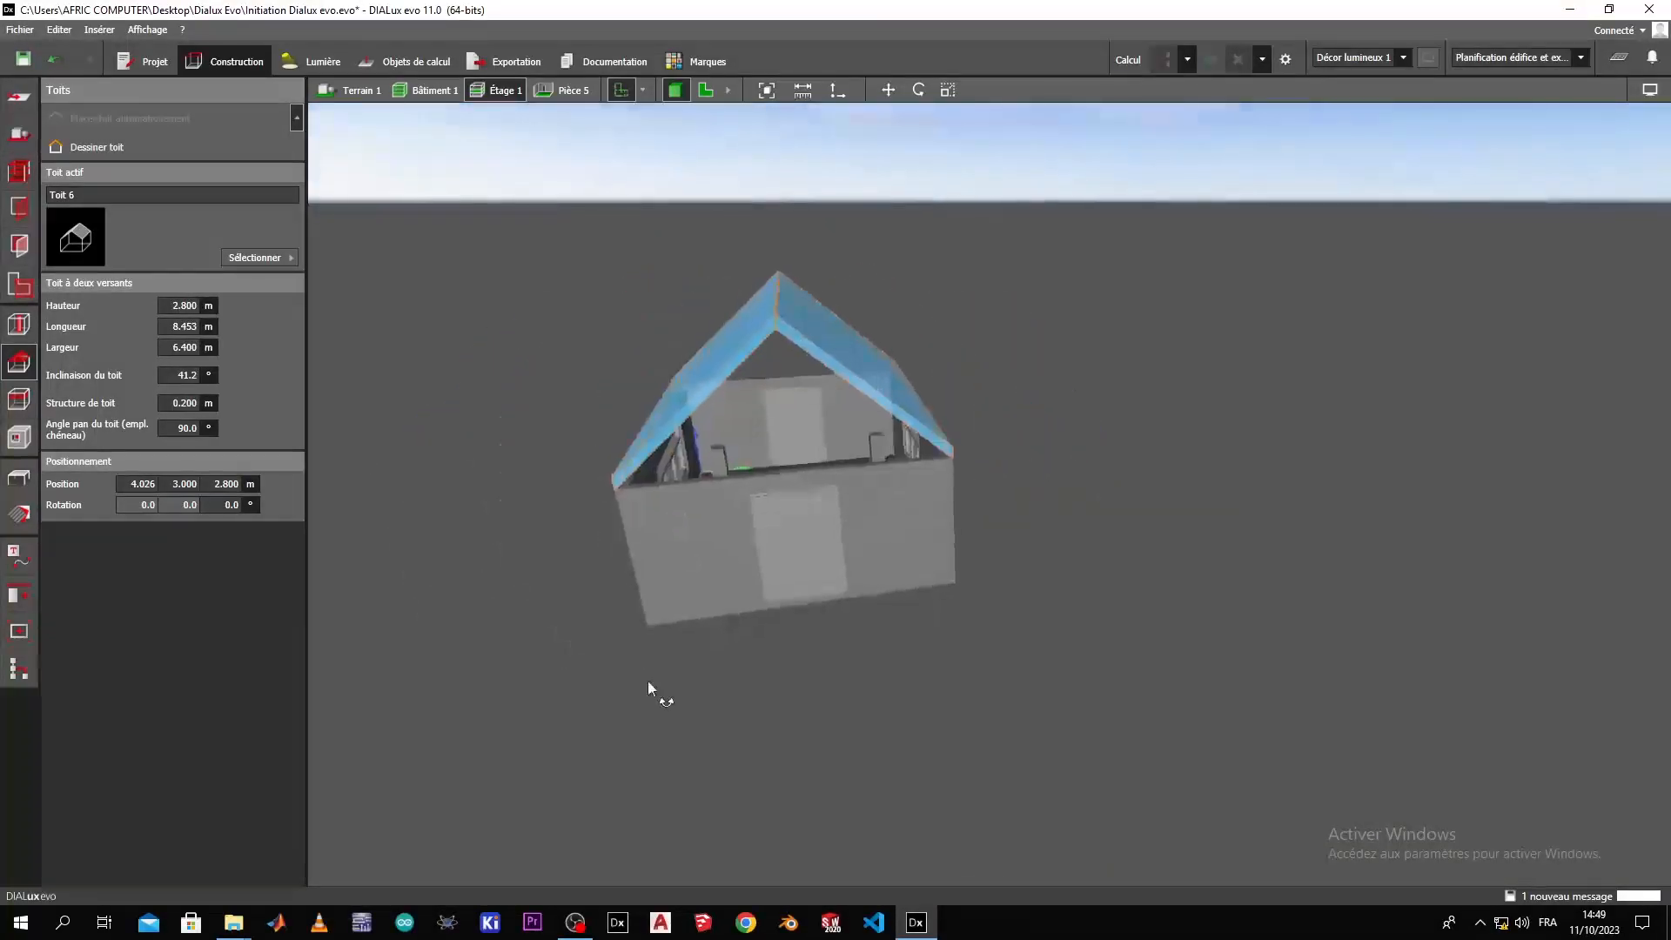
key("Delete")
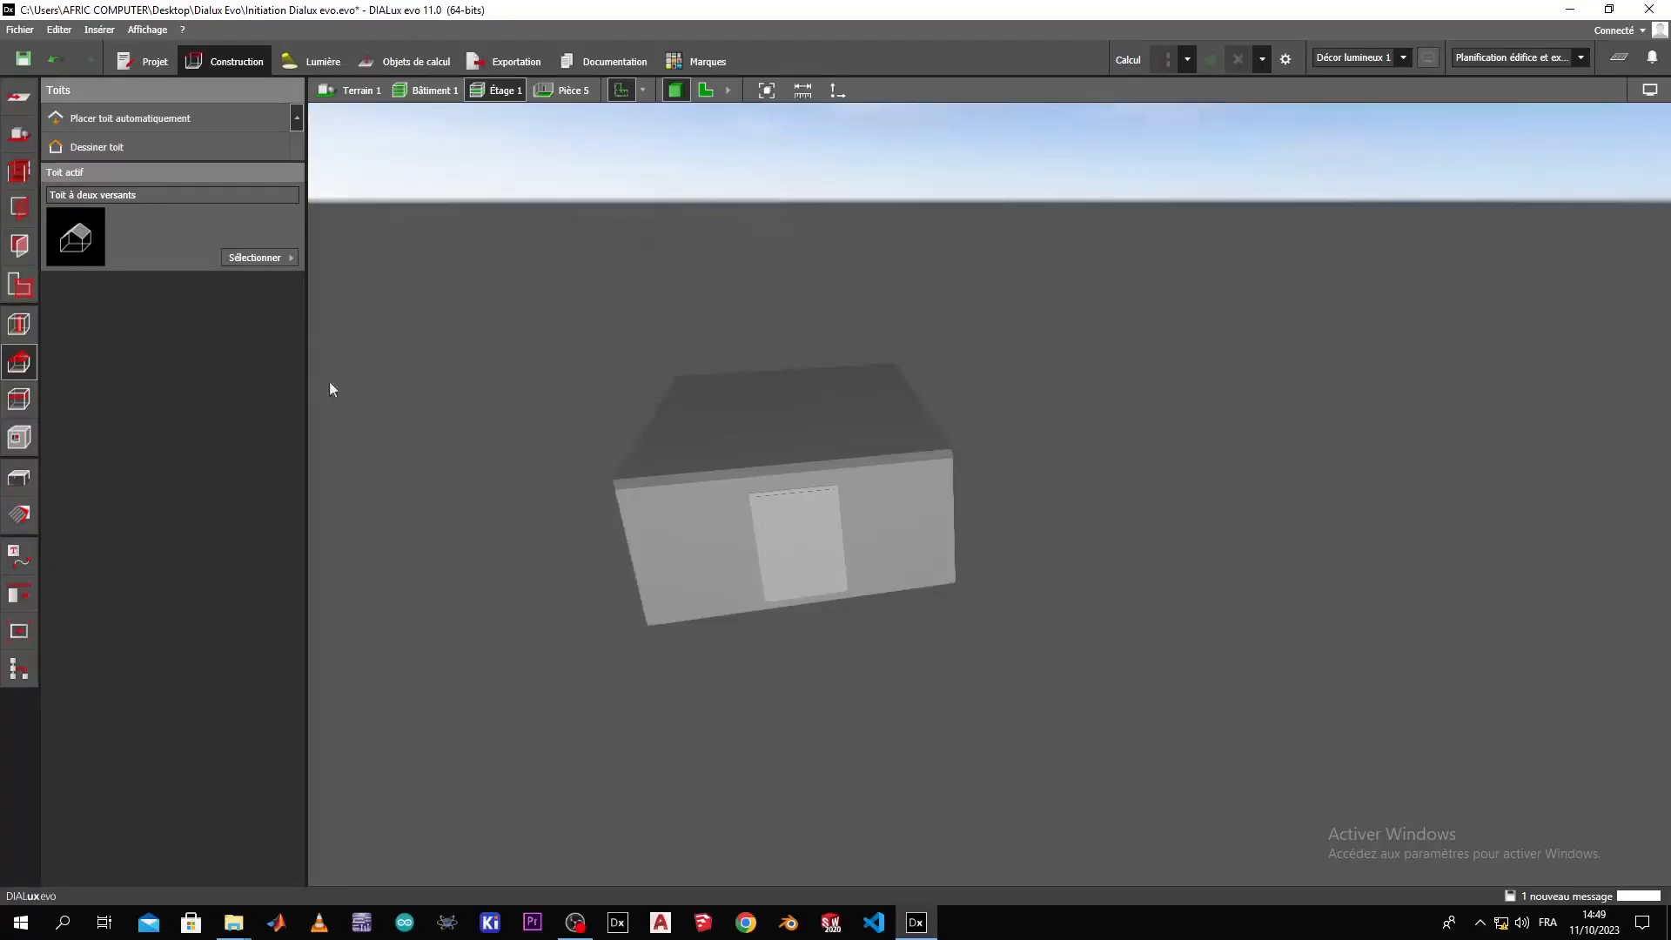
Choose the flat roof shape (Toit plat), place it on the building automatically and check it from outside.
left_click(259, 261)
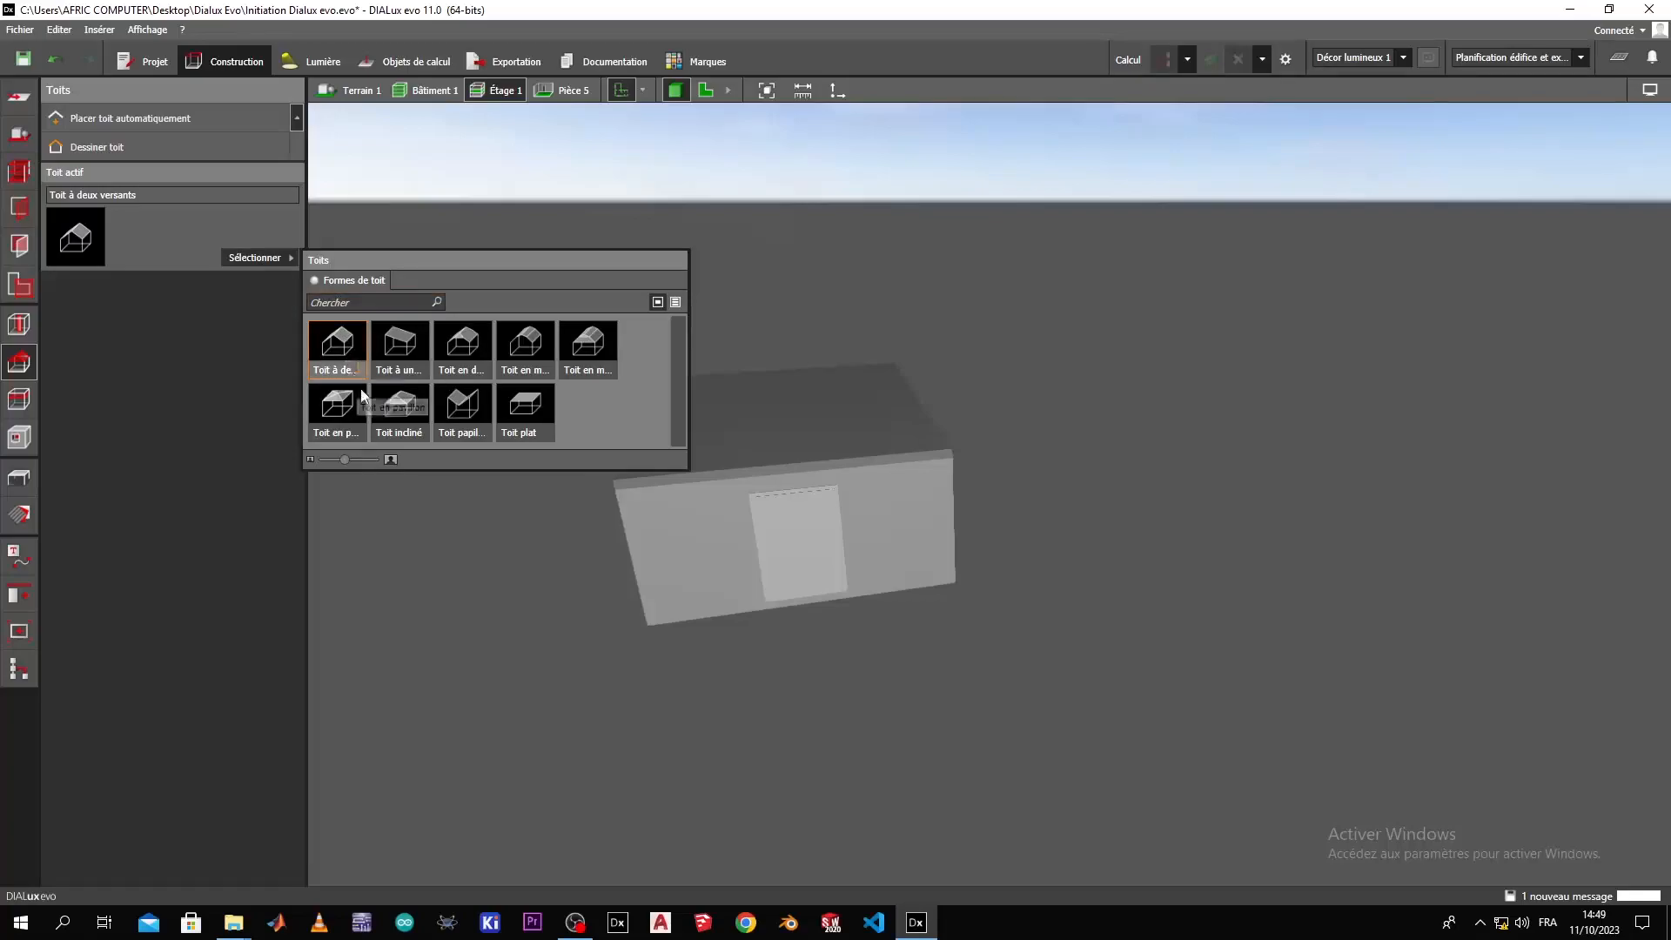
left_click(529, 427)
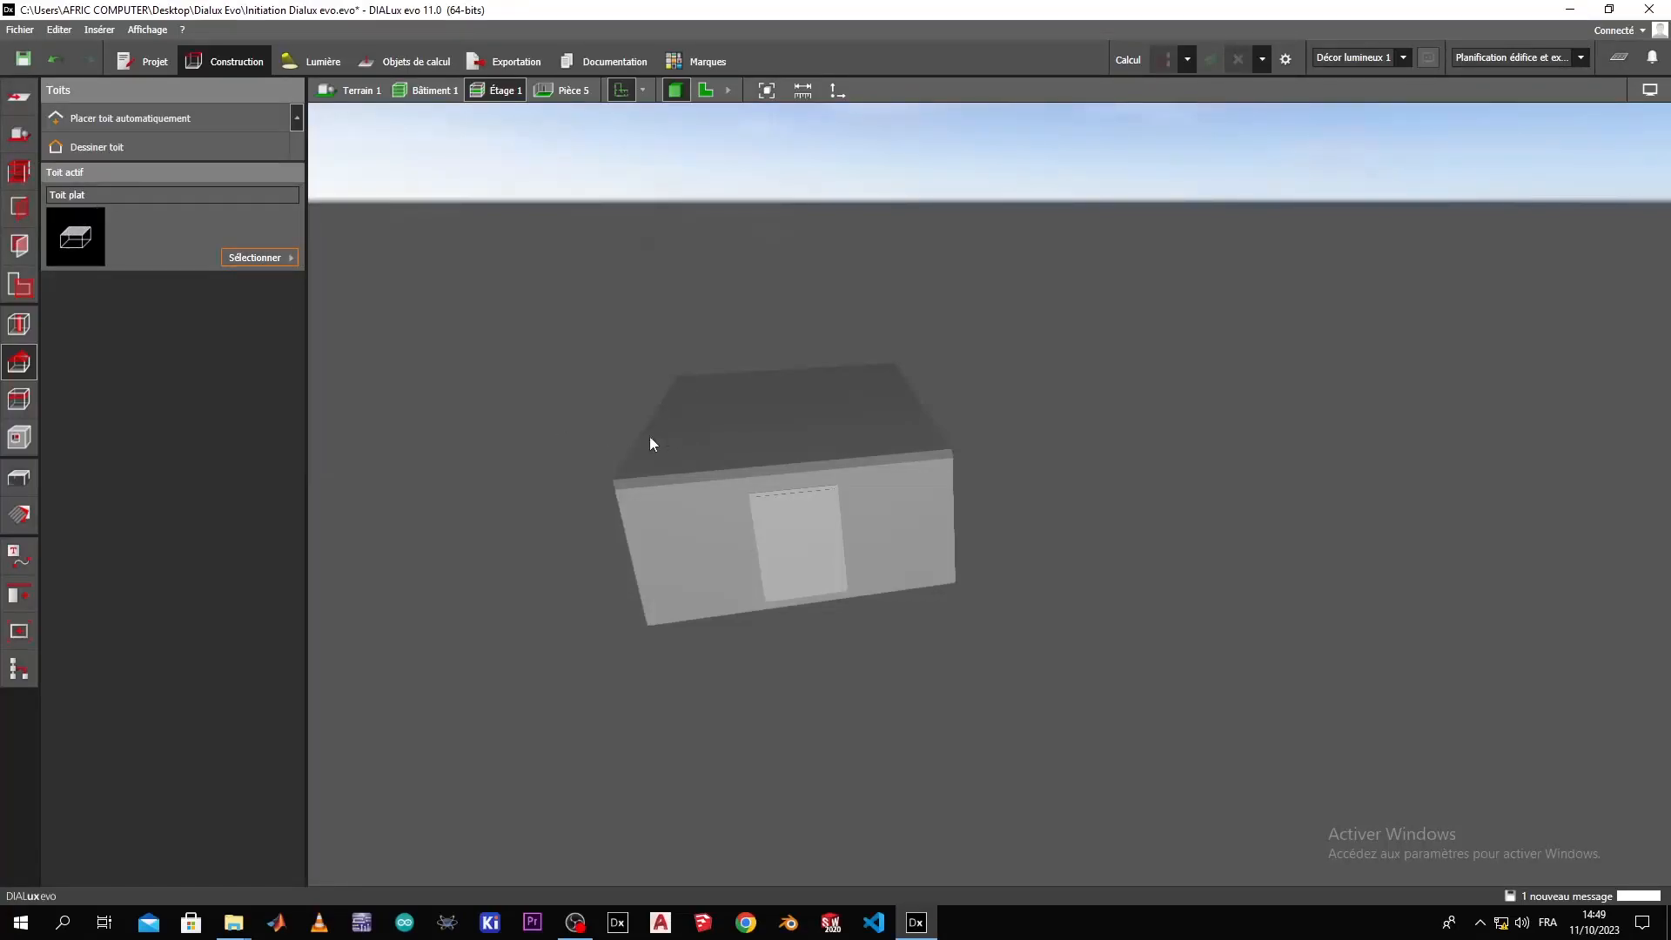
left_click(130, 123)
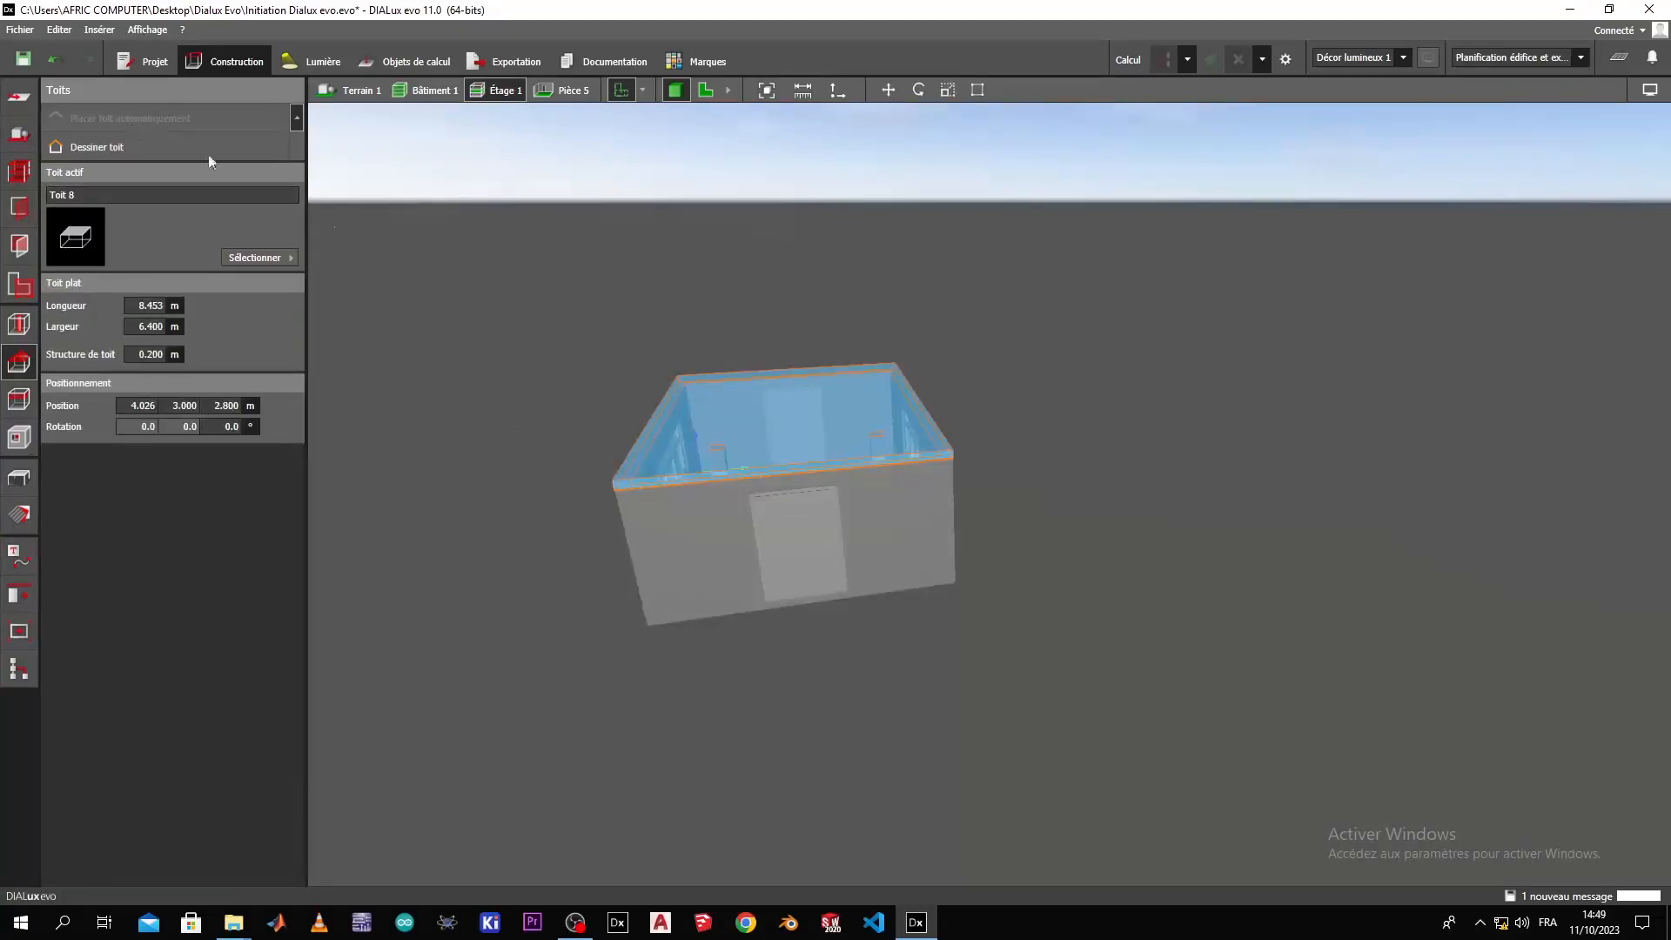
left_click_drag(519, 463, 854, 588)
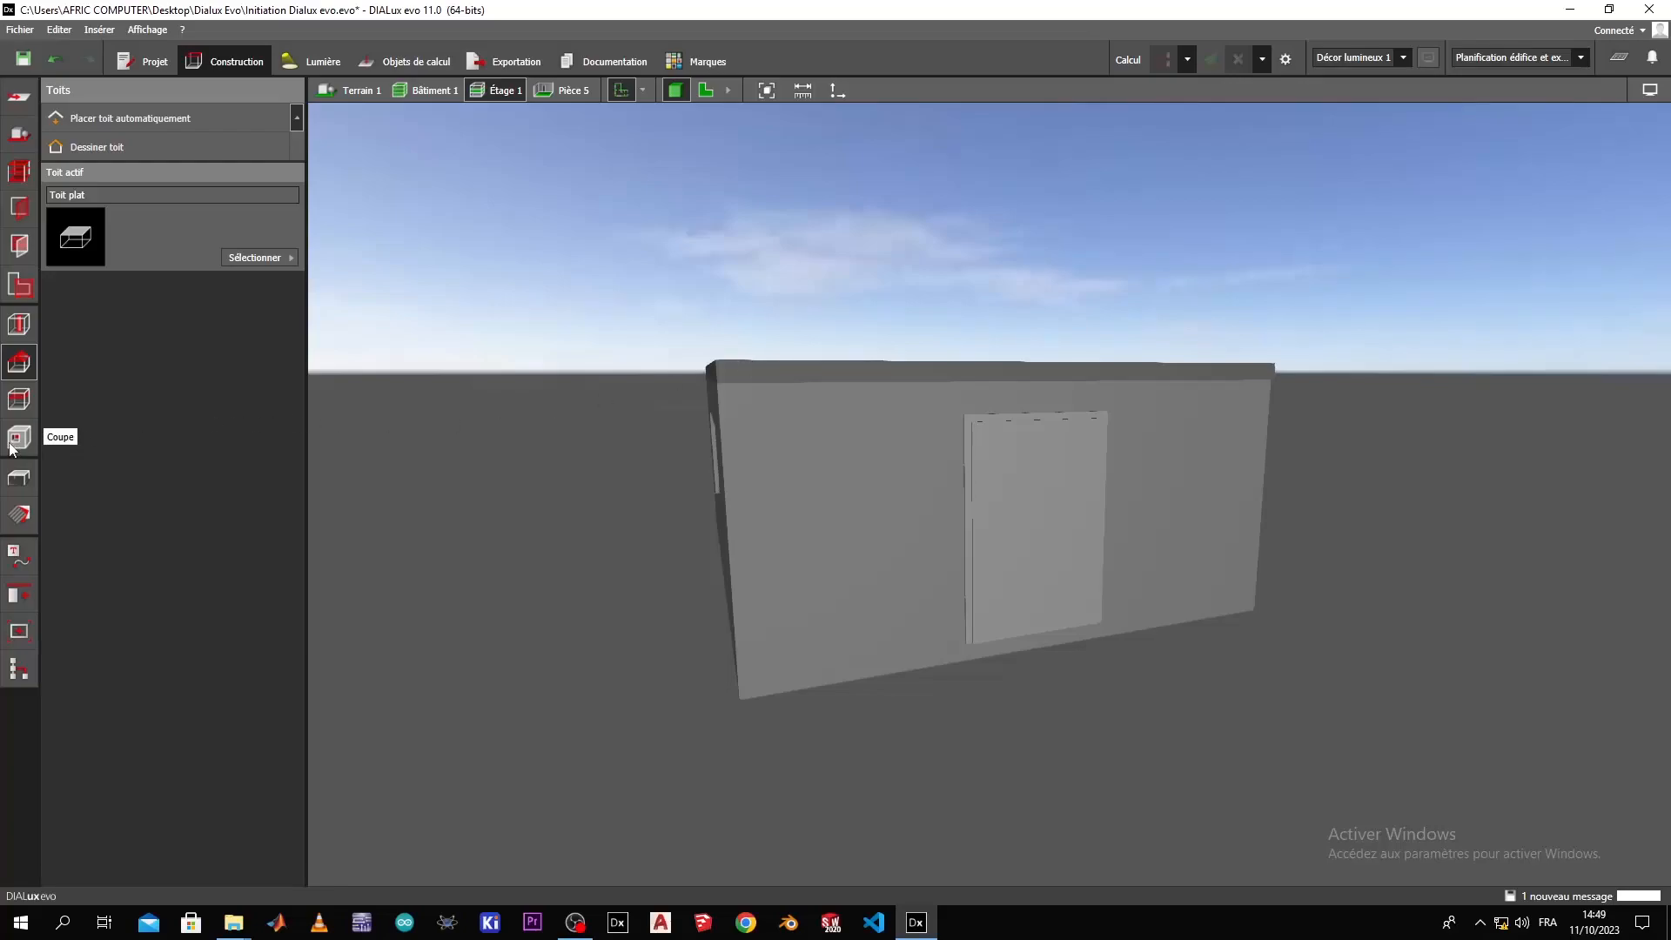
right_click_drag(583, 554, 1228, 607)
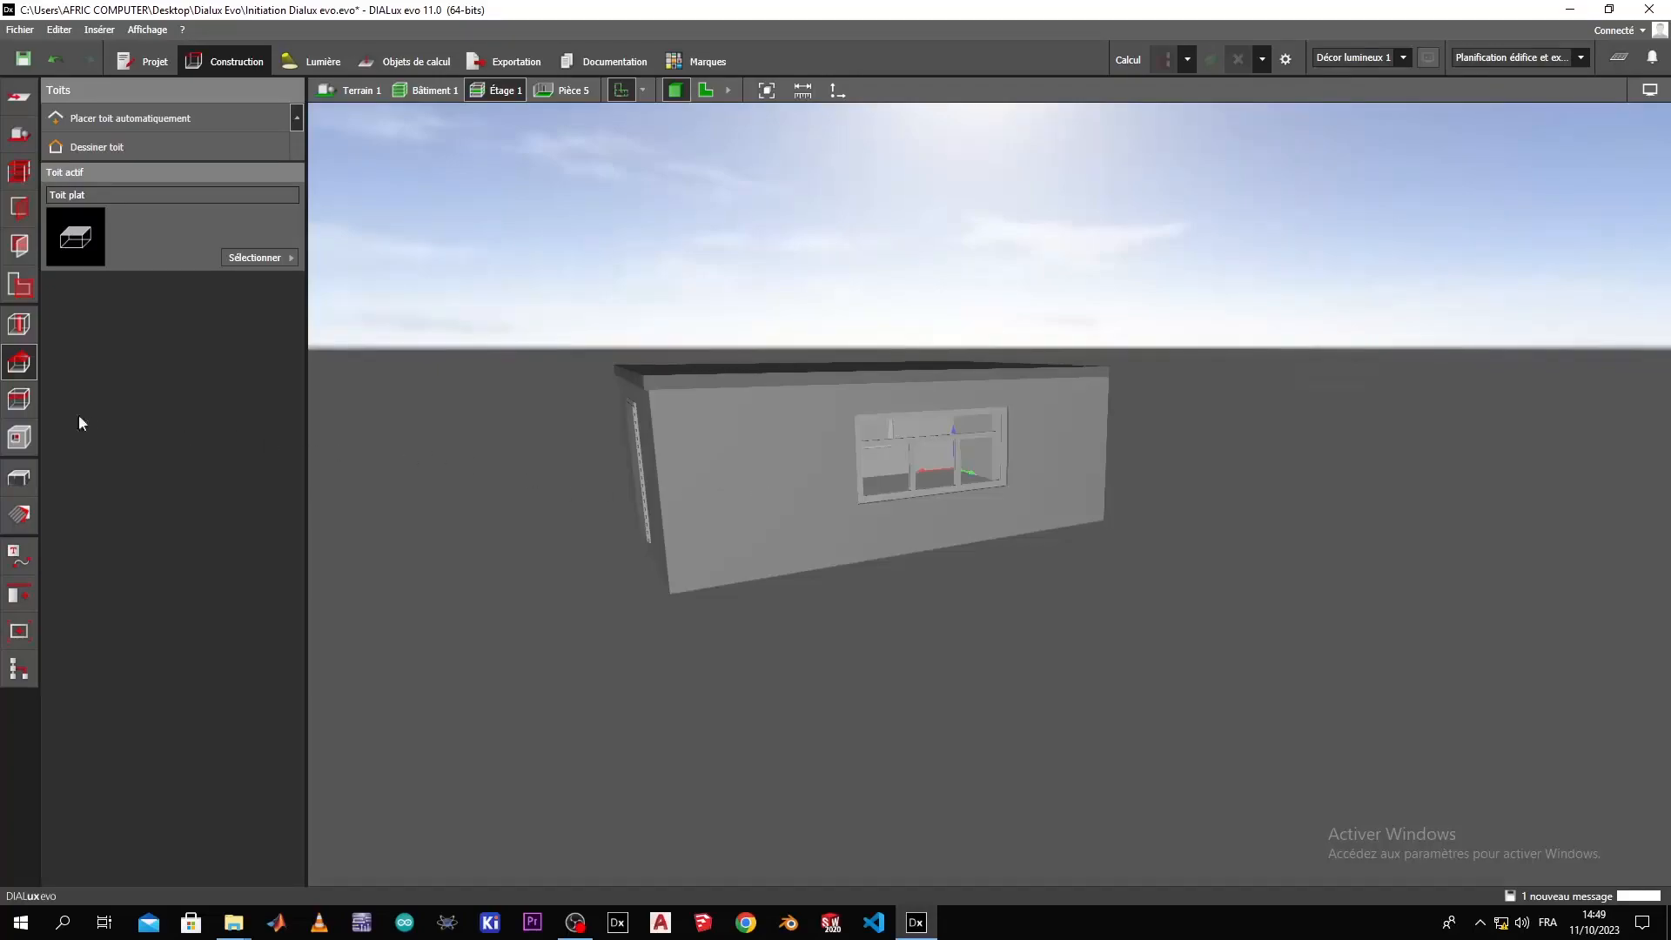
Cut a circular opening about 0.2 m across in the exterior wall beside the window.
left_click(18, 437)
left_click(171, 153)
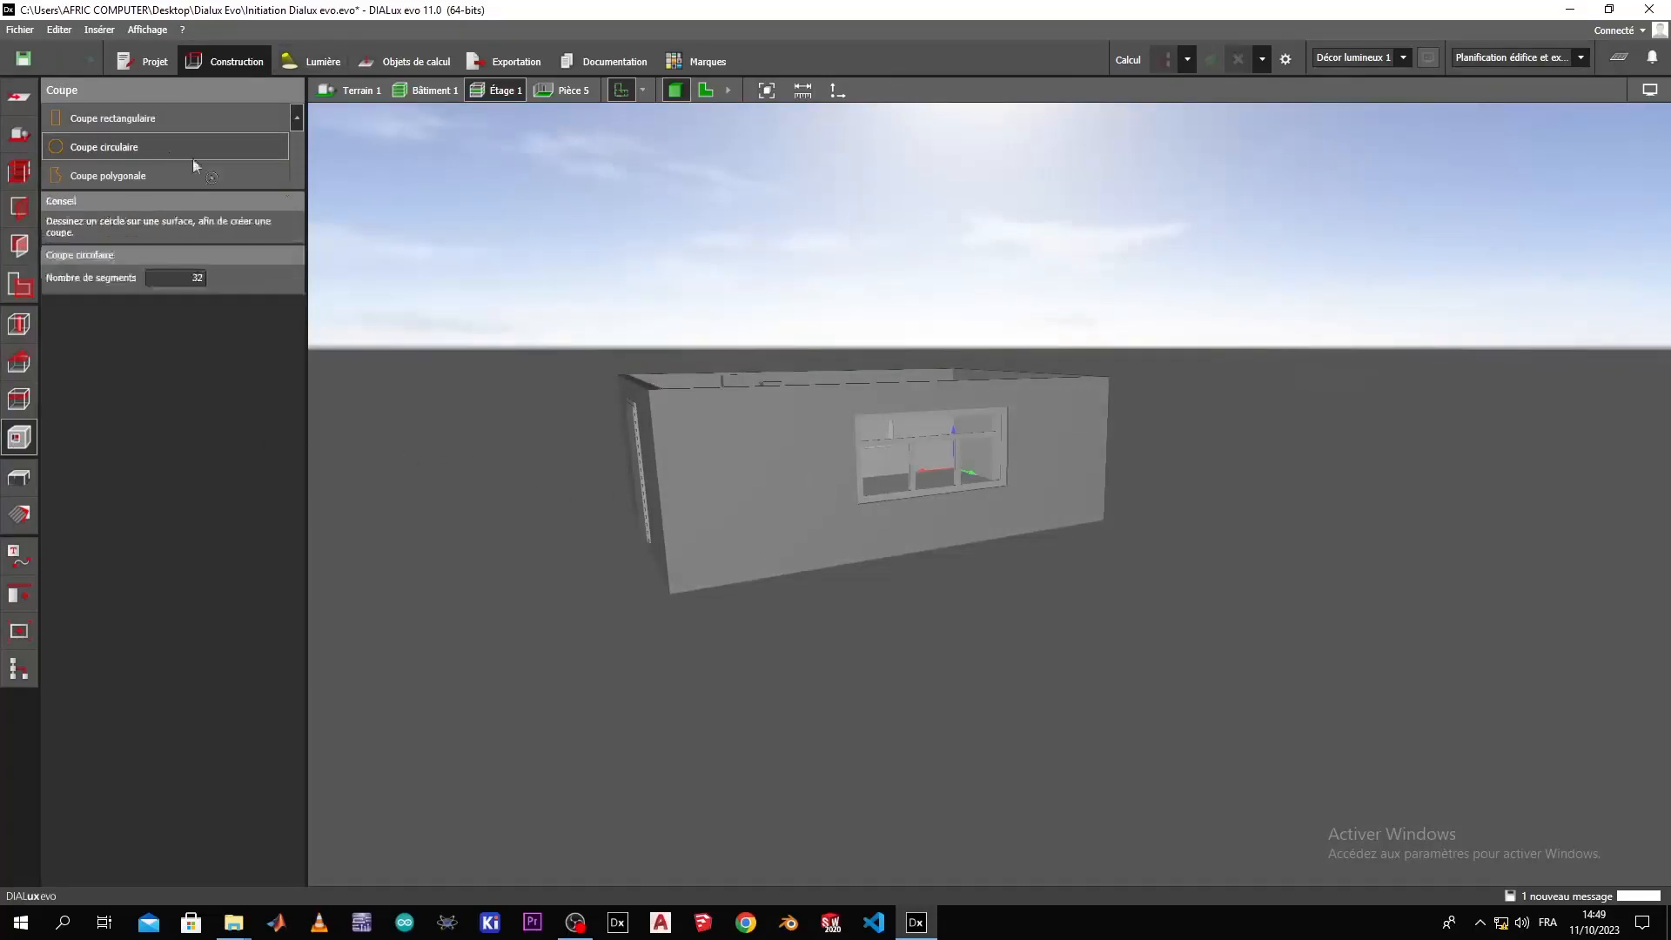
left_click(750, 477)
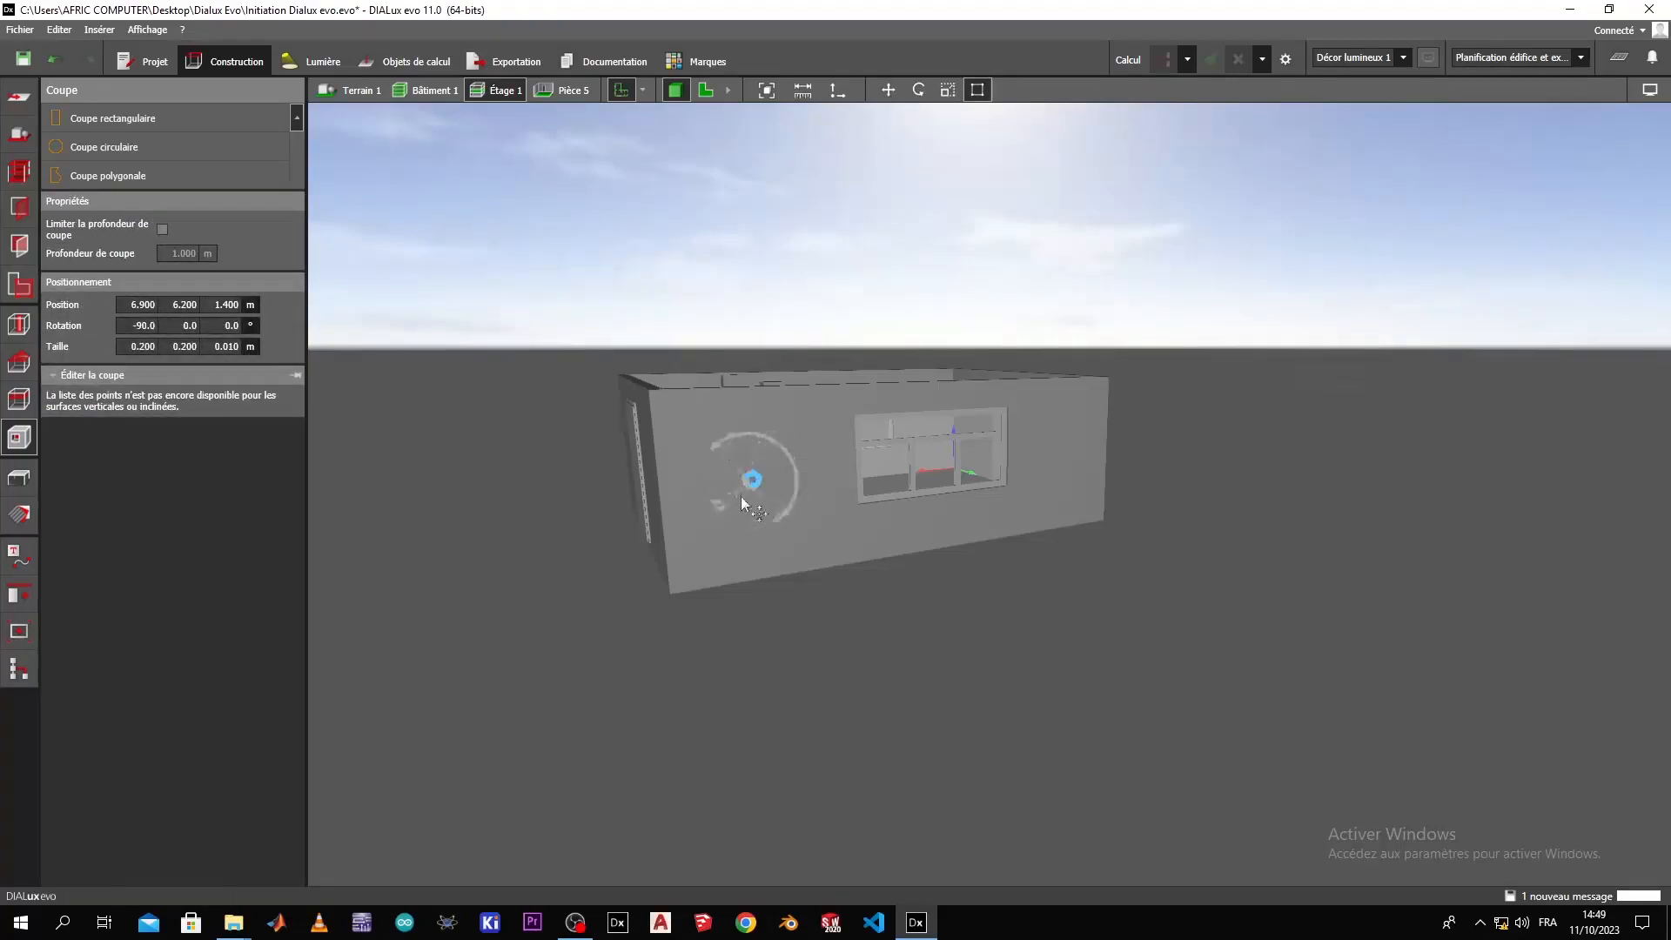
Pull a contour point of the circular opening outward, stretching the outline to about 0.4 by 0.7 m.
left_click_drag(745, 483, 740, 446)
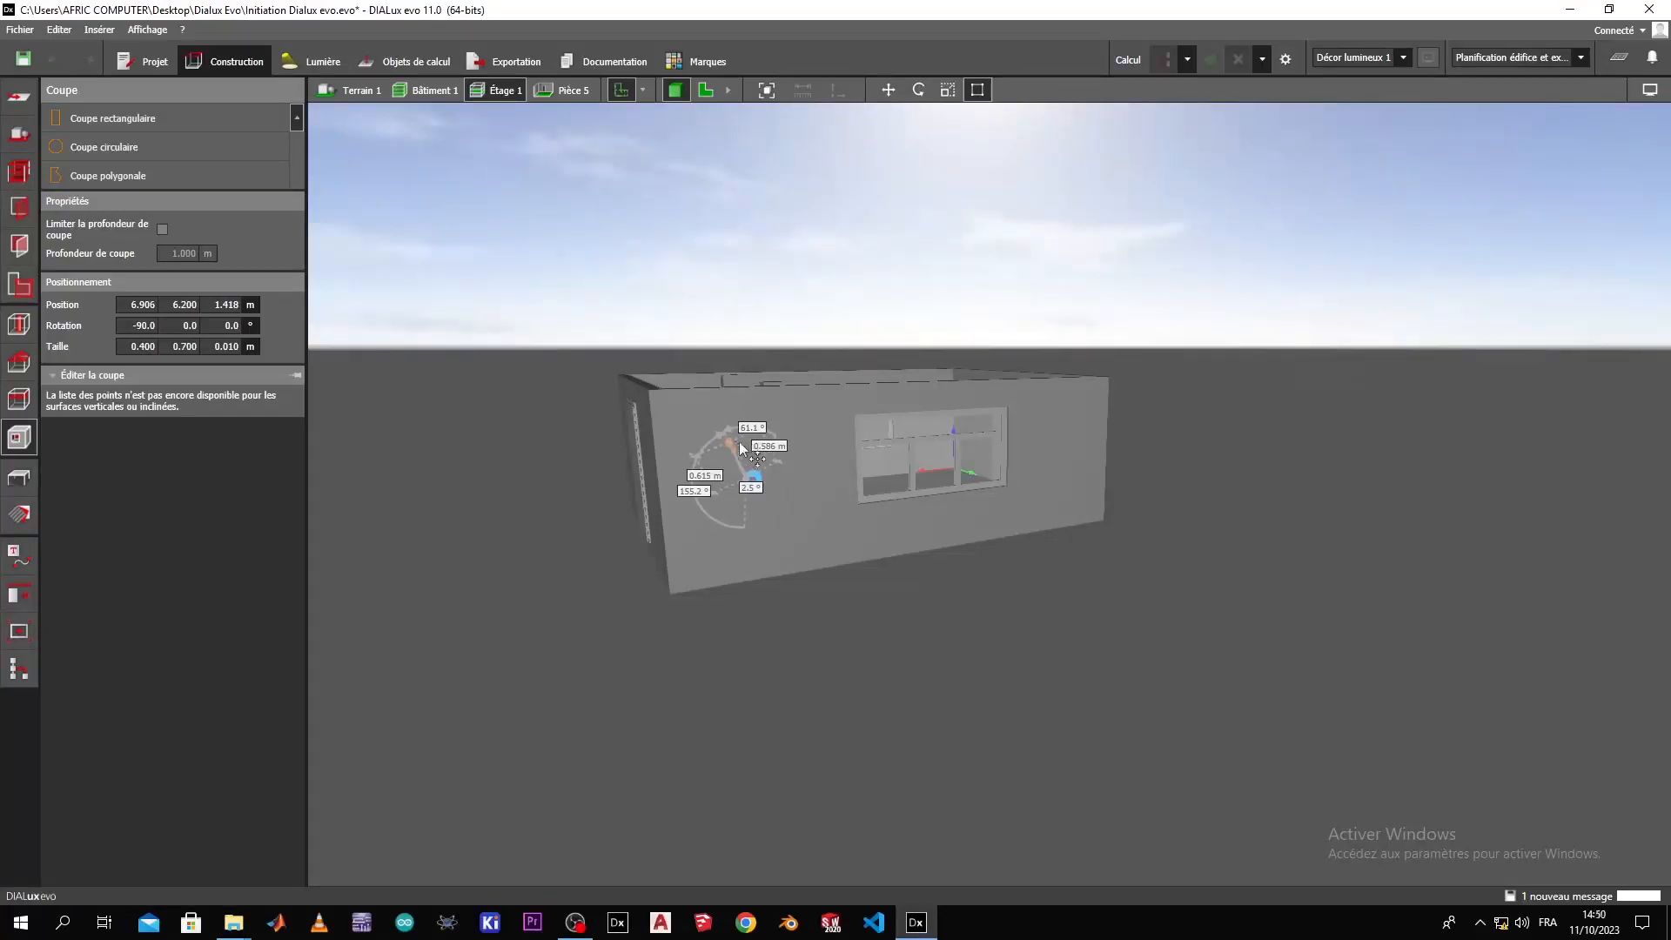
scroll(739, 443, "up", 4)
right_click_drag(836, 539, 729, 519)
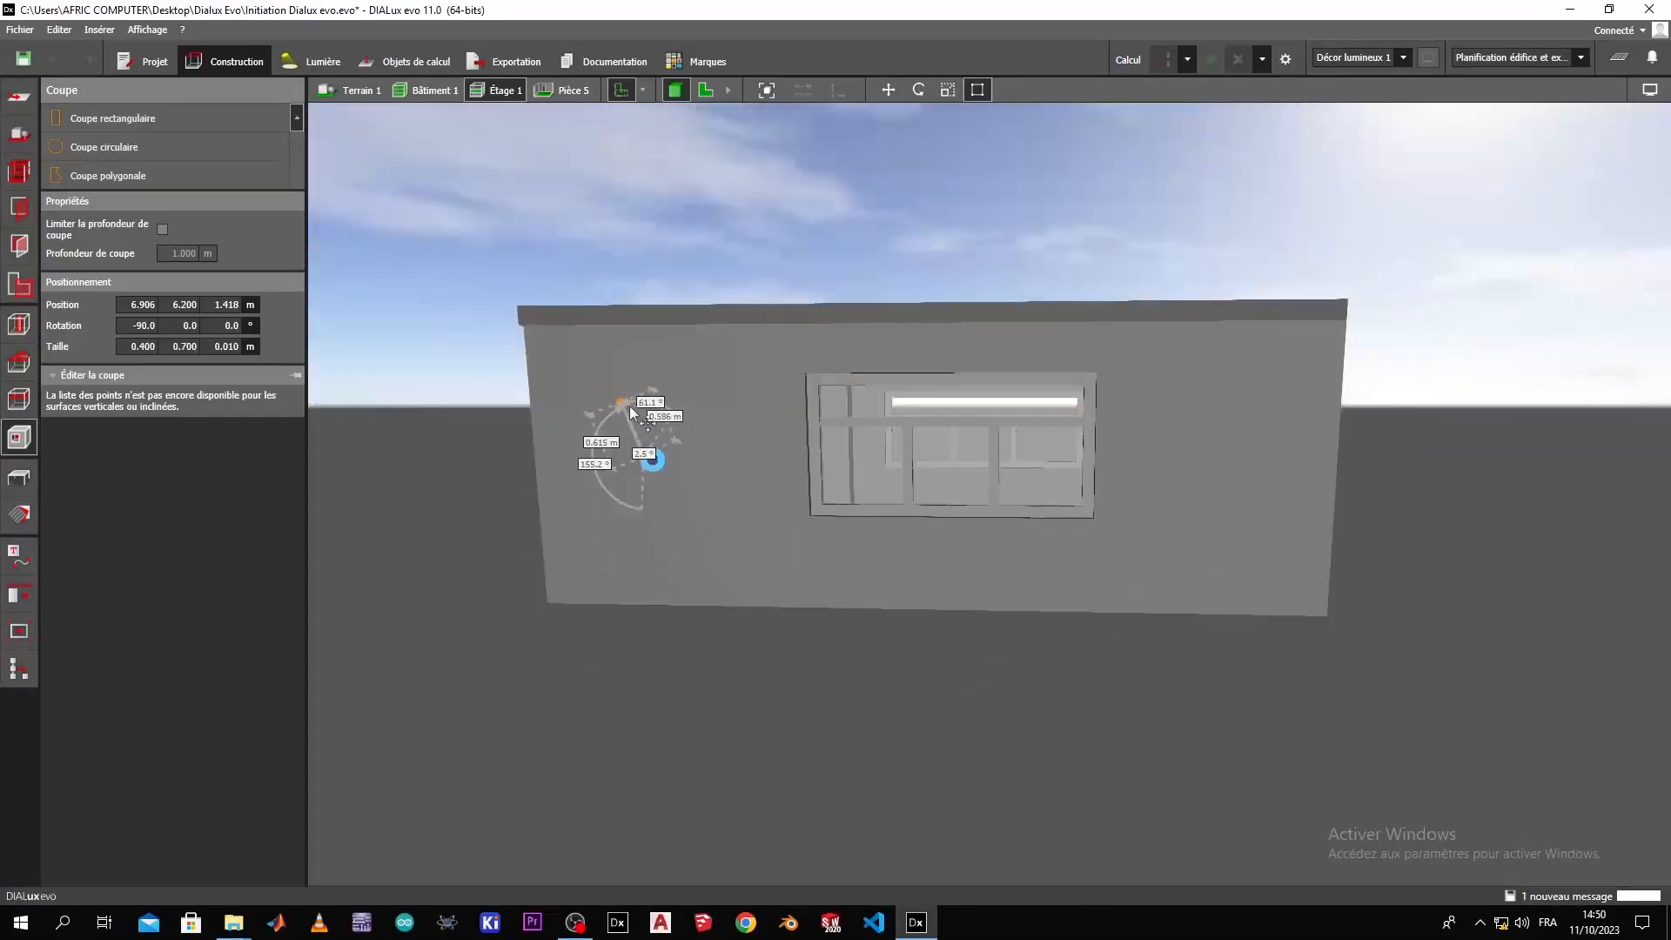
mouse_move(619, 408)
left_mouse_down()
mouse_move(675, 395)
mouse_move(605, 421)
mouse_move(621, 403)
left_mouse_up()
right_click(682, 415)
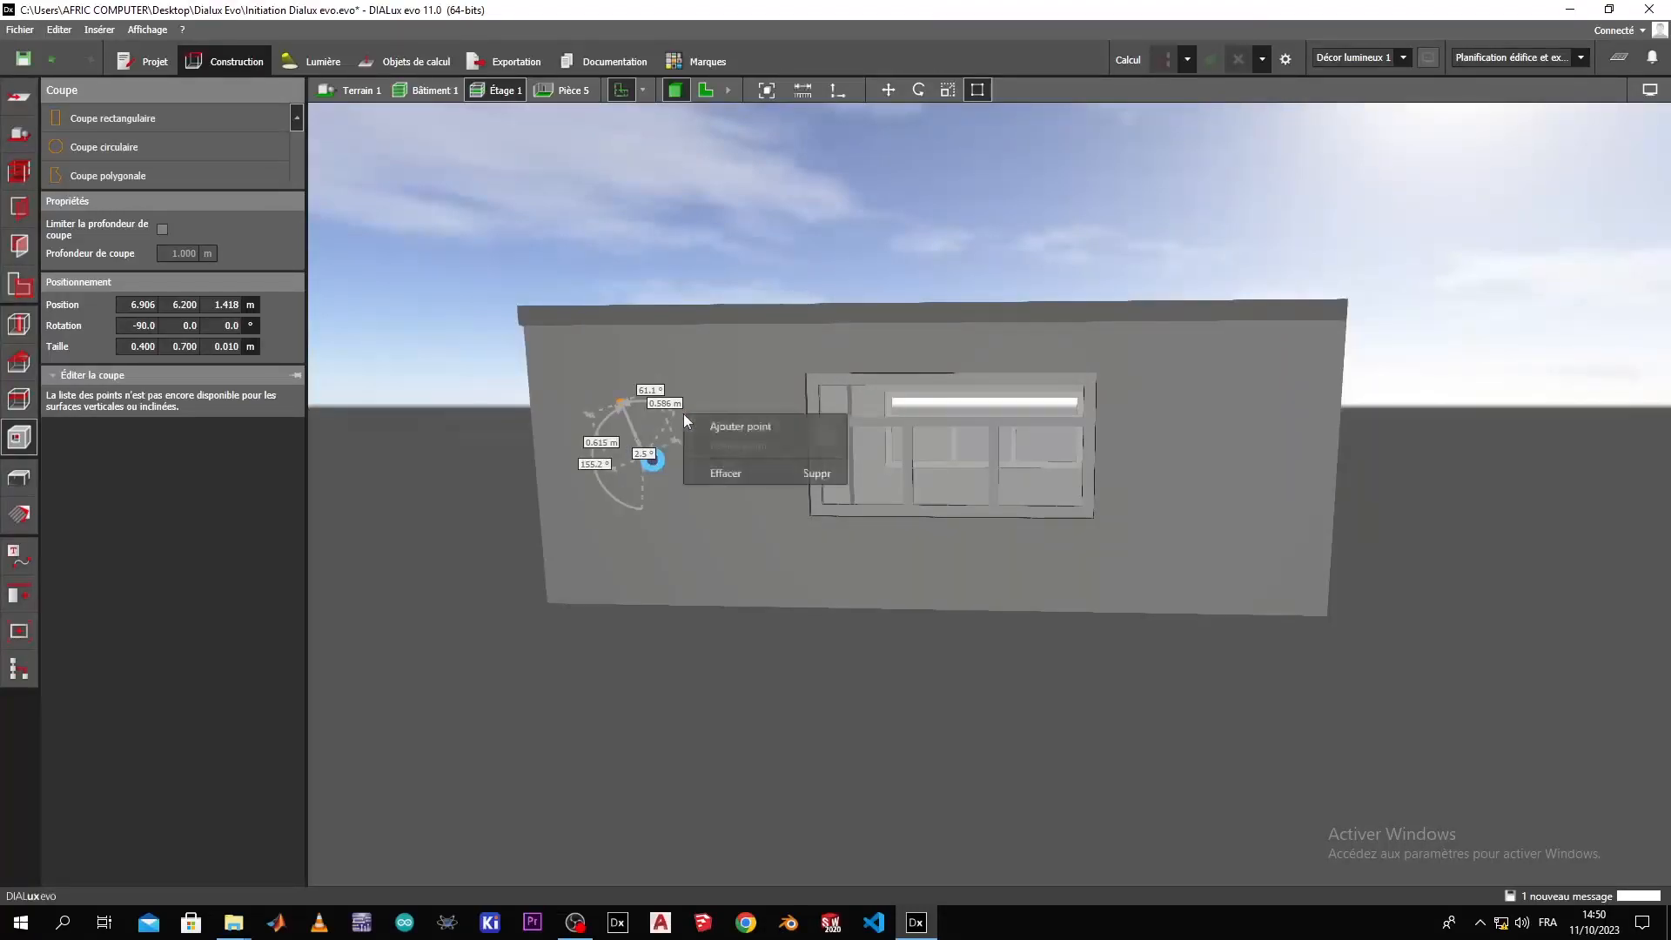
left_click(661, 418)
Examine the circular cut-out up close, looking through the wall into the room.
right_click_drag(732, 543, 634, 494)
scroll(633, 495, "up", 10)
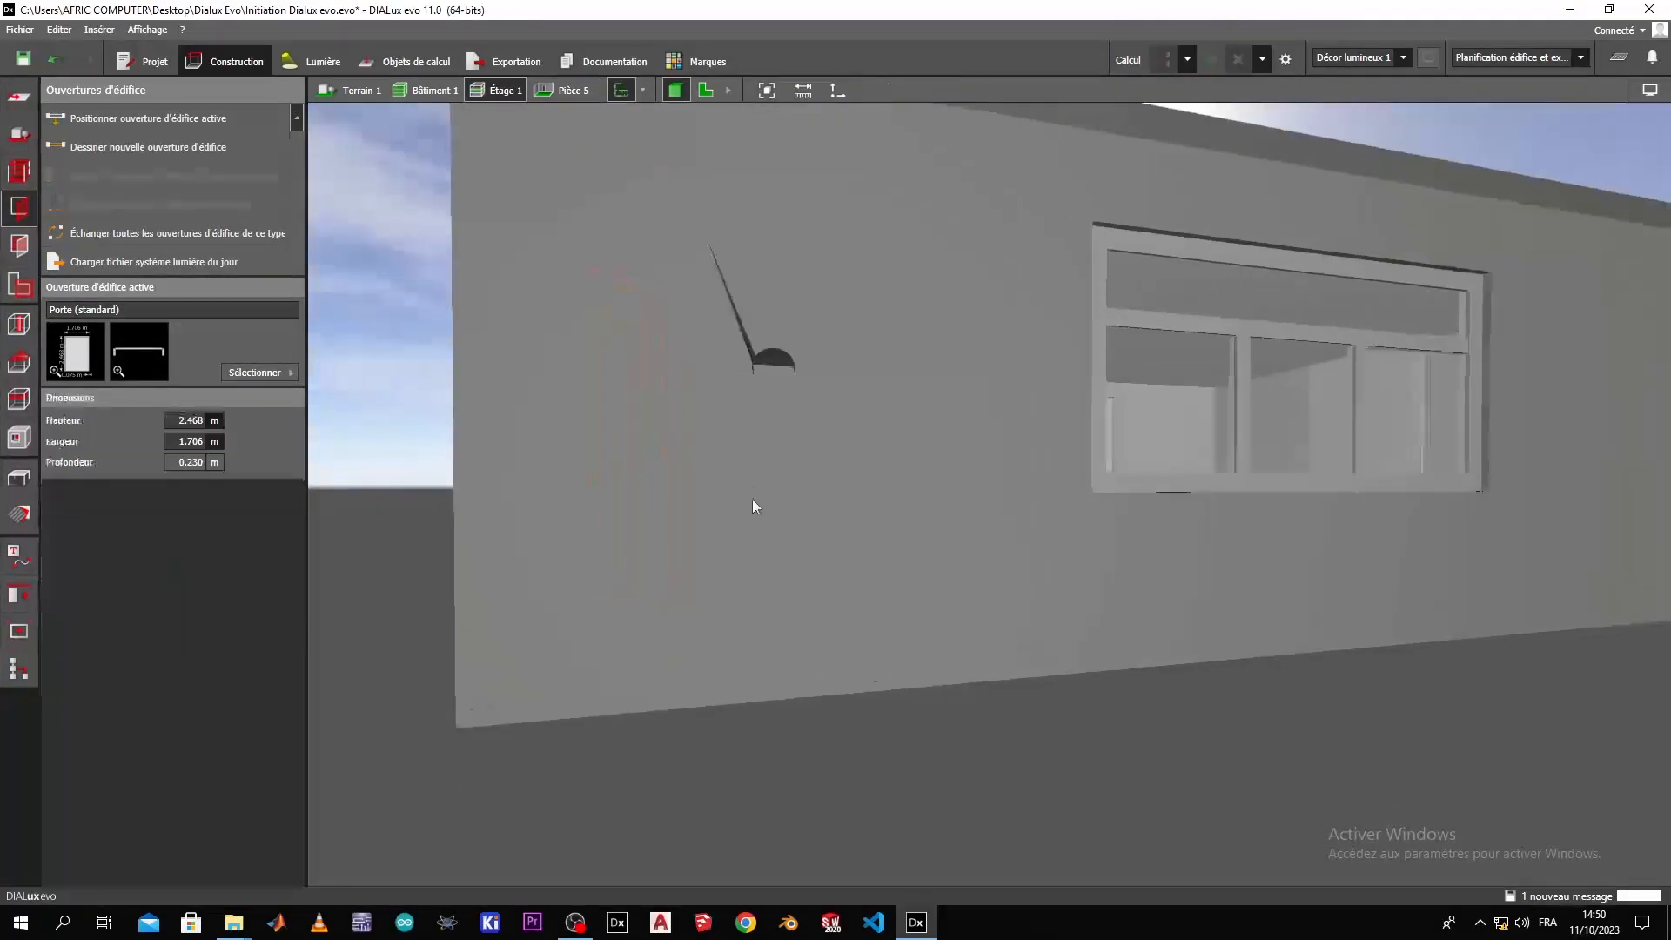
right_click_drag(742, 484, 638, 470)
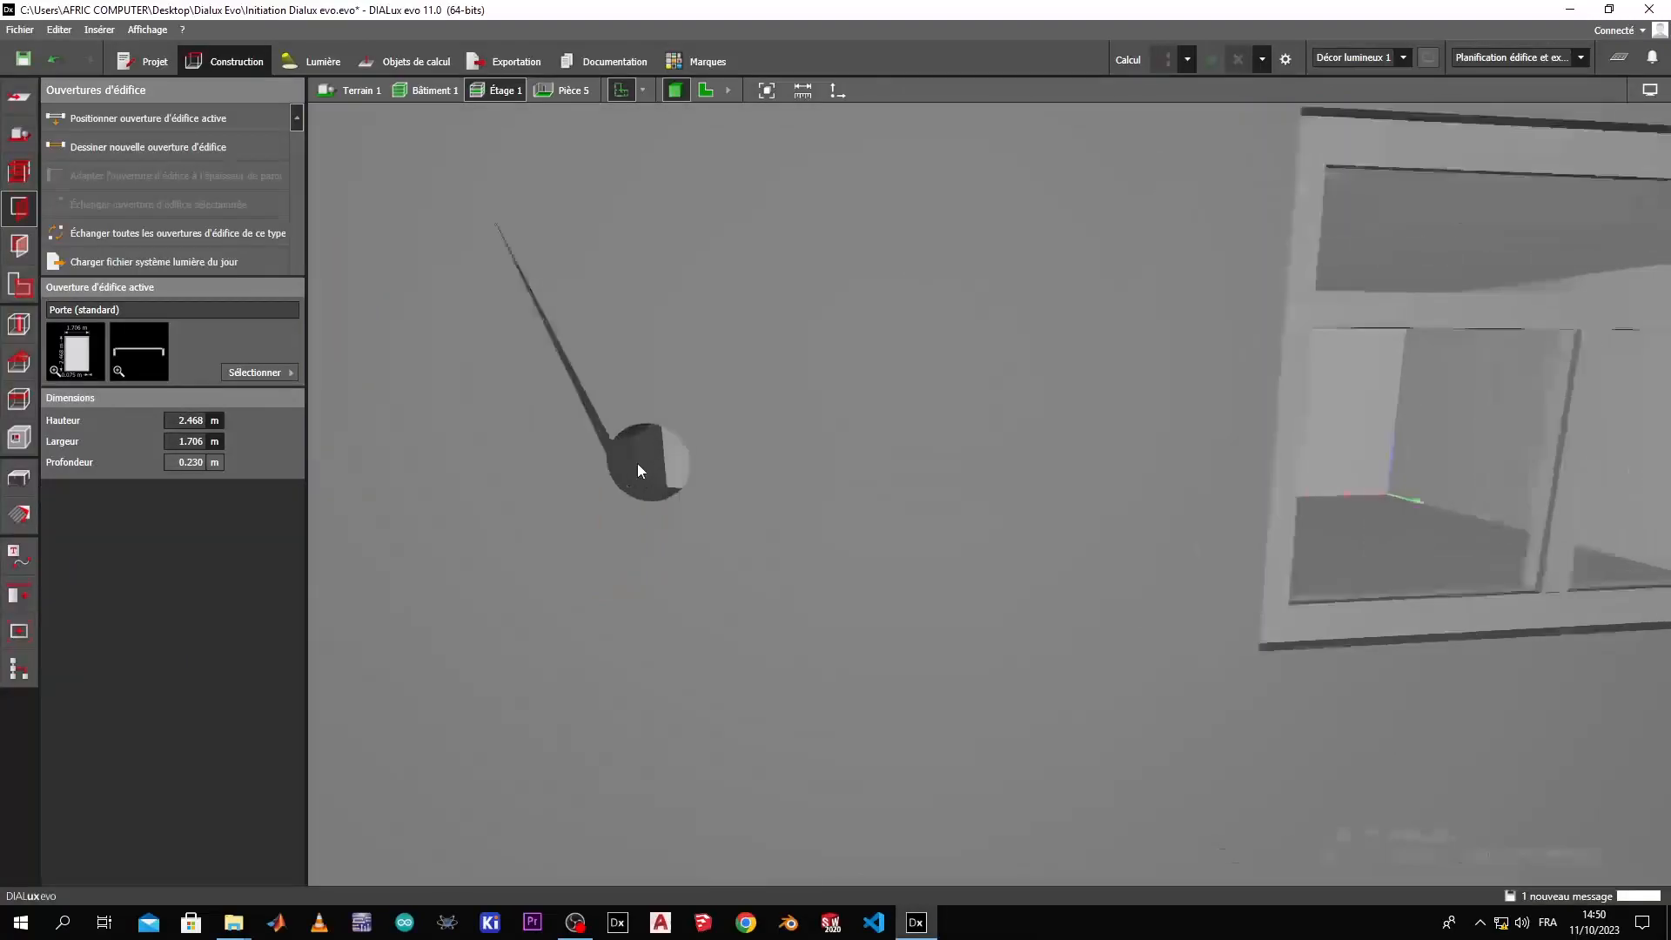
scroll(637, 463, "up", 5)
scroll(640, 477, "down", 8)
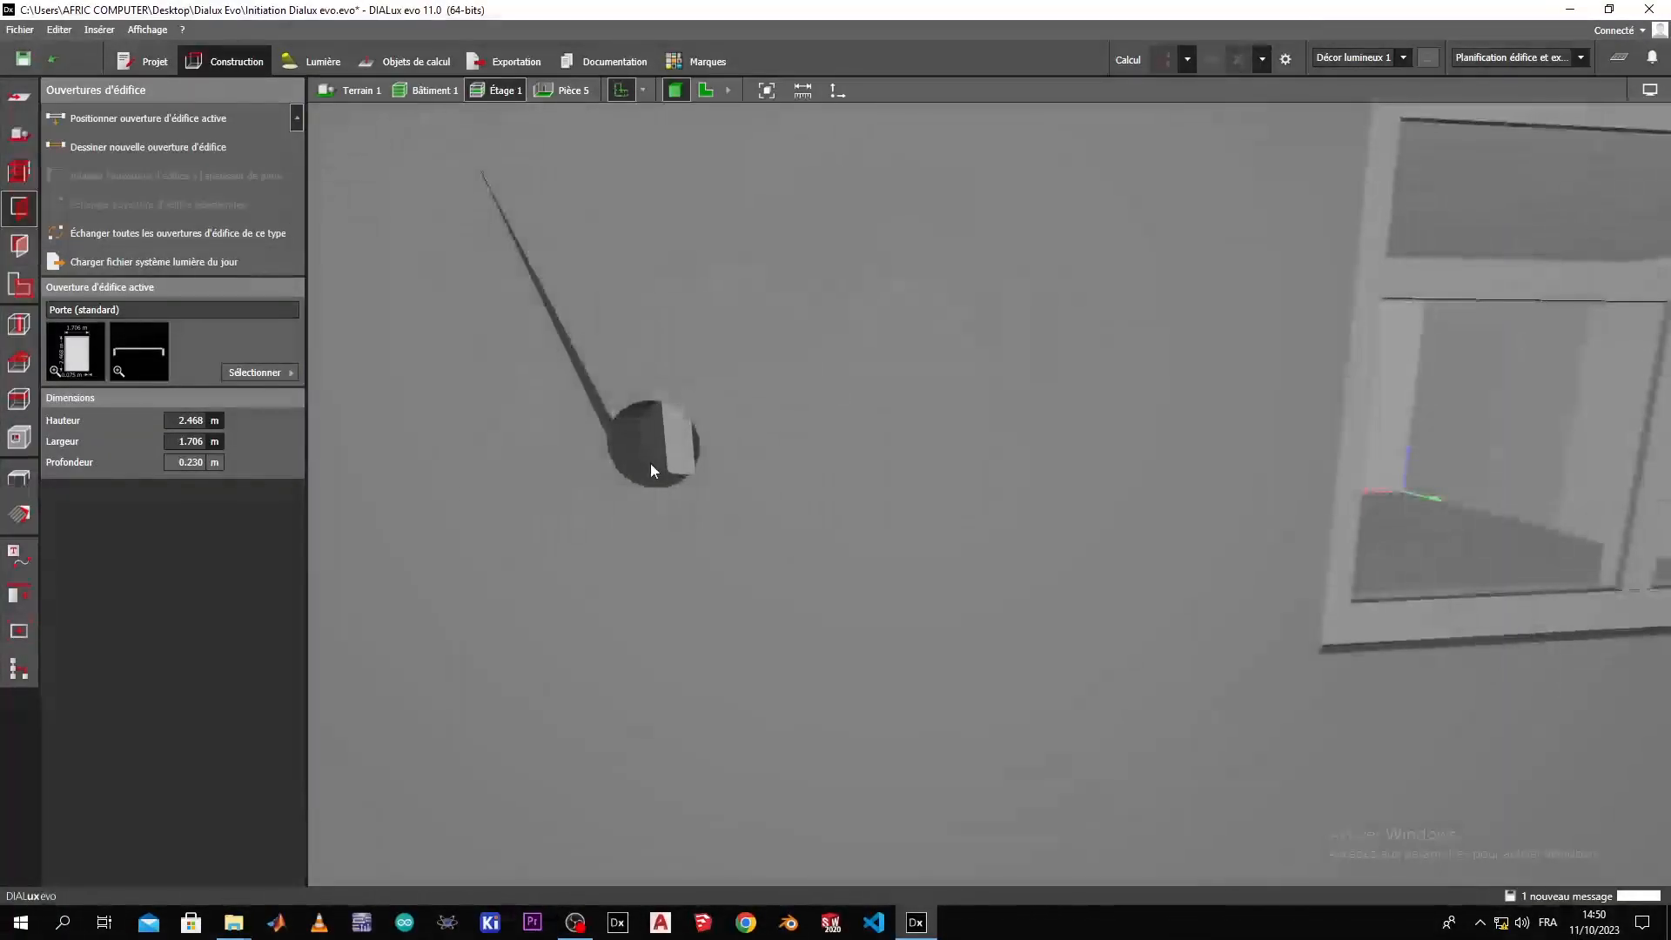
scroll(651, 465, "down", 4)
right_click_drag(651, 466, 688, 506)
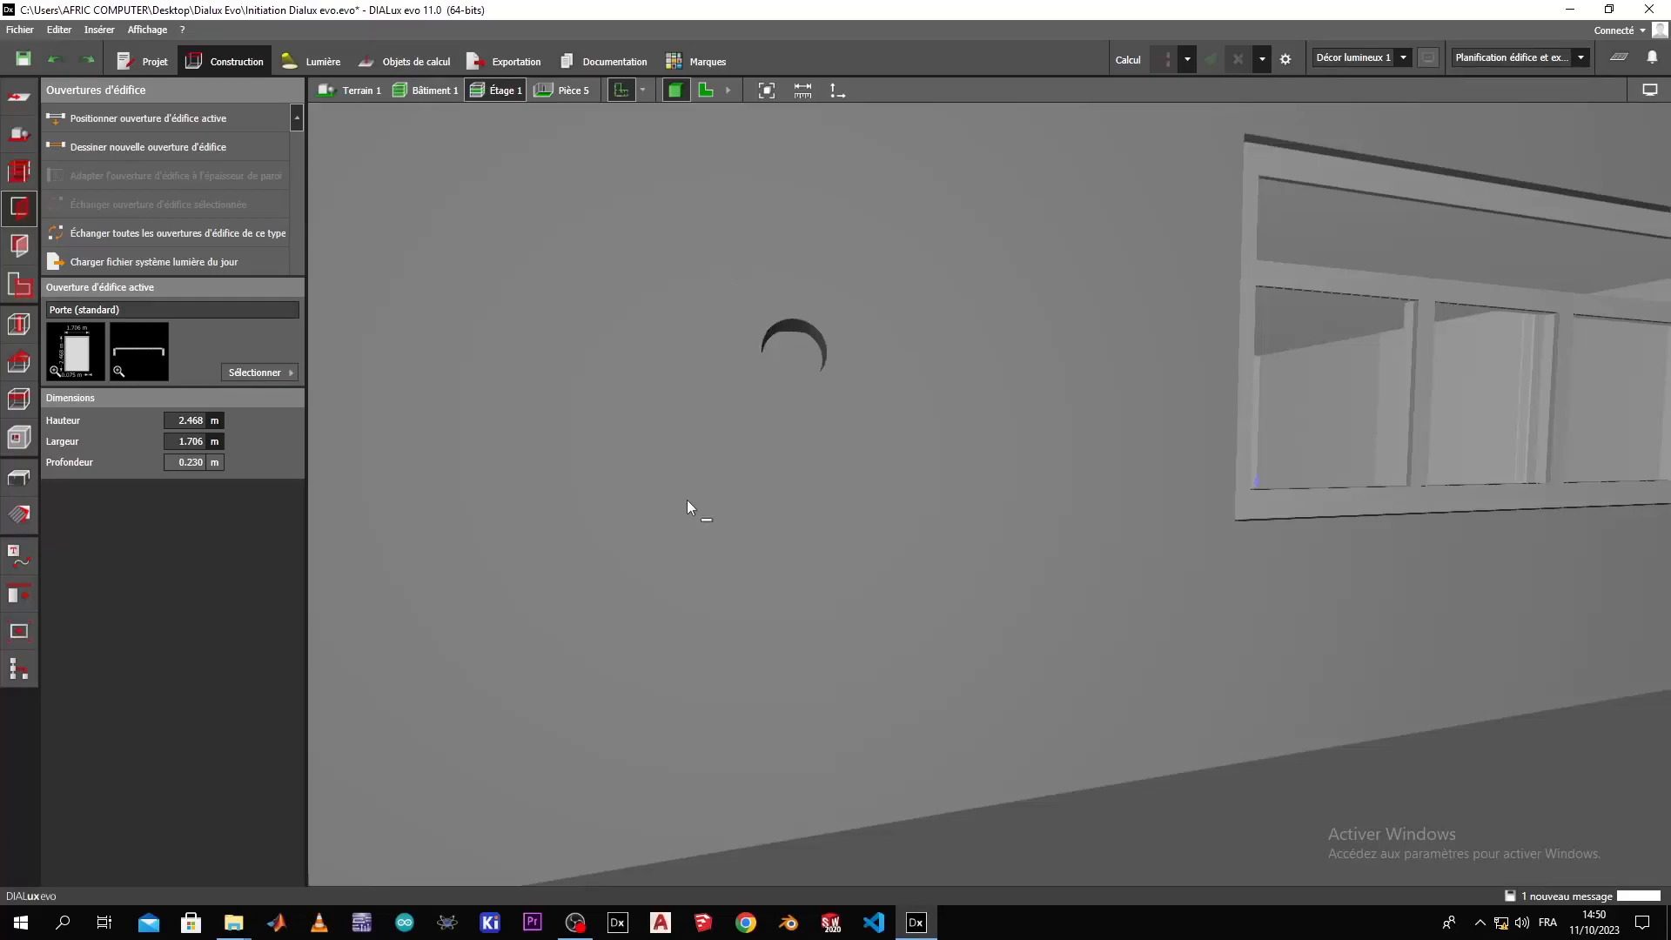
scroll(686, 500, "down", 5)
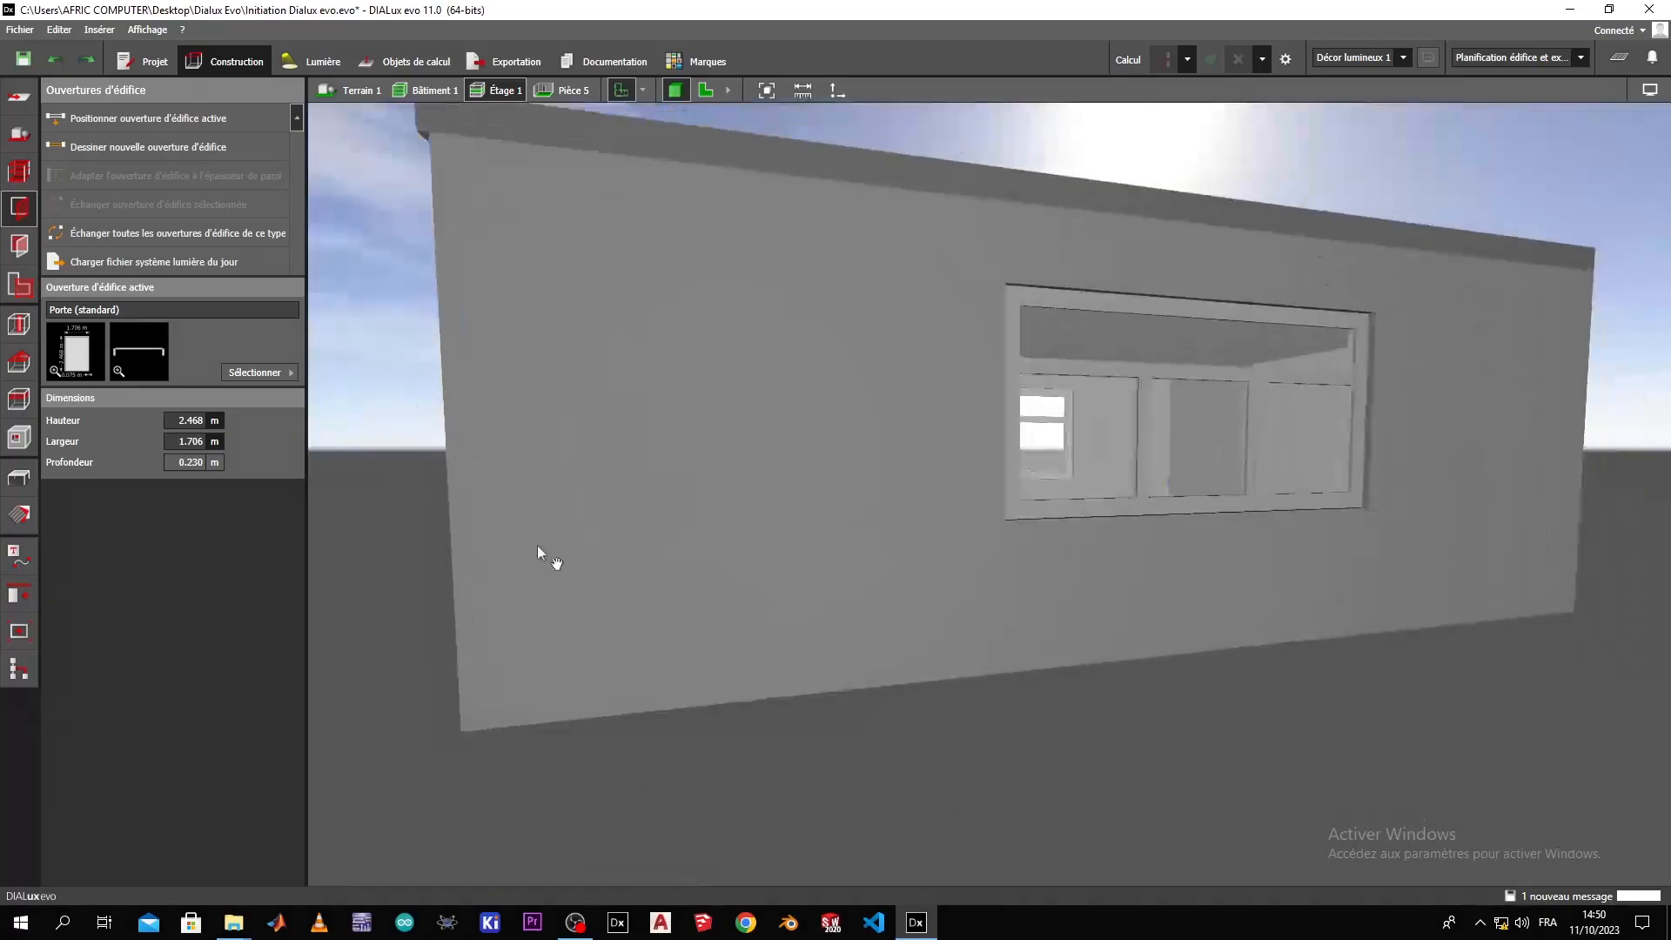
Cut a rectangular opening about 0.75 m wide and 0.4 m high in the exterior wall beside the window.
left_click(20, 437)
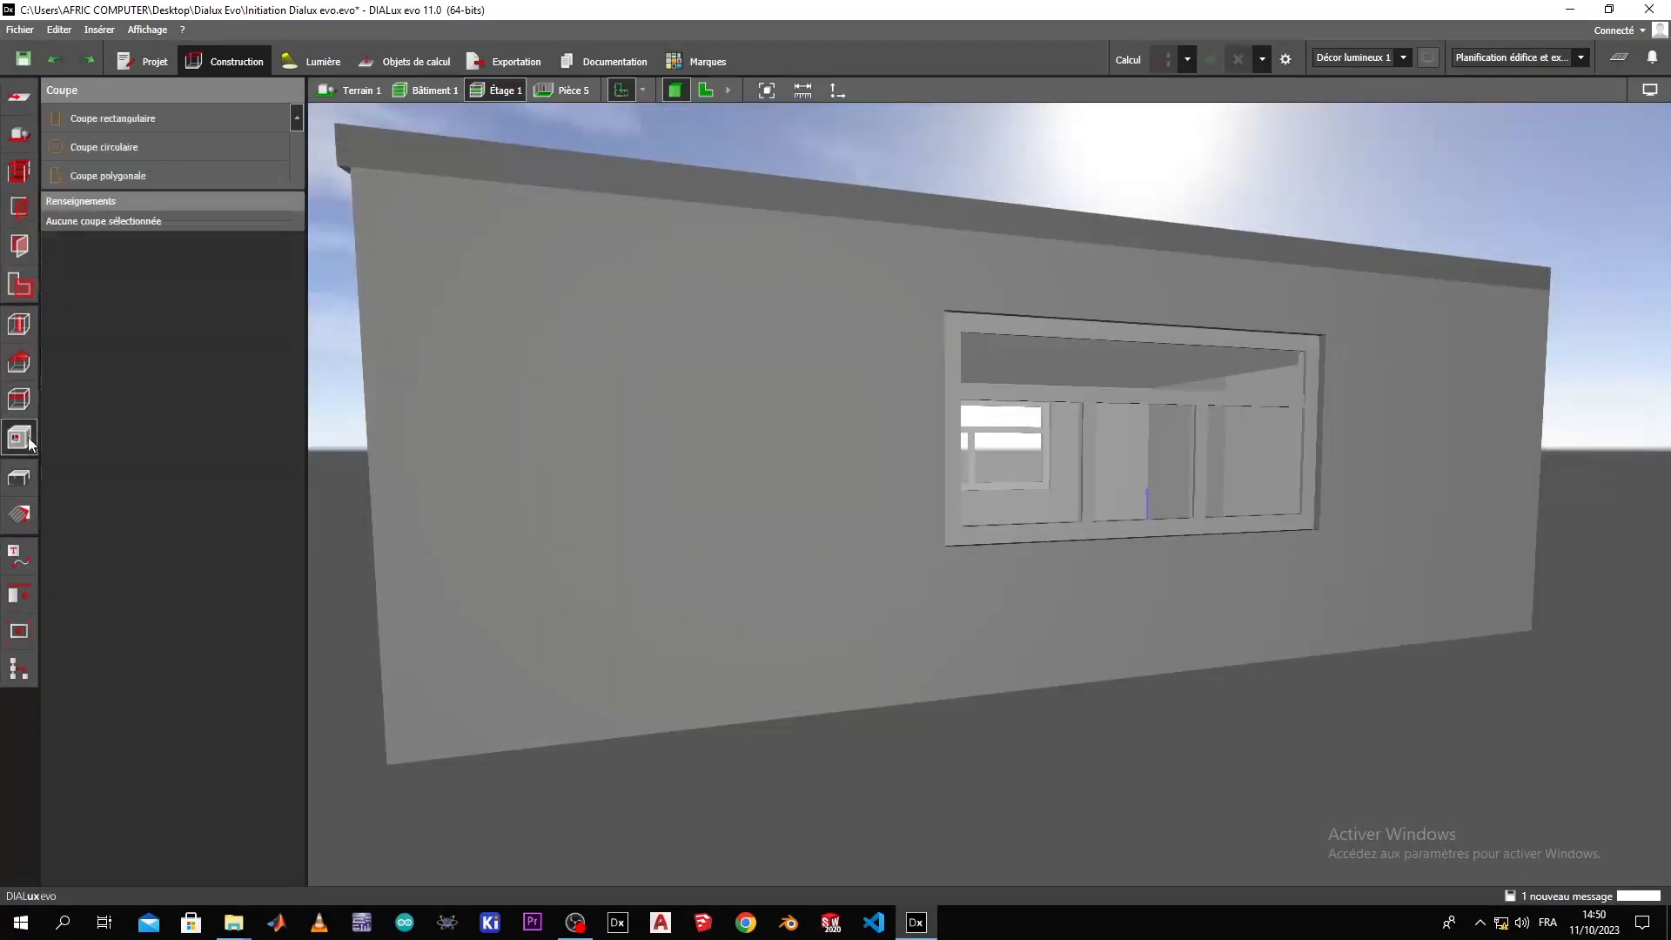
left_click(166, 119)
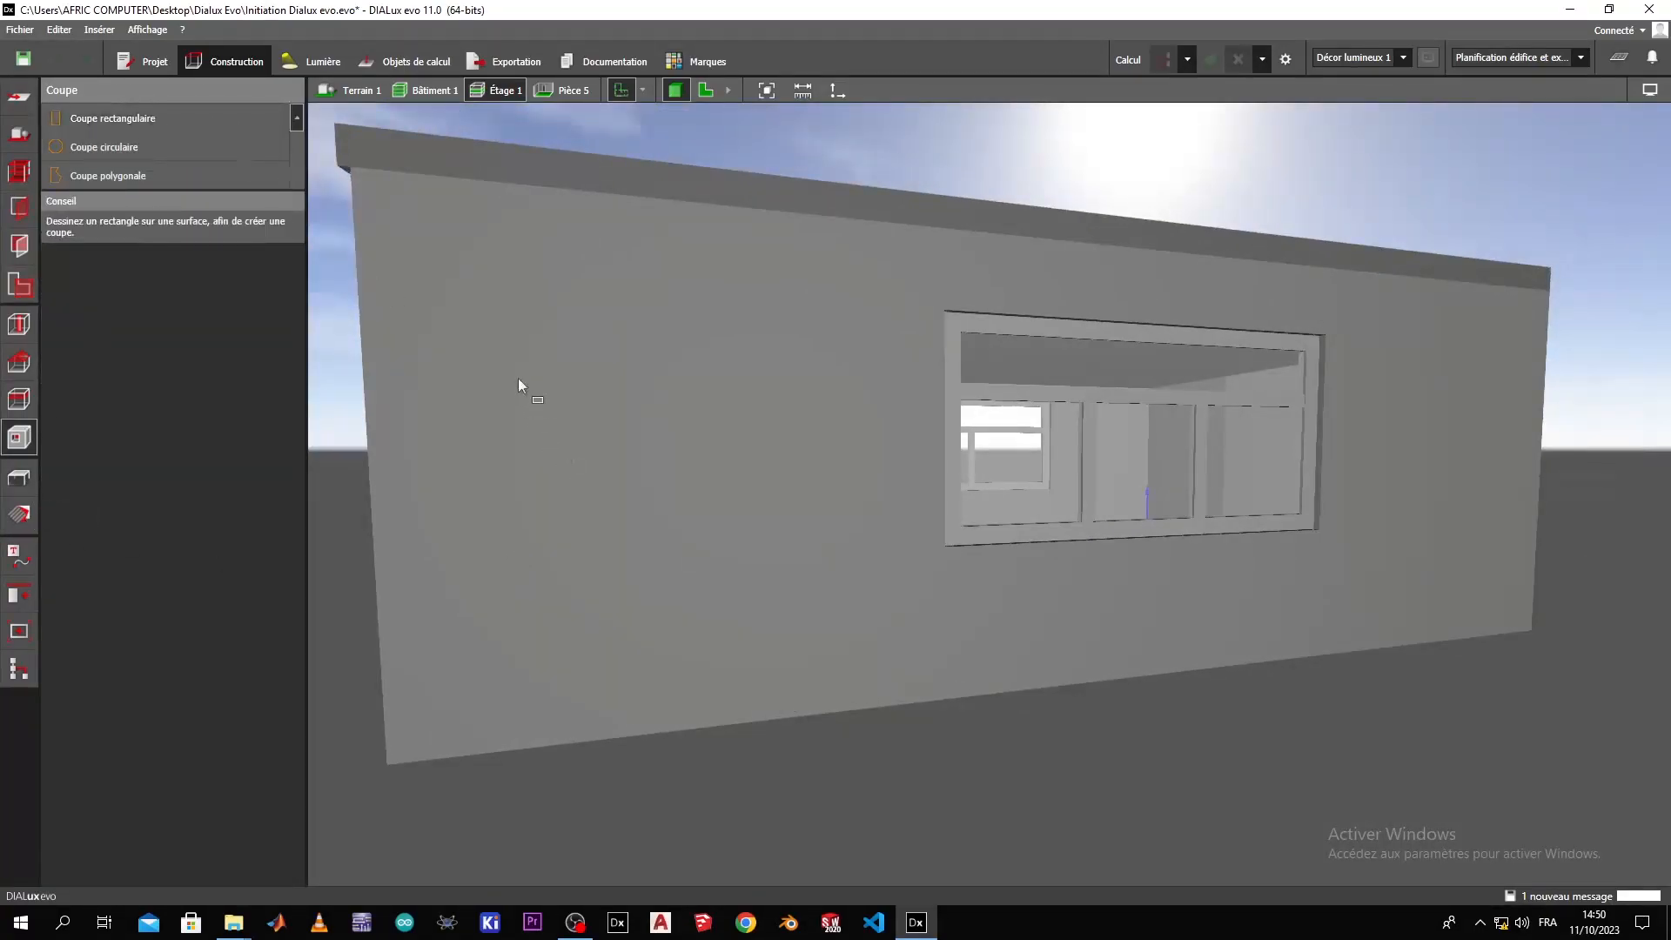
left_click(530, 453)
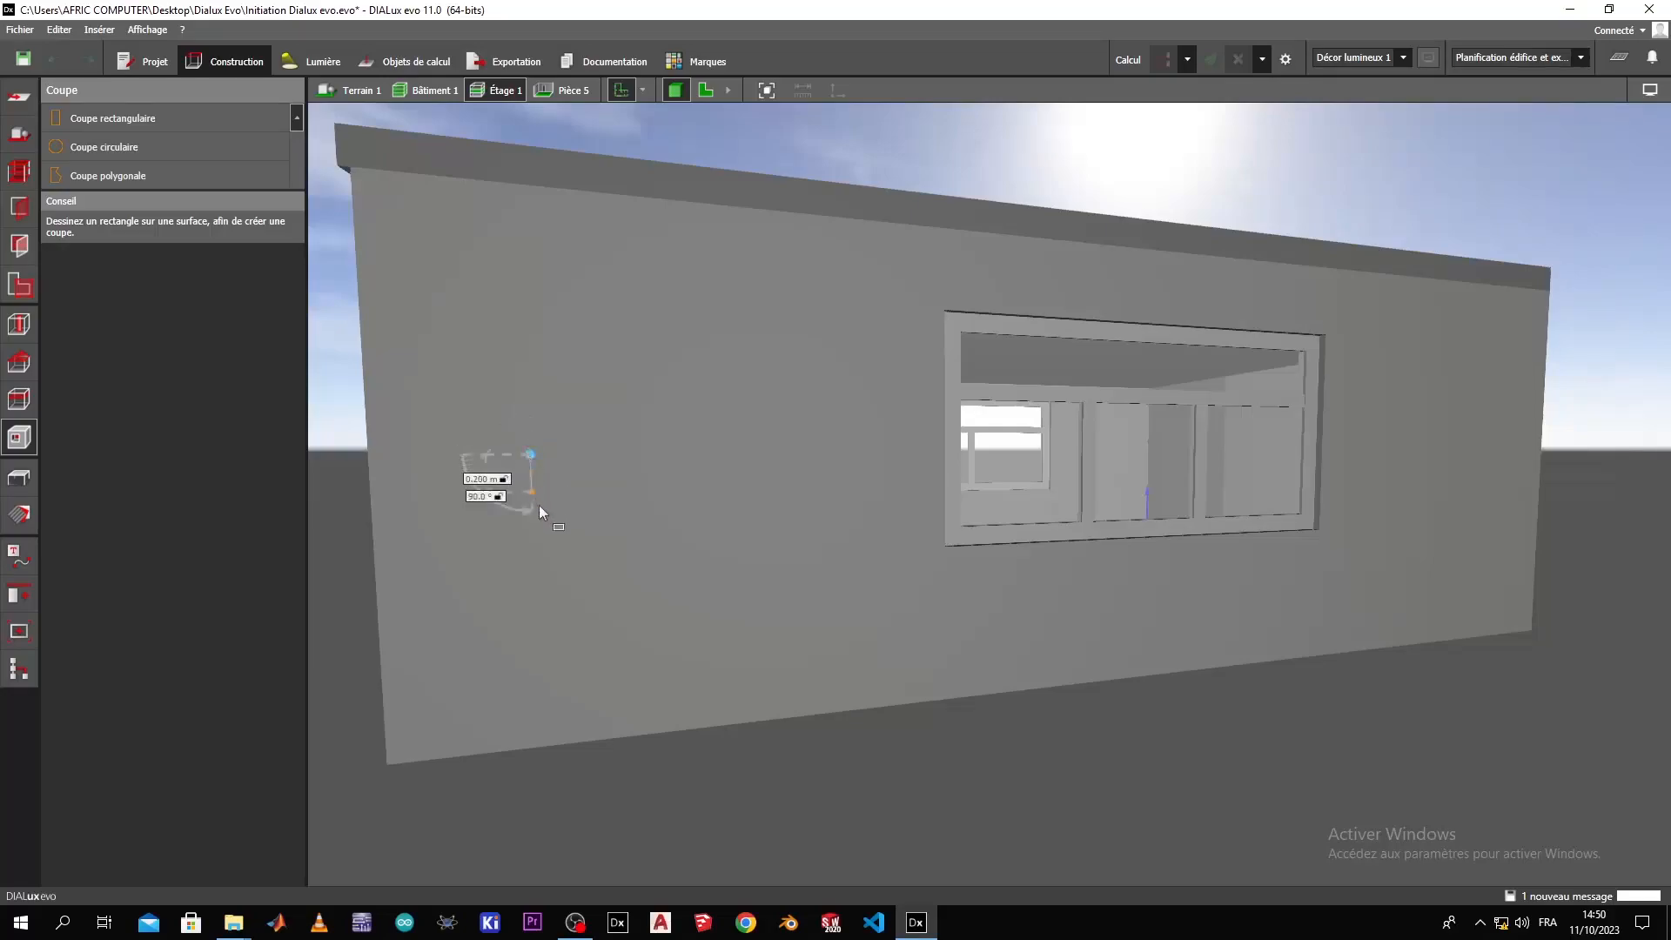
left_click(533, 527)
left_click(685, 522)
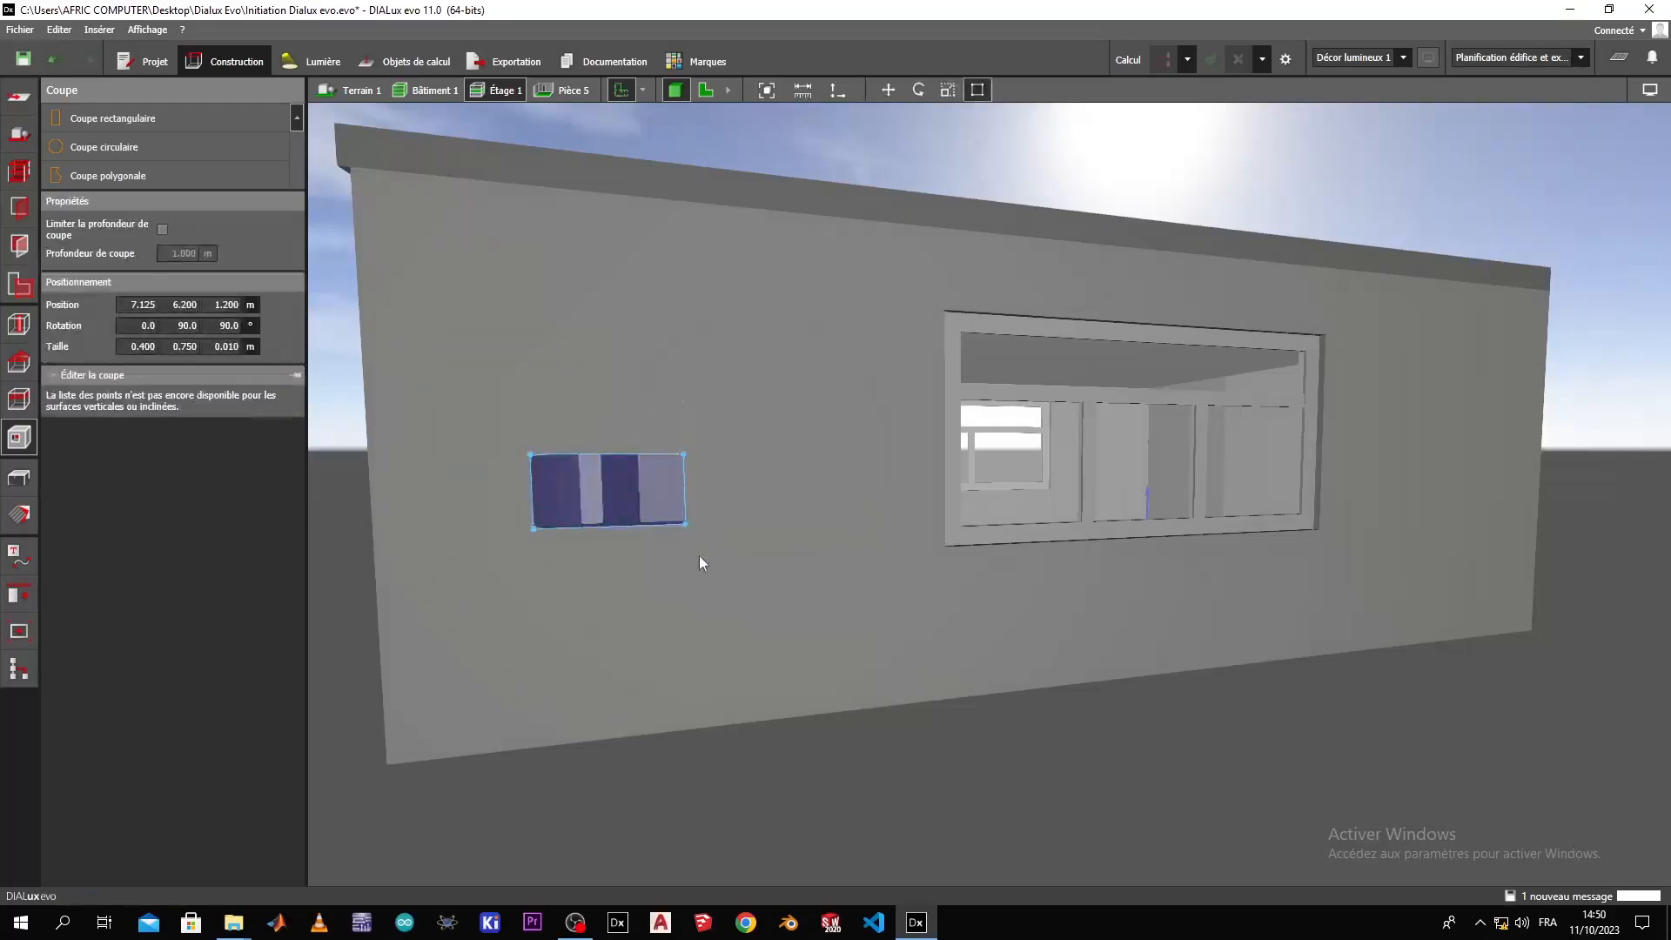
Examine the rectangular opening from outside and look through it at the room's interior.
scroll(571, 624, "down", 2)
left_click(557, 732)
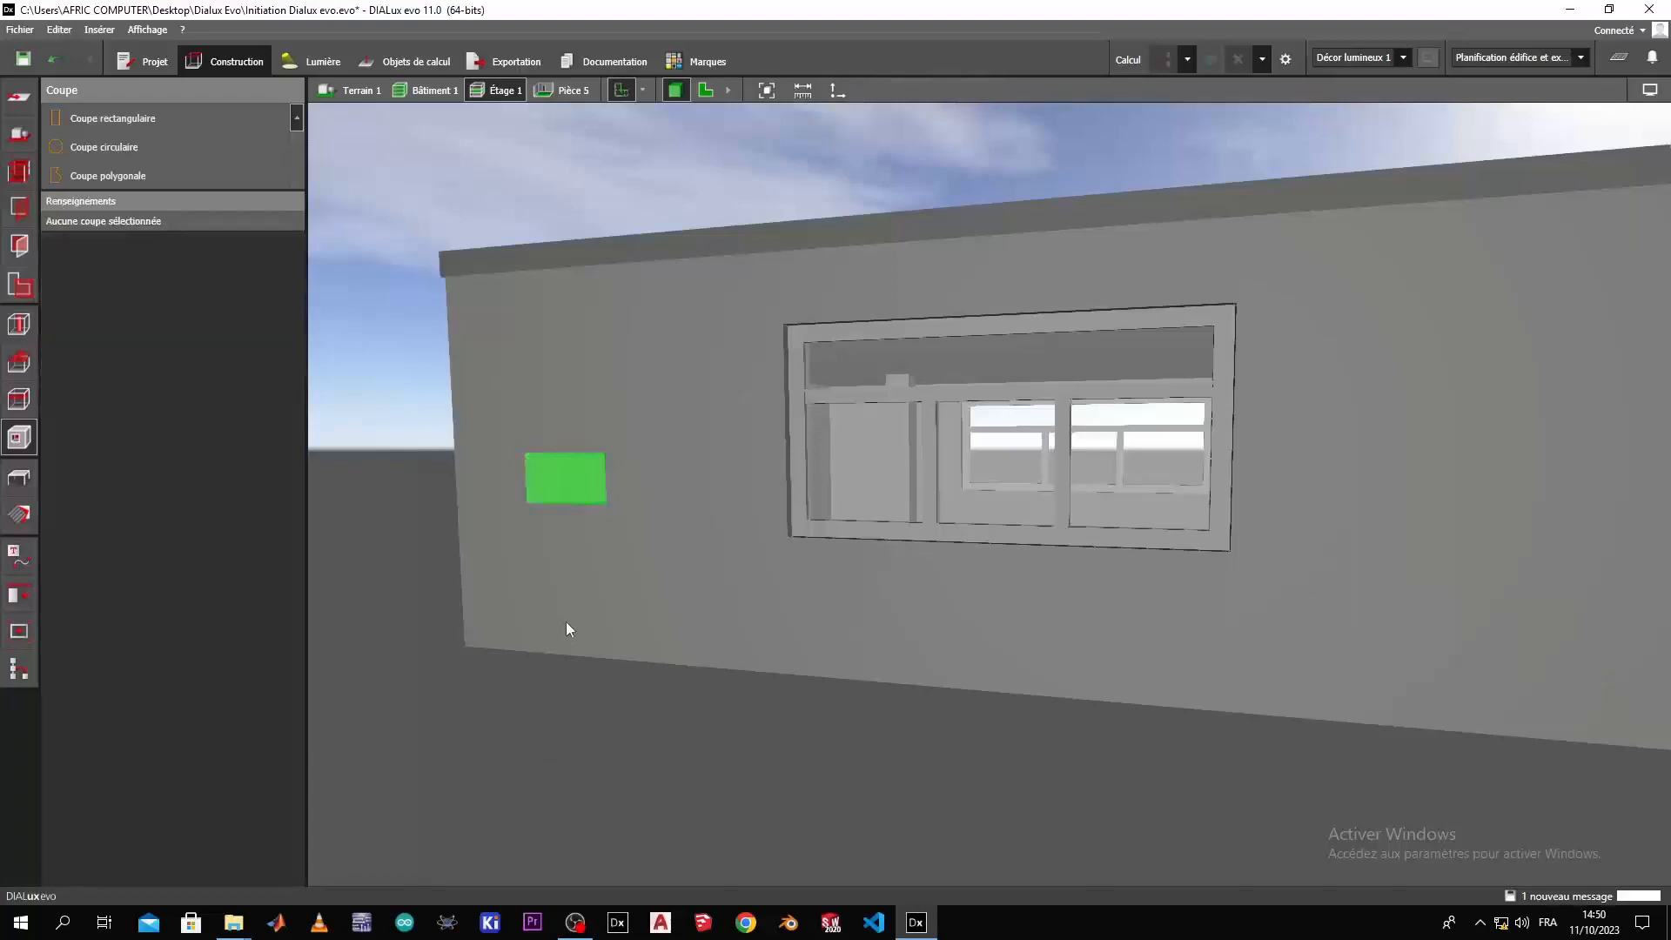
scroll(565, 625, "up", 3)
left_click(600, 439)
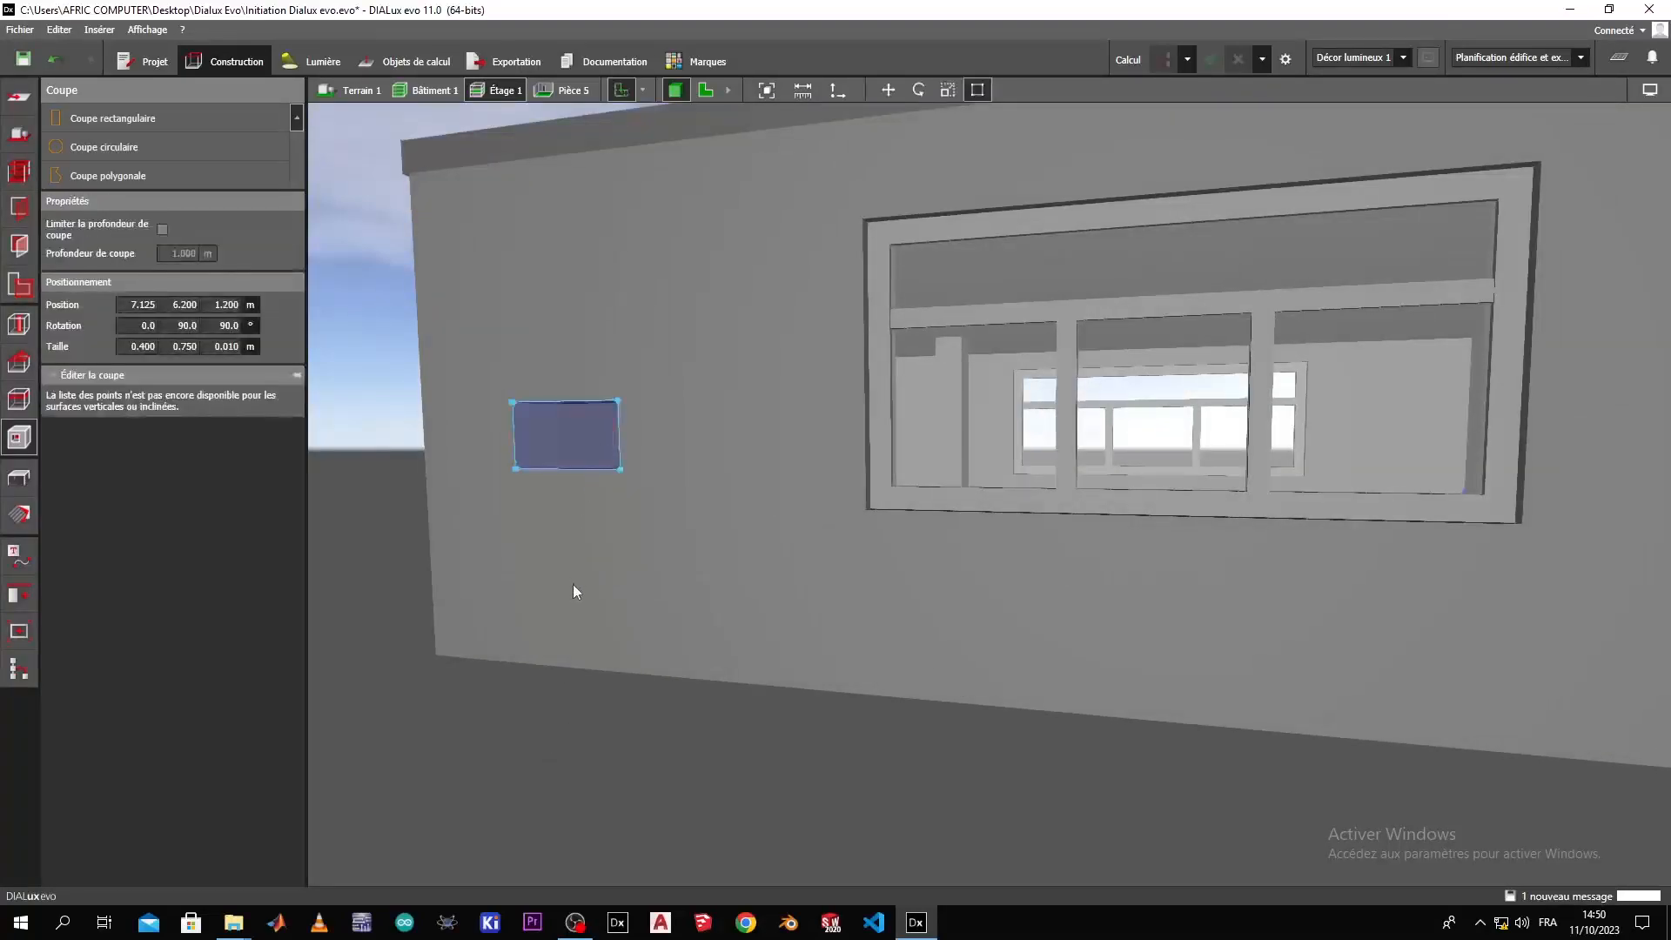
right_click_drag(579, 557, 668, 561)
scroll(668, 565, "up", 8)
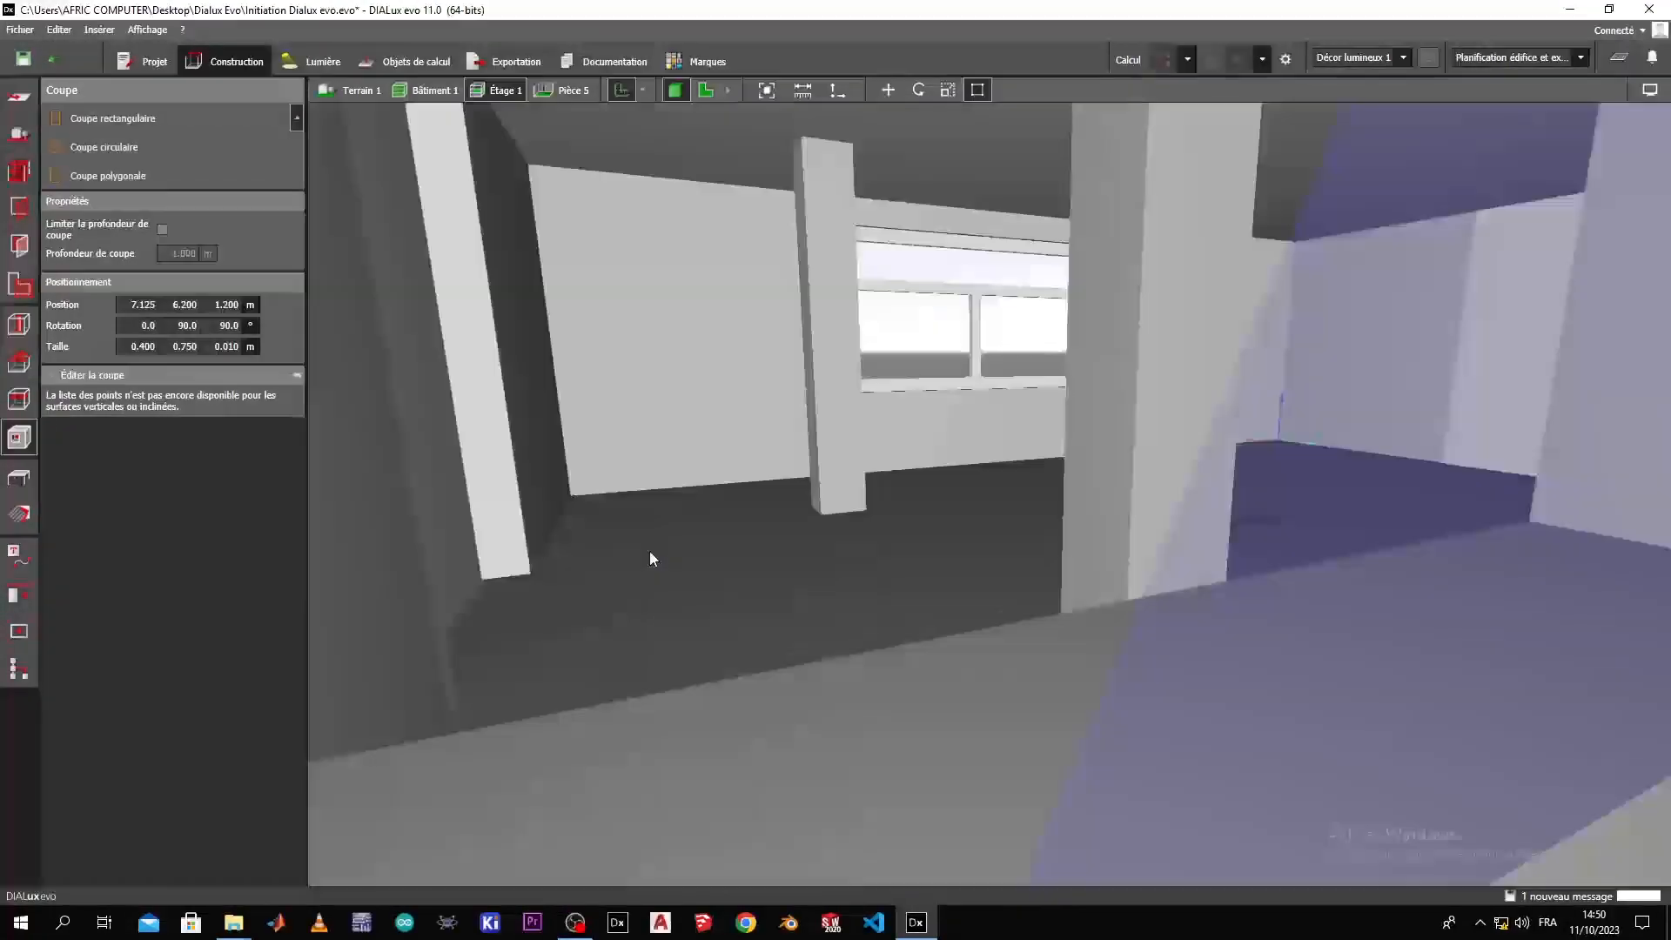
scroll(649, 551, "down", 4)
scroll(630, 562, "up", 3)
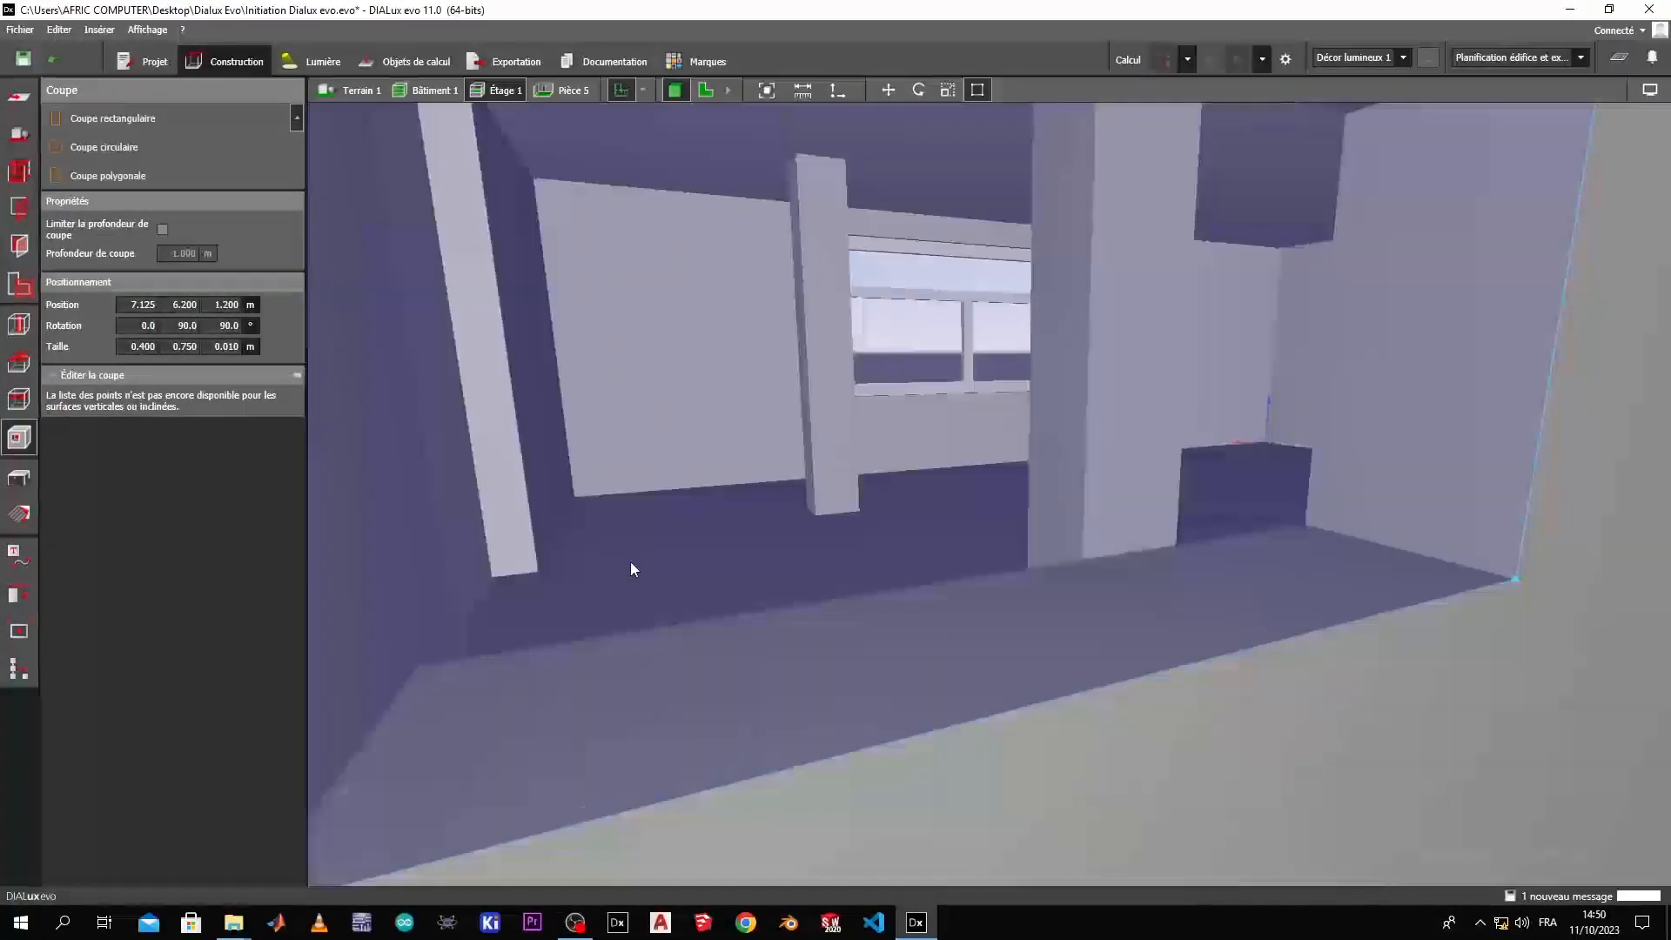
scroll(630, 561, "down", 3)
scroll(650, 500, "down", 5)
right_click_drag(650, 500, 849, 512)
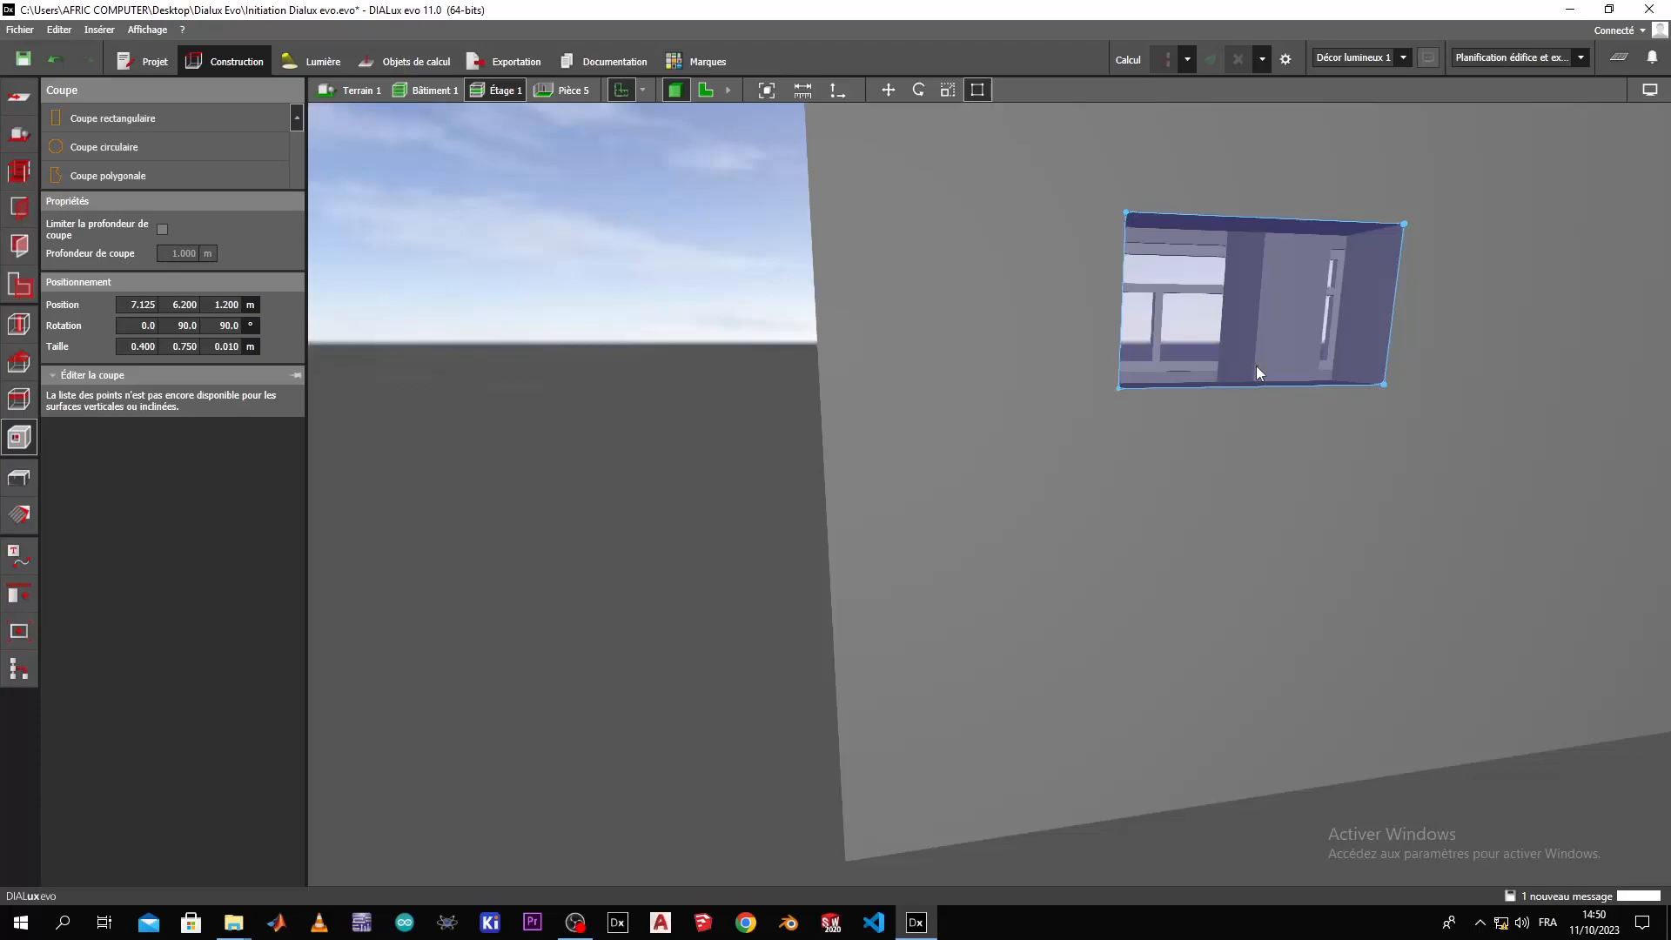
right_click_drag(1414, 393, 978, 443)
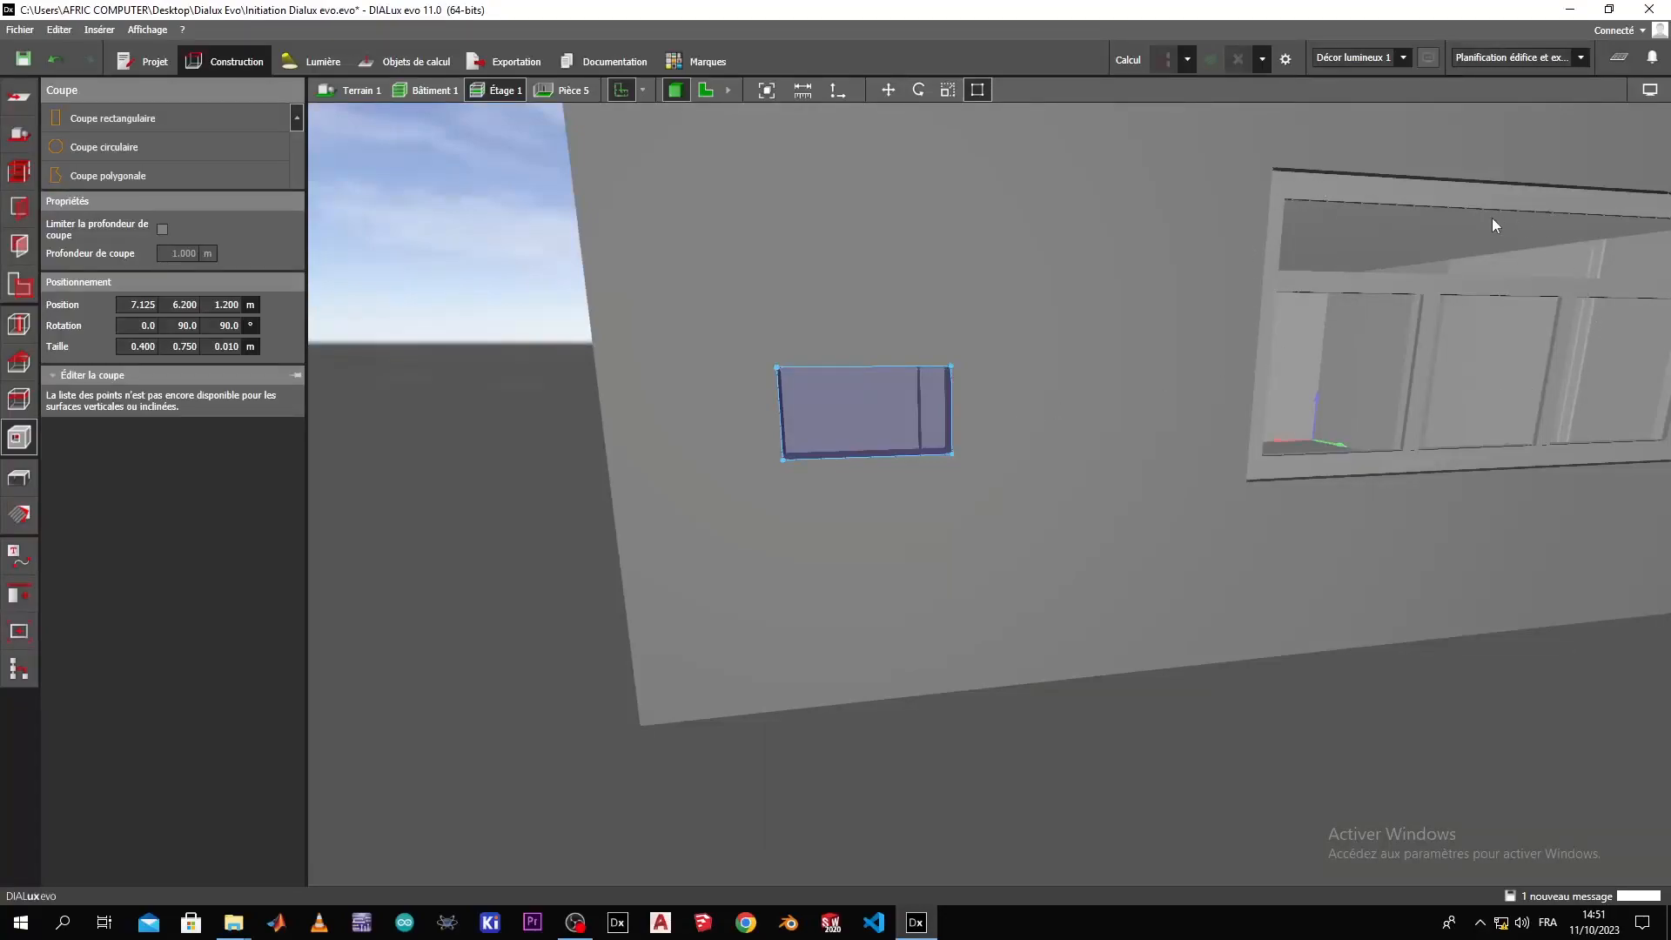
Undo the rectangular cut in the exterior wall and view the whole room from above.
key("Escape")
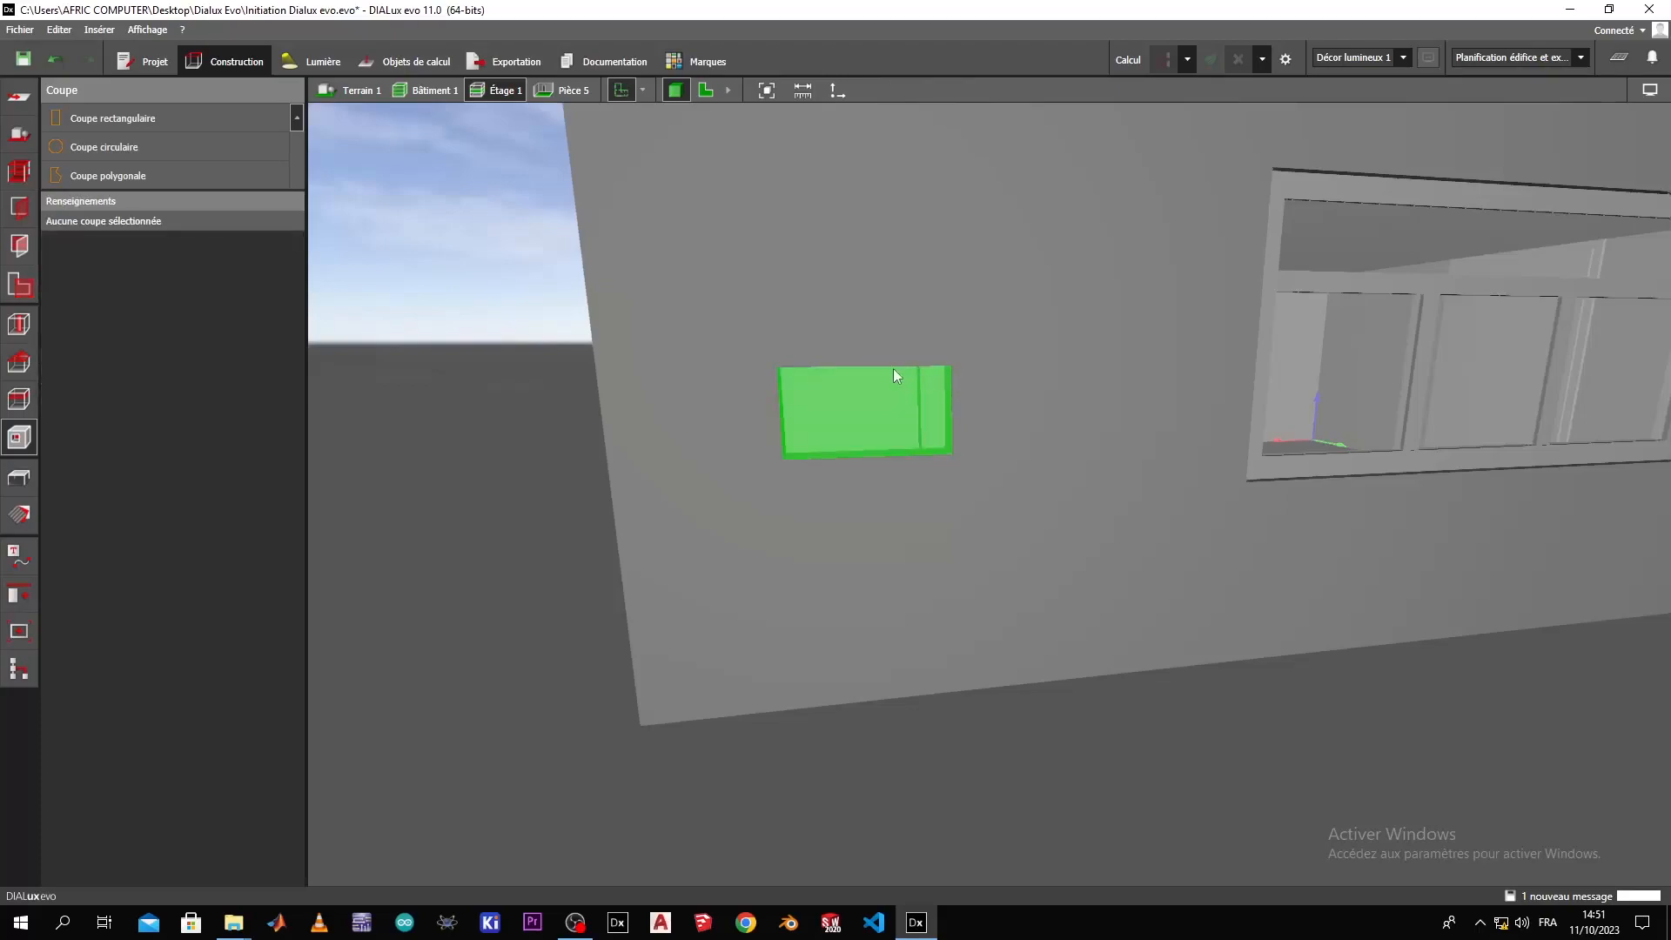
key("ctrl+z")
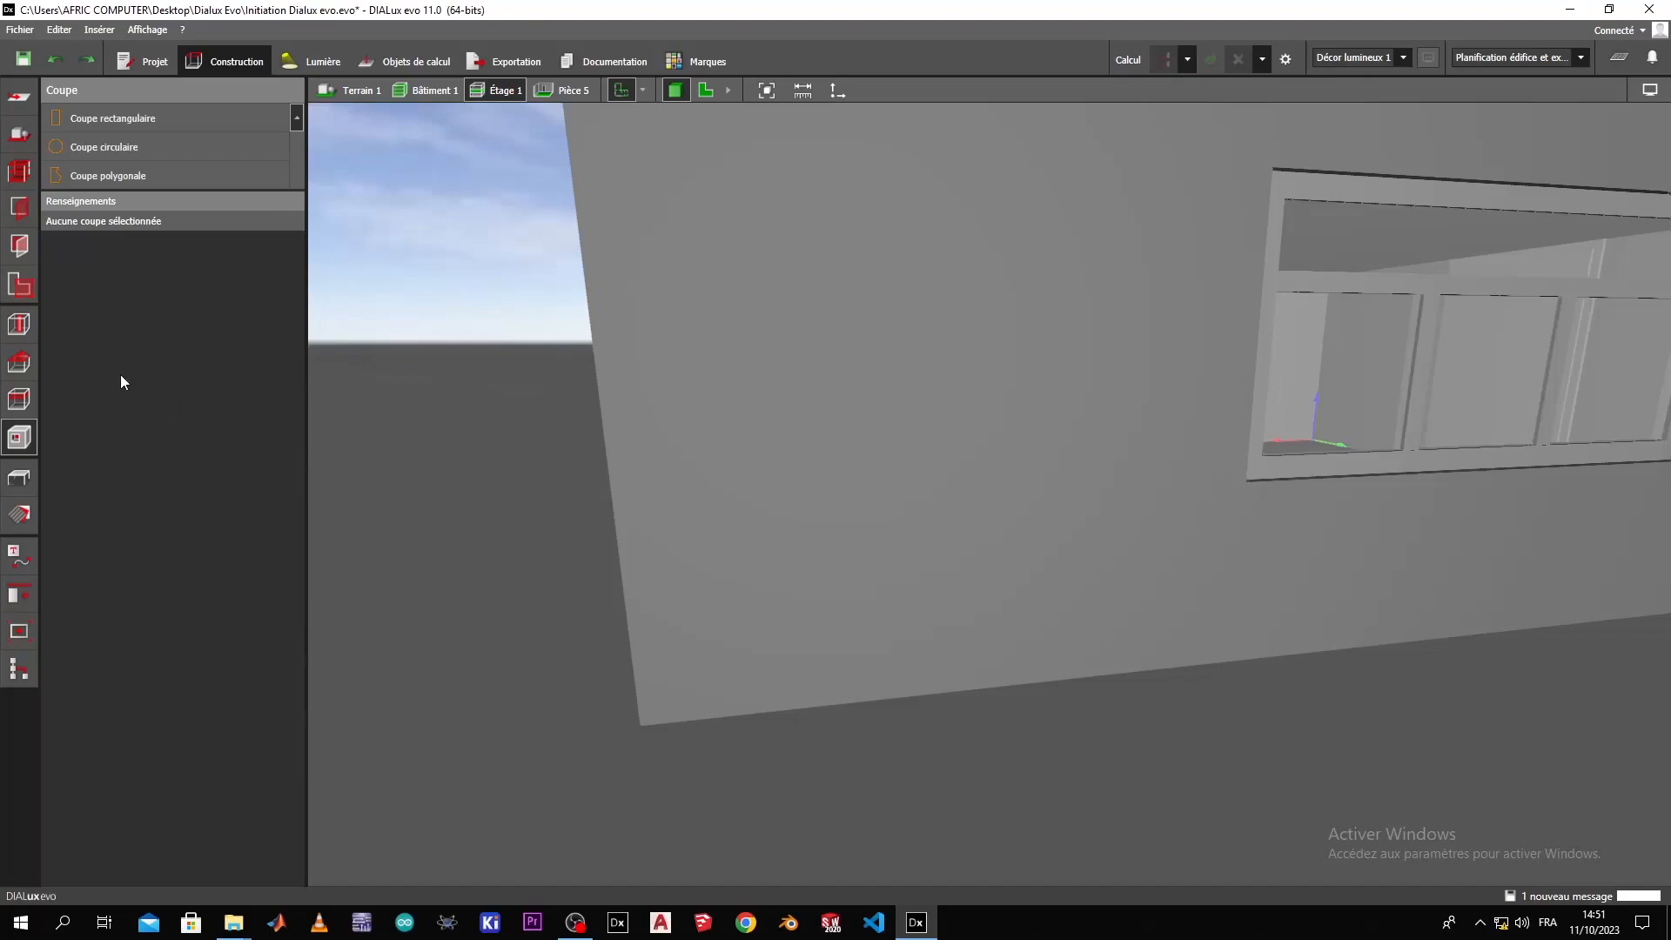
left_click_drag(922, 270, 1004, 273)
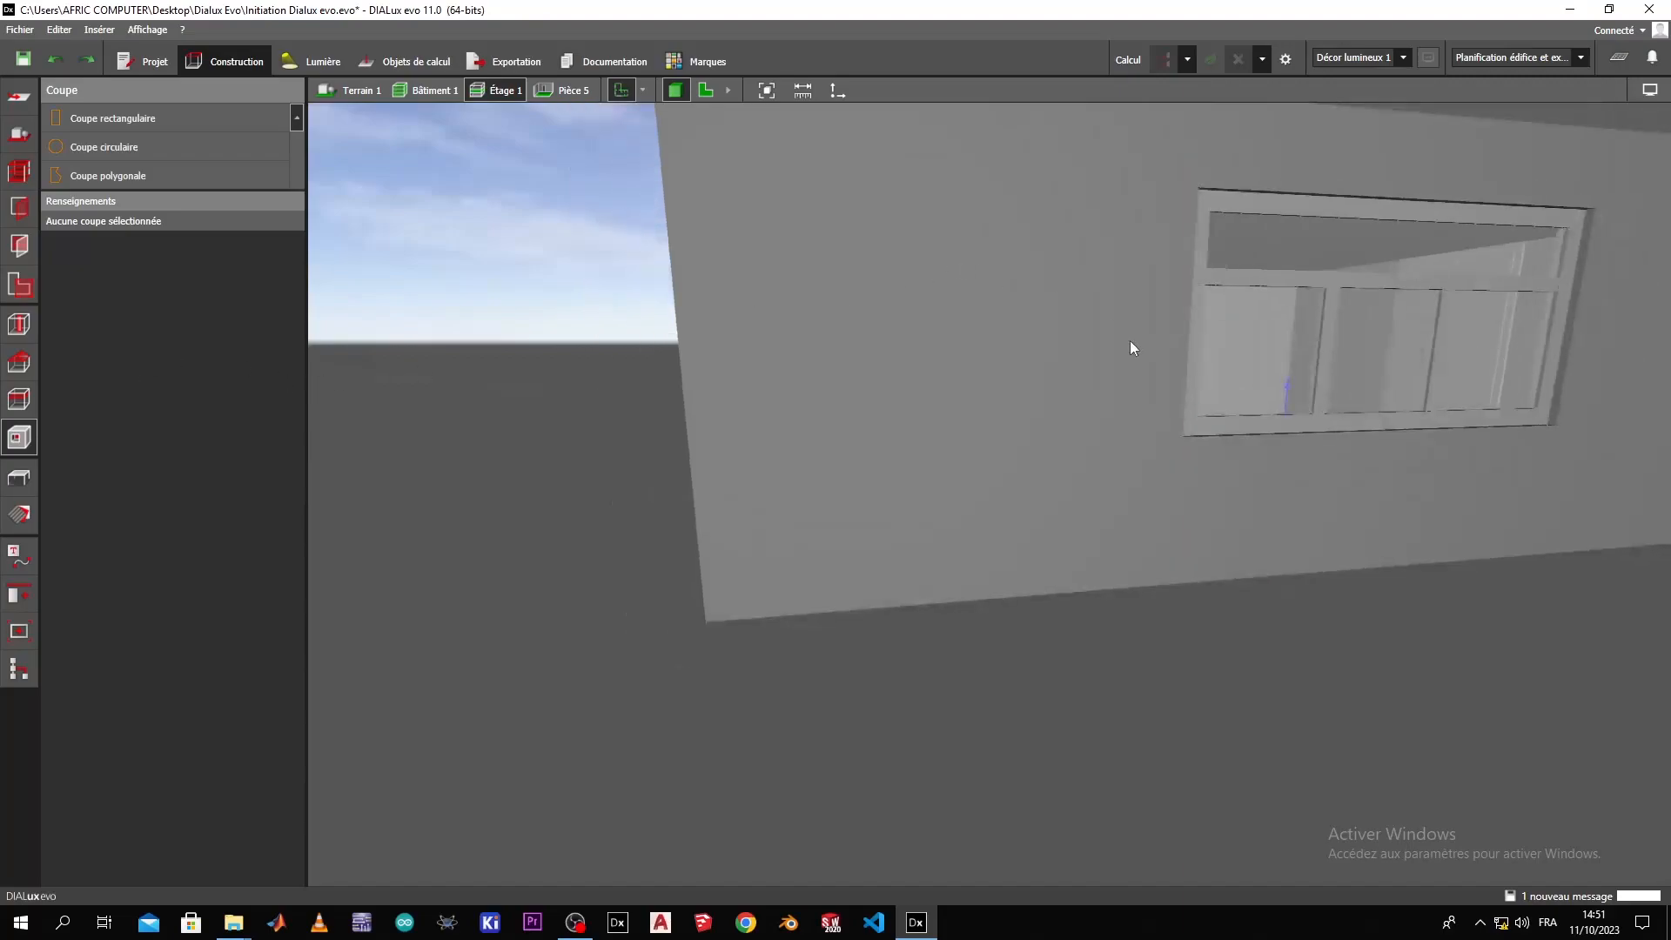
scroll(1129, 341, "down", 3)
left_click_drag(1130, 341, 464, 520)
scroll(769, 237, "down", 2)
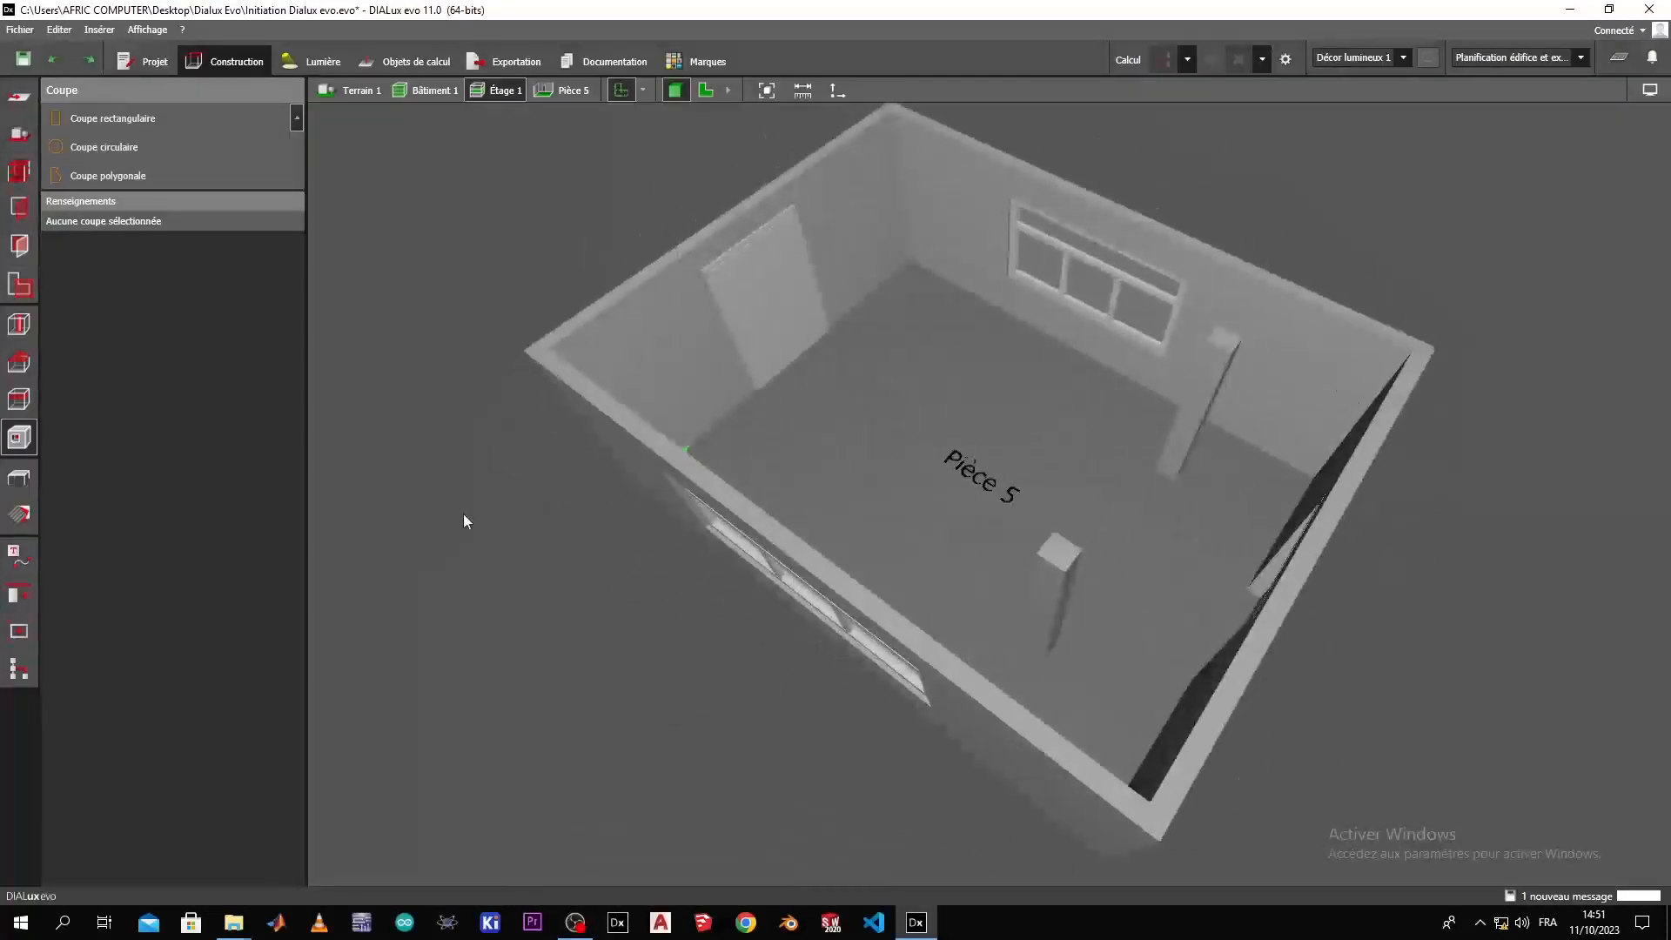
Place a single swivel chair, chaise pivotante2, on the floor of the room near the window.
left_click(18, 481)
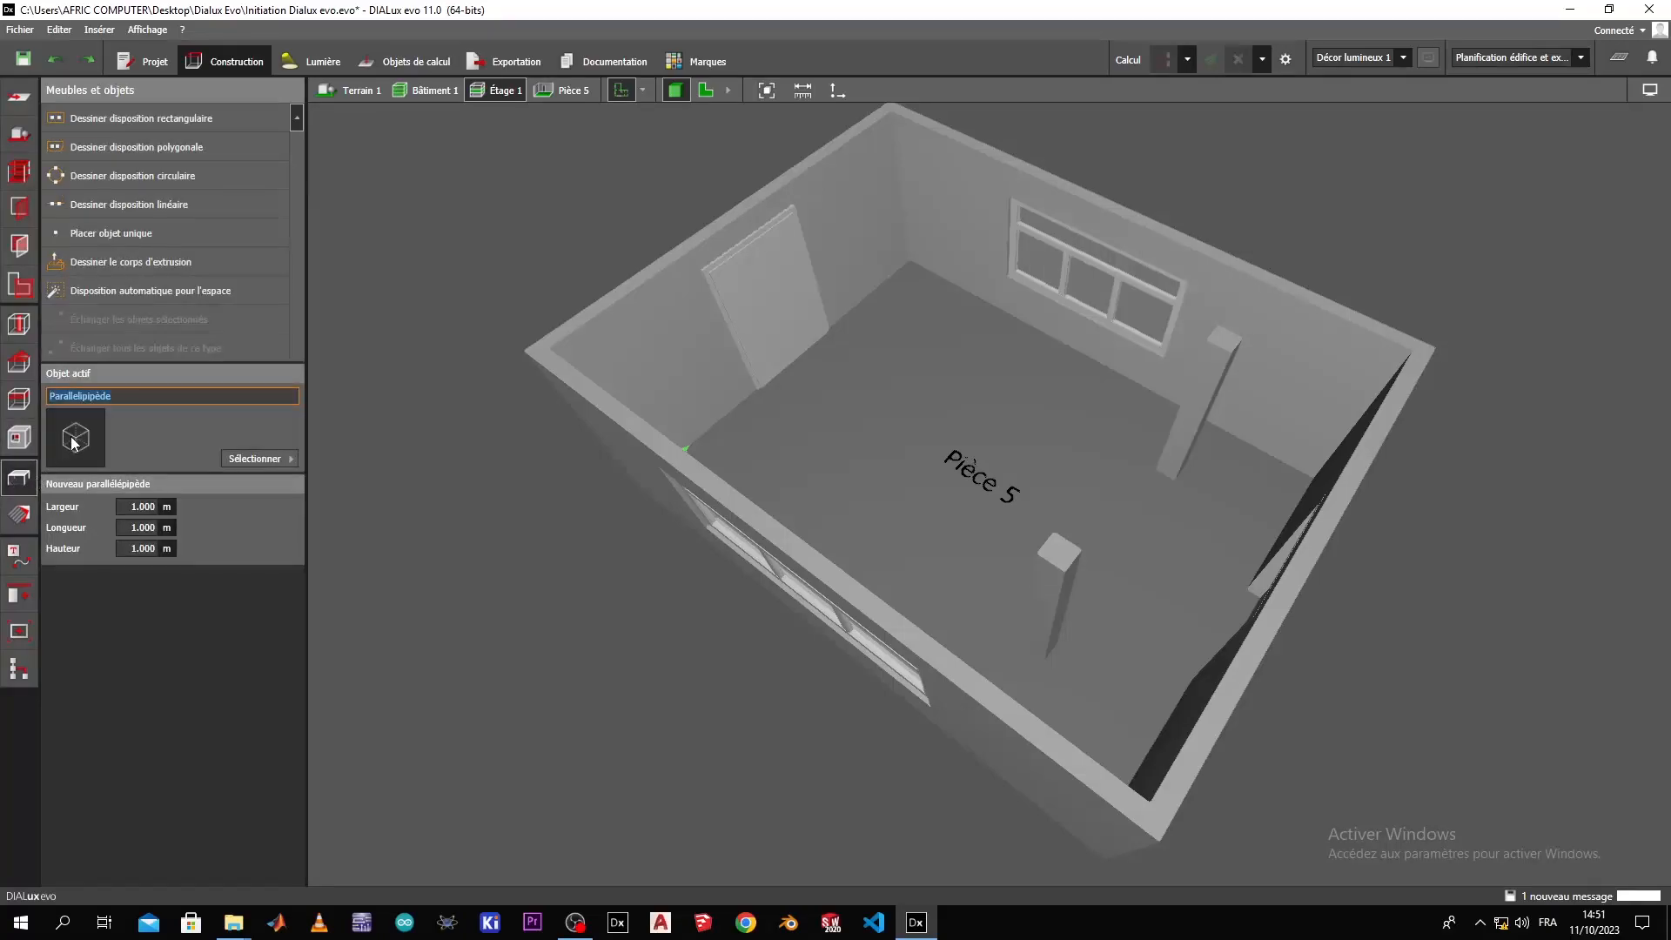
left_click(275, 457)
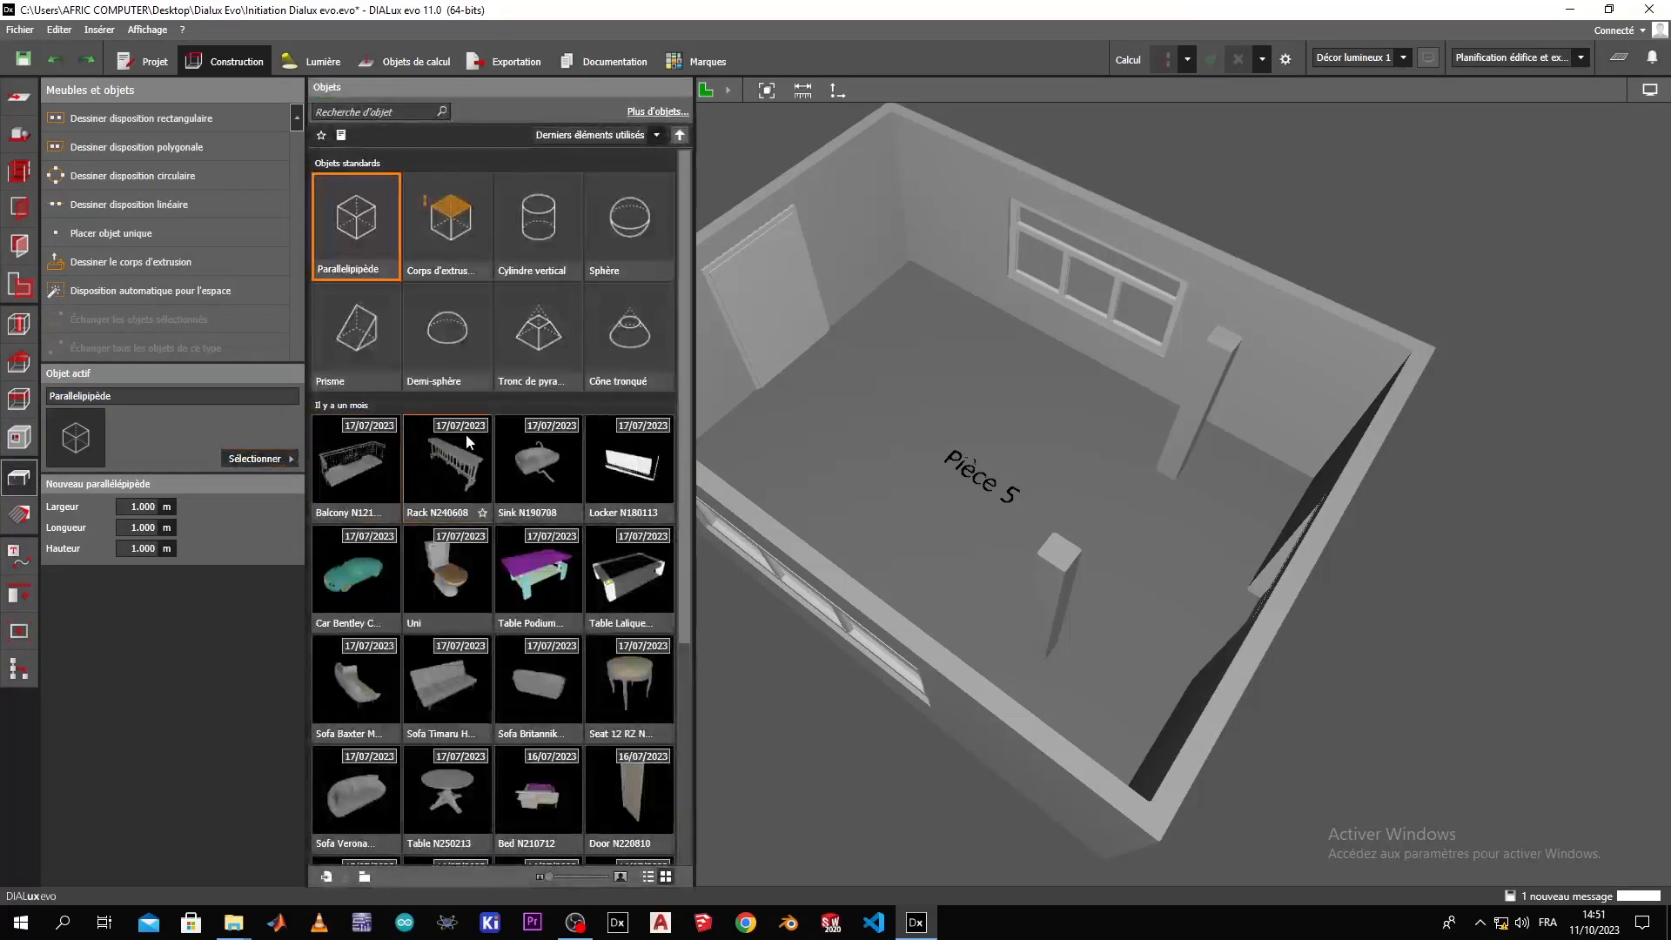
scroll(529, 499, "down", 3)
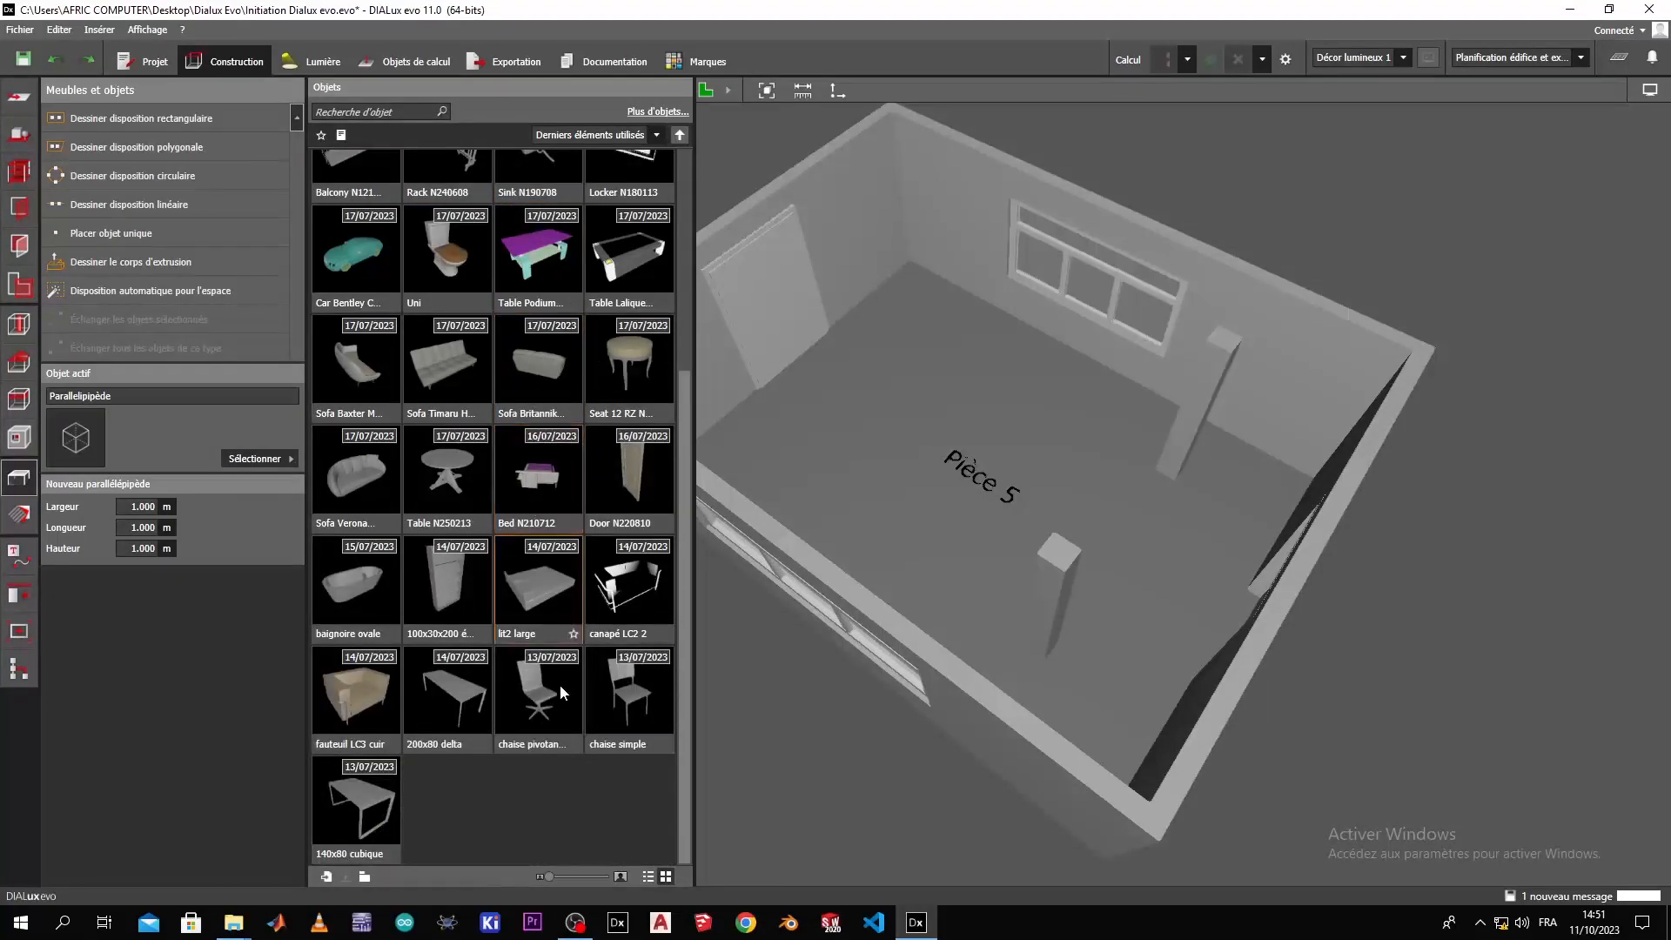
left_click(560, 722)
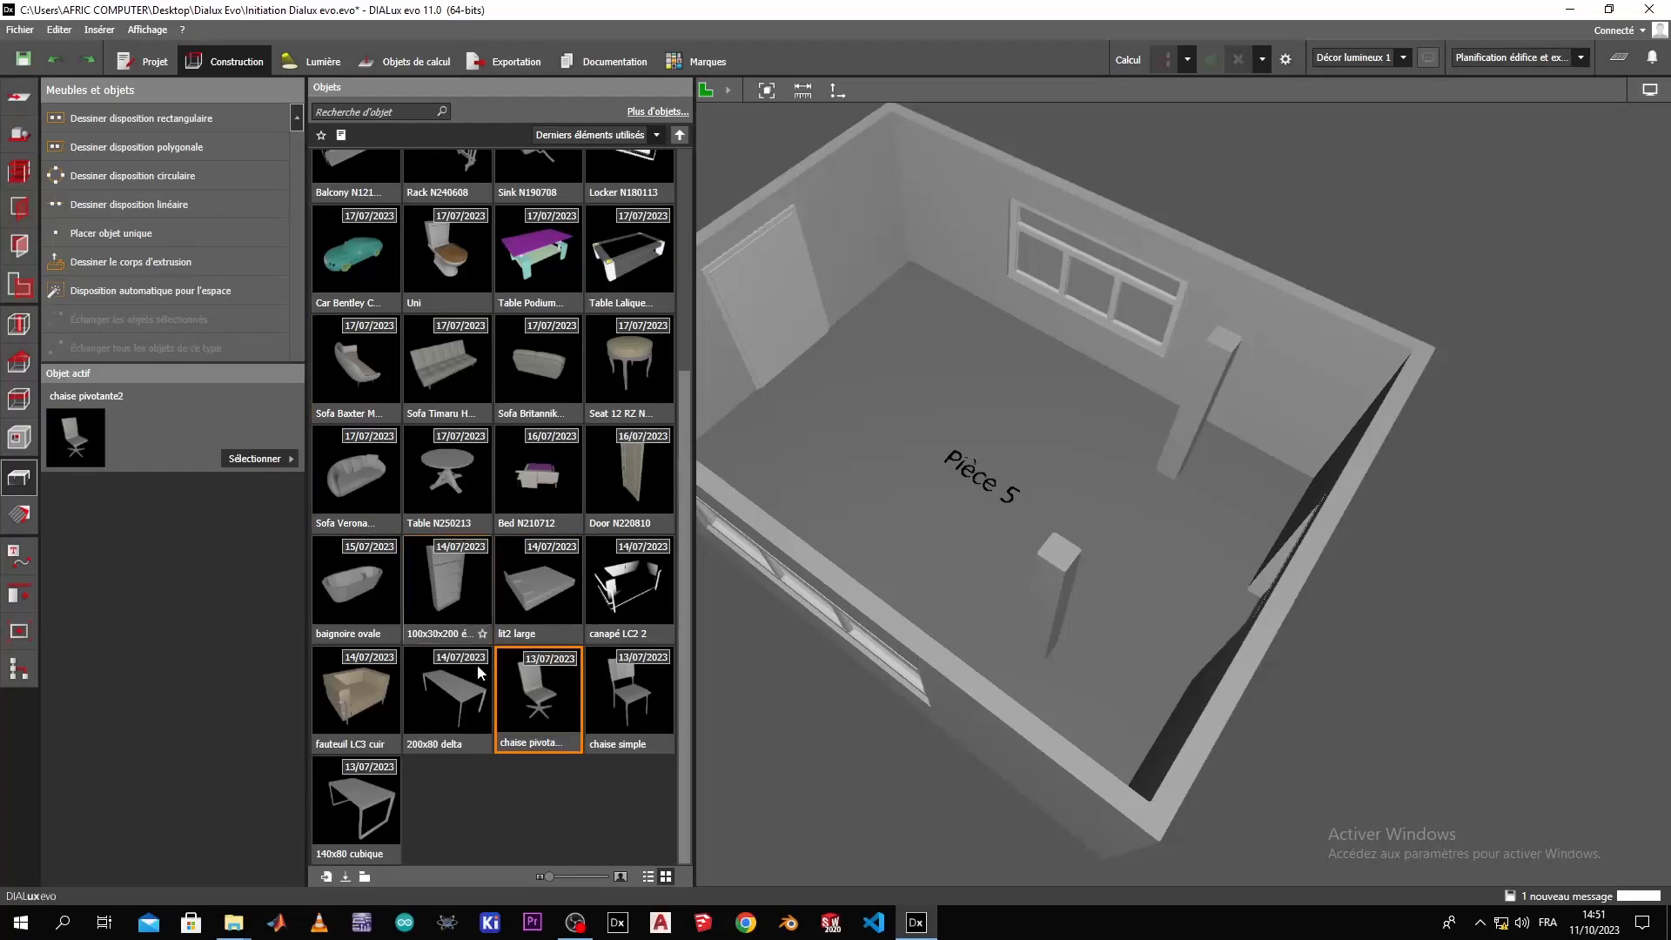
left_click(192, 448)
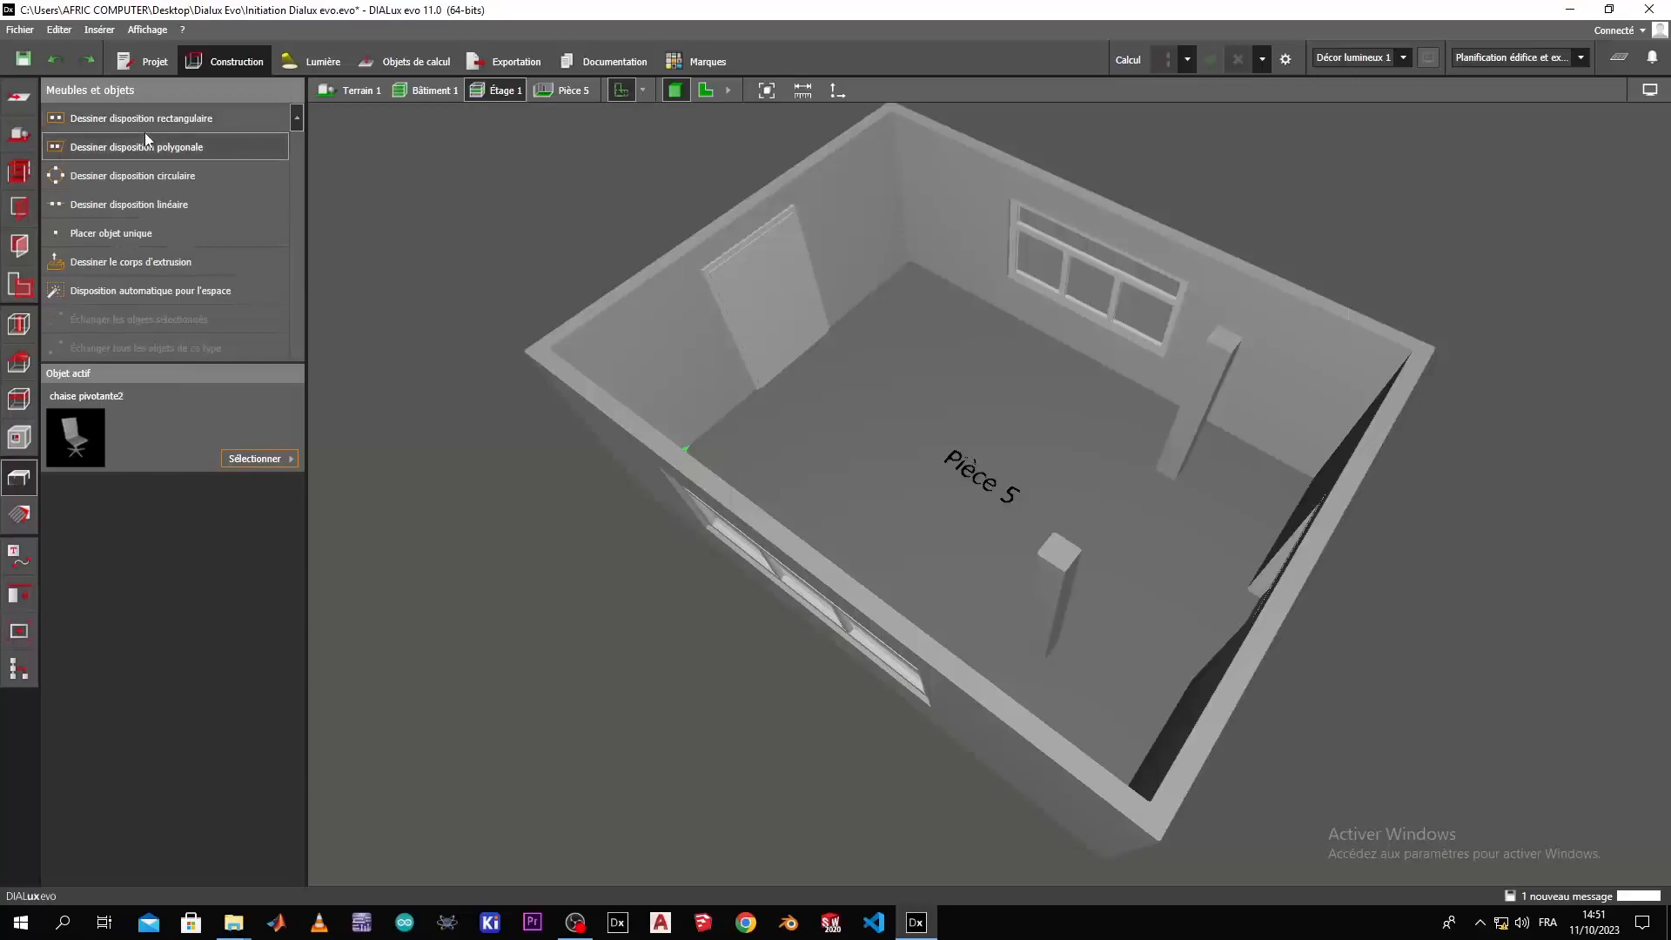
left_click(153, 230)
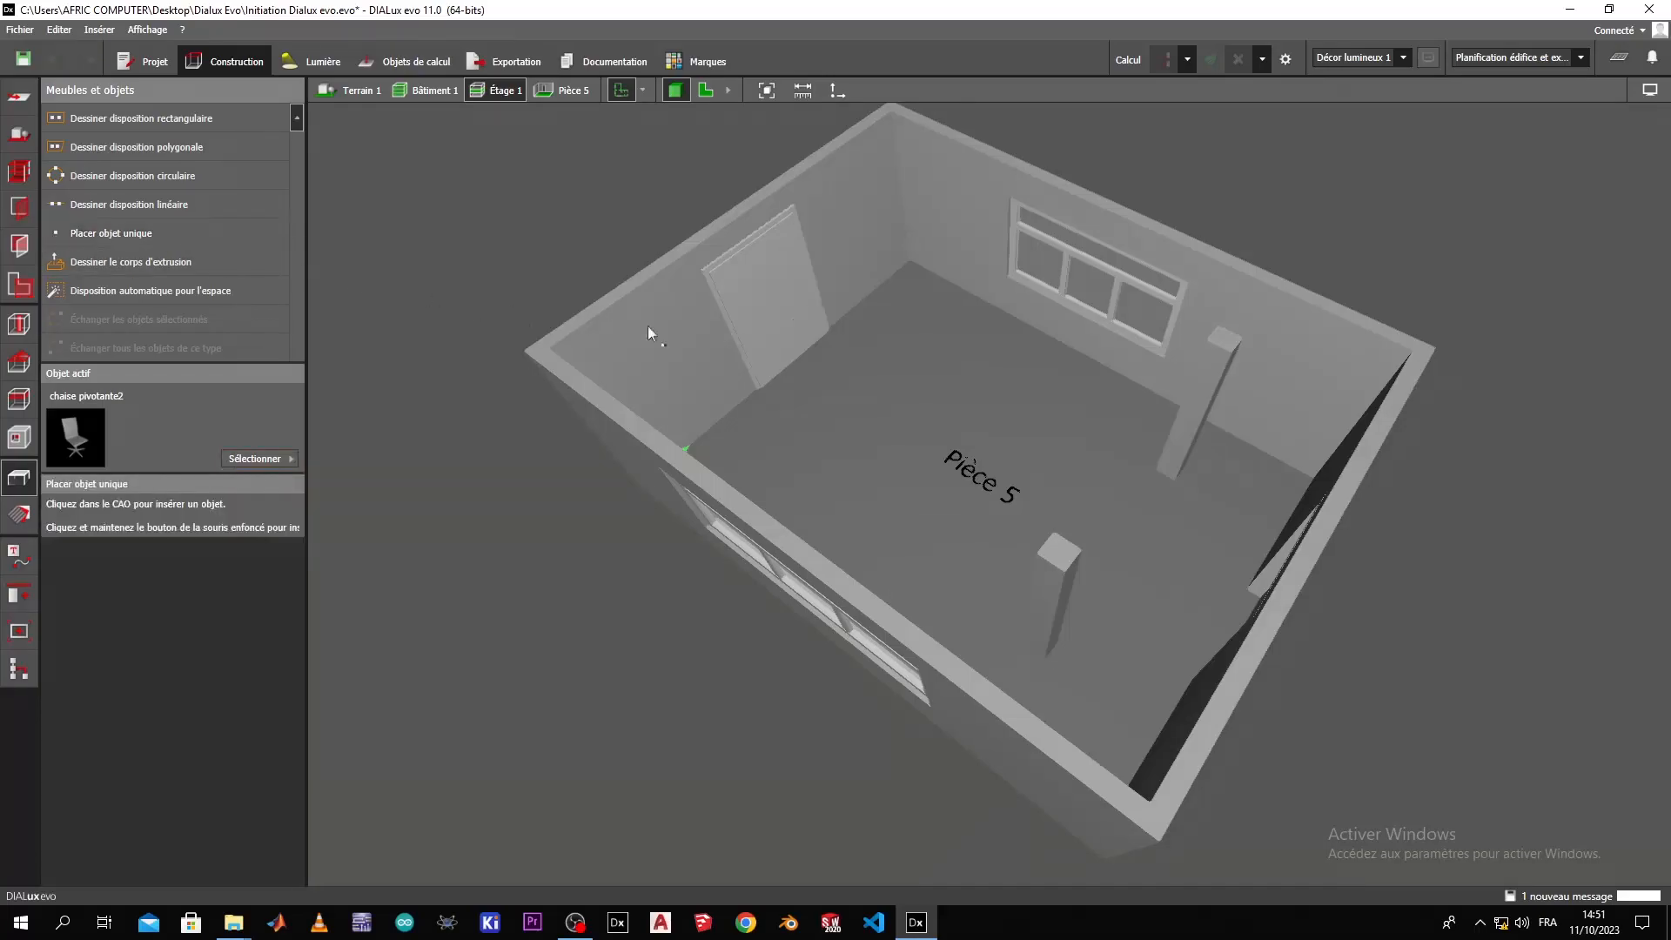
left_click(981, 392)
Move the swivel chair to X 2.600 m and Y 4.411 m, and raise it to Z 0.100 m.
right_click_drag(1019, 479, 914, 361)
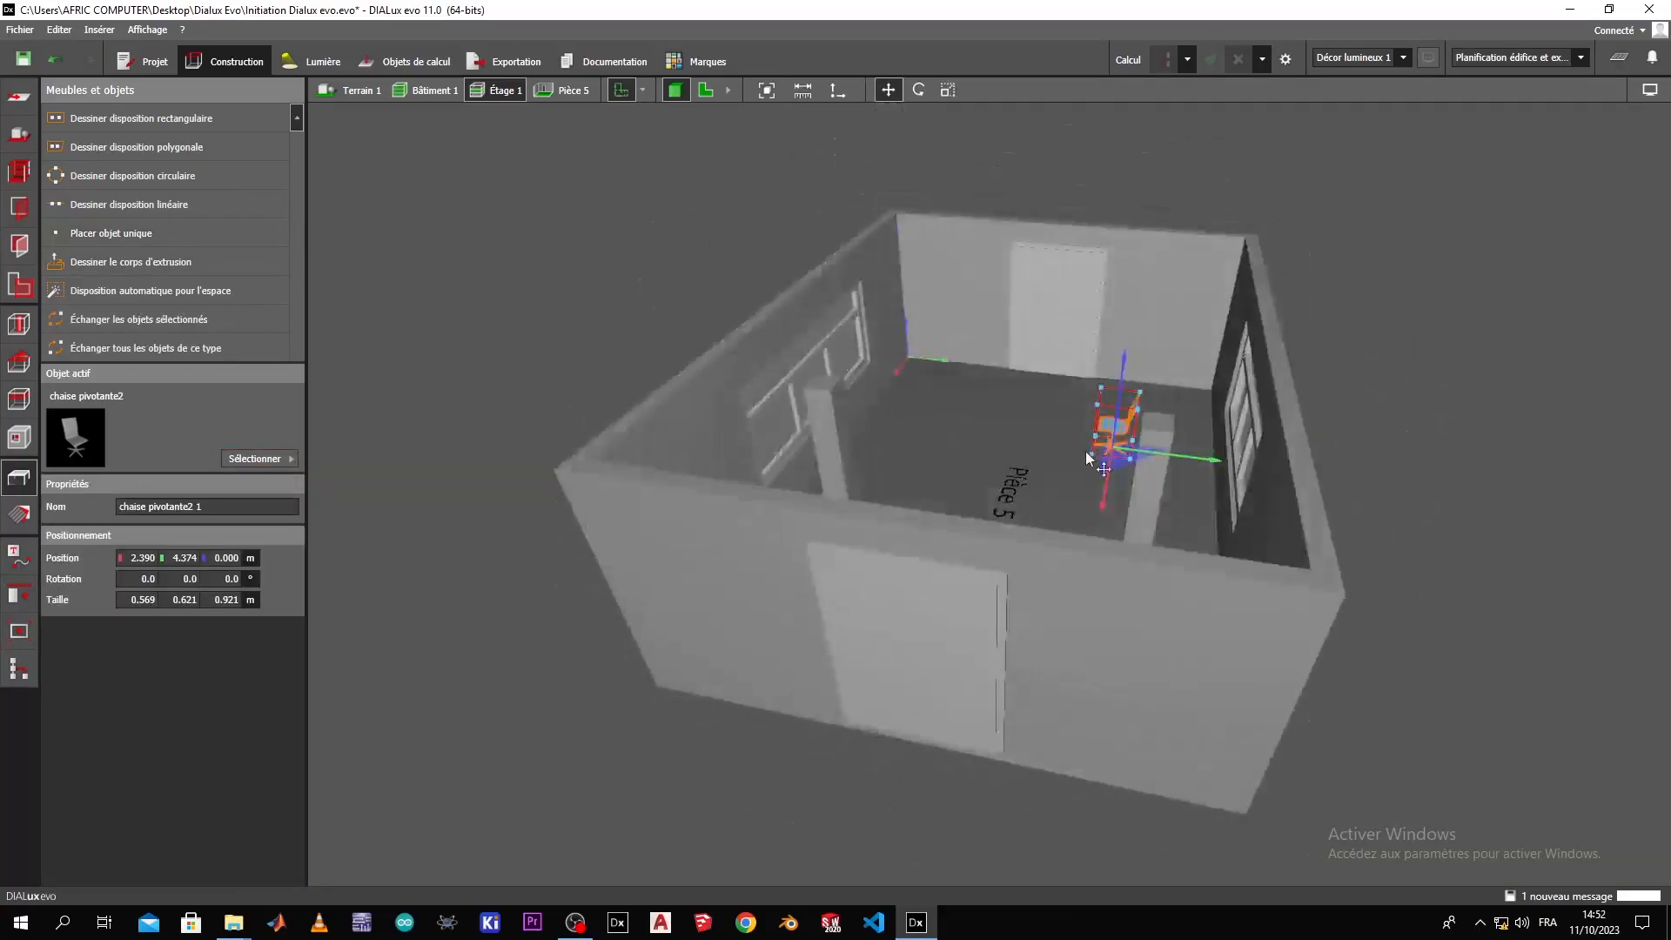
scroll(1086, 452, "up", 5)
right_click_drag(1086, 451, 1110, 428)
scroll(1110, 428, "up", 5)
left_click_drag(925, 463, 966, 457)
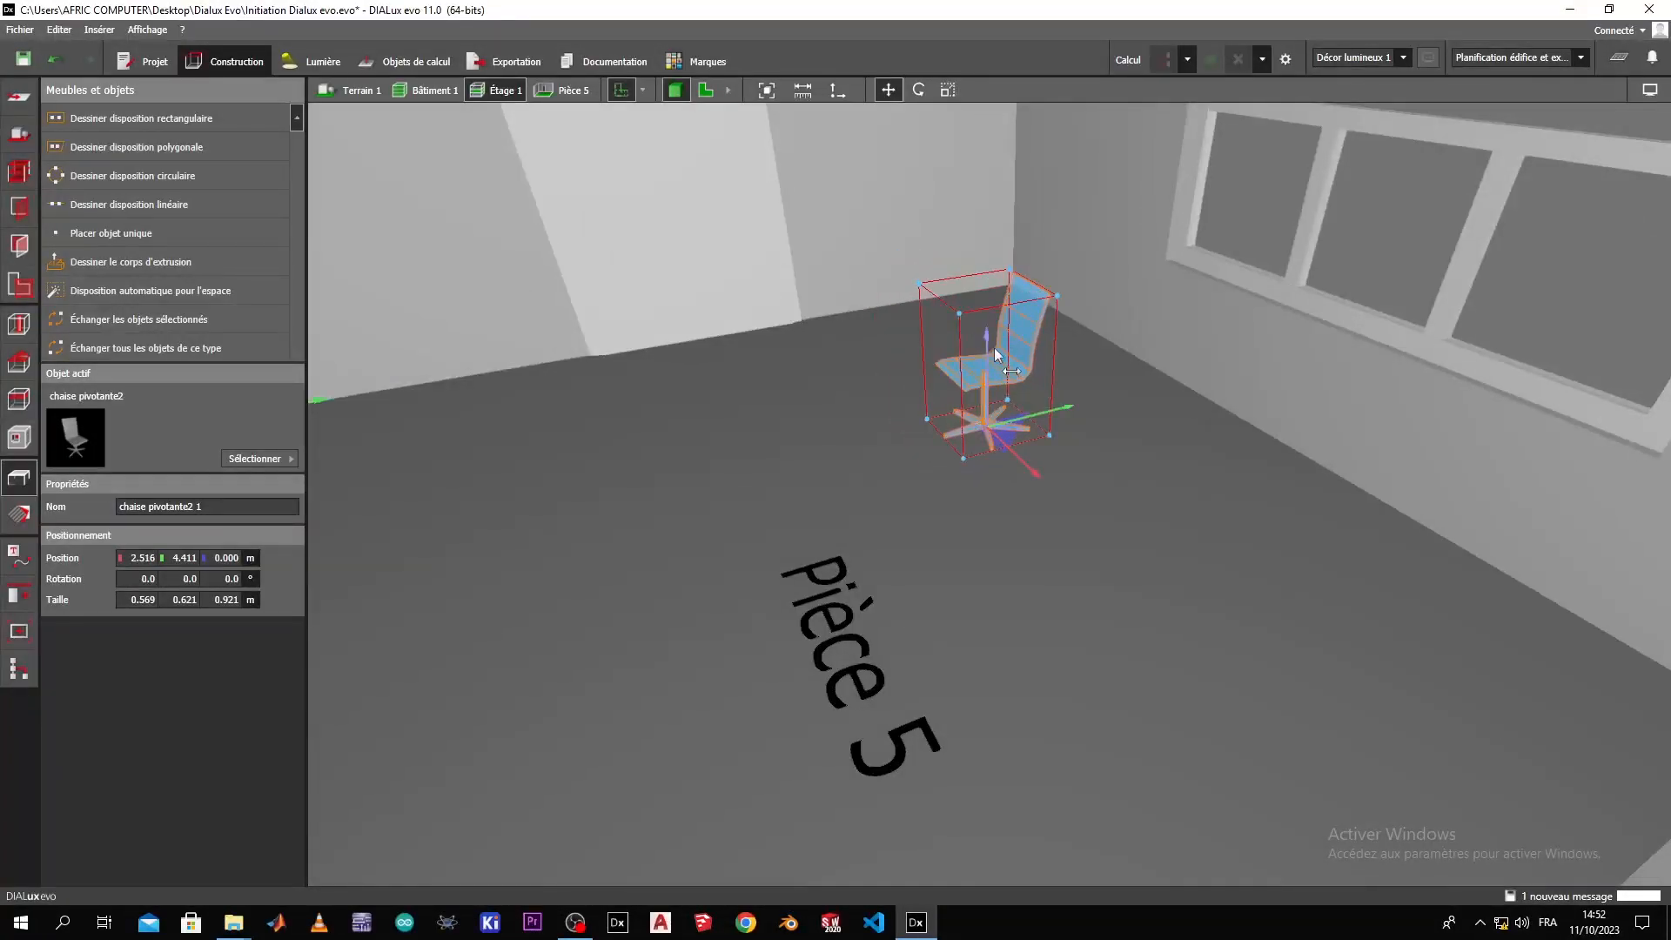
left_click_drag(986, 346, 985, 320)
right_click_drag(985, 321, 581, 587)
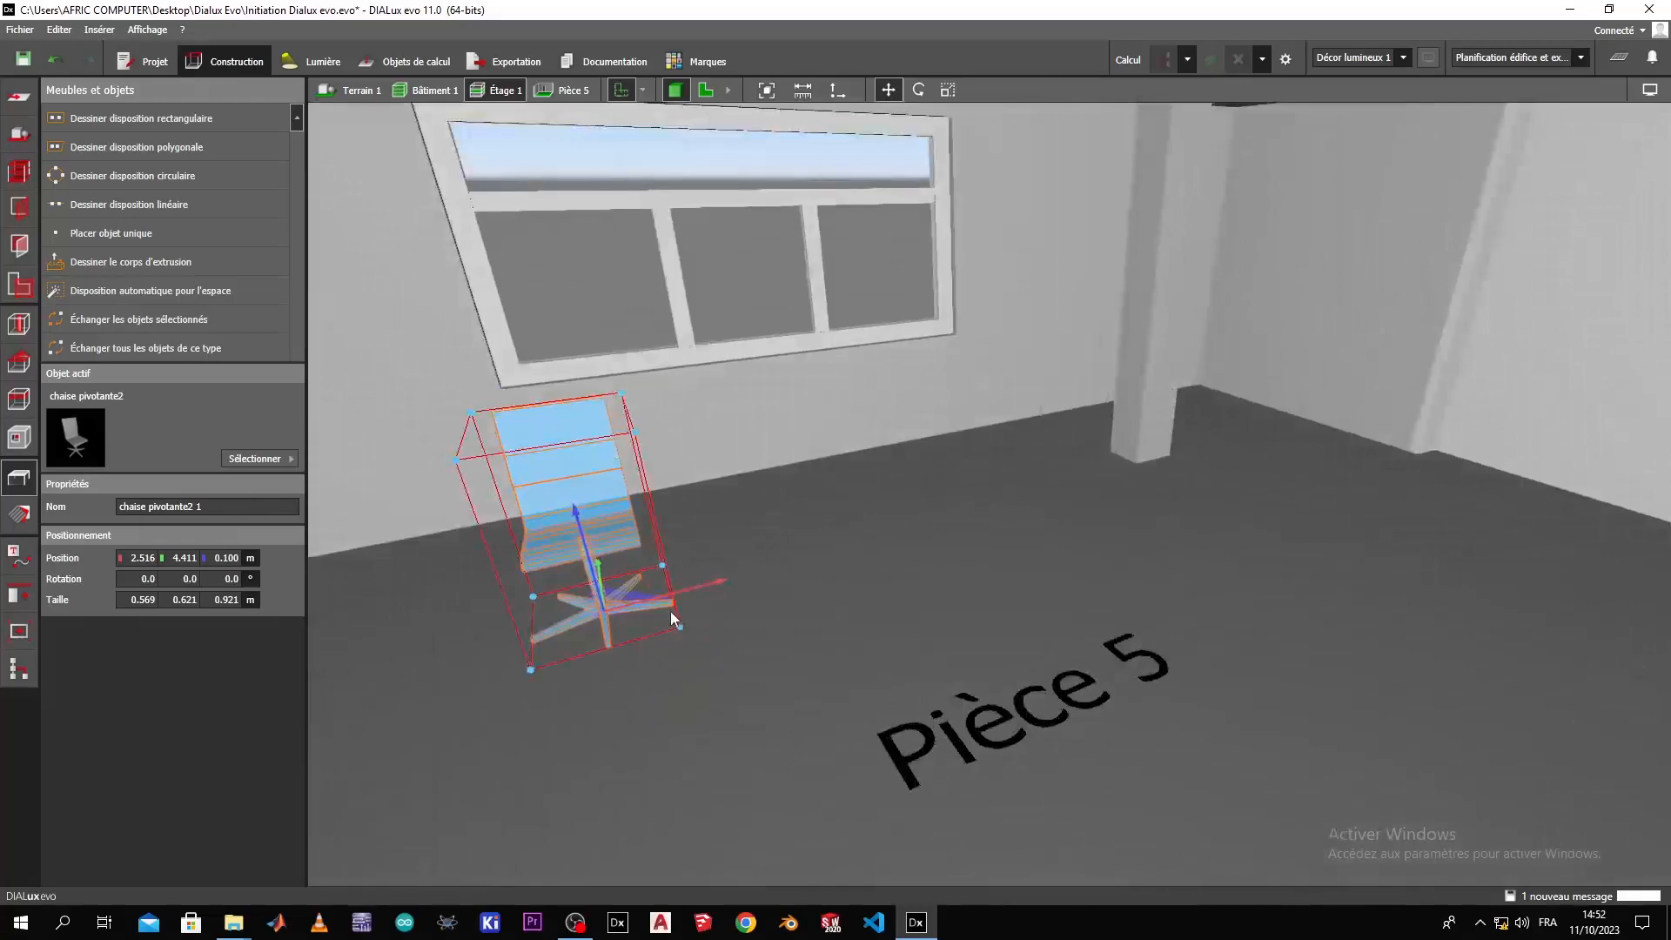
left_click_drag(705, 582, 724, 578)
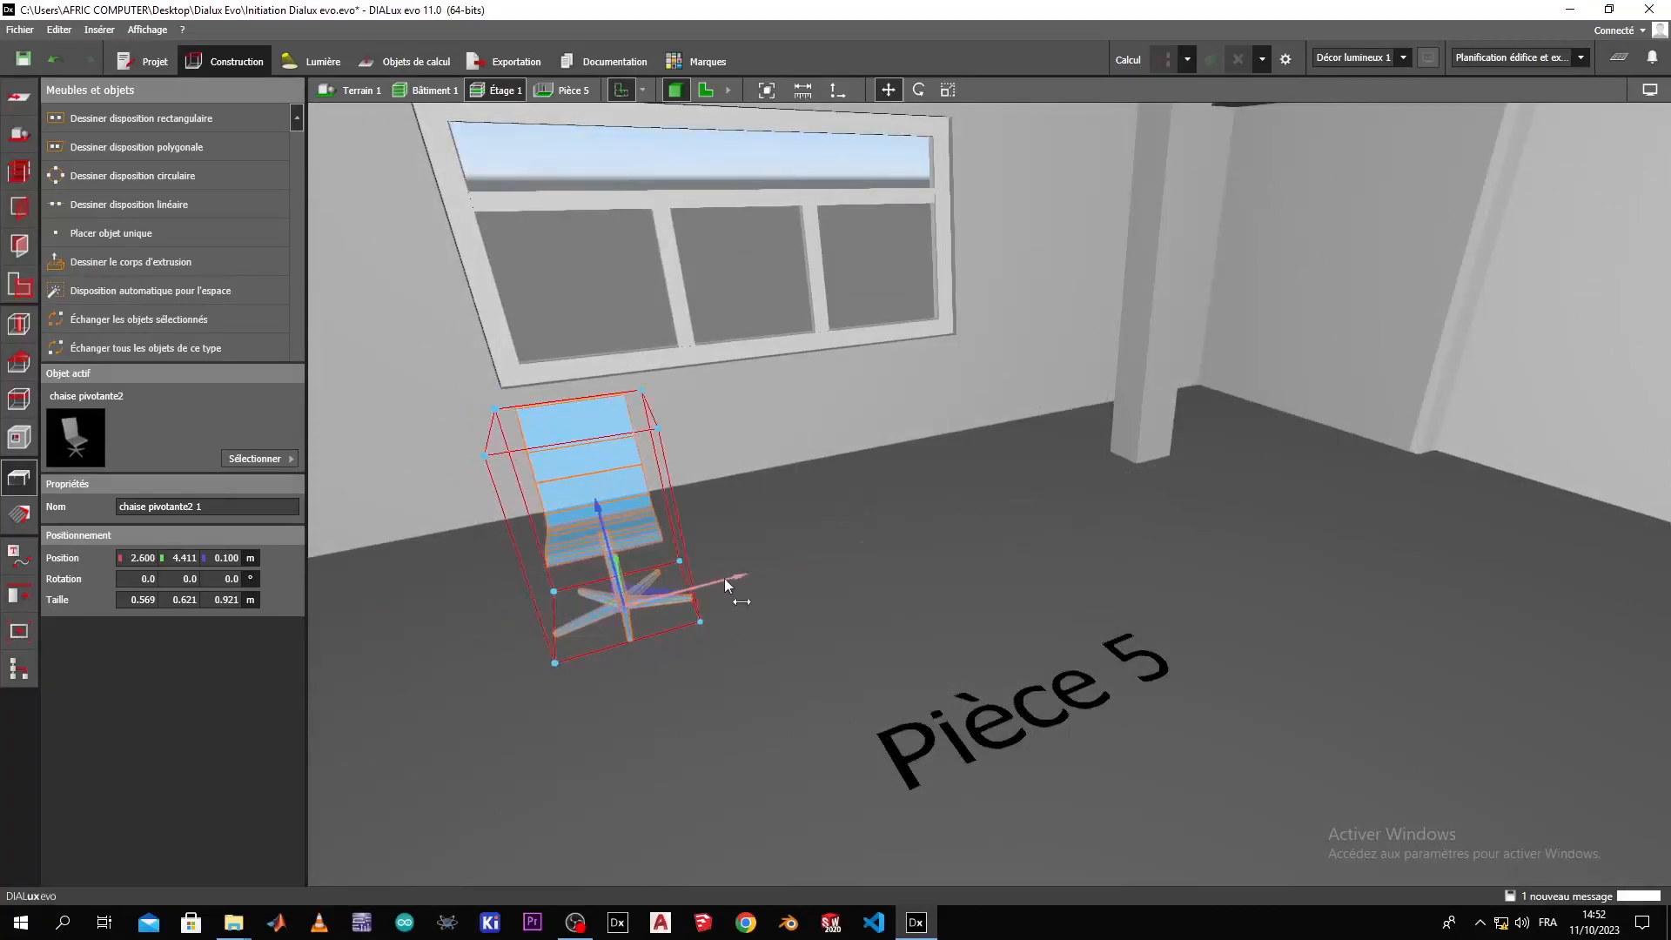
Scale the swivel chair's width to 0.661 m.
left_click_drag(610, 696, 743, 551)
left_click(948, 89)
mouse_move(760, 431)
left_mouse_down()
mouse_move(787, 432)
mouse_move(761, 431)
left_mouse_up()
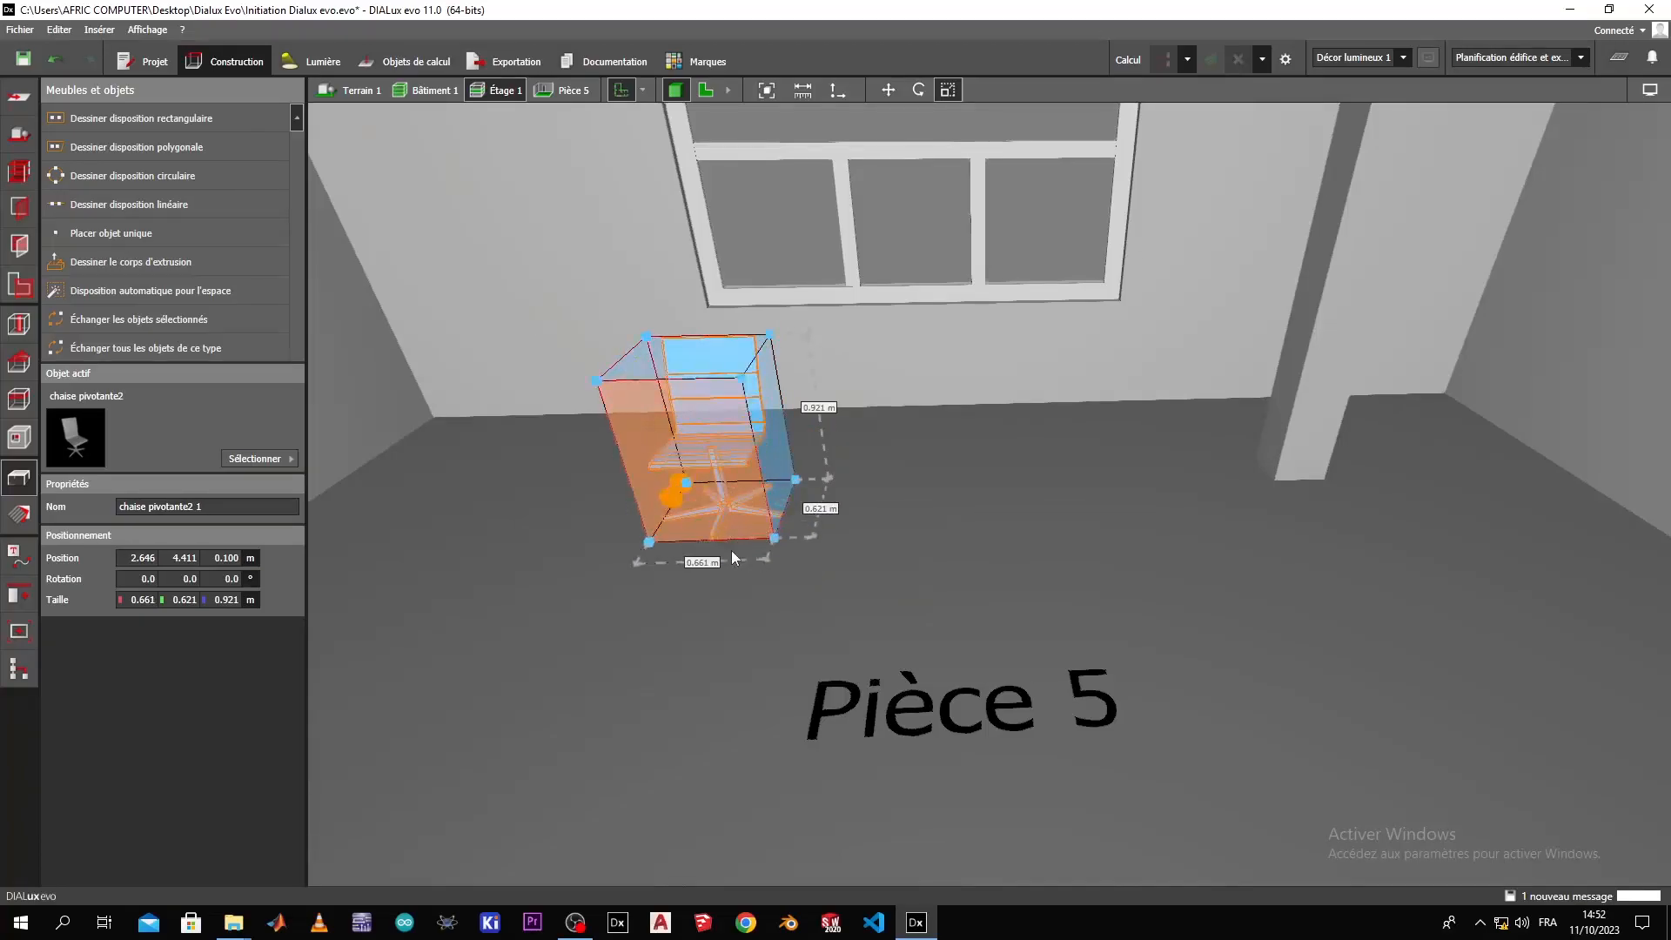
left_click_drag(677, 606, 476, 731)
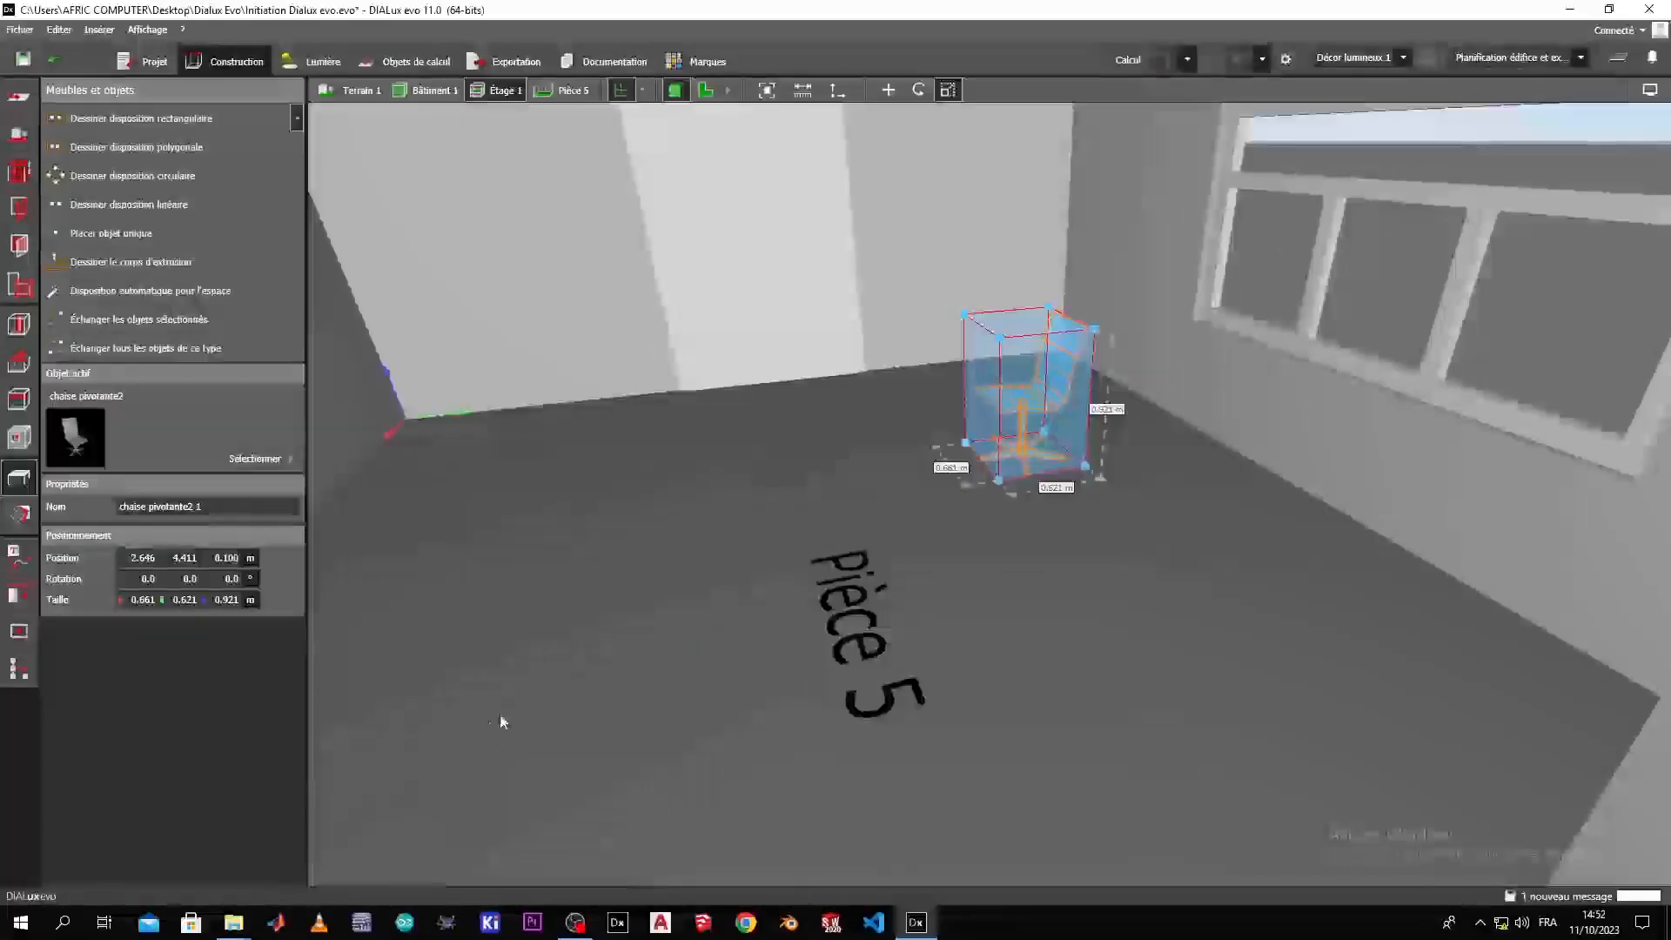
Move the swivel chair to X 2.800 m and Y 4.200 m, and rotate it to -90° about the vertical axis.
left_click(895, 92)
left_click_drag(1060, 492, 1052, 381)
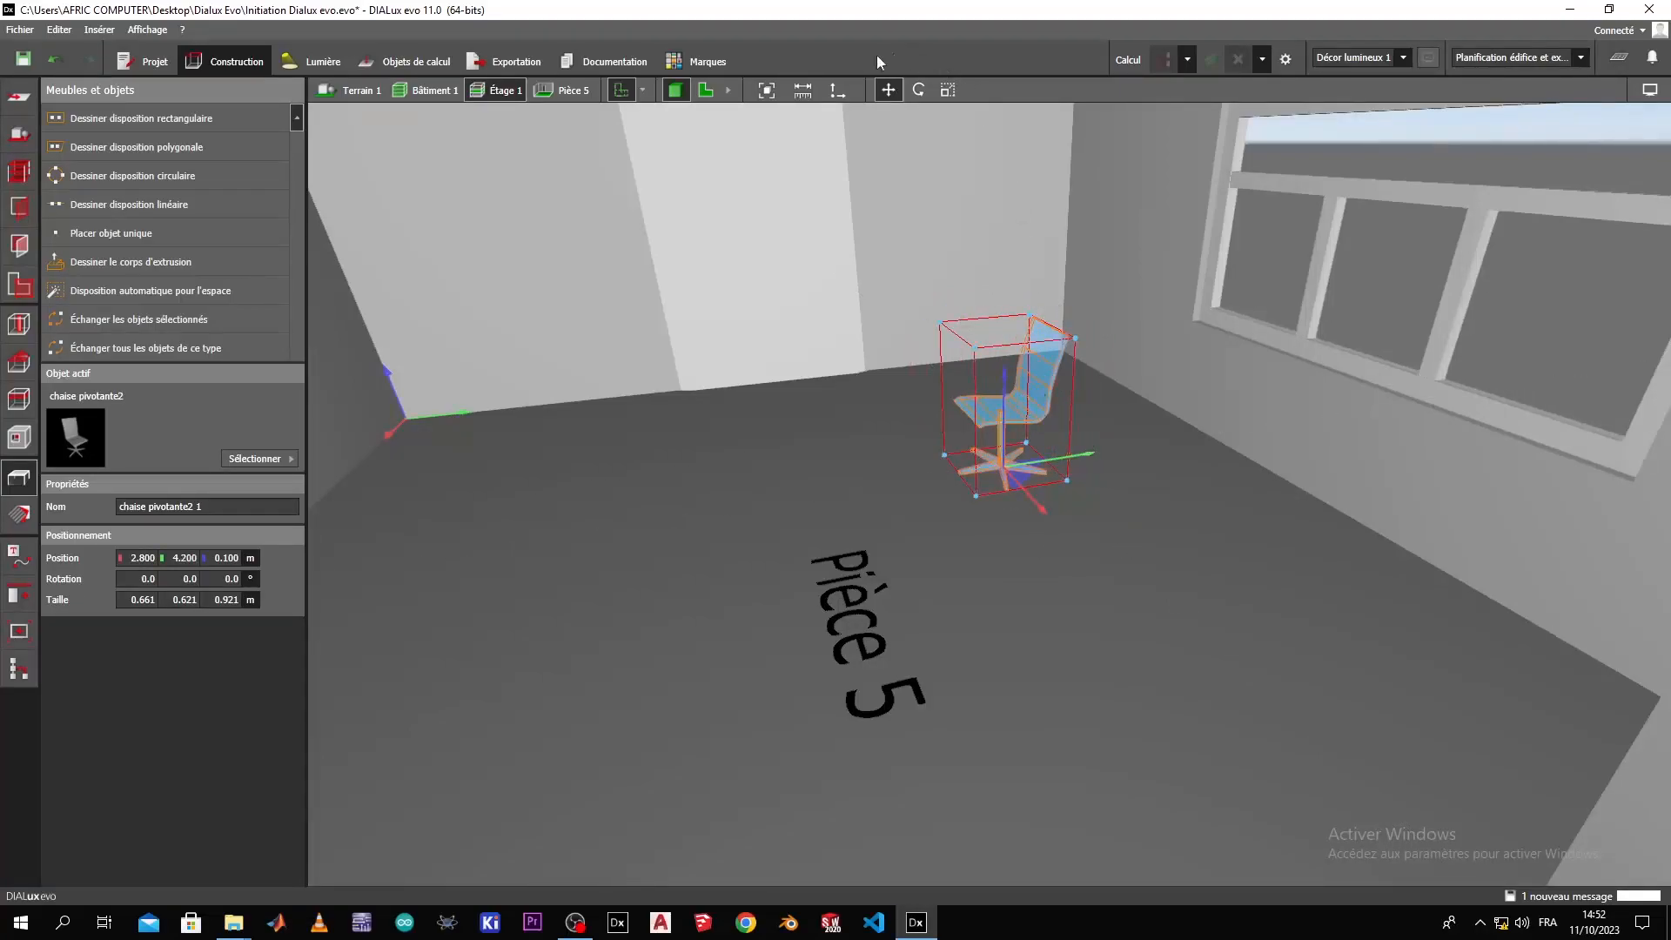
left_click_drag(1050, 521, 845, 489)
right_click_drag(878, 570, 587, 474)
left_click(759, 548)
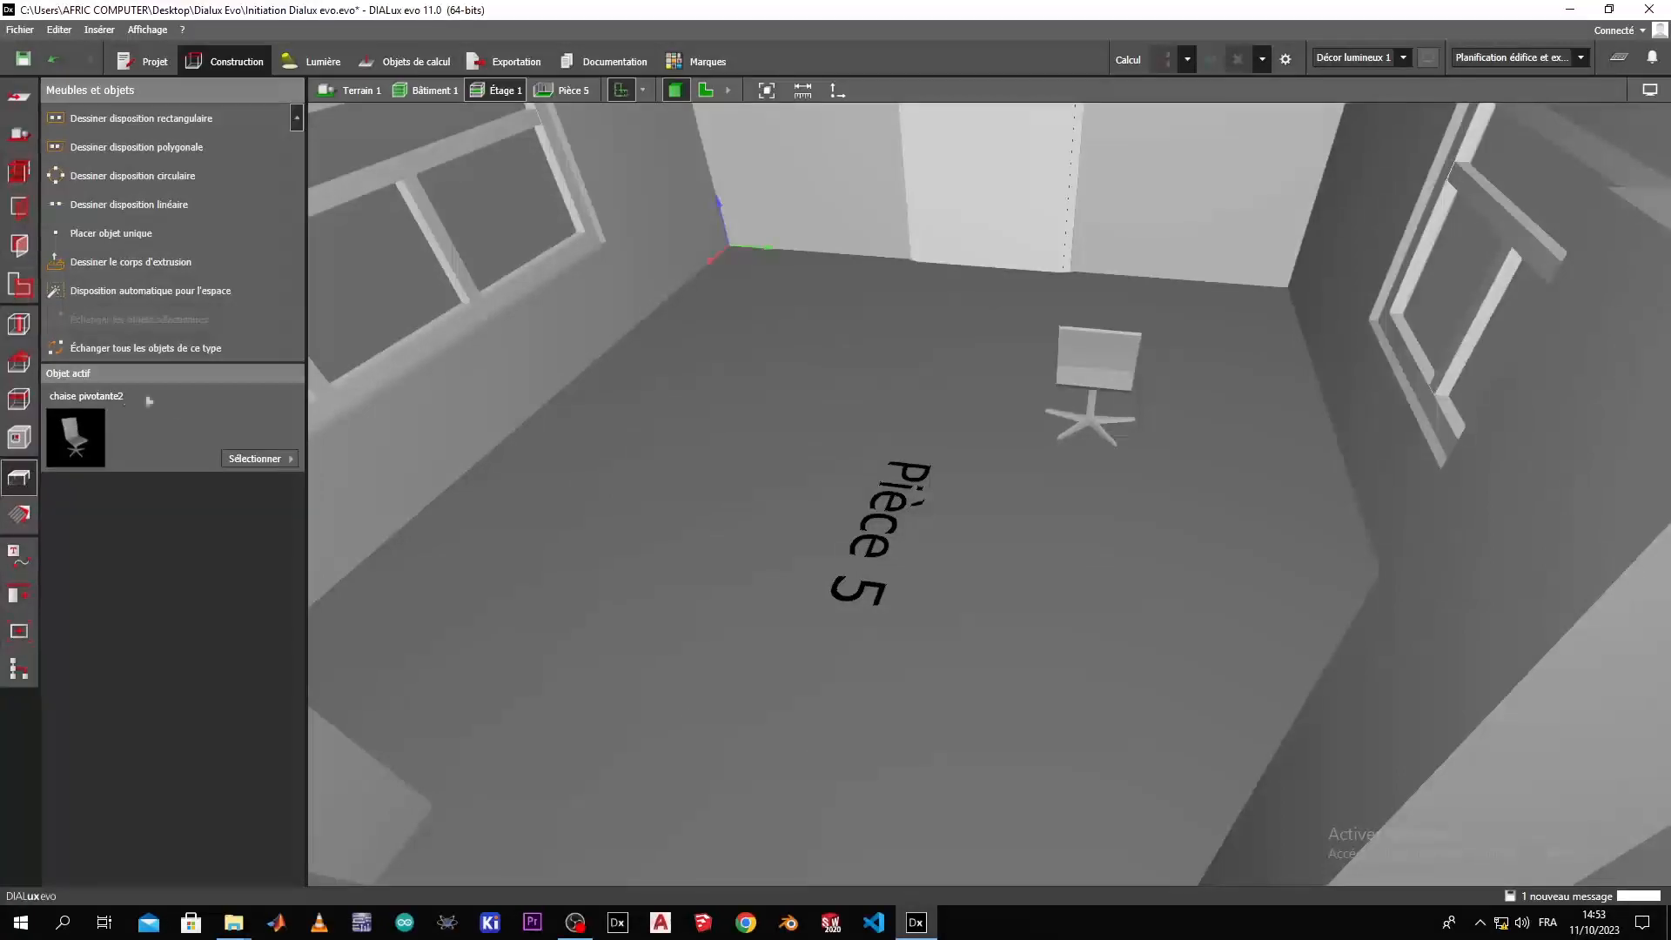
Place a single round table, Table N250213, in the room.
left_click(251, 458)
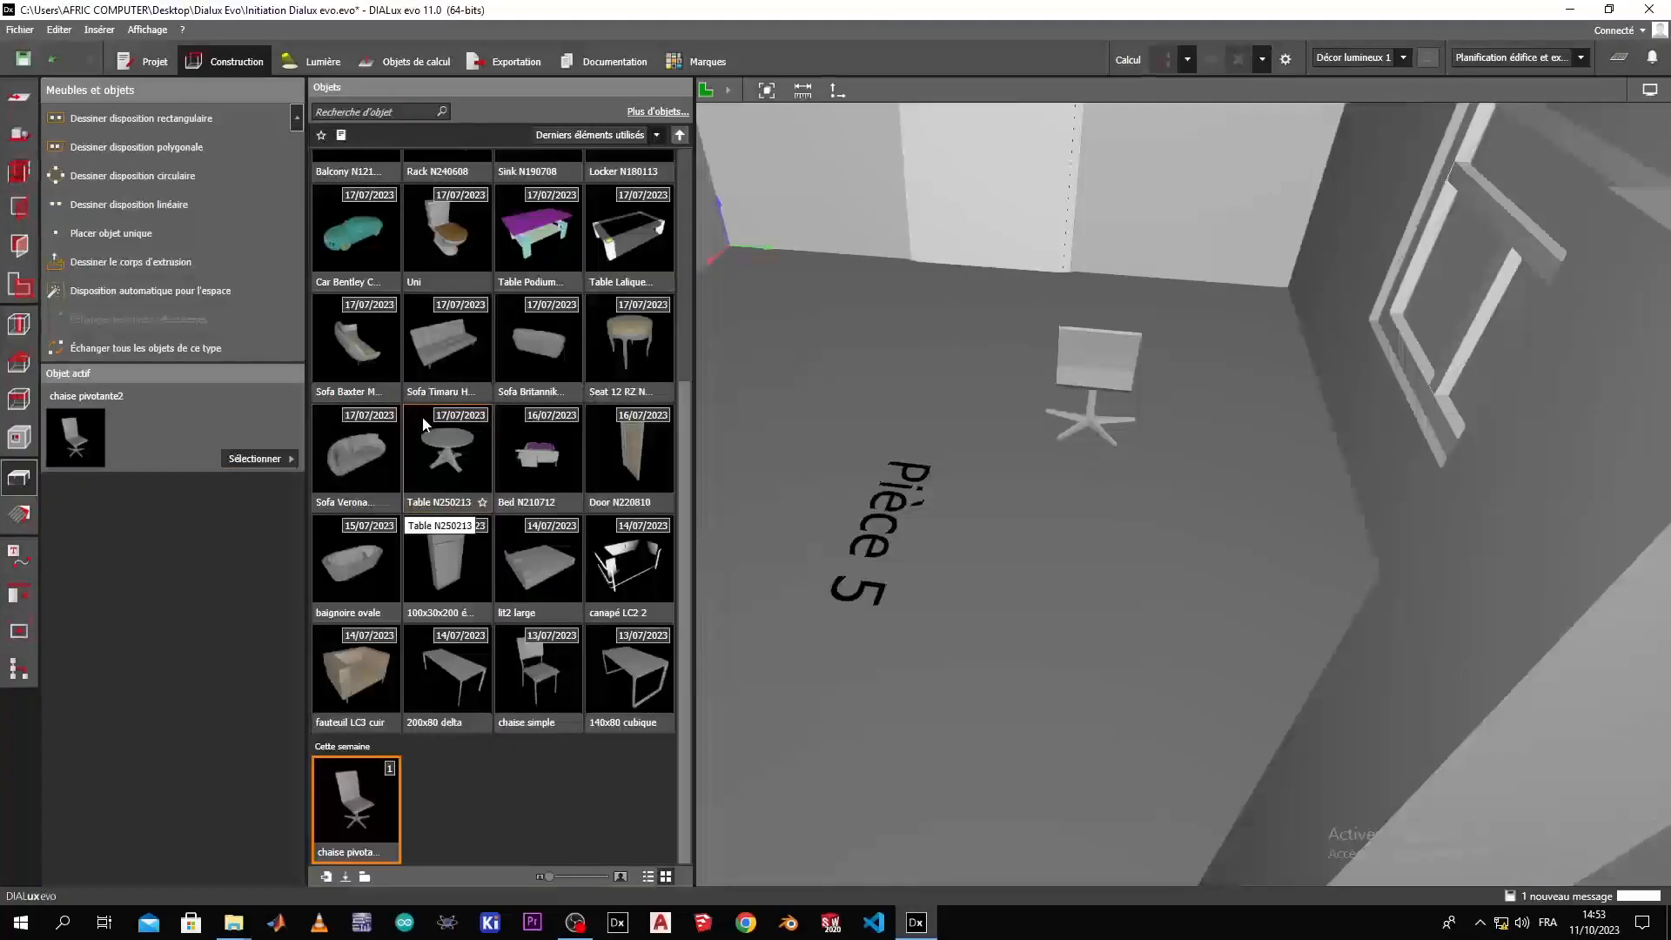
left_click(442, 444)
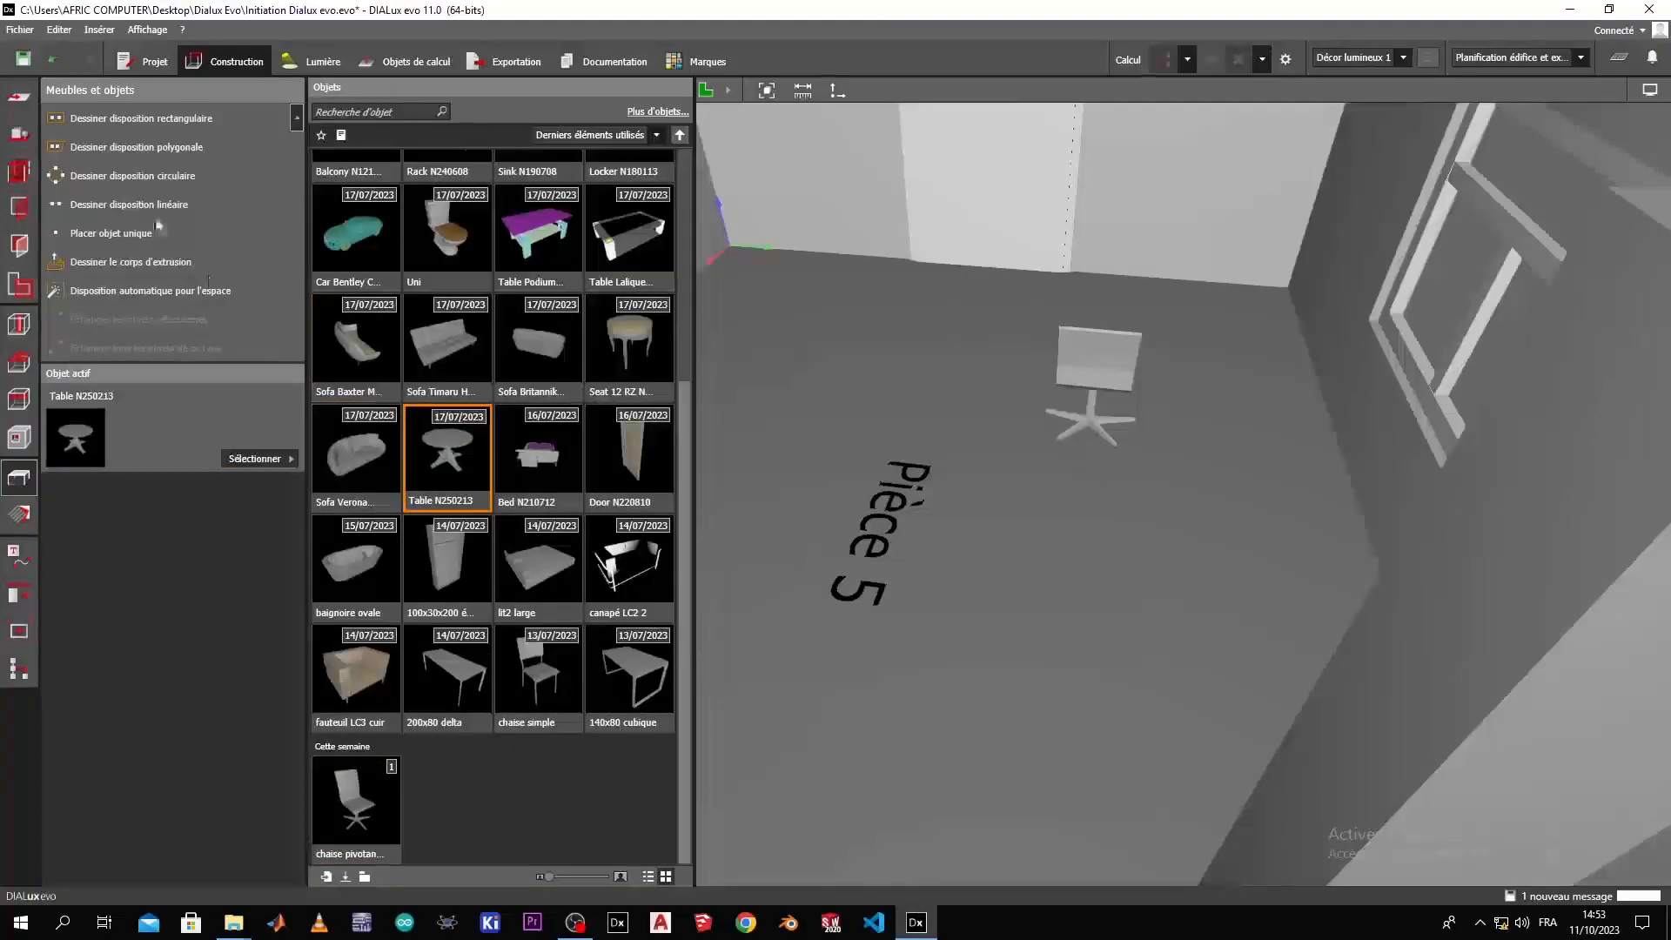
left_click(97, 231)
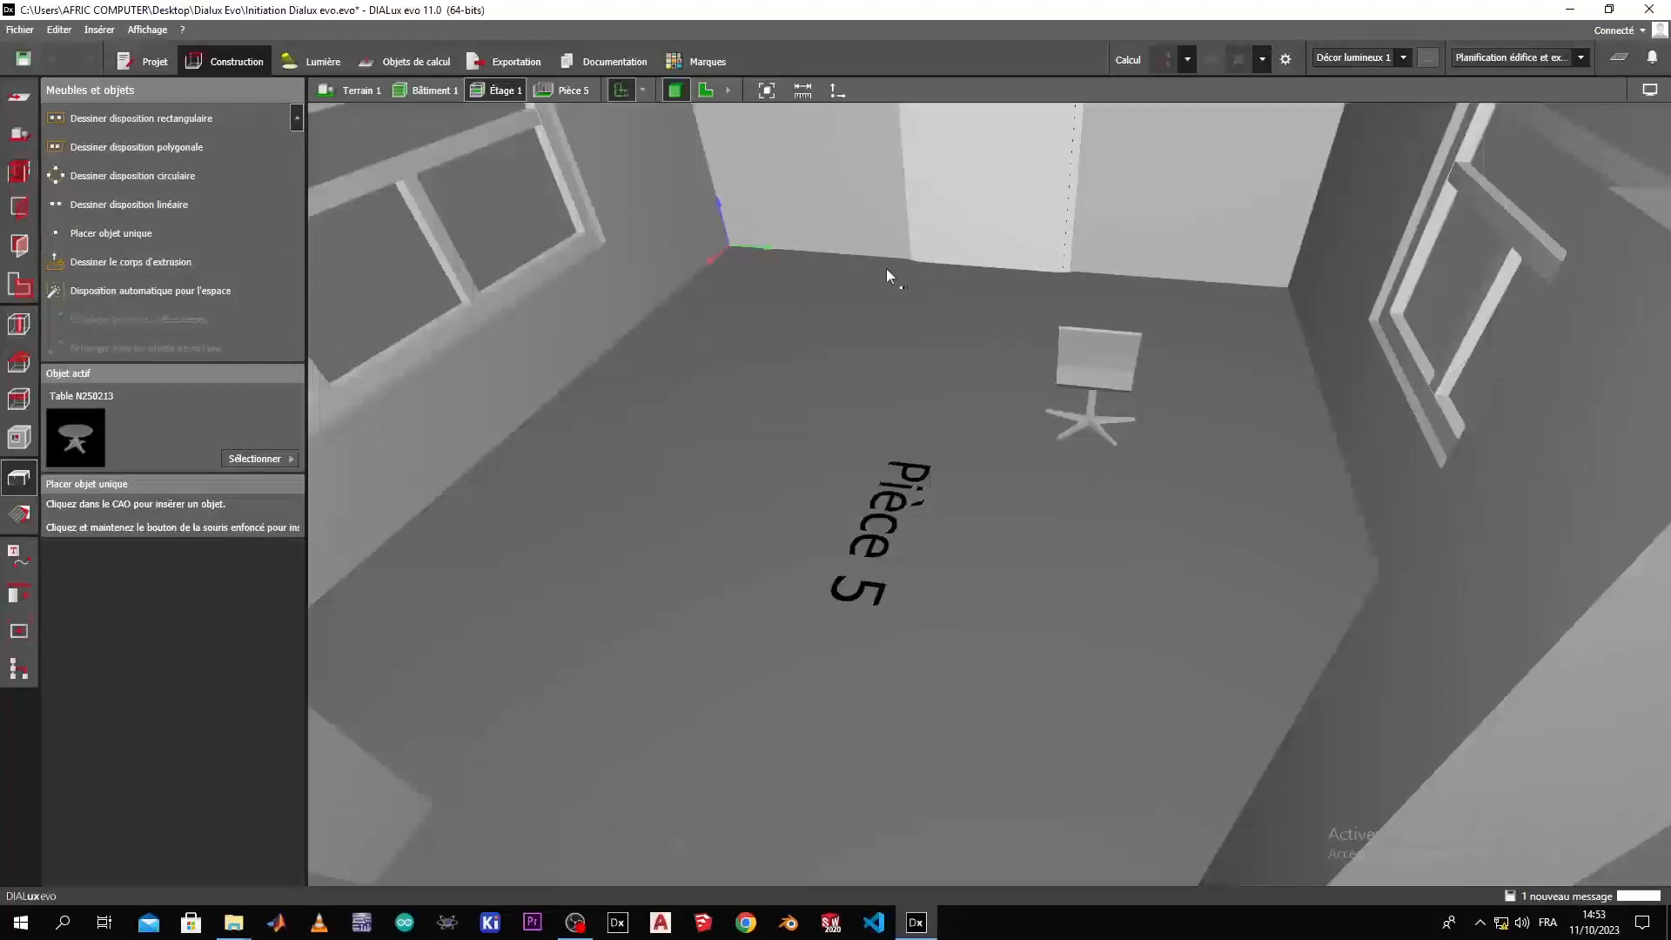
scroll(967, 440, "down", 3)
right_click_drag(898, 543, 1204, 597)
middle_click_drag(876, 534, 1305, 703)
right_click_drag(1116, 788, 1079, 822)
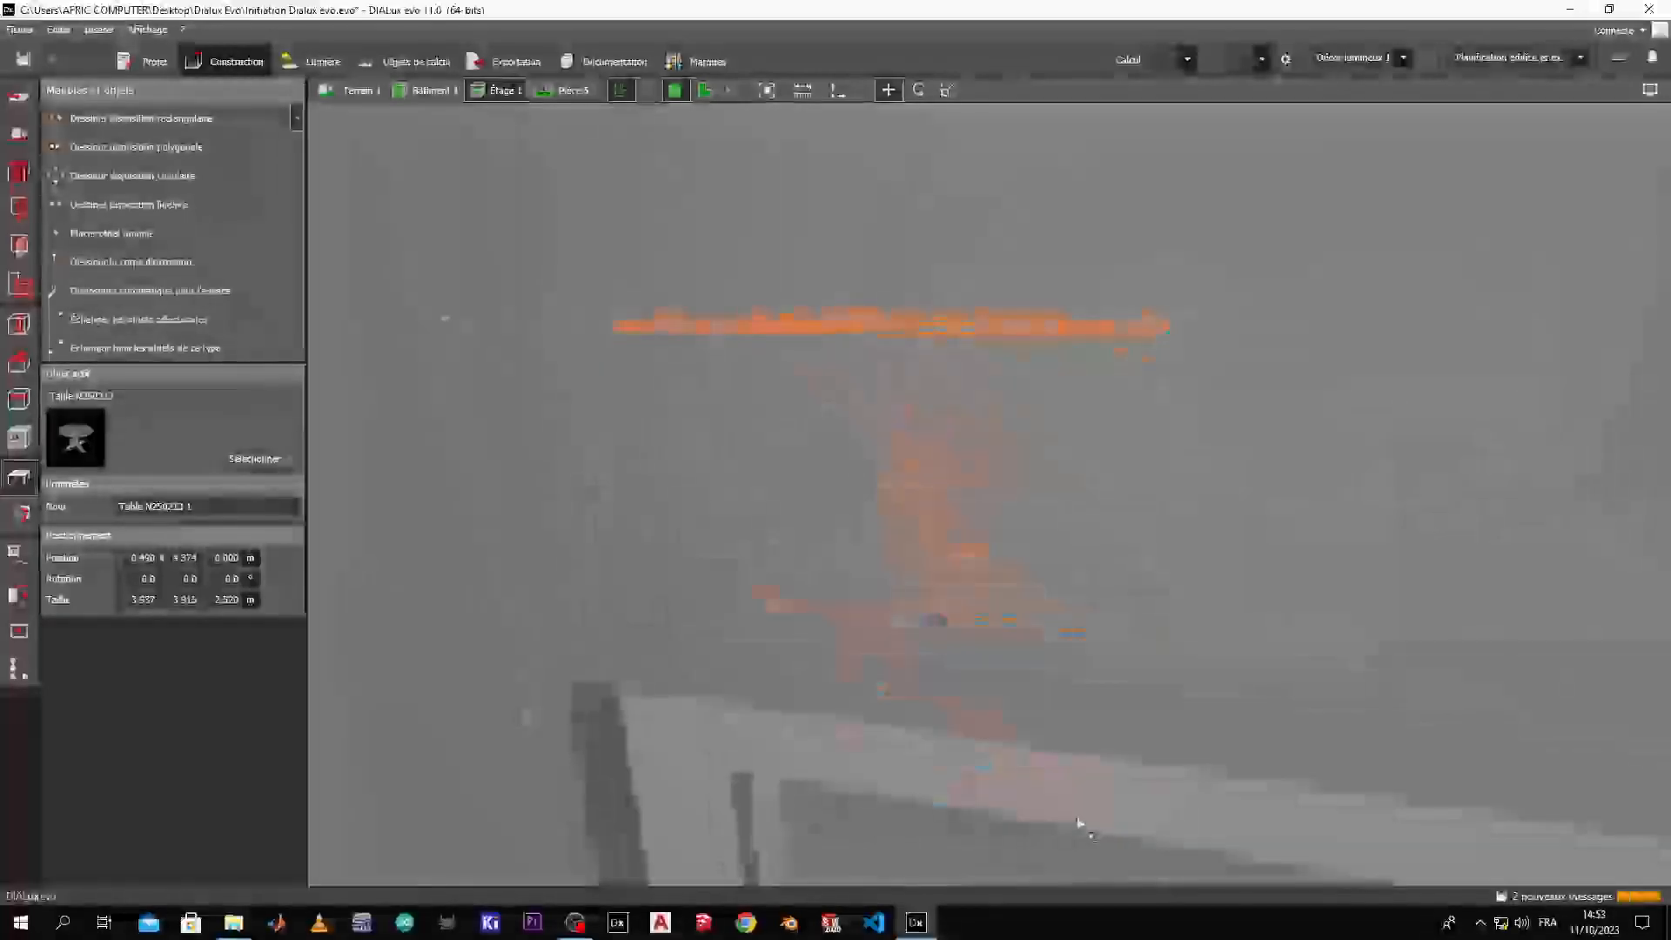
Scale the table down to 1.246 m by 1.239 m with a height of 0.797 m.
left_click(948, 89)
left_click_drag(442, 316, 1086, 534)
scroll(1085, 534, "up", 5)
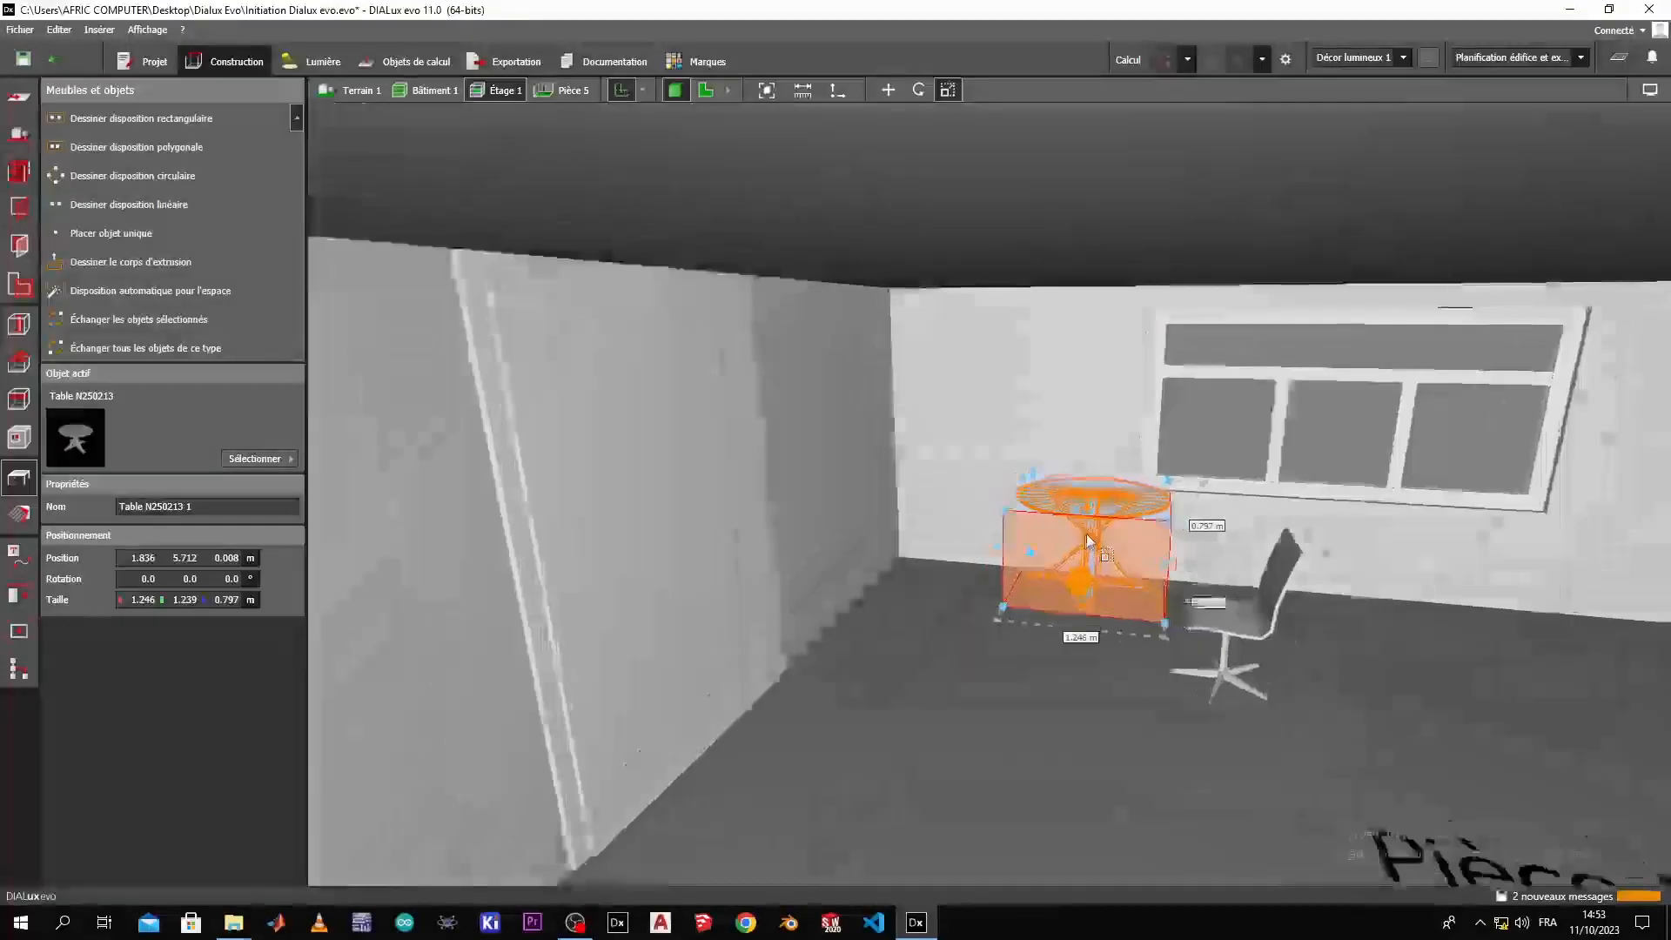
right_click_drag(1085, 535, 977, 683)
scroll(1150, 686, "down", 2)
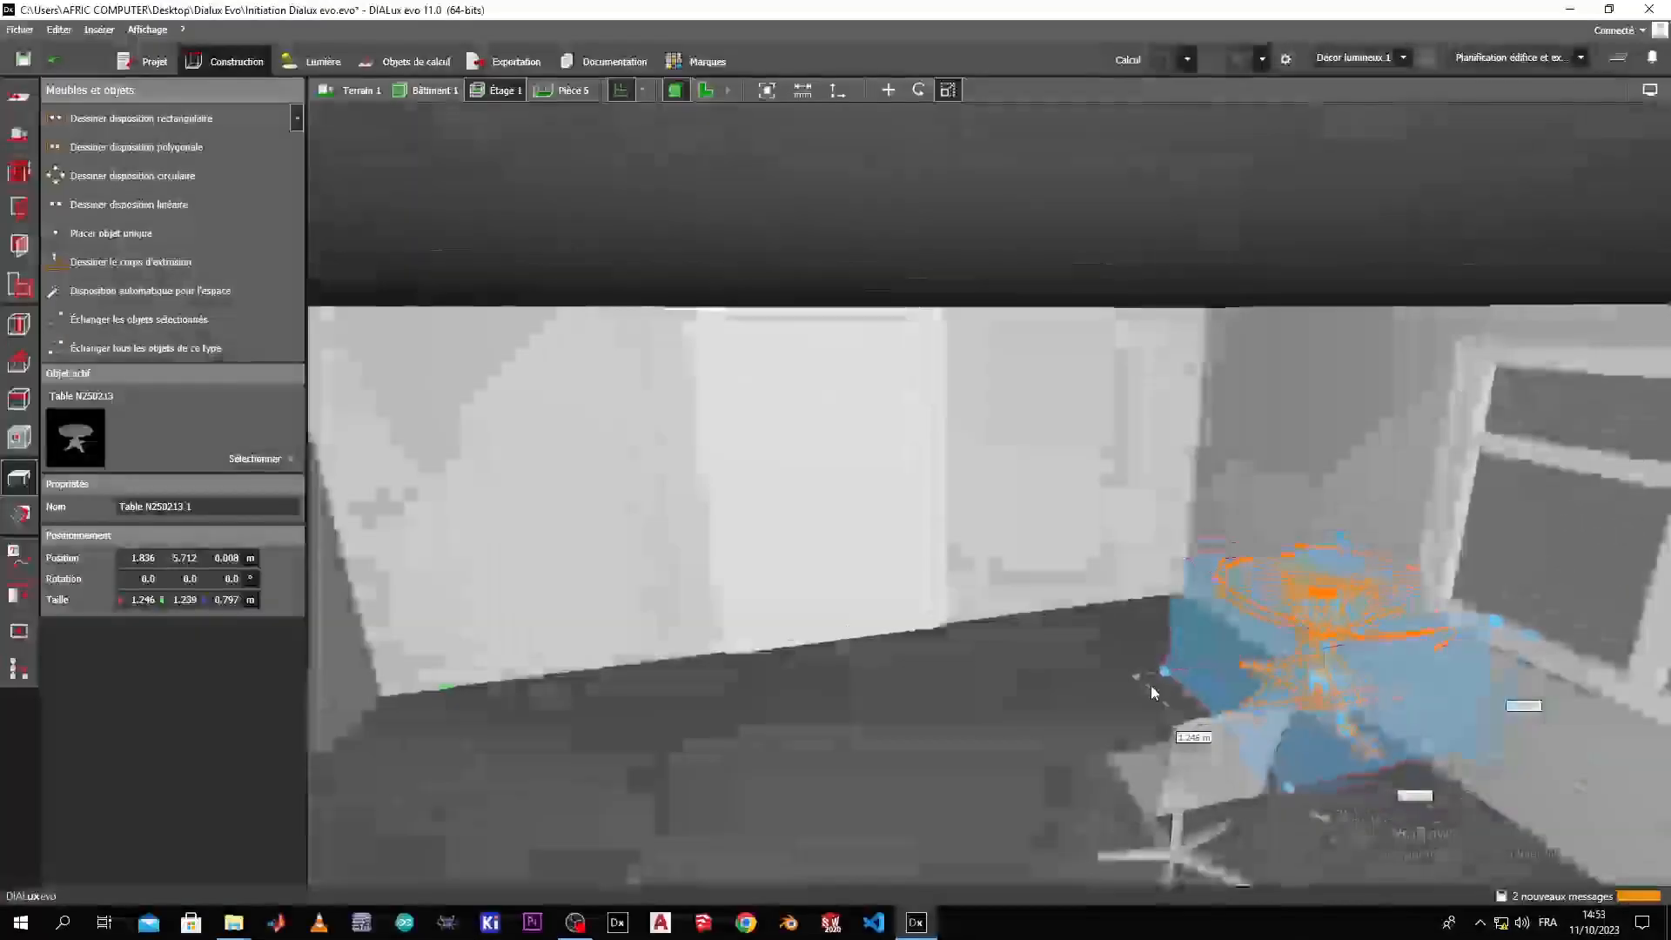
Move the table next to the chair at Y 4.300 m and lower it to Z -0.004 m.
left_click(887, 90)
left_click_drag(1392, 692, 1215, 723)
right_click_drag(1013, 827, 924, 820)
left_click_drag(1205, 779, 1193, 780)
right_click_drag(818, 854, 840, 713)
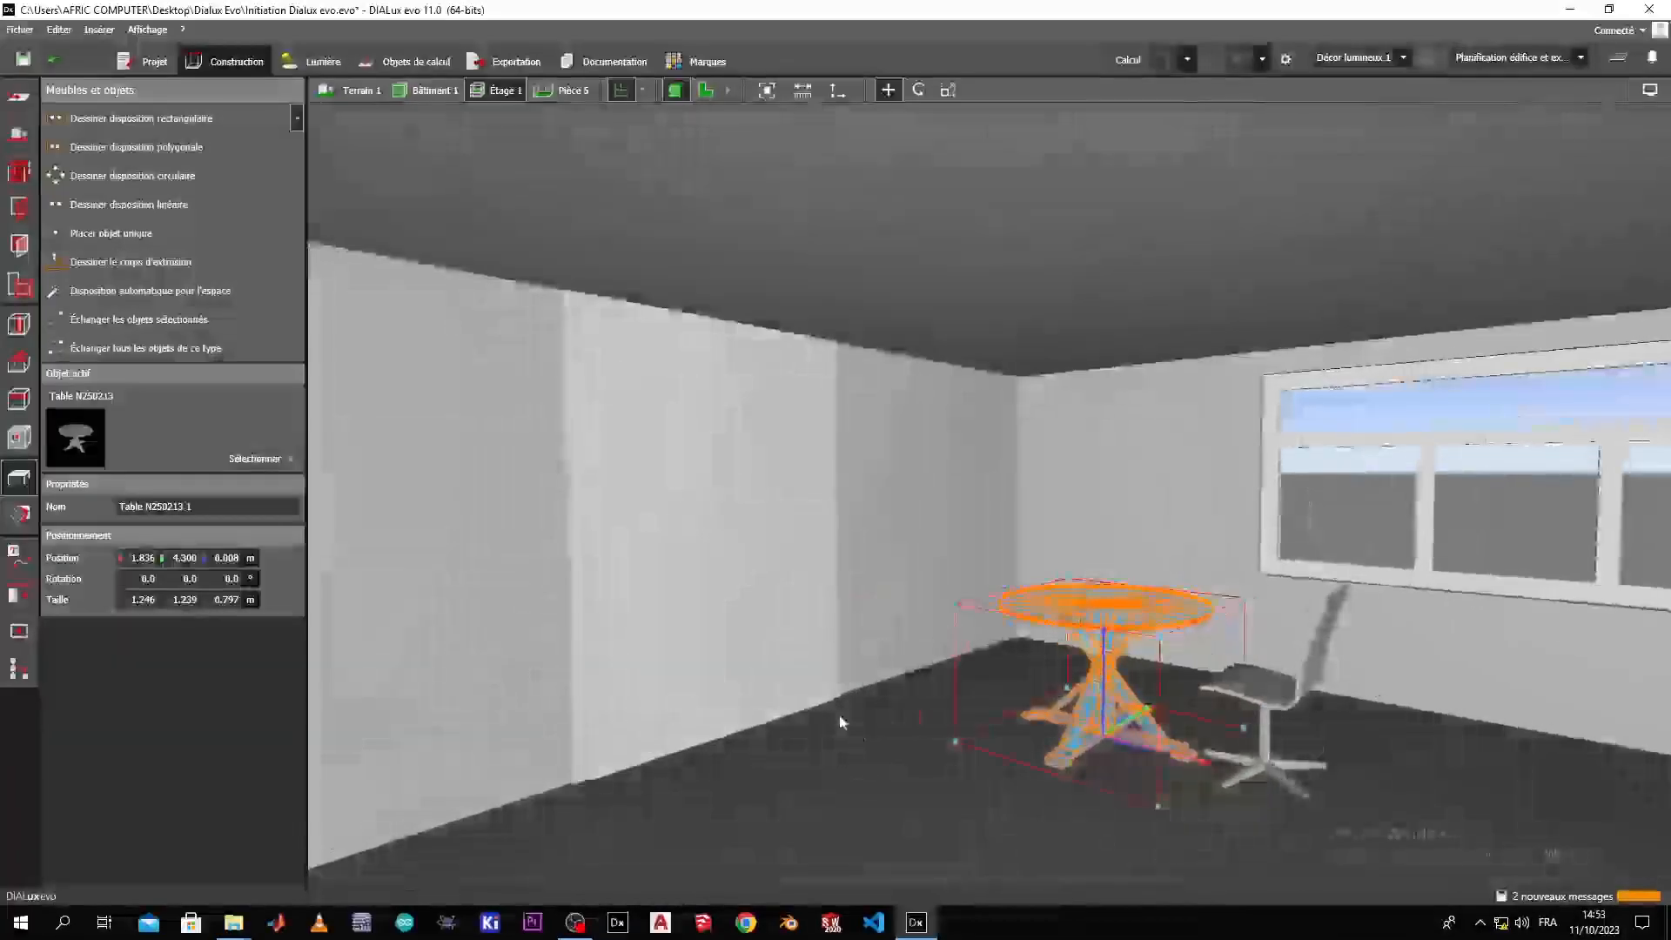
mouse_move(1103, 641)
left_mouse_down()
mouse_move(1107, 663)
mouse_move(1102, 635)
mouse_move(1100, 649)
left_mouse_up()
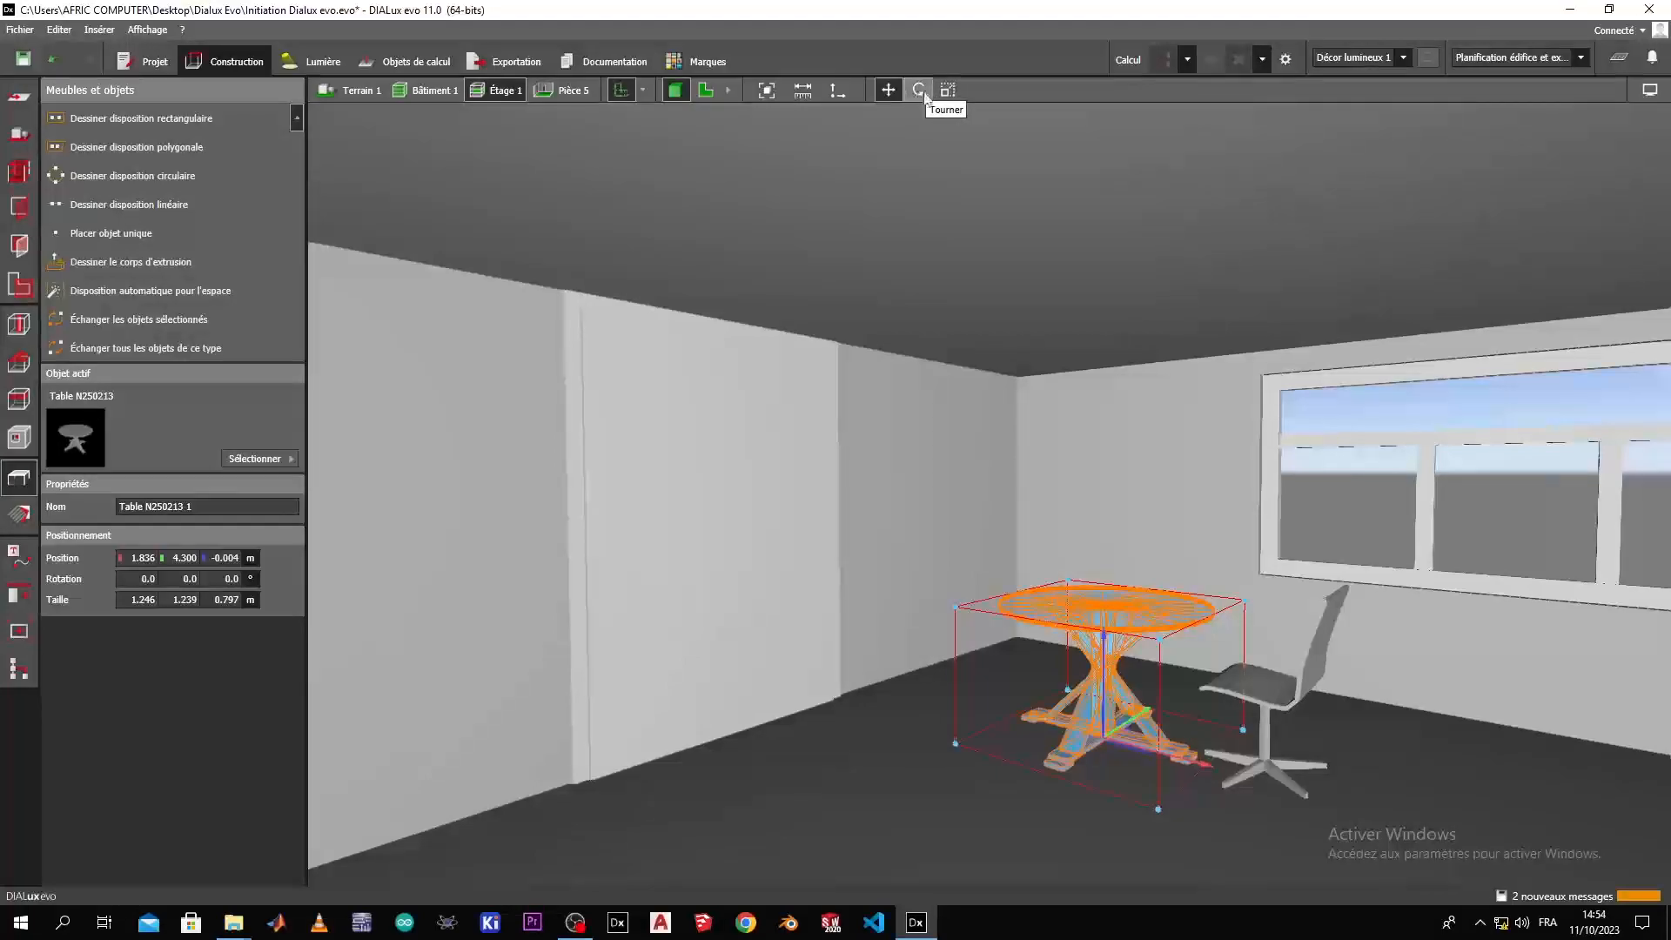
Reduce the table's height to 0.759 m.
left_click(949, 92)
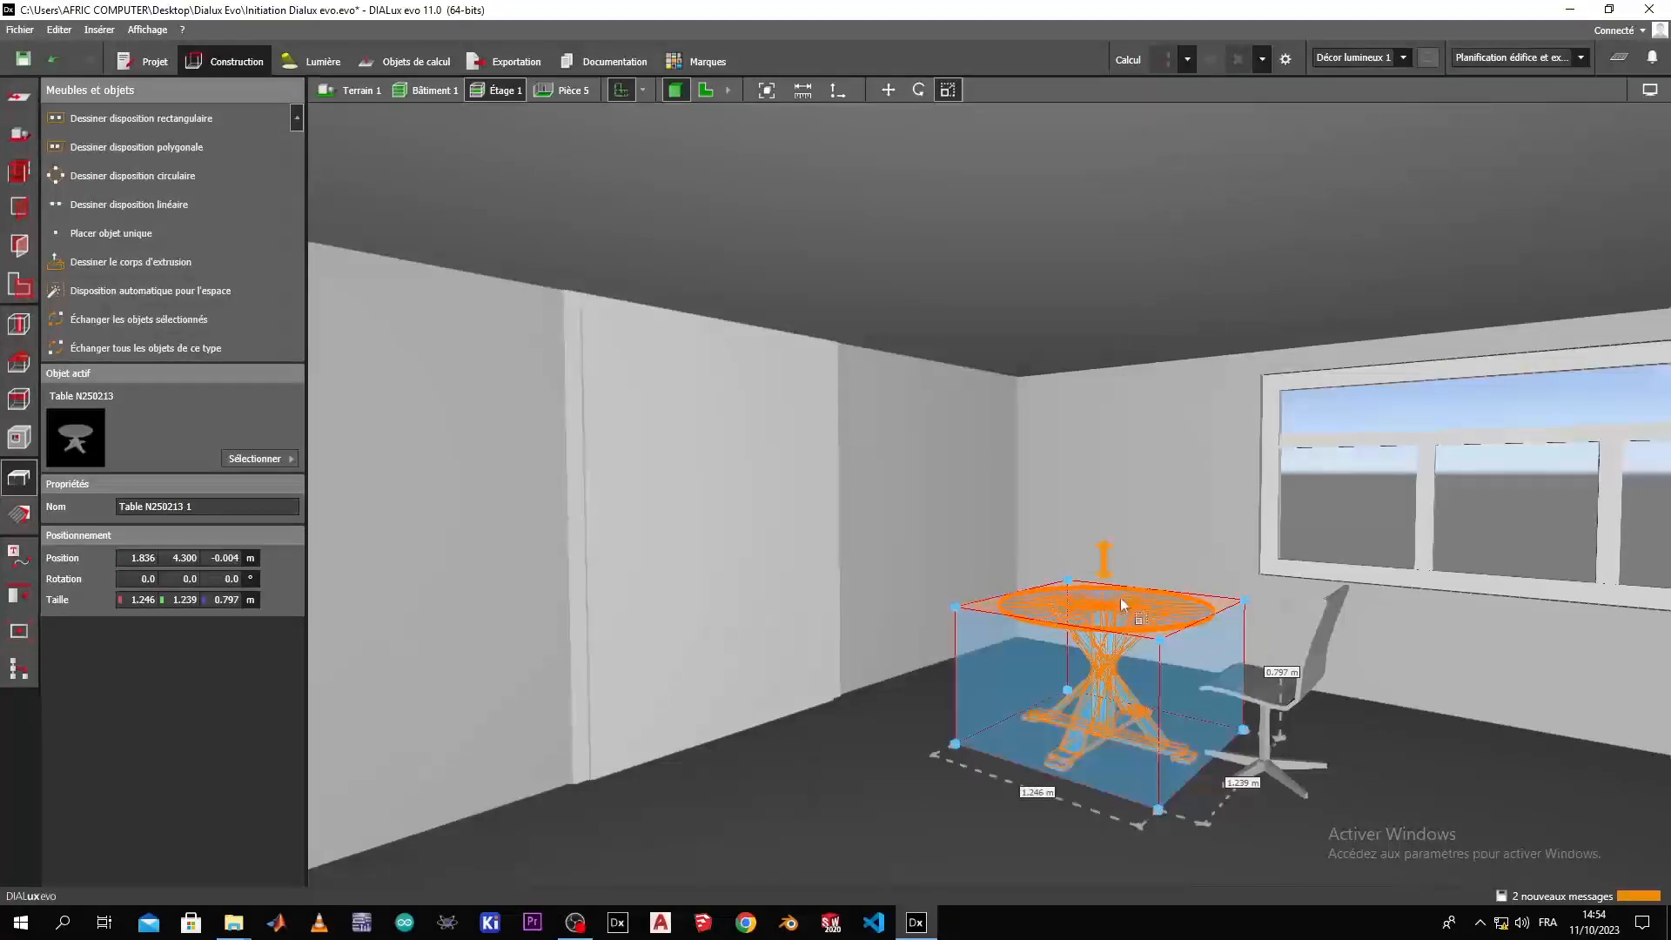
left_click_drag(1101, 588, 1102, 597)
right_click_drag(1198, 505, 1039, 563)
left_click(789, 689)
right_click_drag(788, 688, 932, 860)
scroll(811, 705, "down", 2)
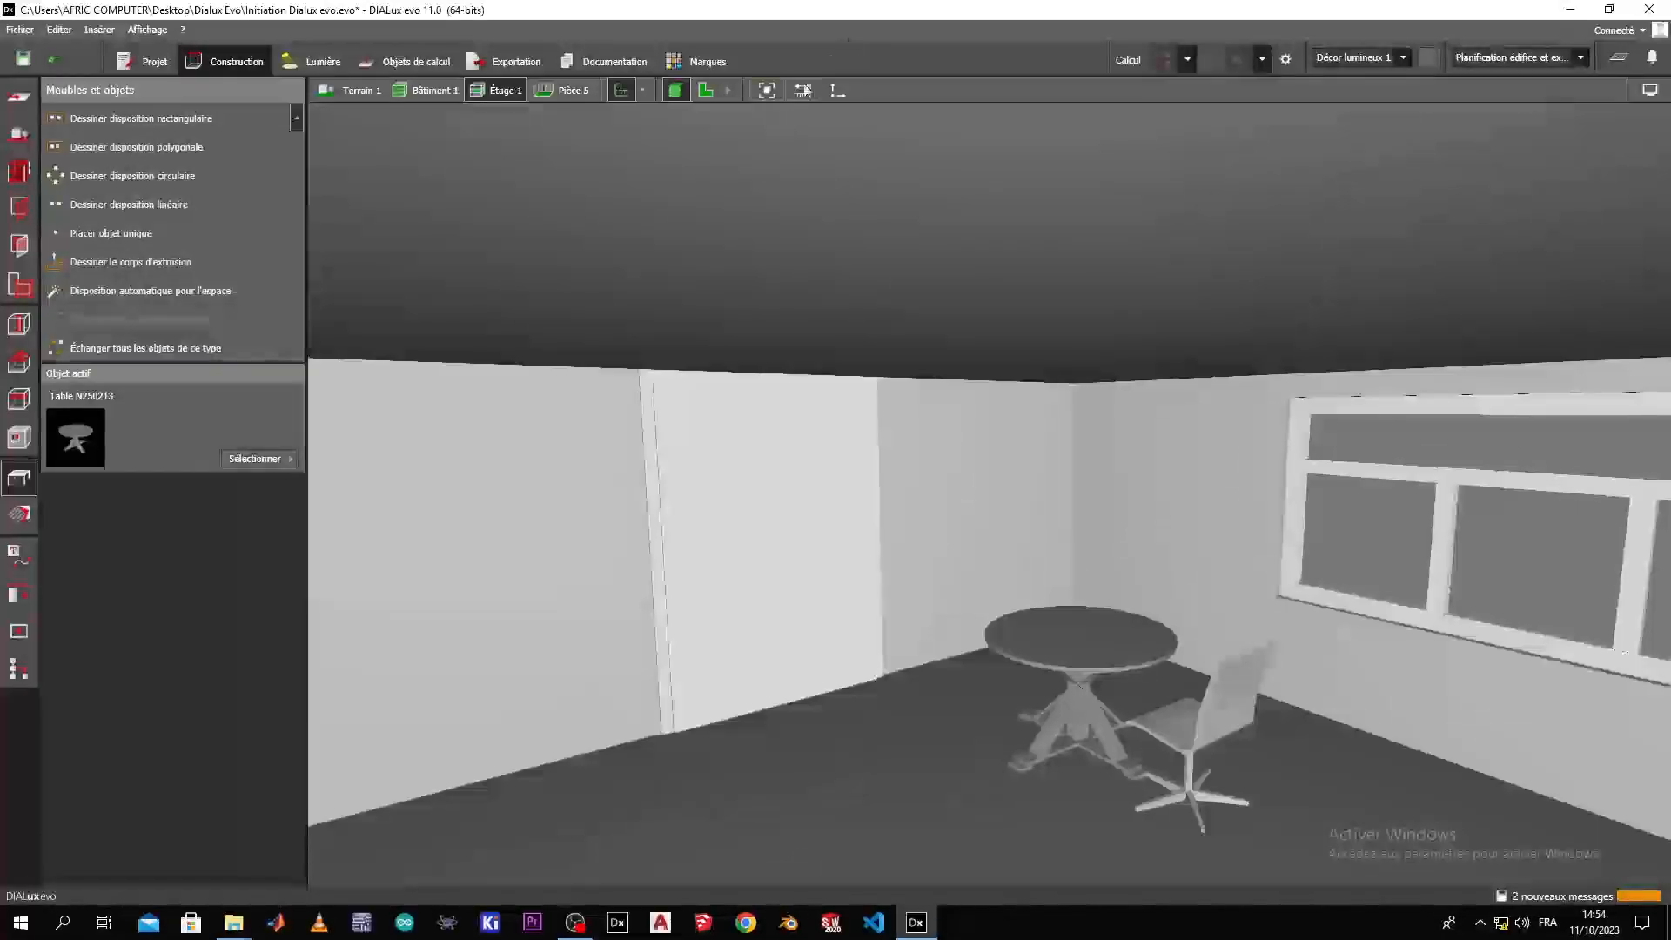
left_click(1077, 656)
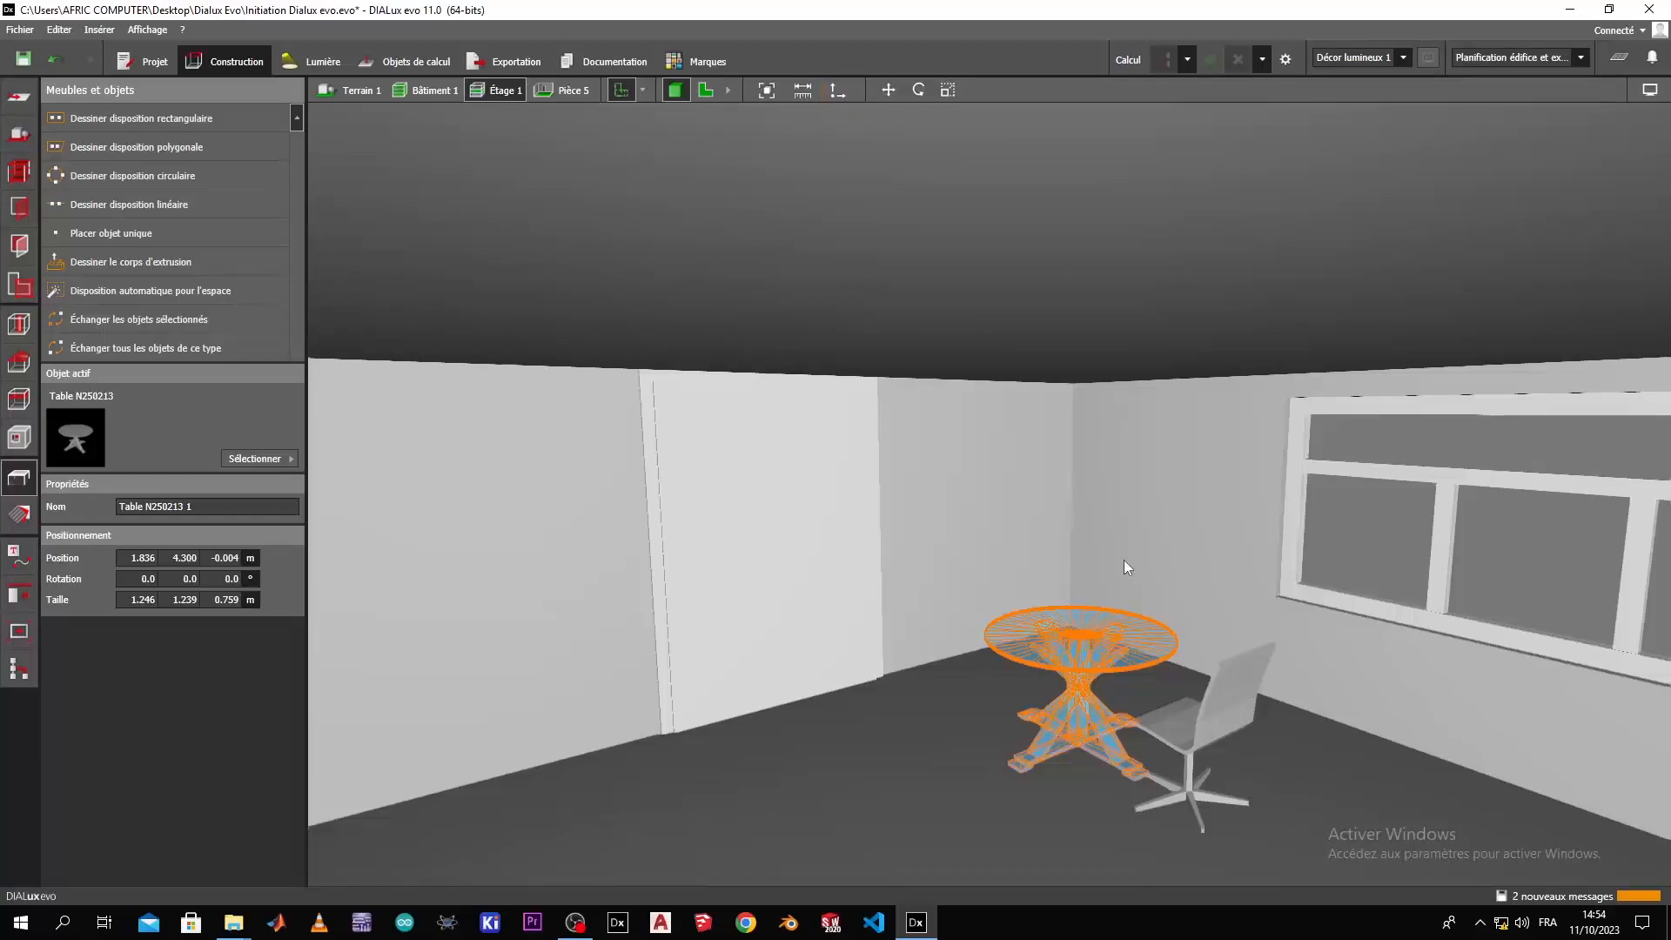
left_click(882, 677)
left_click(881, 729)
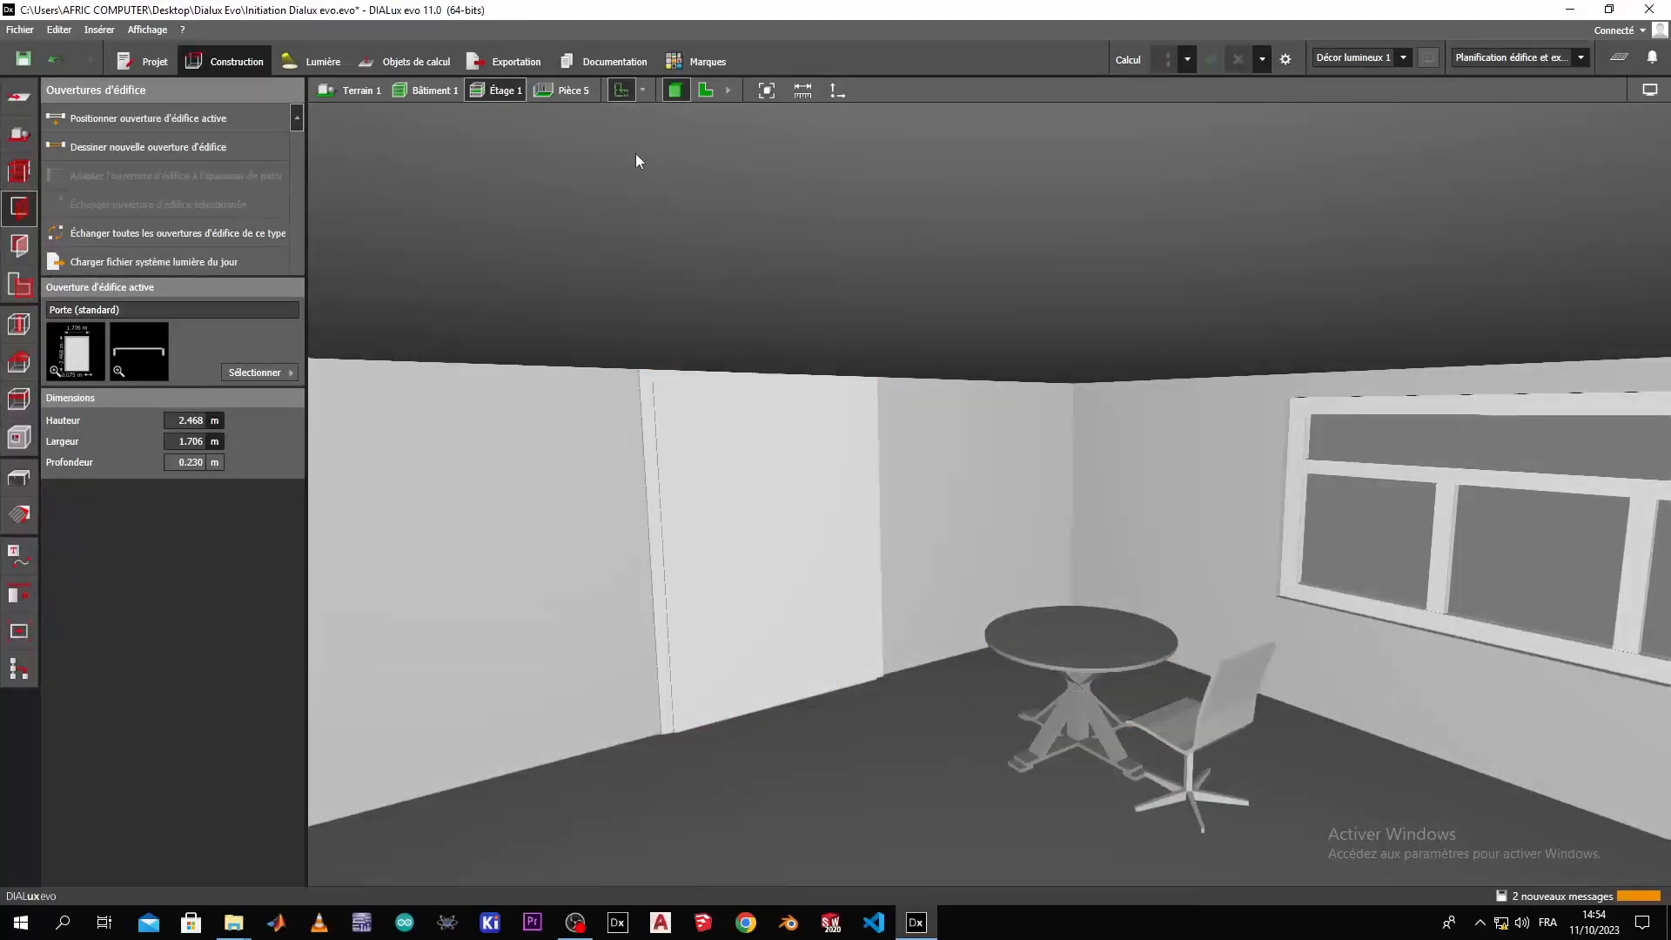
mouse_move(946, 829)
right_mouse_down()
mouse_move(828, 825)
mouse_move(971, 838)
right_mouse_up()
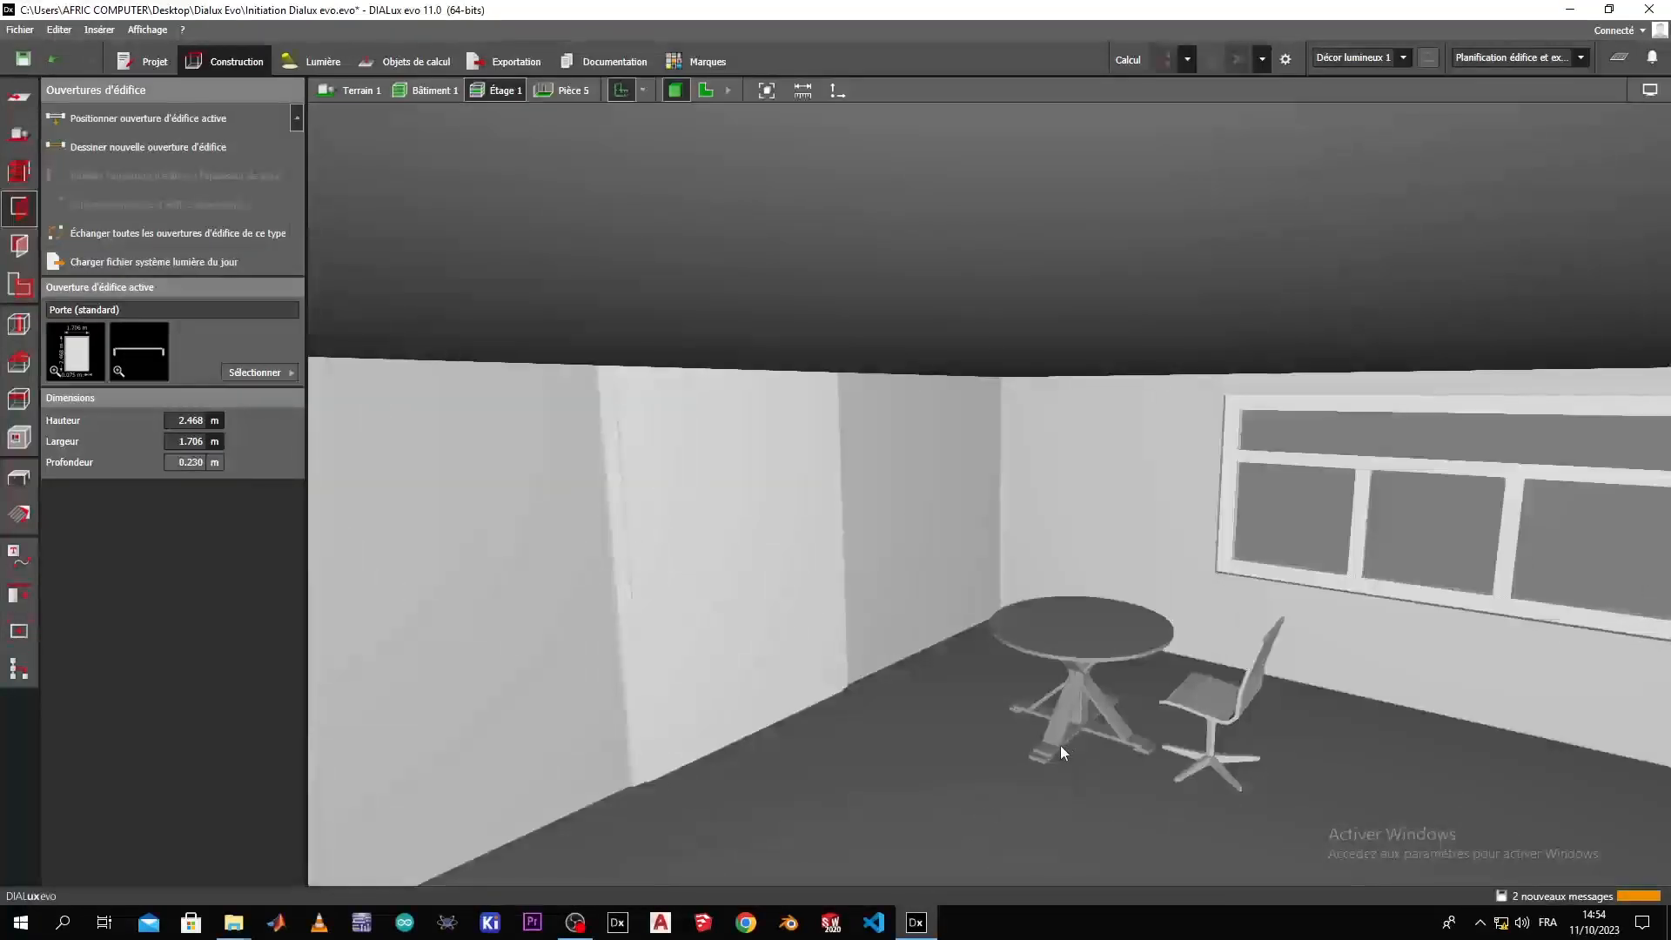
Copy the swivel chair to the opposite side of the table at X 0.902 m and rotate the copy 180° to face it.
left_click(1214, 726)
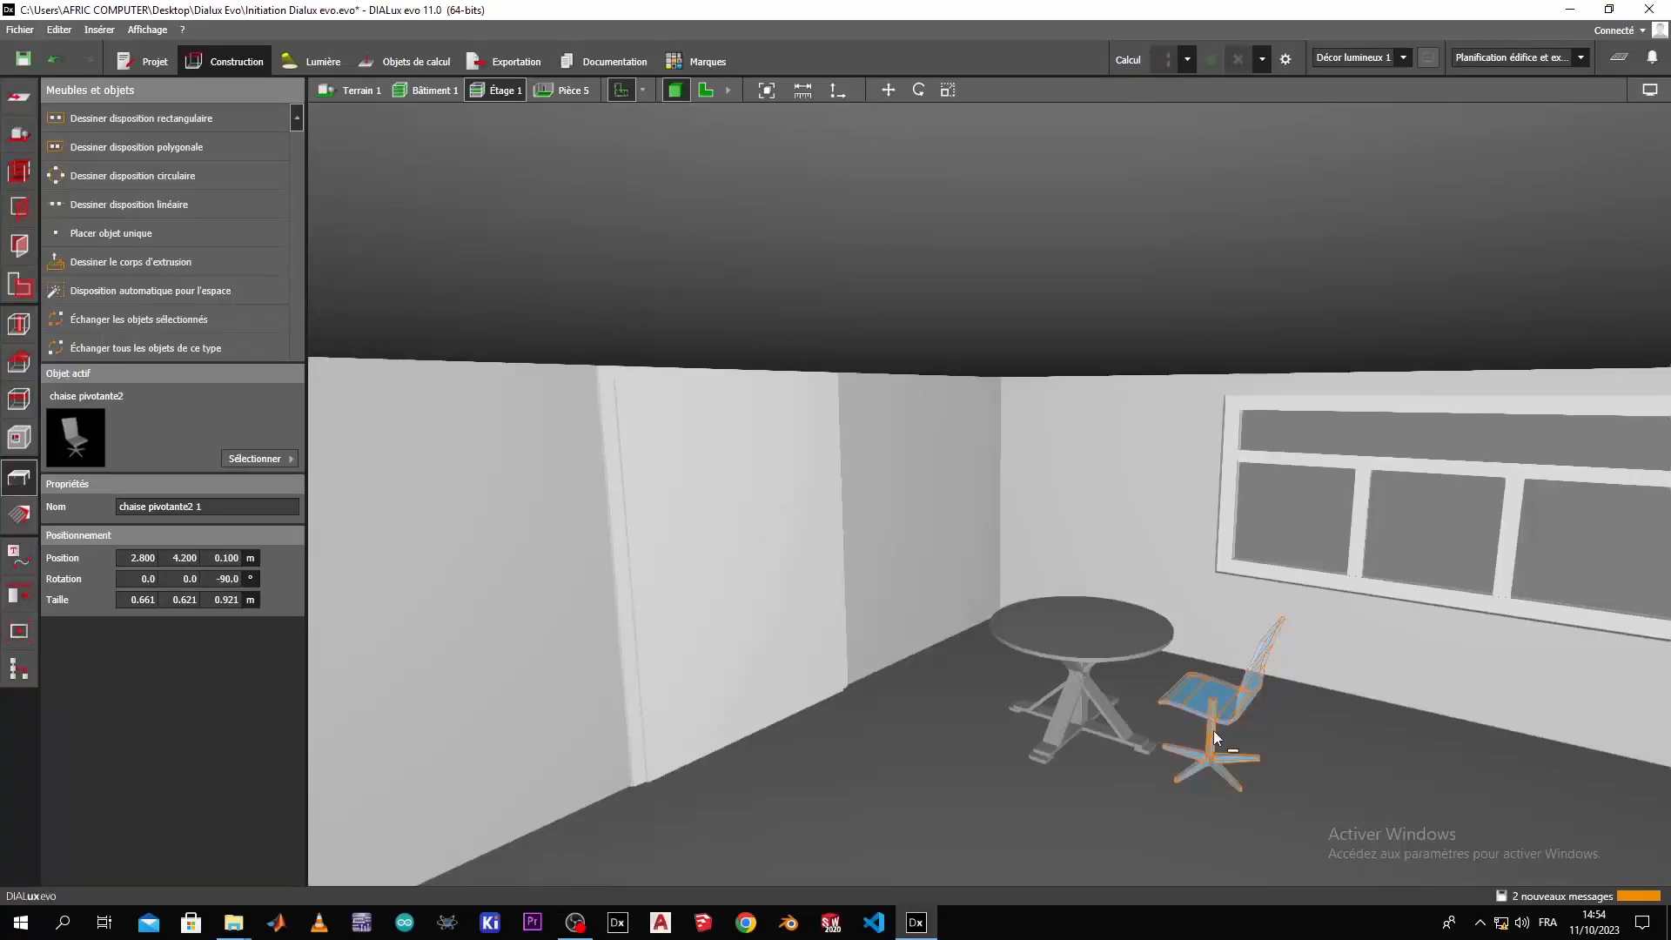
key("ctrl+v")
left_click_drag(1334, 799, 1030, 750)
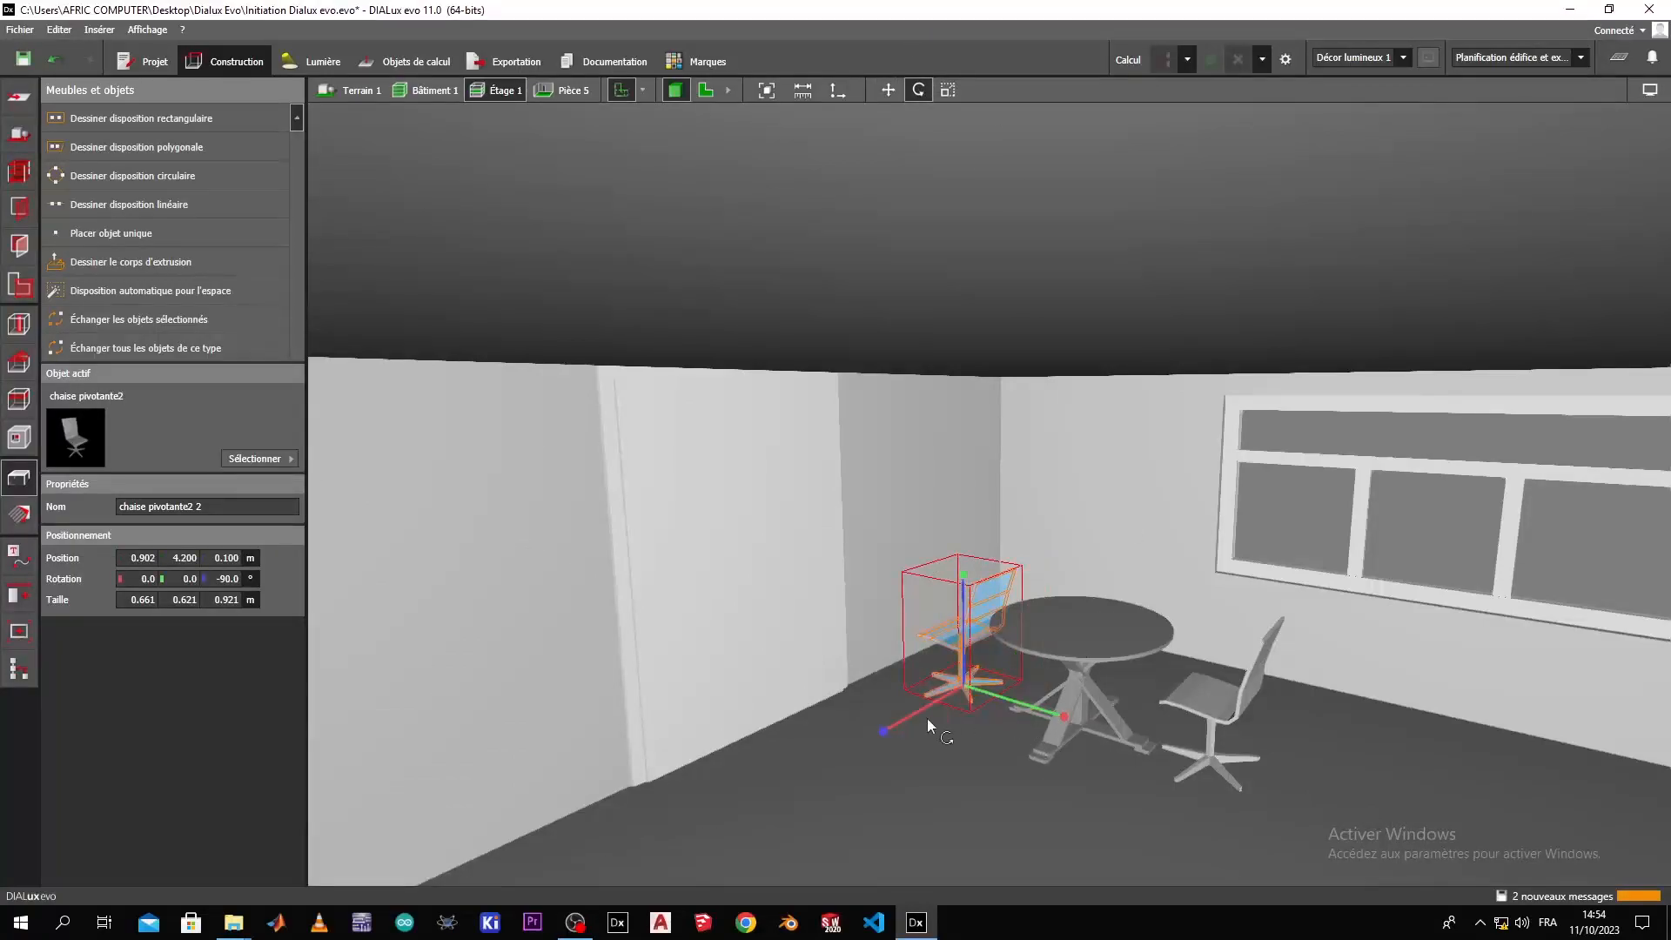
left_click_drag(878, 729, 1124, 583)
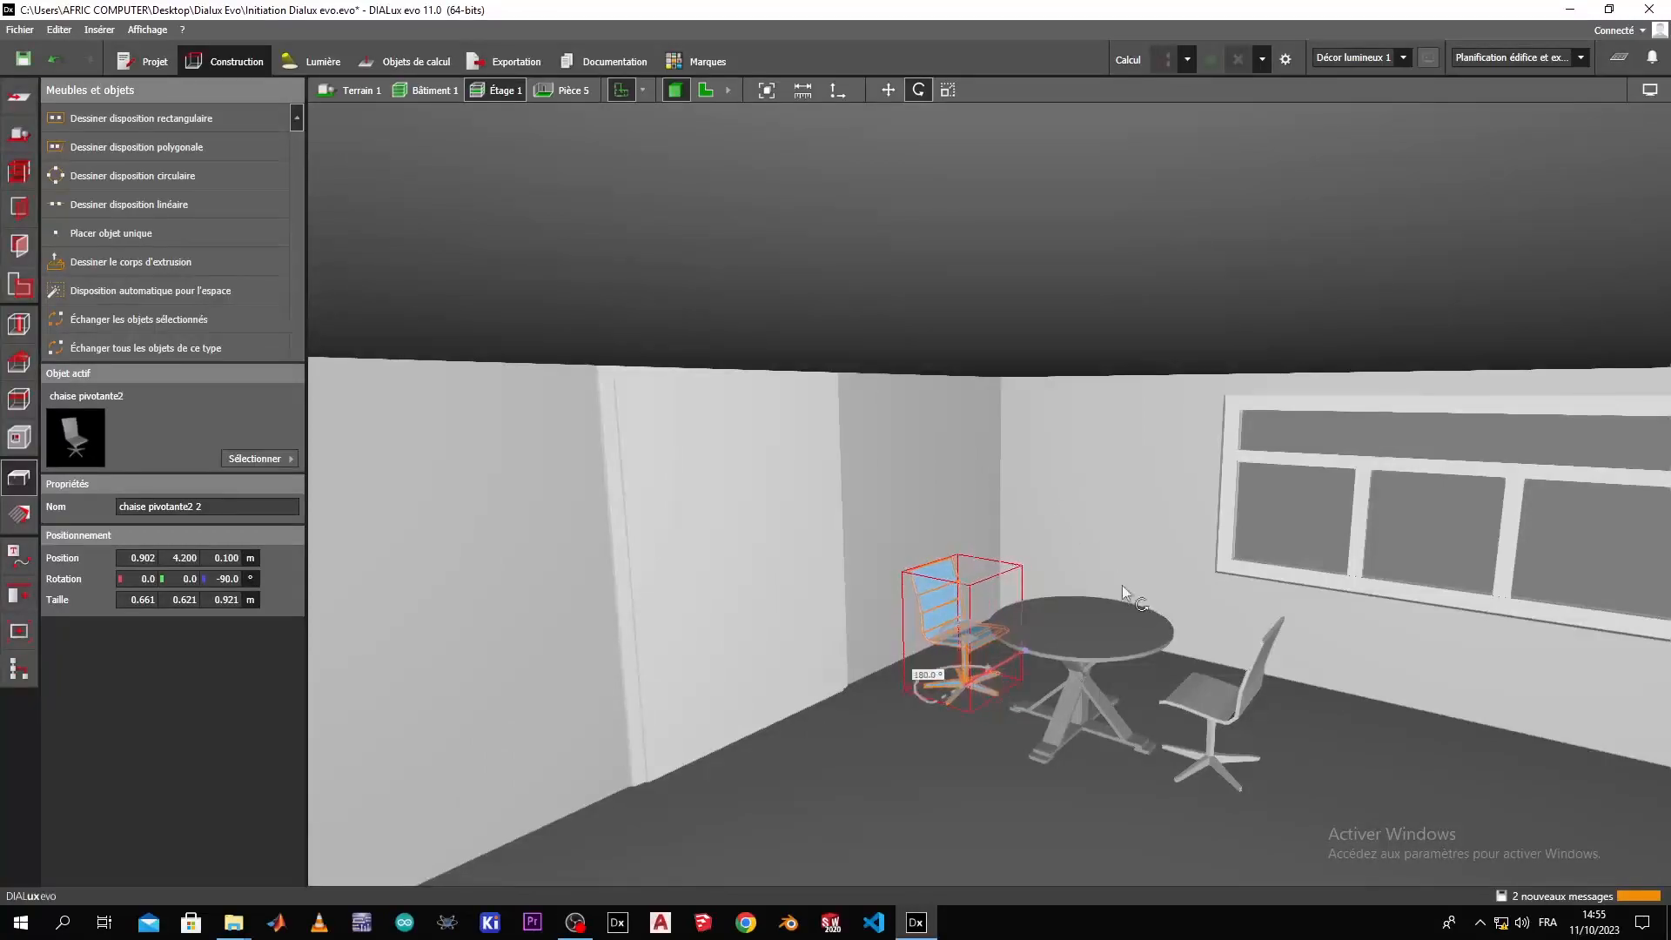
mouse_move(956, 788)
right_mouse_down()
mouse_move(1146, 796)
mouse_move(928, 804)
right_mouse_up()
left_click(927, 804)
Delete the door from the wall behind the table and chairs.
right_click_drag(985, 723, 1044, 615)
left_click(1044, 614)
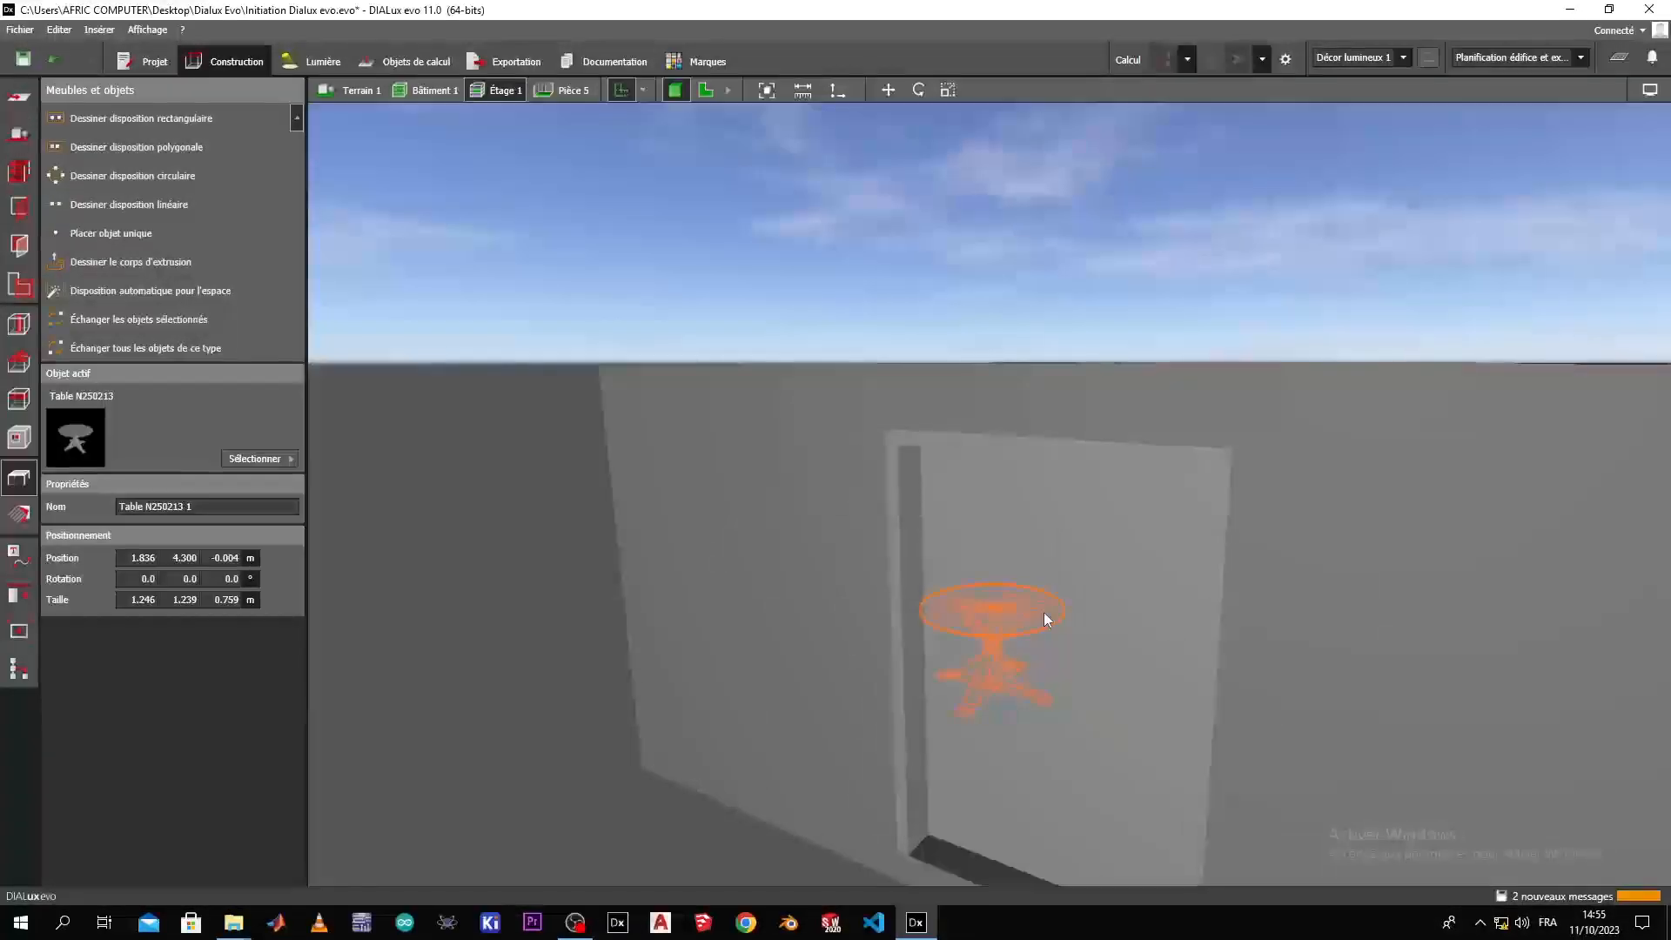
left_click(1070, 462)
key("Delete")
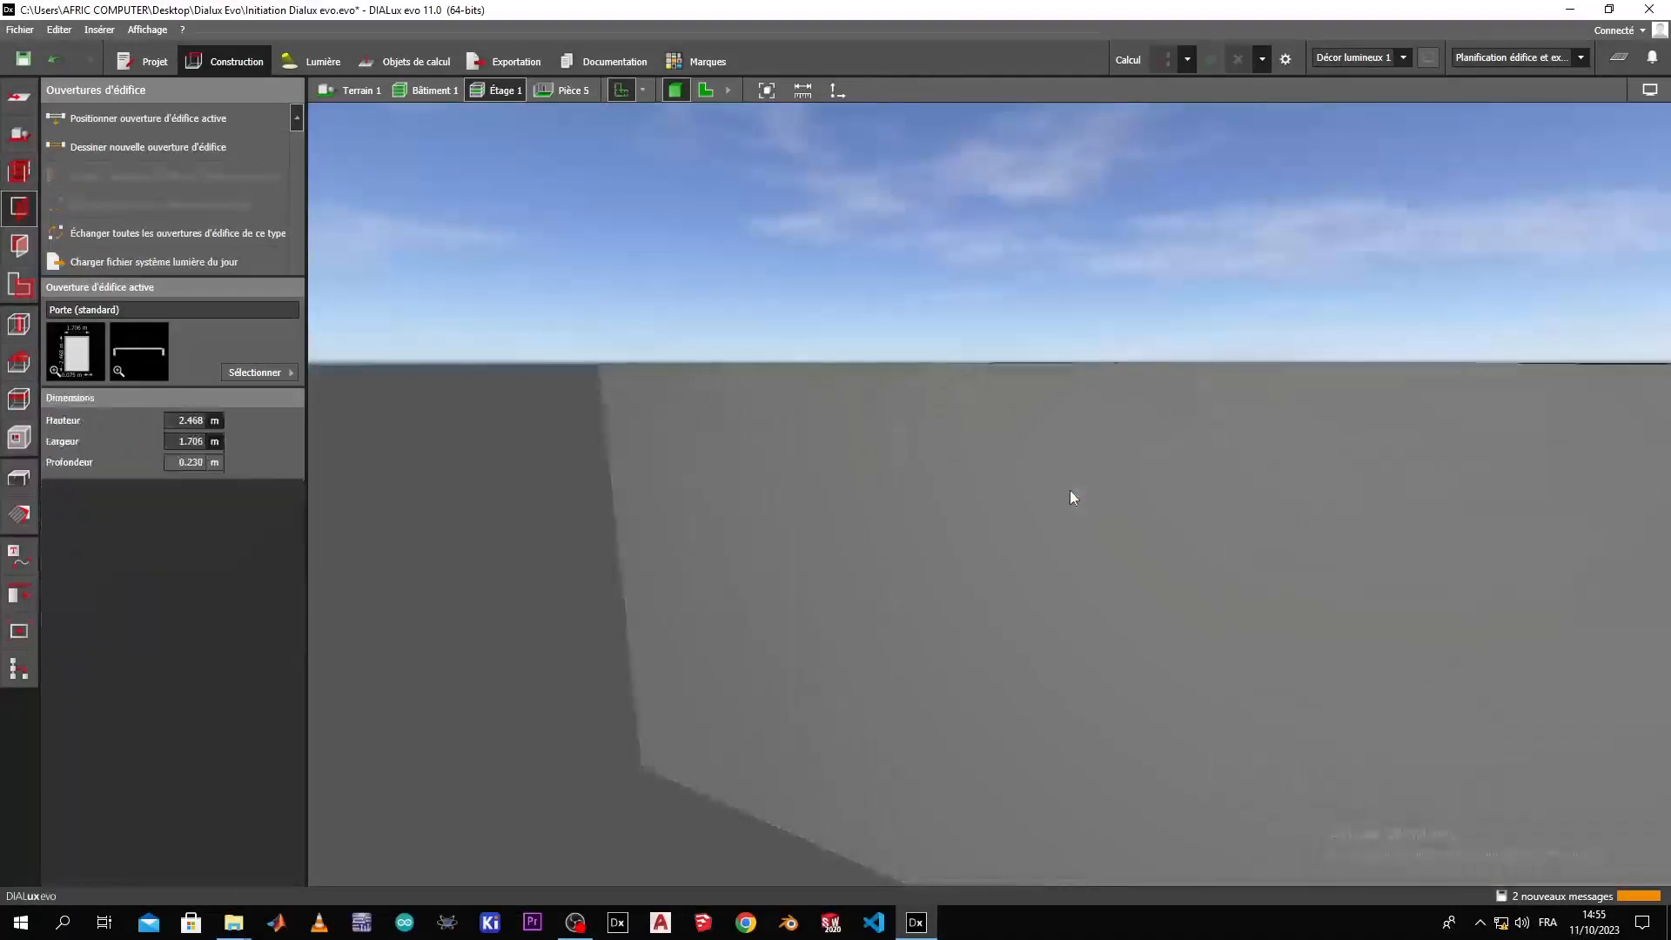
scroll(1094, 602, "up", 3)
right_click_drag(856, 694, 903, 636)
mouse_move(818, 731)
right_mouse_down()
mouse_move(660, 719)
mouse_move(548, 682)
mouse_move(578, 604)
mouse_move(708, 697)
mouse_move(578, 828)
mouse_move(513, 831)
mouse_move(678, 857)
mouse_move(746, 828)
mouse_move(1401, 705)
mouse_move(1033, 653)
mouse_move(670, 567)
mouse_move(653, 641)
mouse_move(580, 708)
mouse_move(597, 608)
mouse_move(702, 607)
mouse_move(714, 651)
mouse_move(765, 604)
mouse_move(794, 638)
mouse_move(776, 659)
mouse_move(817, 641)
mouse_move(795, 757)
mouse_move(835, 705)
mouse_move(833, 730)
right_mouse_up()
right_click_drag(732, 779, 702, 801)
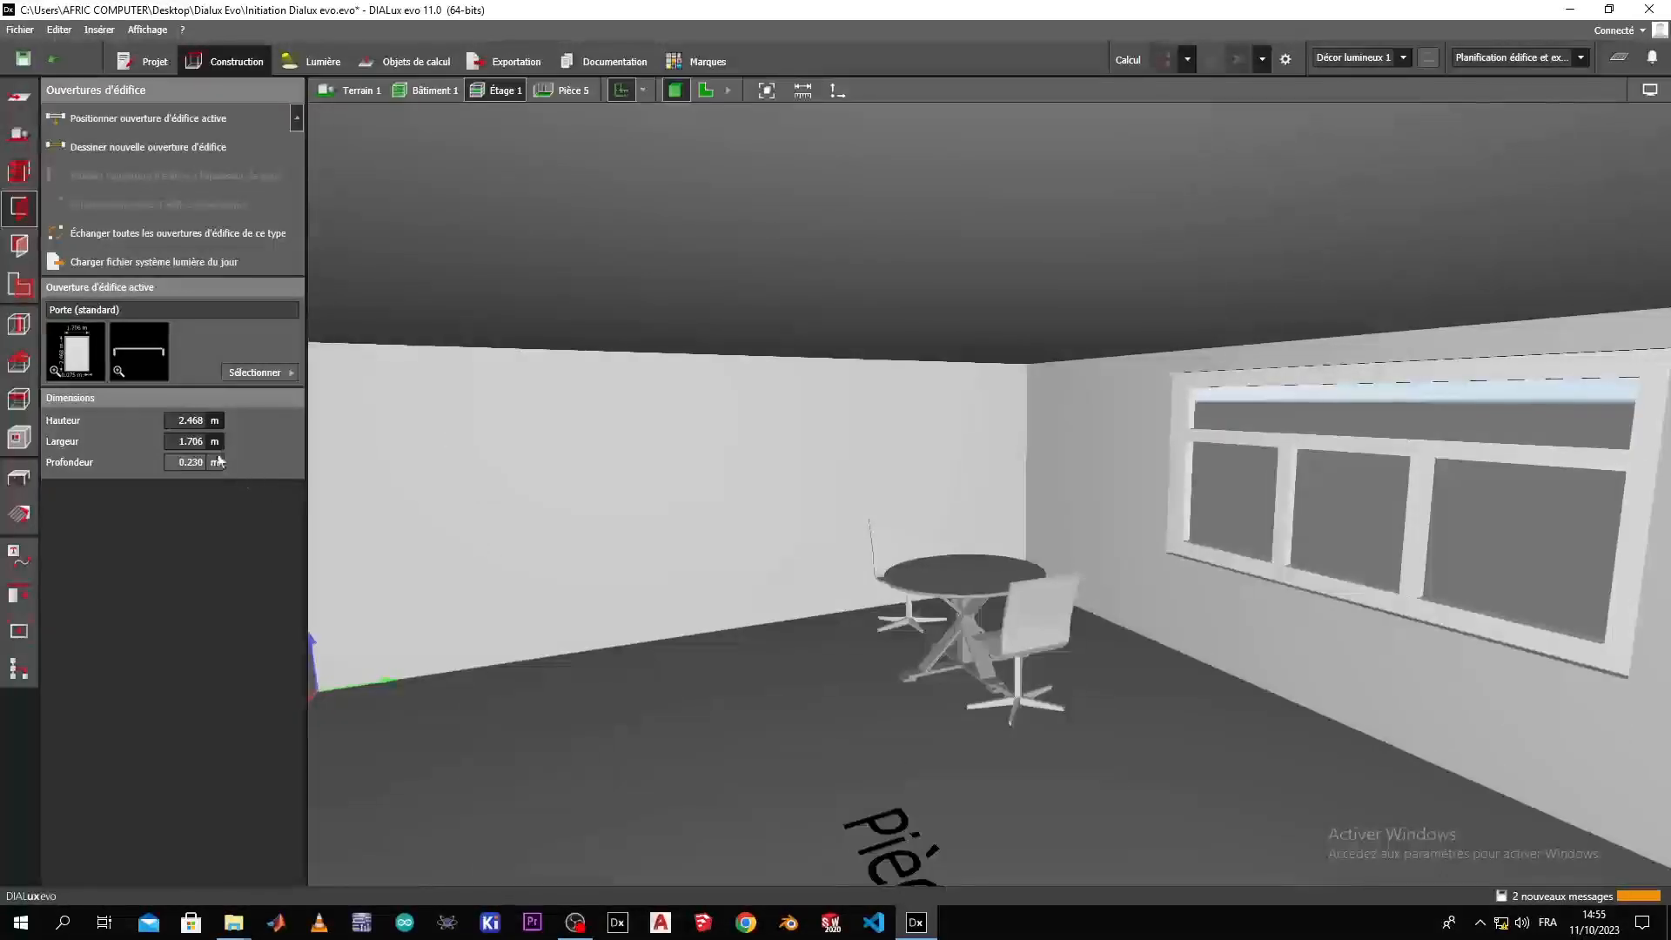
left_click(246, 373)
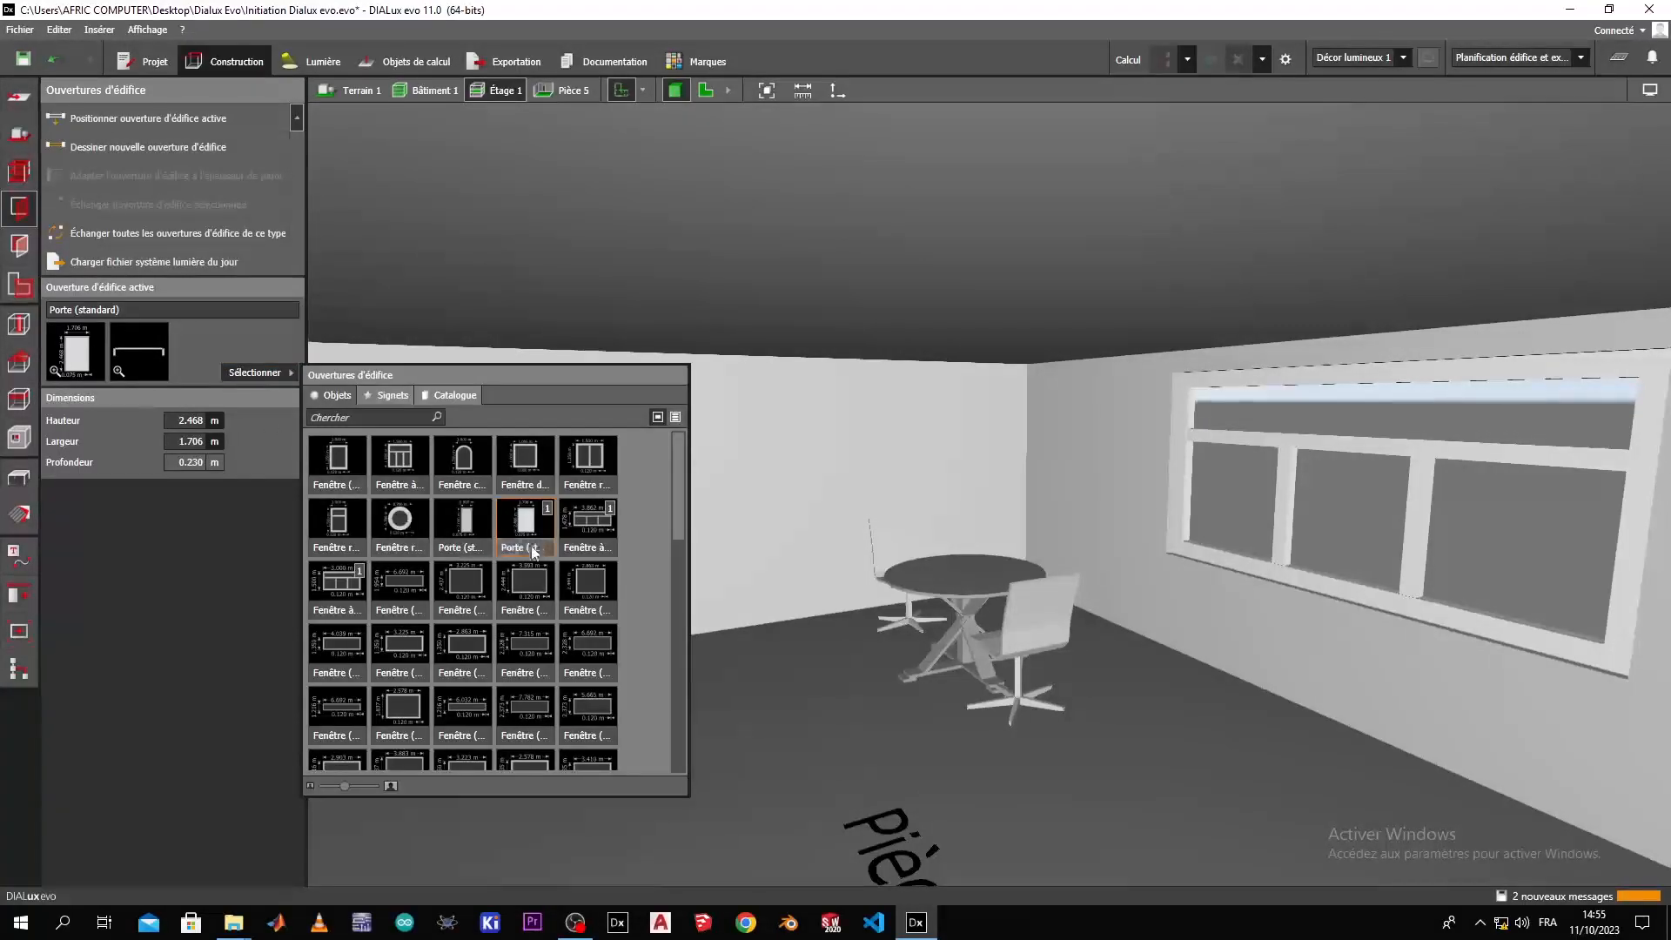
left_click(113, 549)
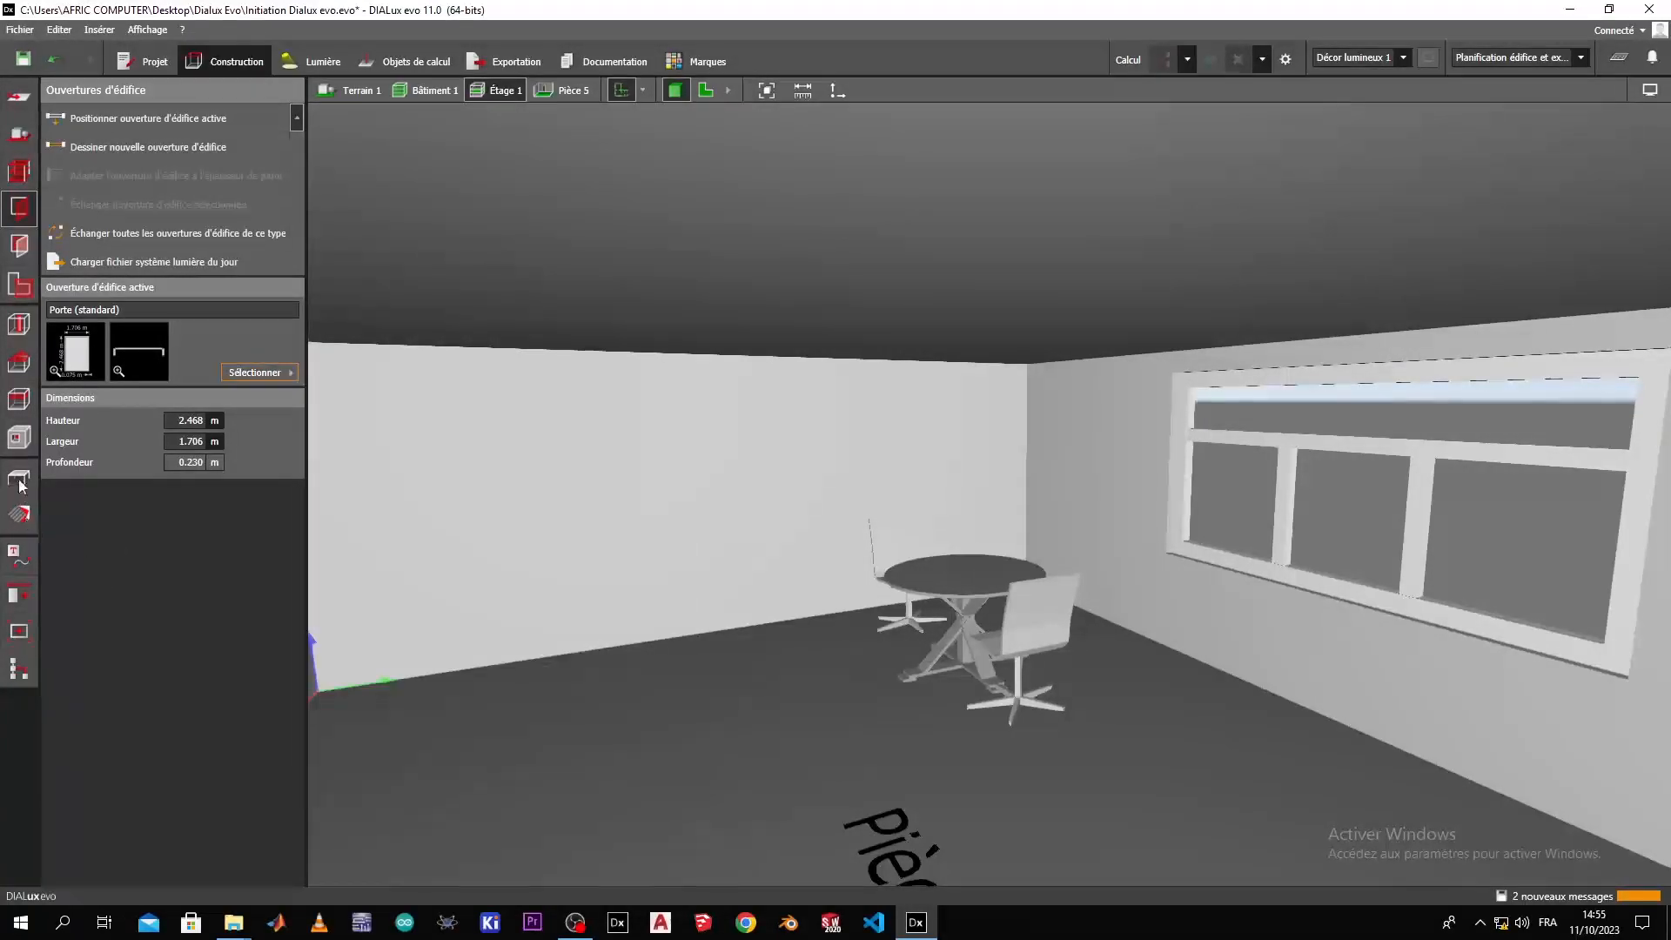
Place a single 100x30x200 shelf unit from the object library on the floor near the table at X 0.340 m, Y 1.580 m.
left_click(21, 484)
left_click(258, 458)
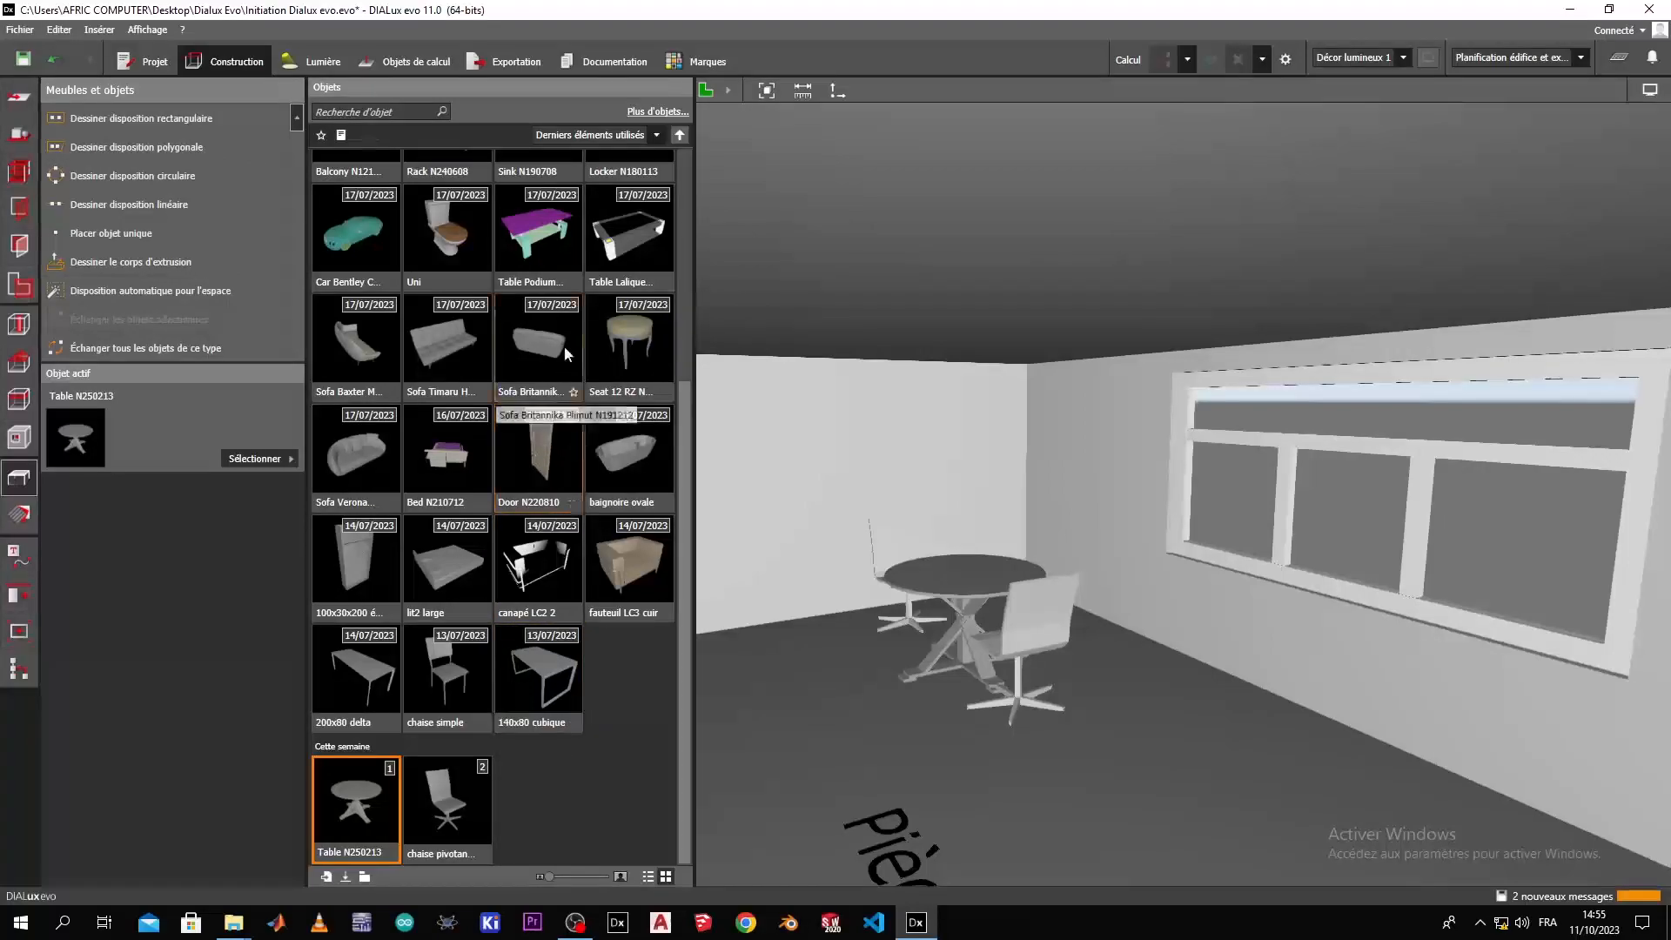
scroll(585, 305, "up", 5)
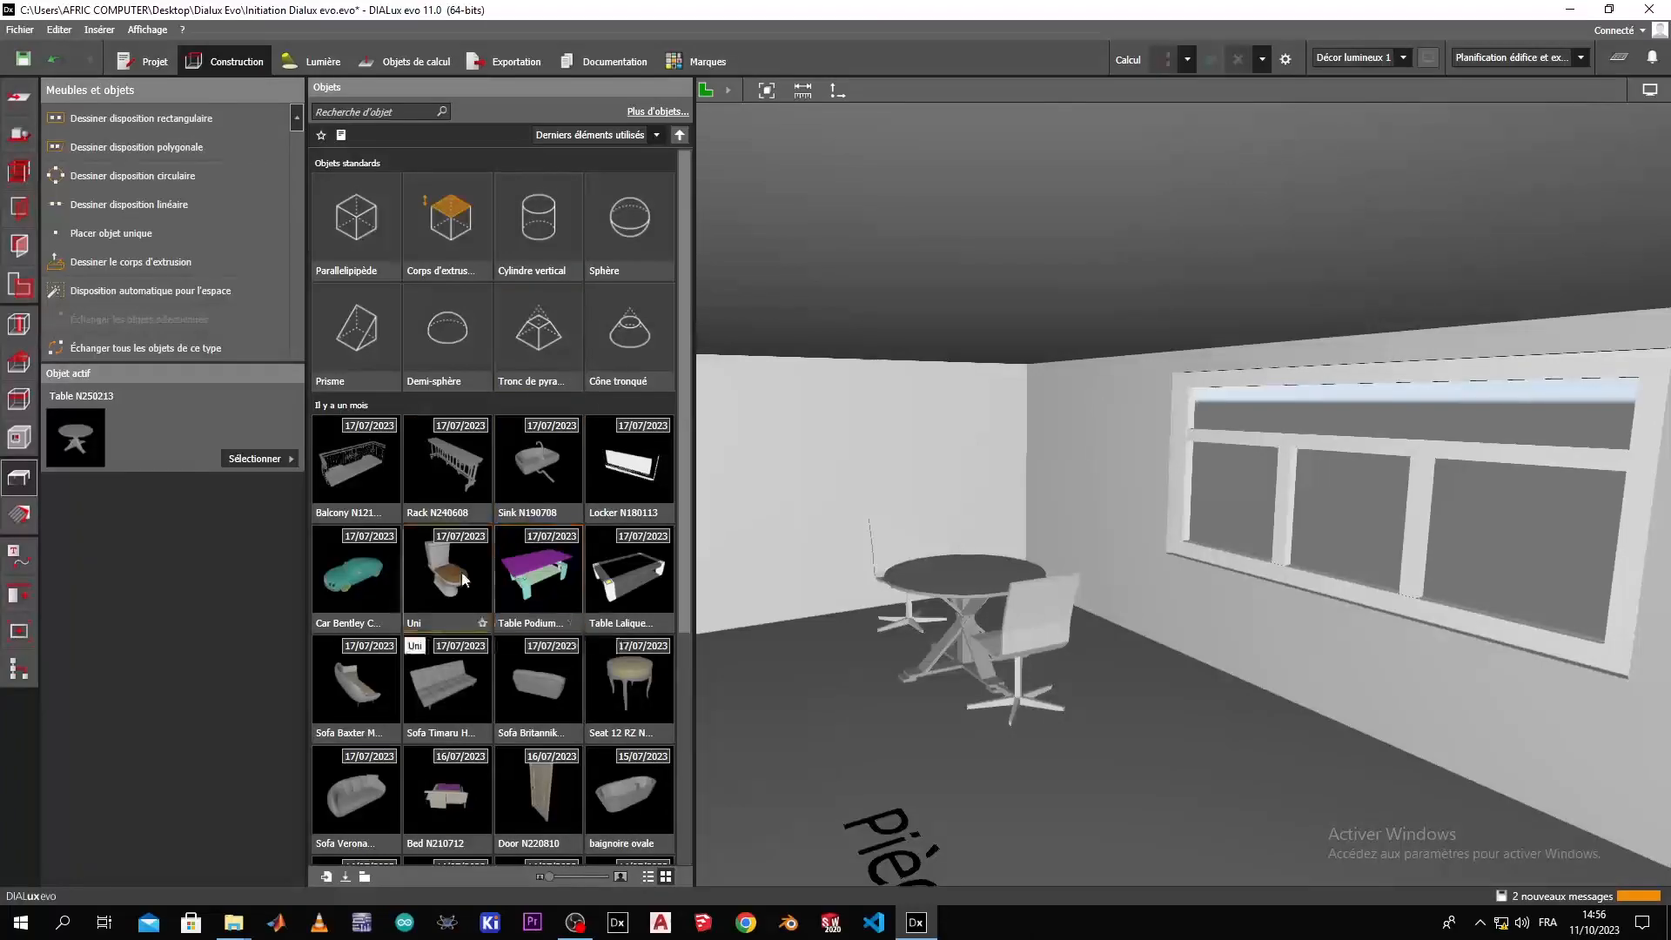
scroll(373, 583, "down", 4)
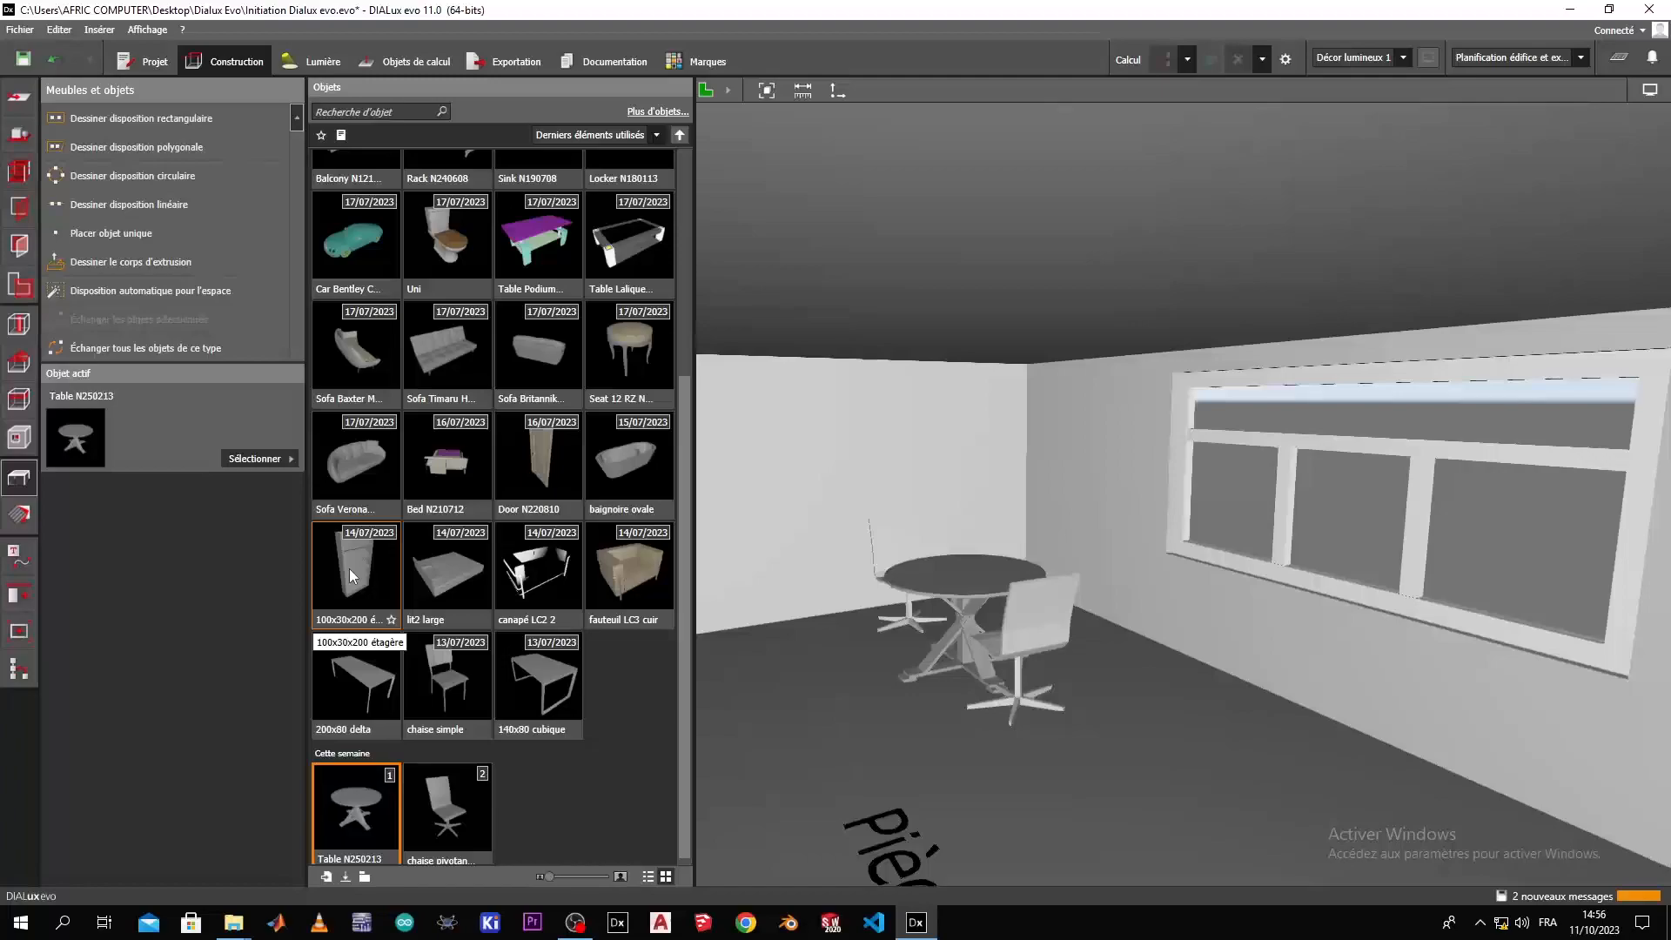
left_click(348, 567)
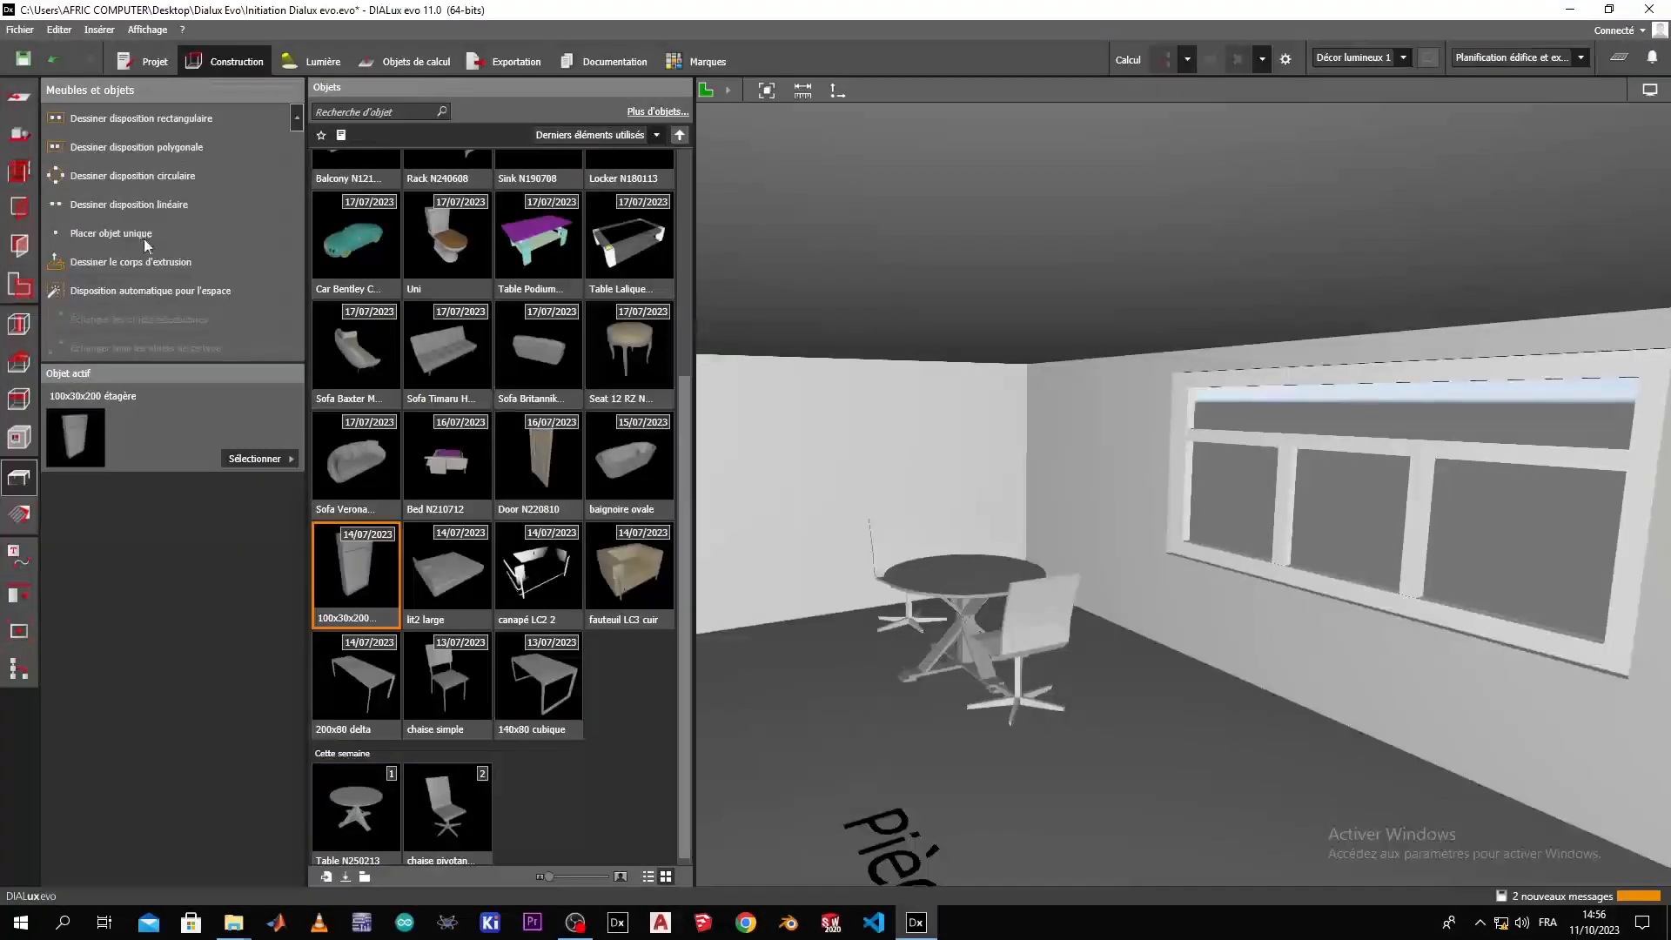
left_click(130, 235)
left_click(567, 661)
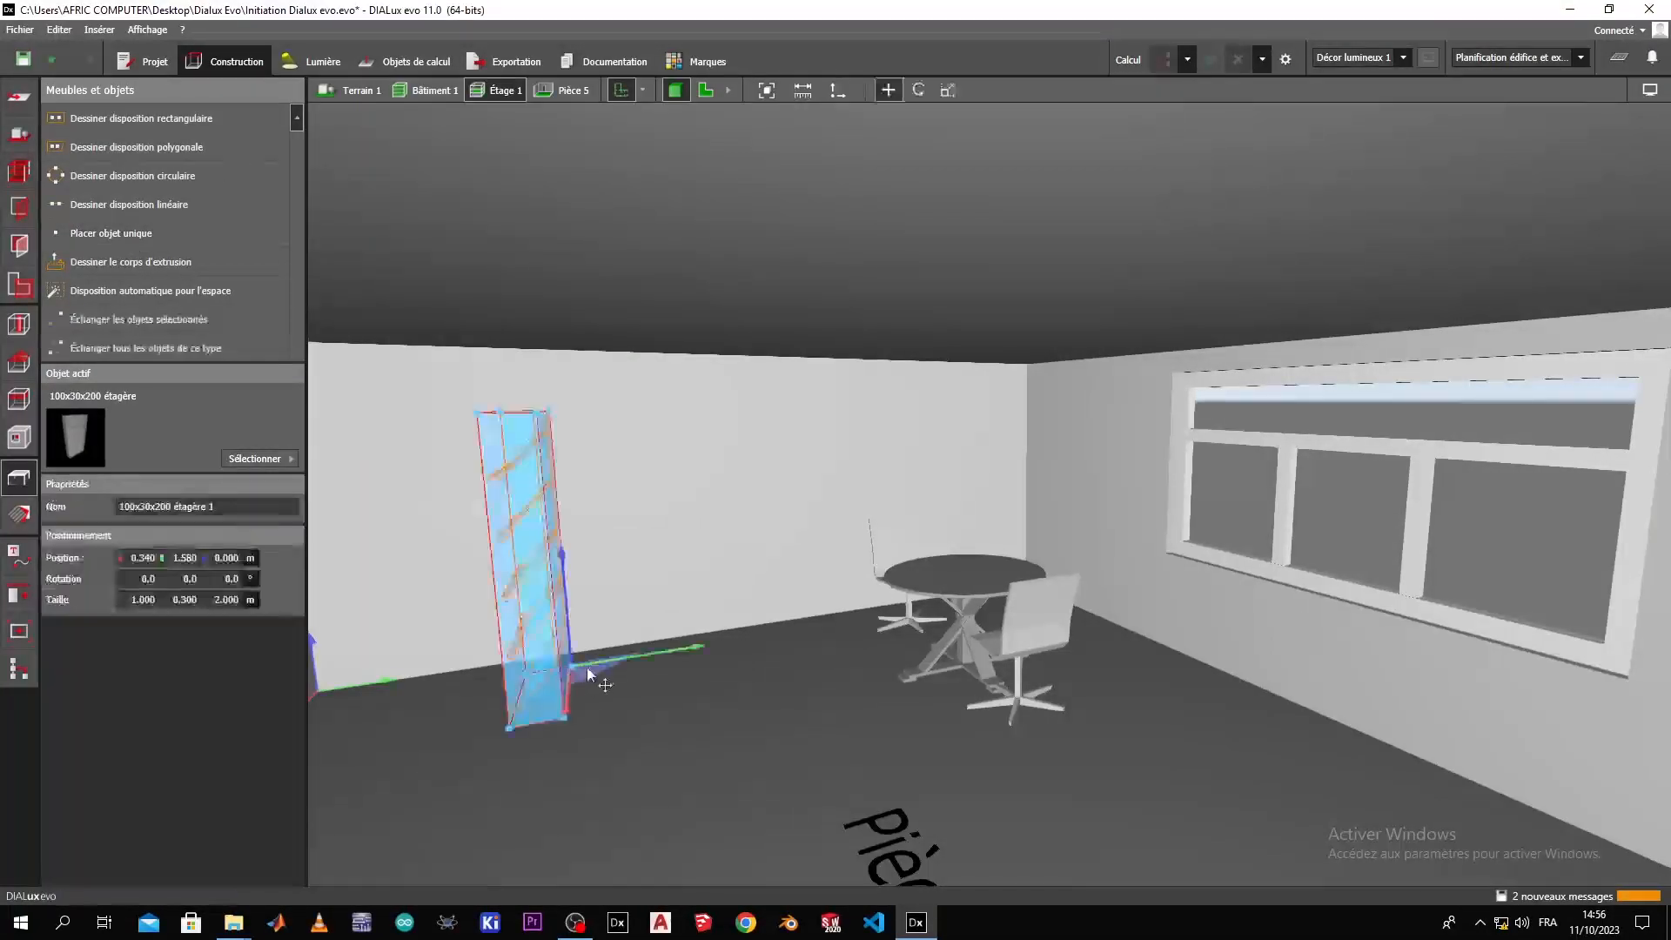
Rotate the shelf unit to -83.0° about its vertical axis and save the project.
right_click_drag(607, 720, 620, 787)
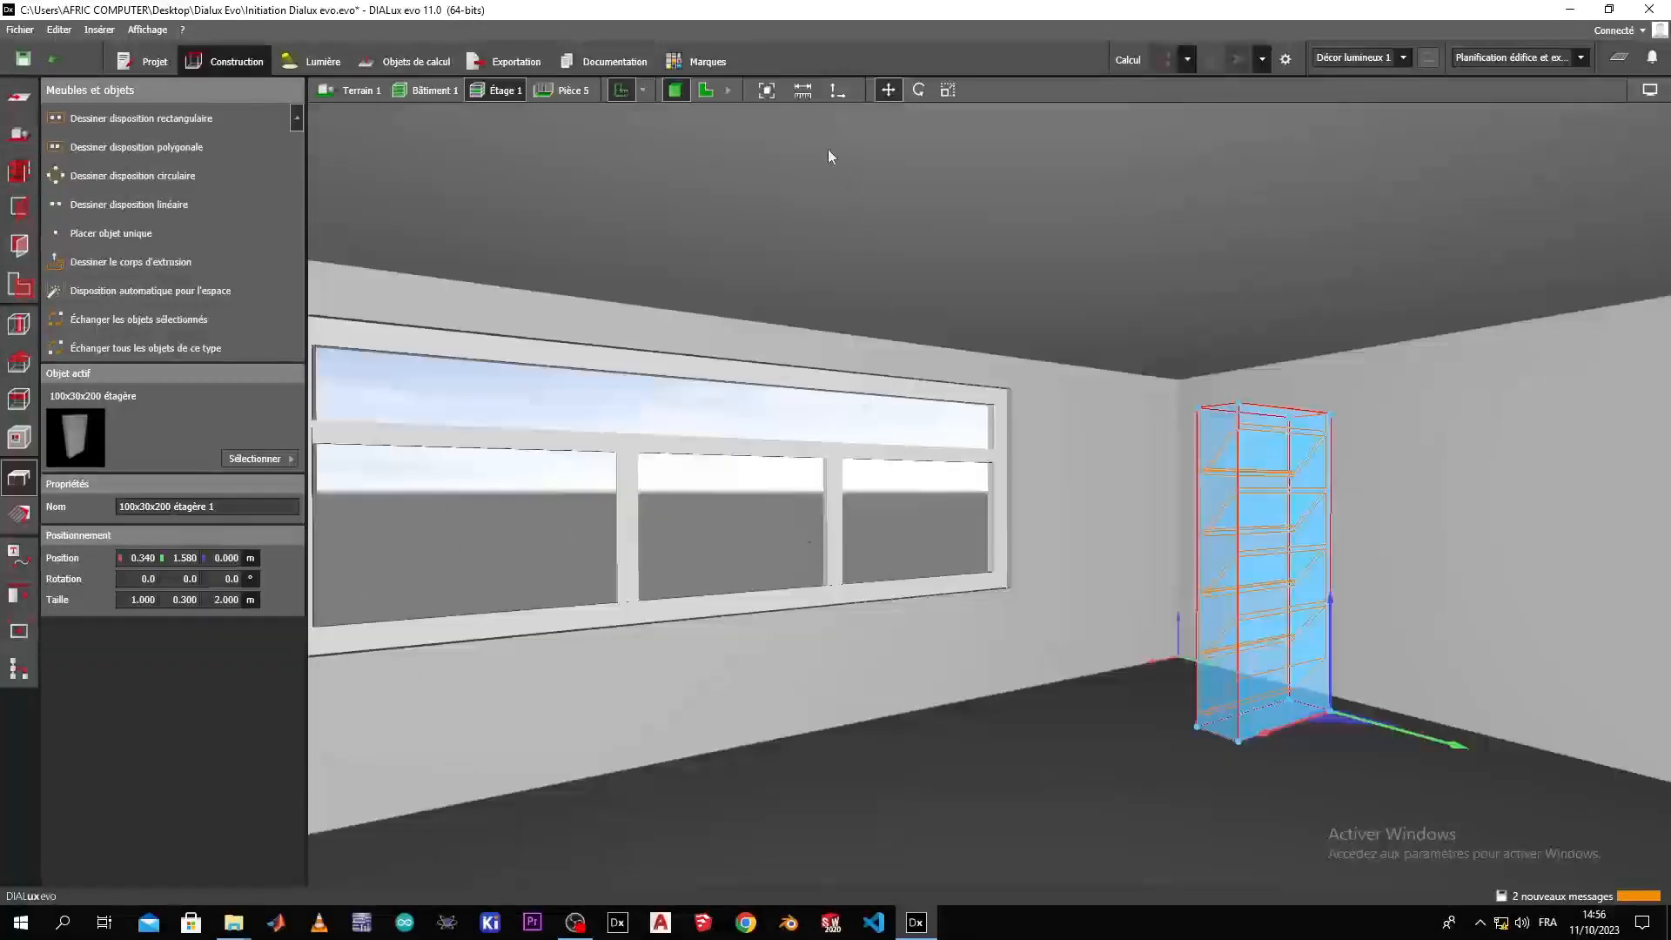
left_click(918, 90)
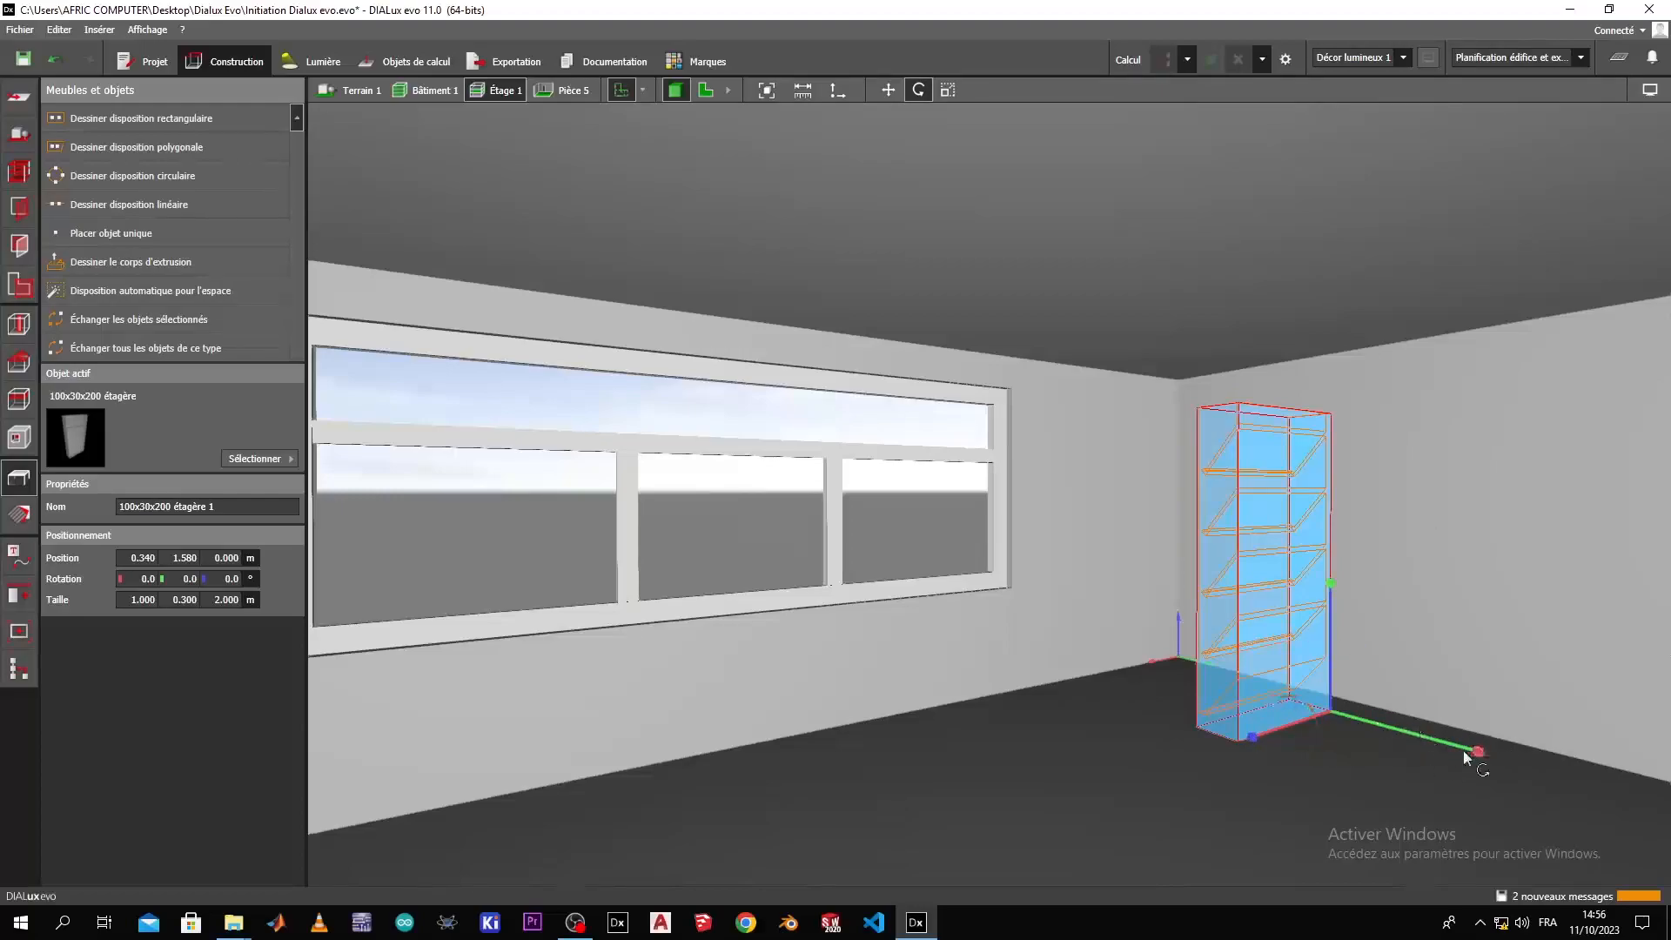
mouse_move(1471, 753)
left_mouse_down()
mouse_move(1446, 527)
mouse_move(1474, 761)
mouse_move(1504, 743)
mouse_move(1494, 755)
left_mouse_up()
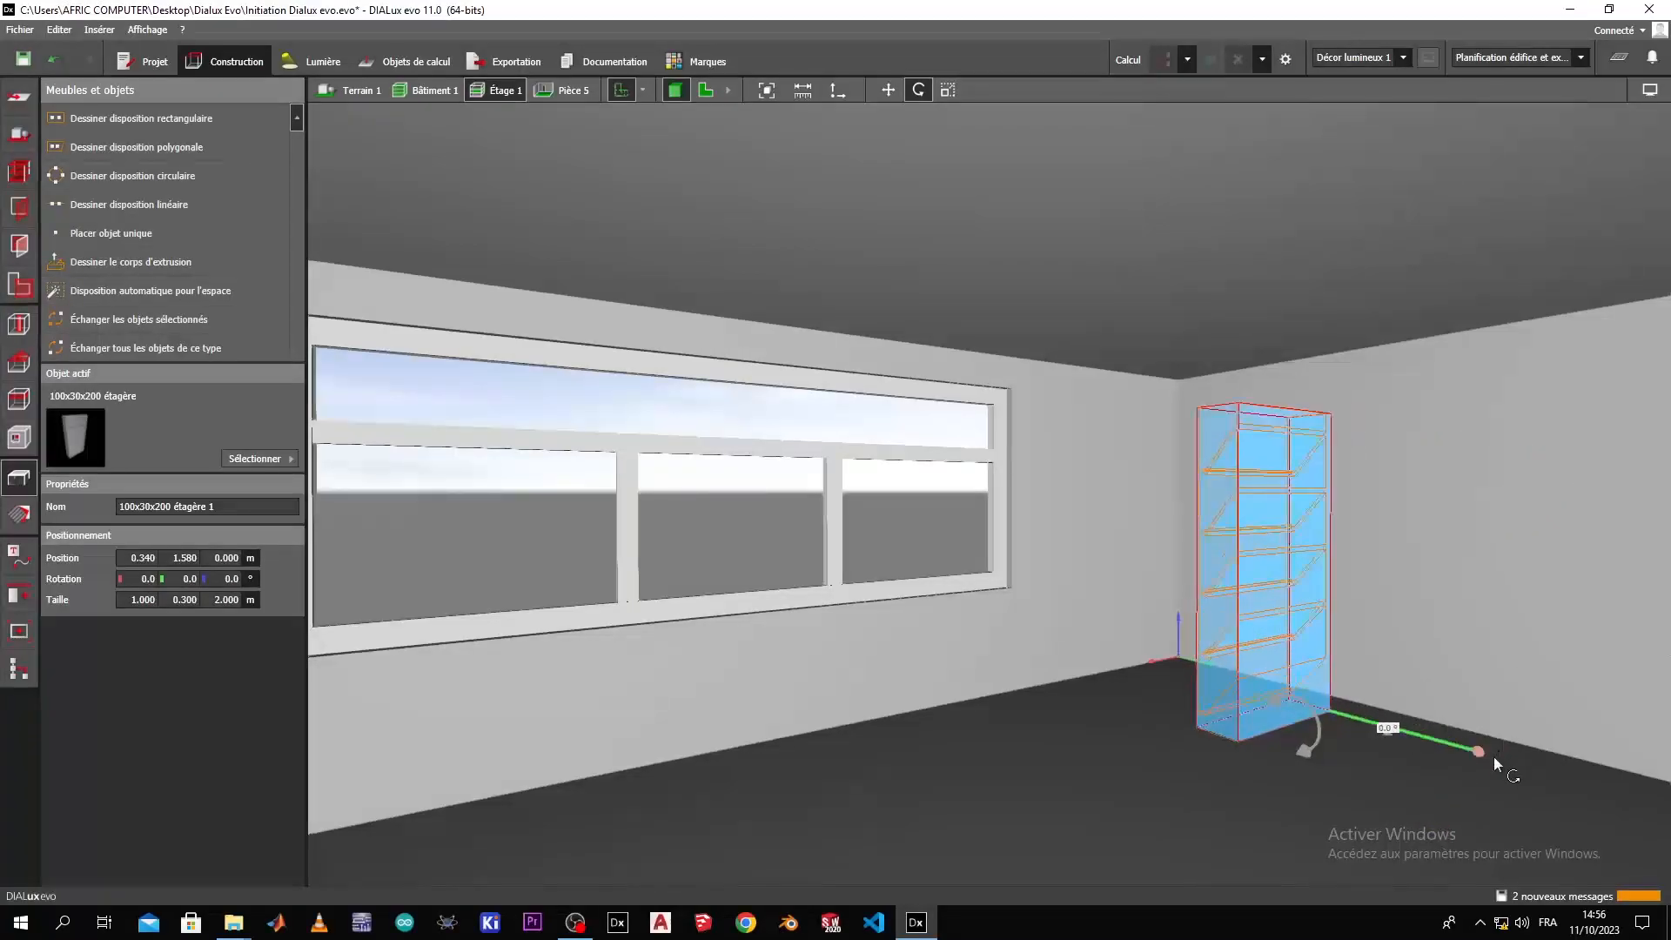
left_click_drag(1250, 739, 818, 595)
left_click(1214, 798)
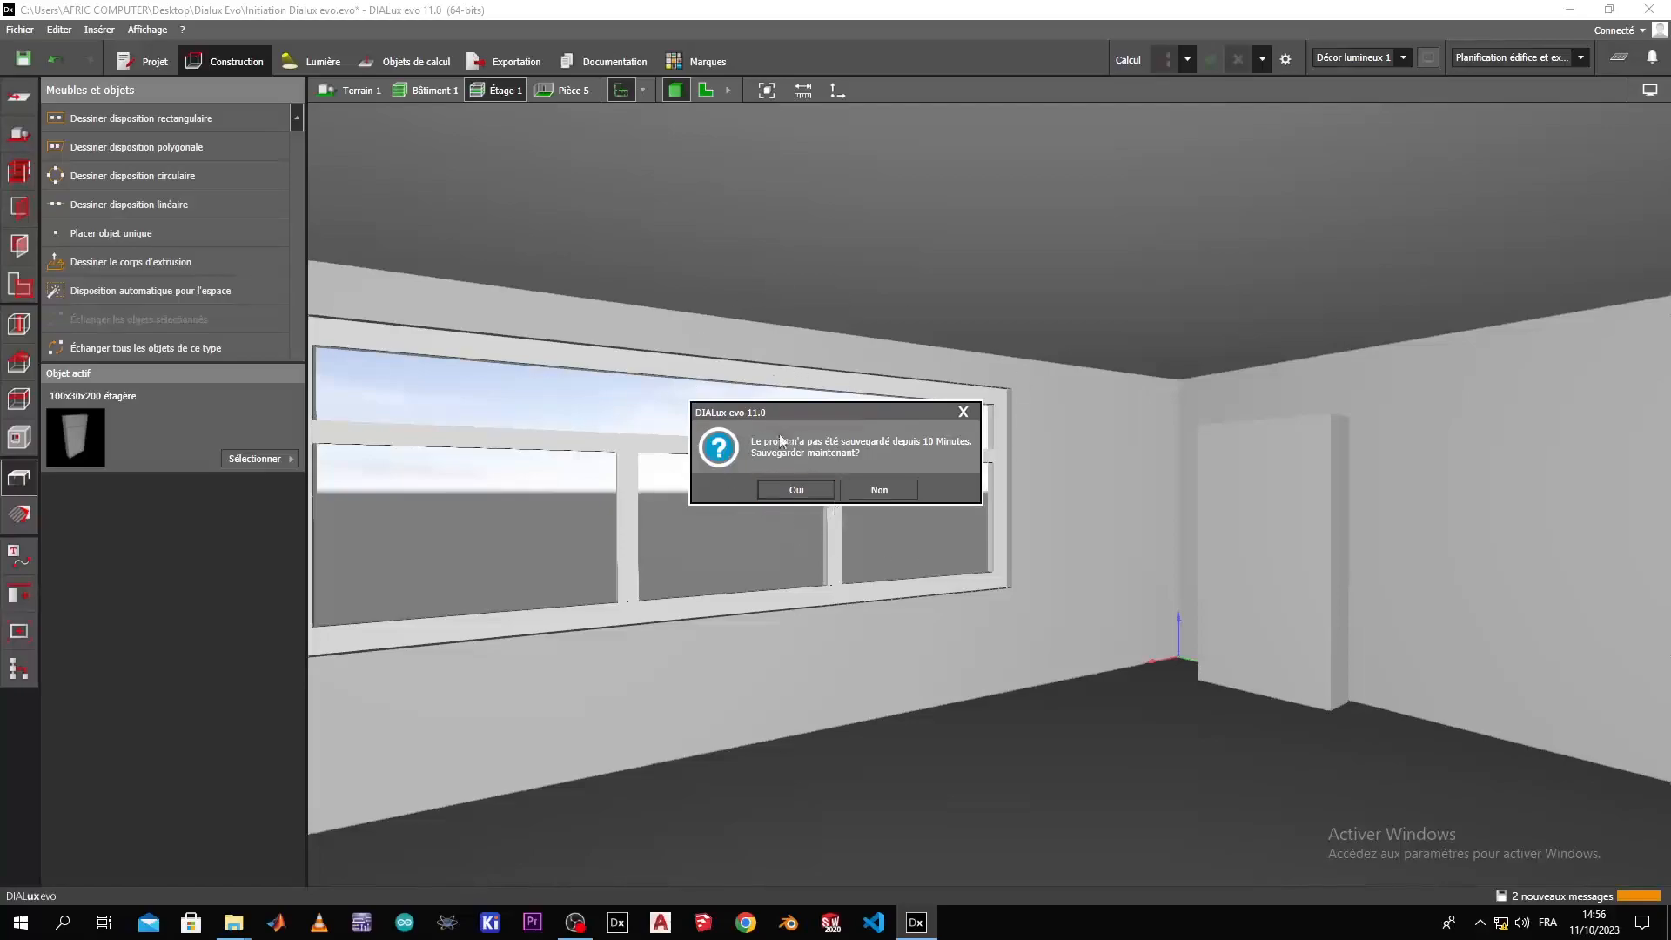
left_click(796, 490)
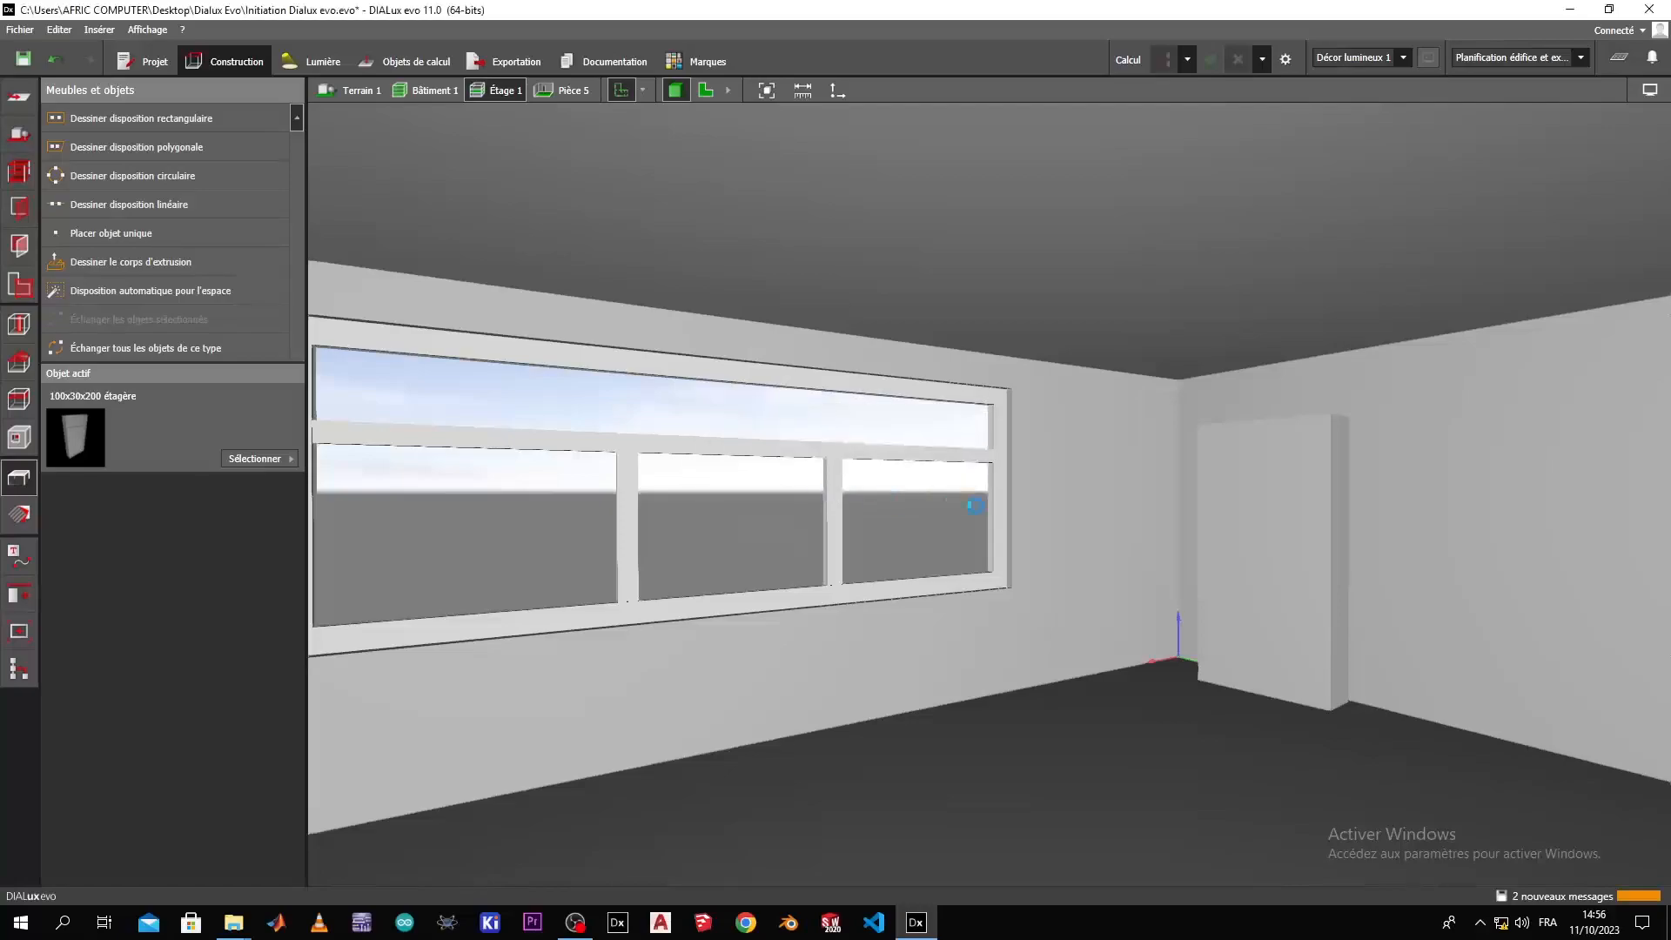
Turn the shelf unit around to 97.0° about its vertical axis so its shelves face into the room.
left_click(1230, 630)
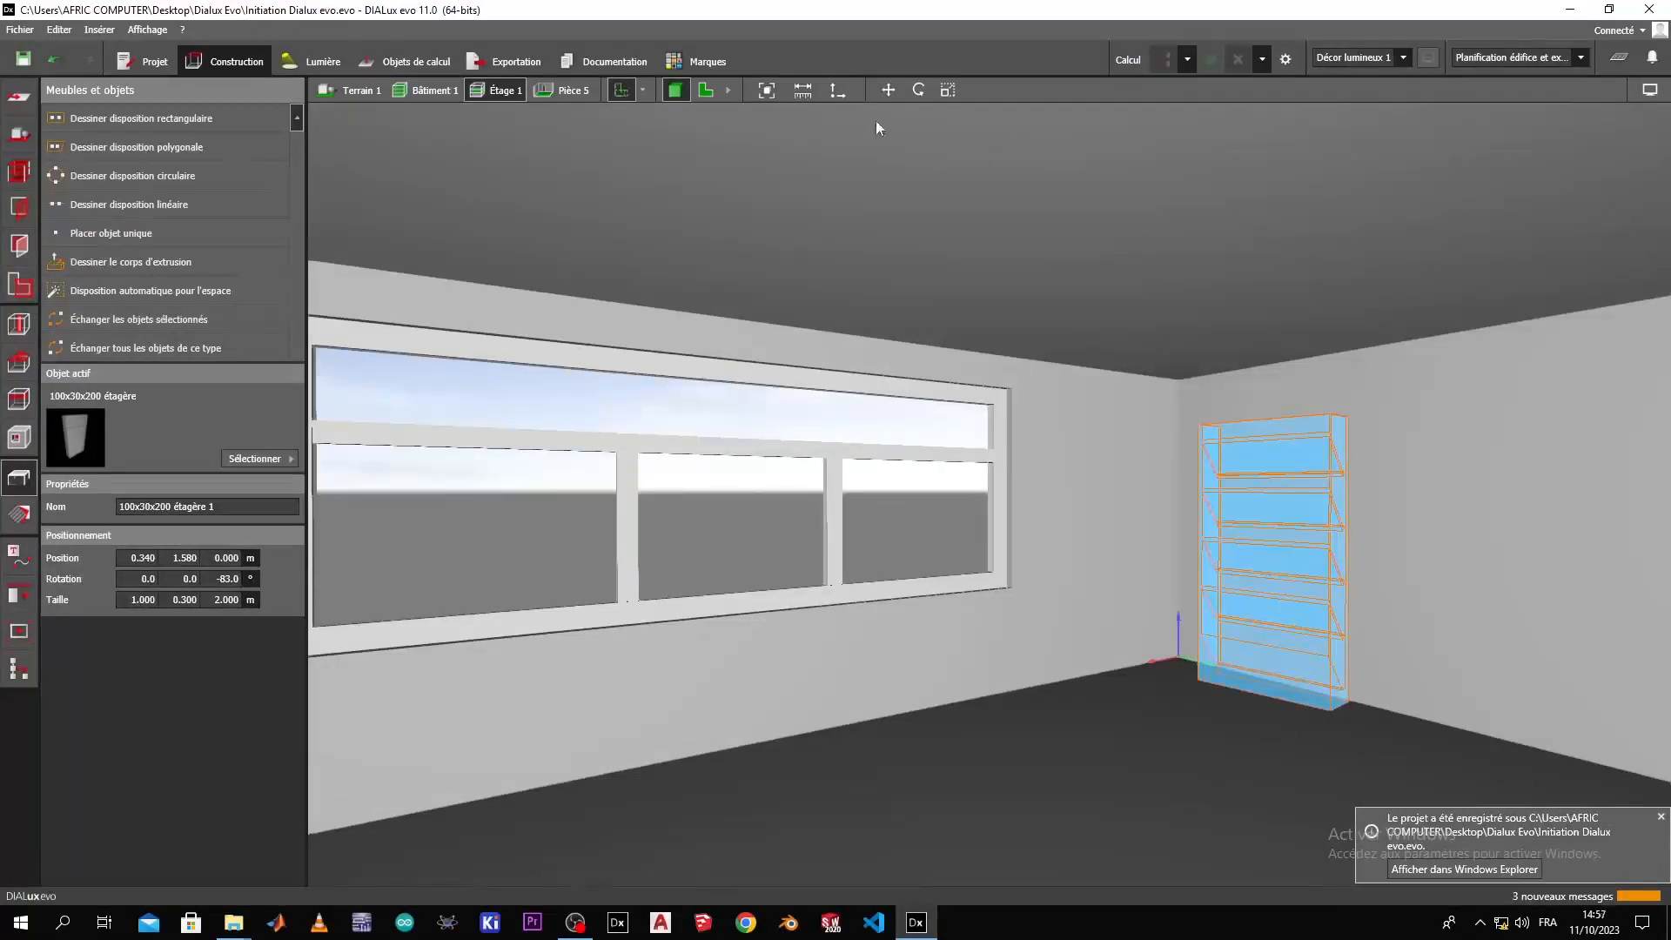
left_click(918, 91)
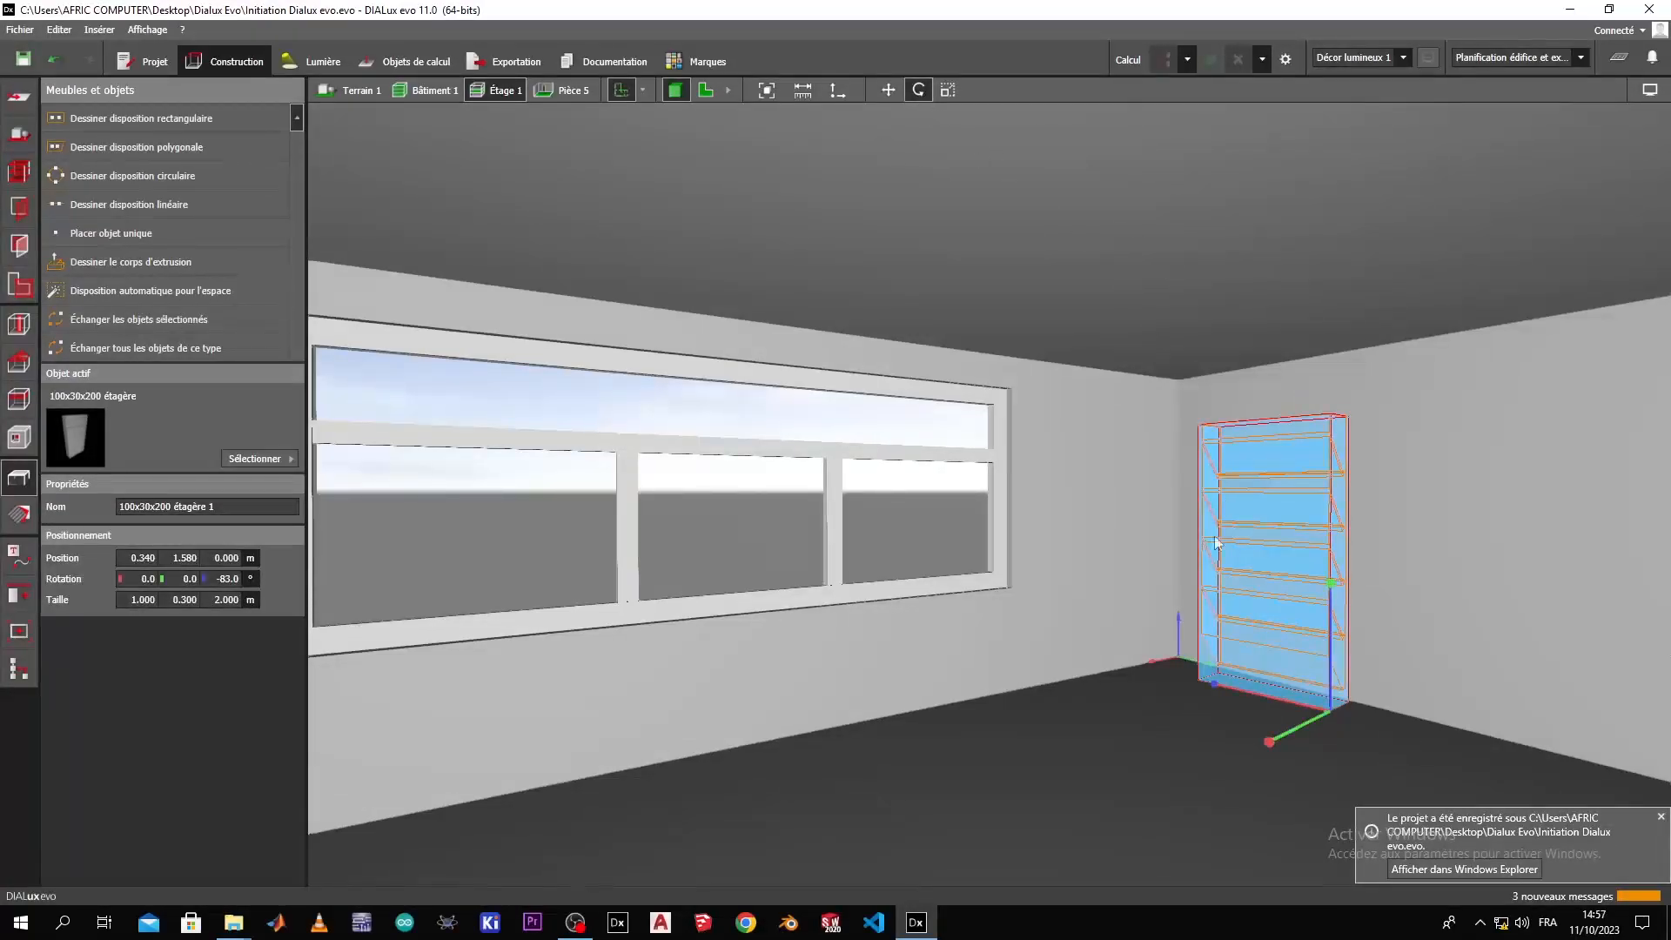
left_click_drag(1220, 688, 1579, 763)
right_click_drag(1260, 804, 1079, 711)
scroll(1063, 703, "up", 2)
left_click(821, 623)
Move the shelf unit back against the wall to X 0.122 m, working in the rear elevation view.
right_click_drag(1331, 836, 1047, 918)
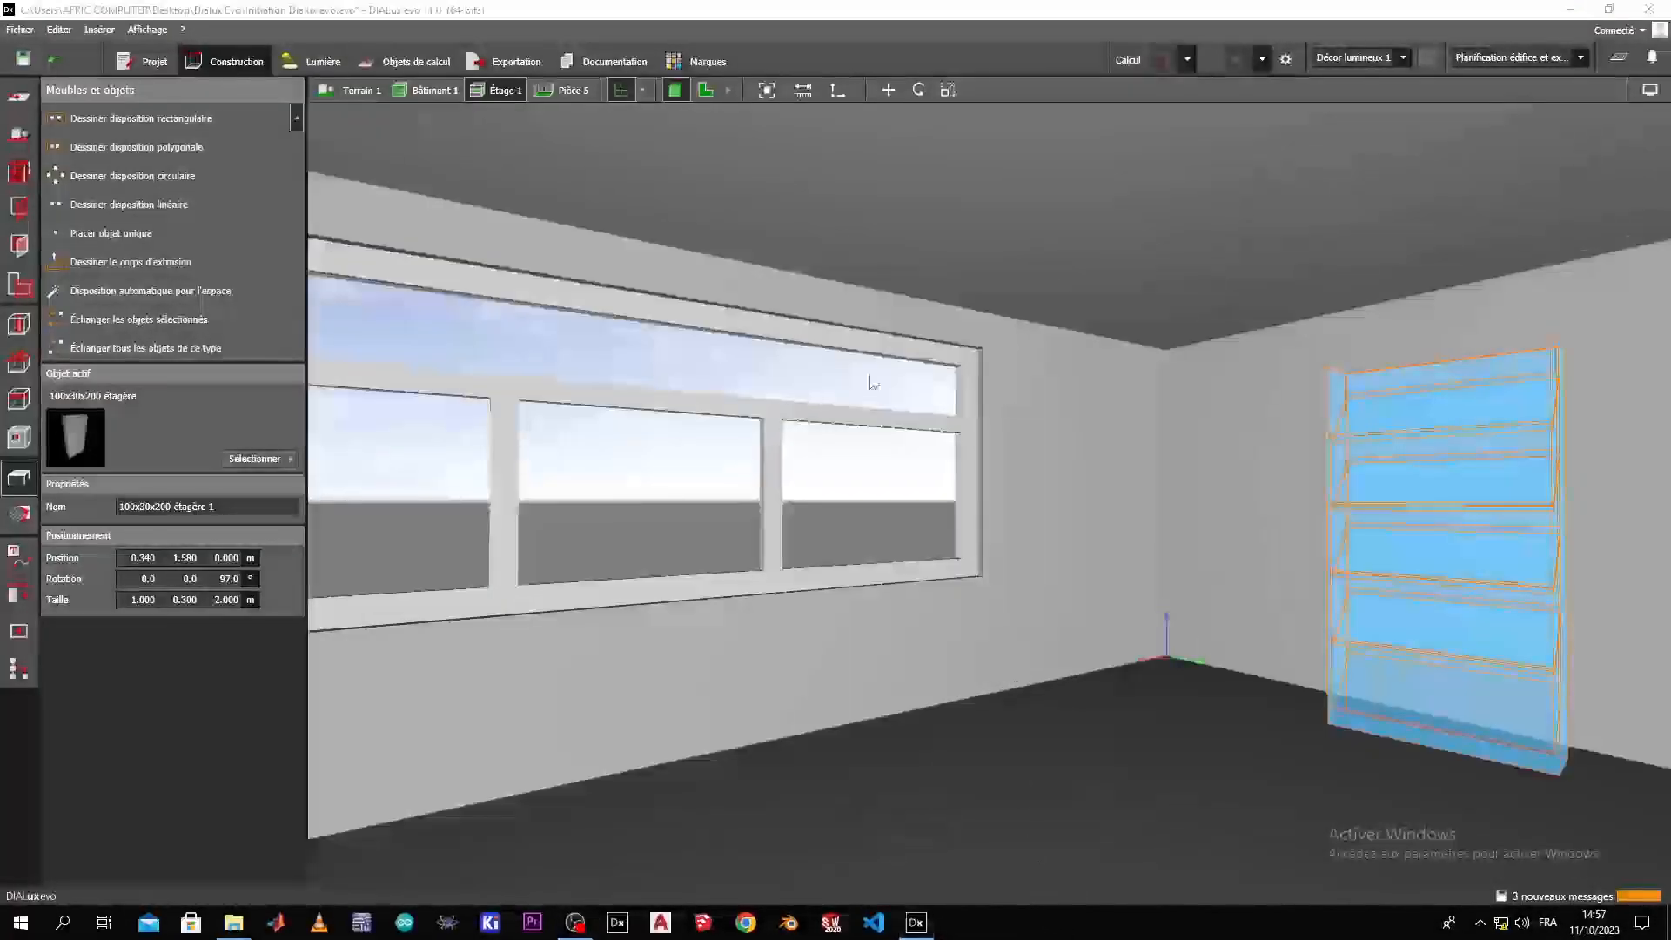
left_click(727, 90)
left_click(765, 92)
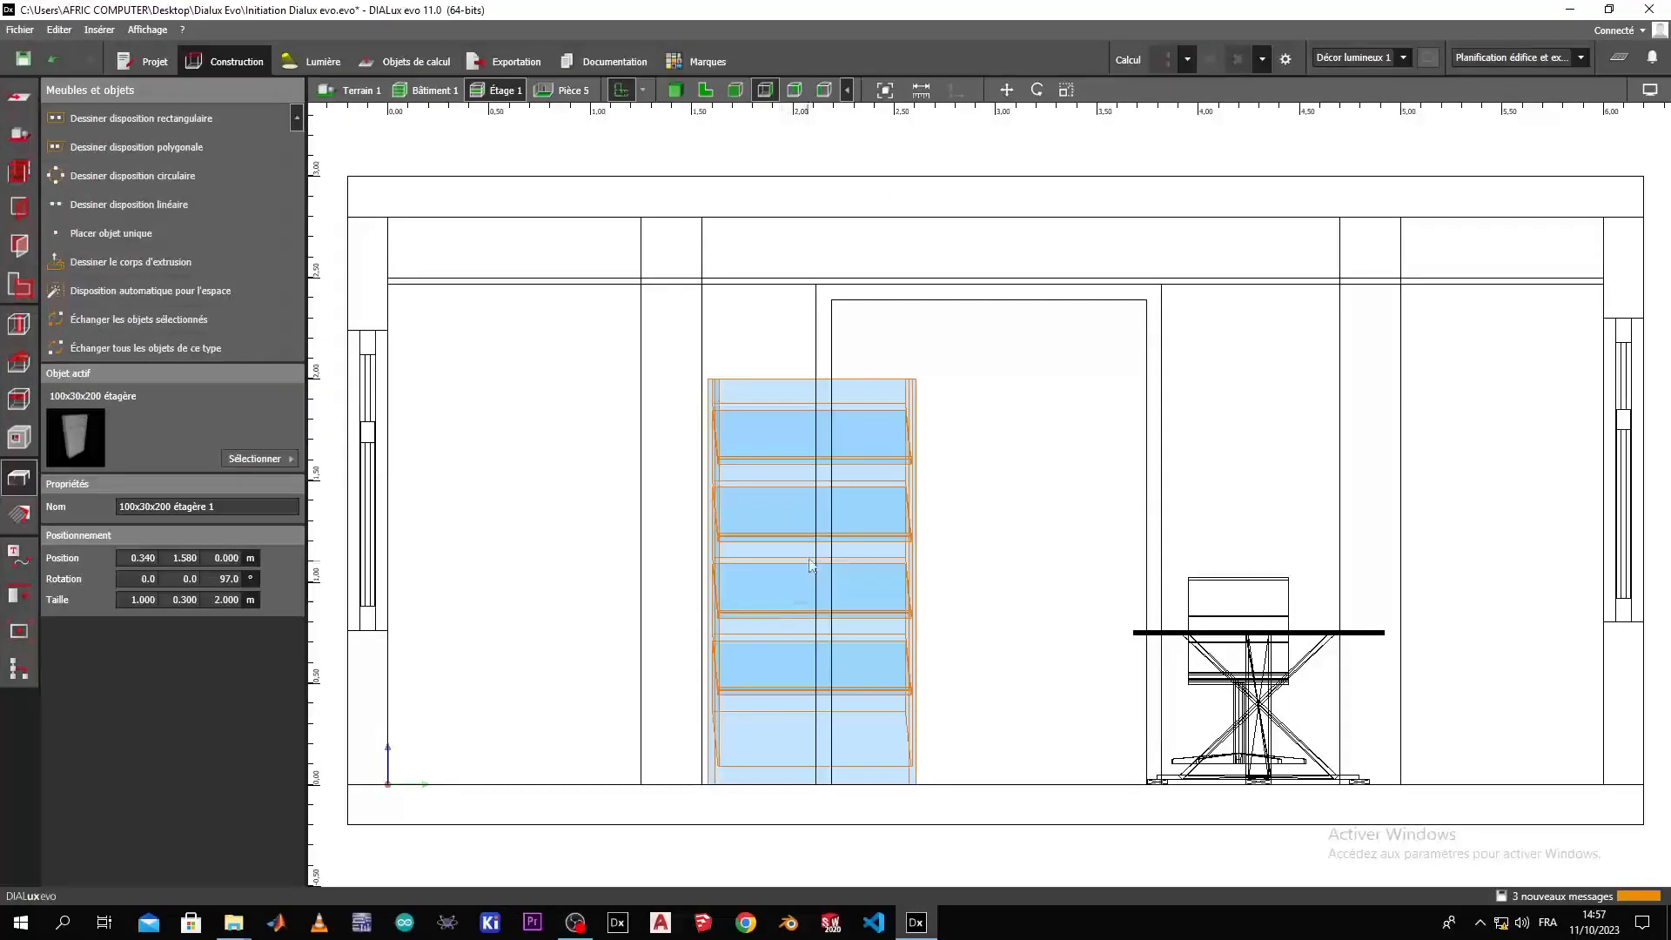
scroll(802, 533, "down", 2)
left_click_drag(1038, 568, 925, 603)
left_click(1174, 499)
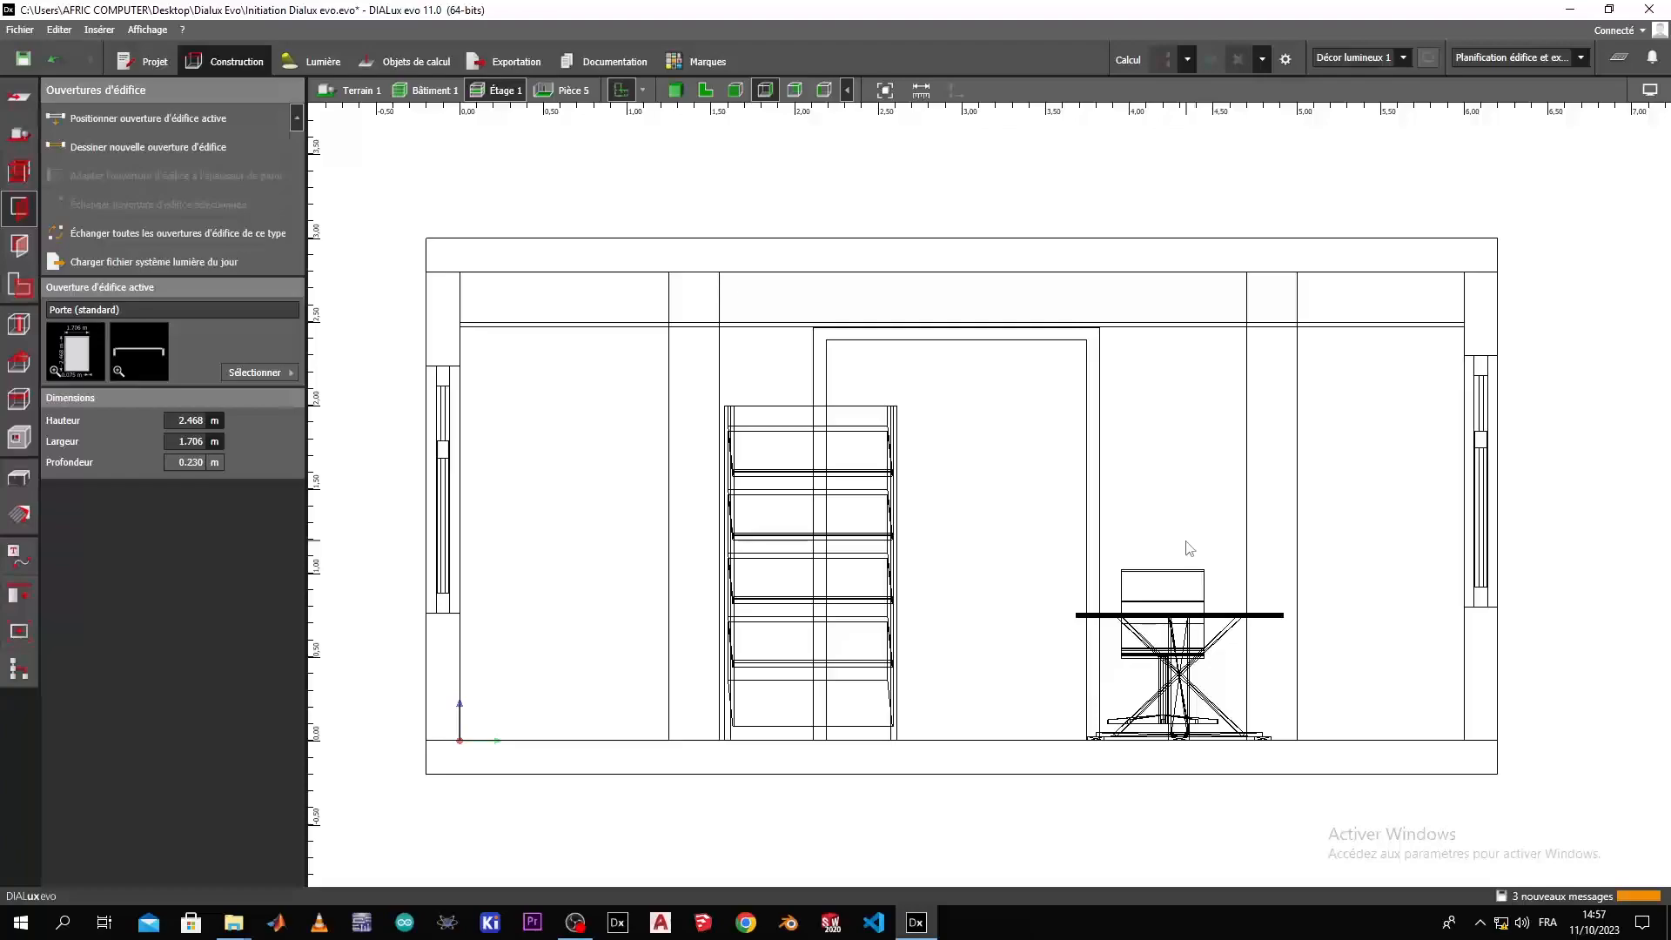
left_click(797, 91)
scroll(1410, 611, "up", 6)
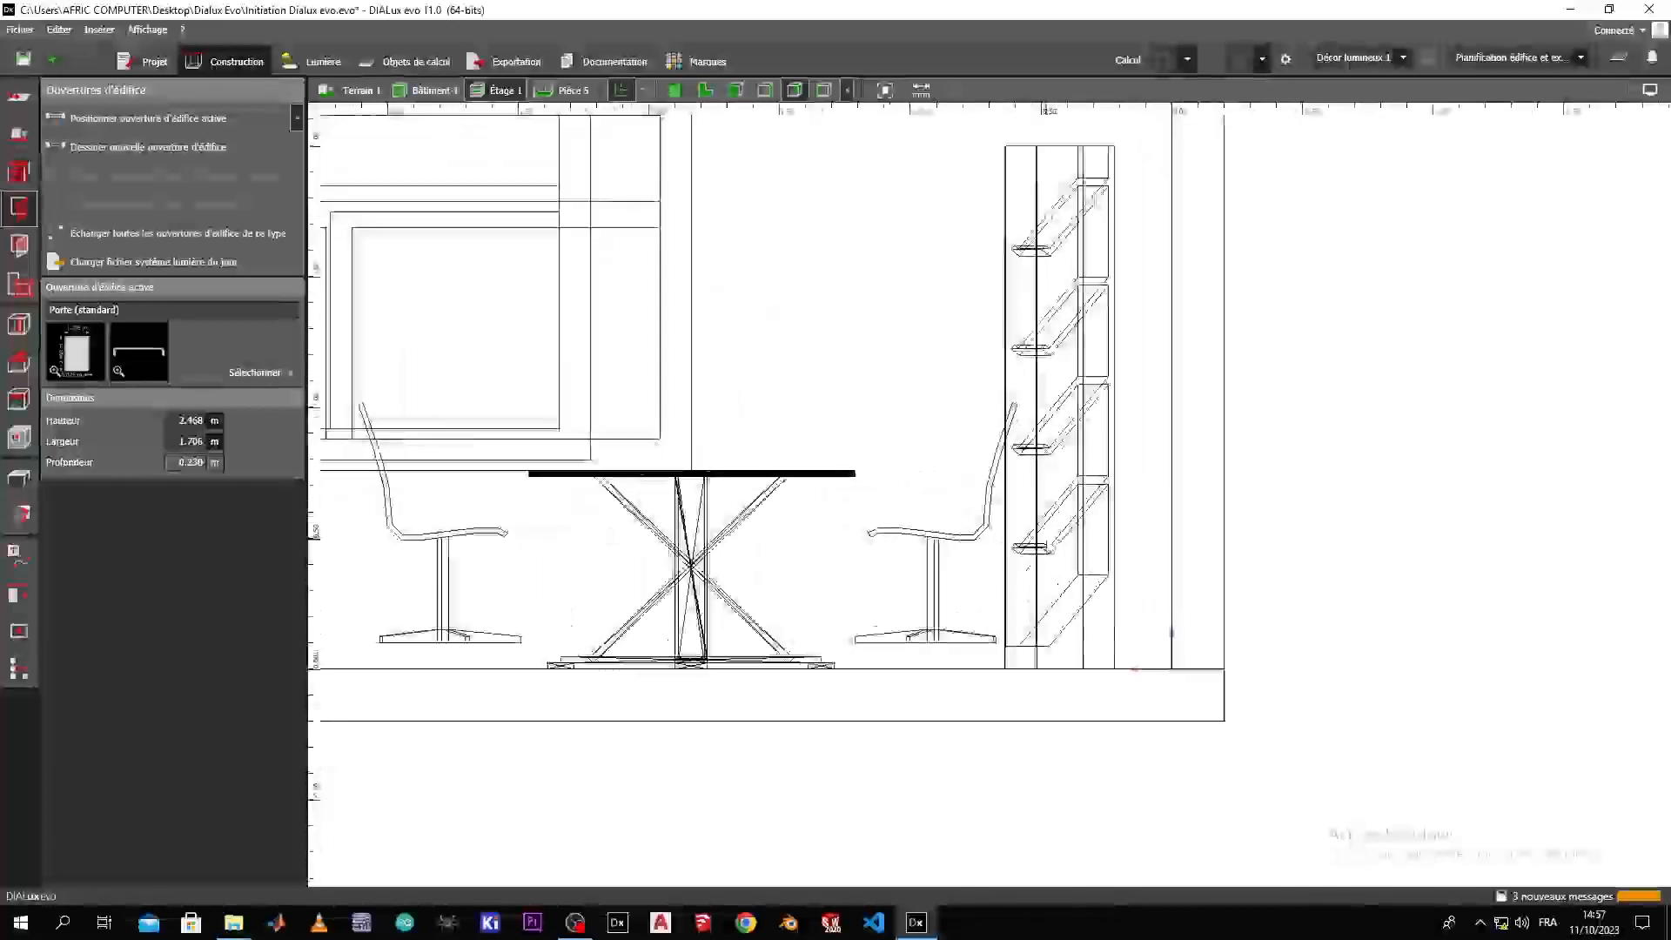
left_click(1057, 646)
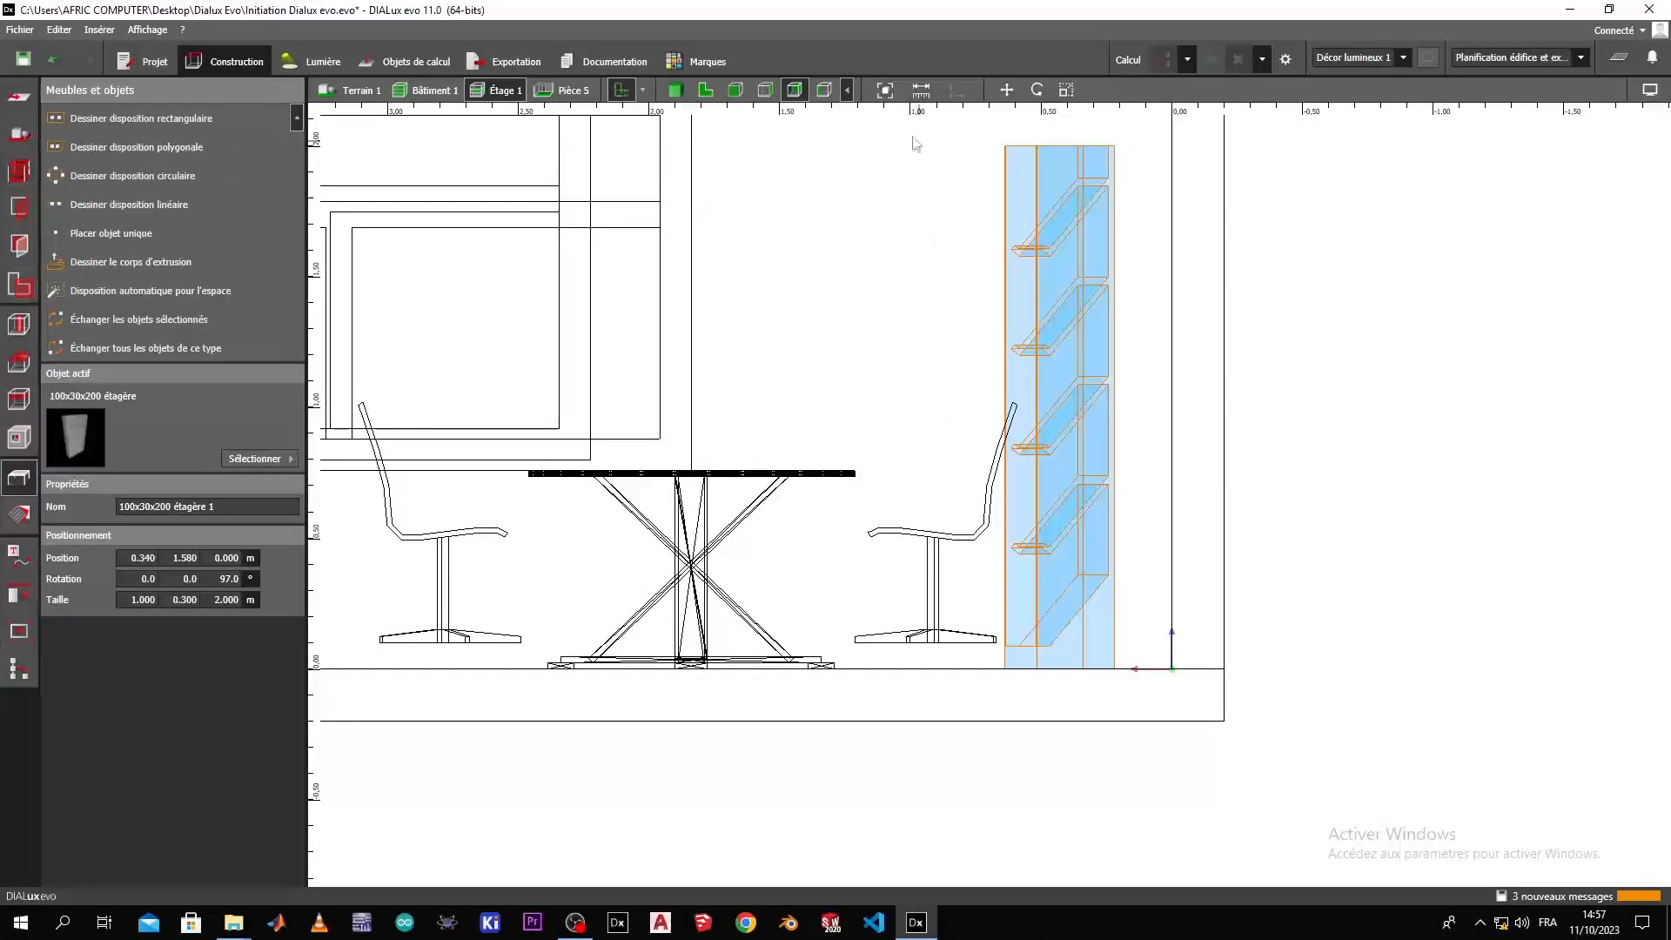
left_click(1006, 89)
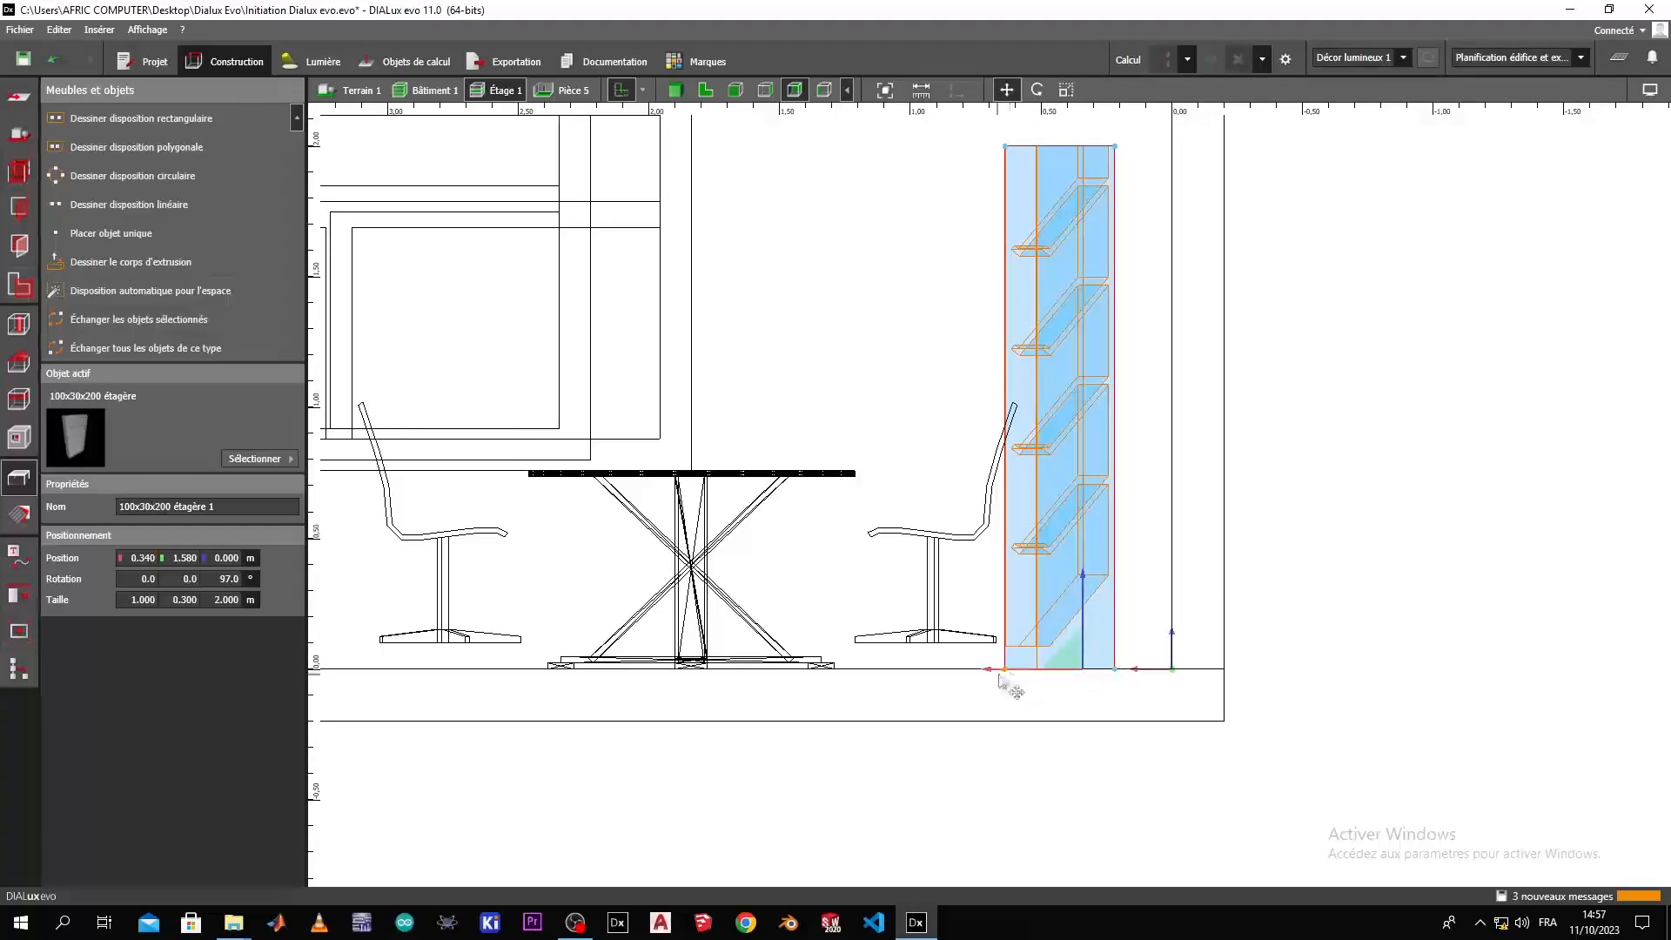
left_click_drag(998, 675, 1047, 668)
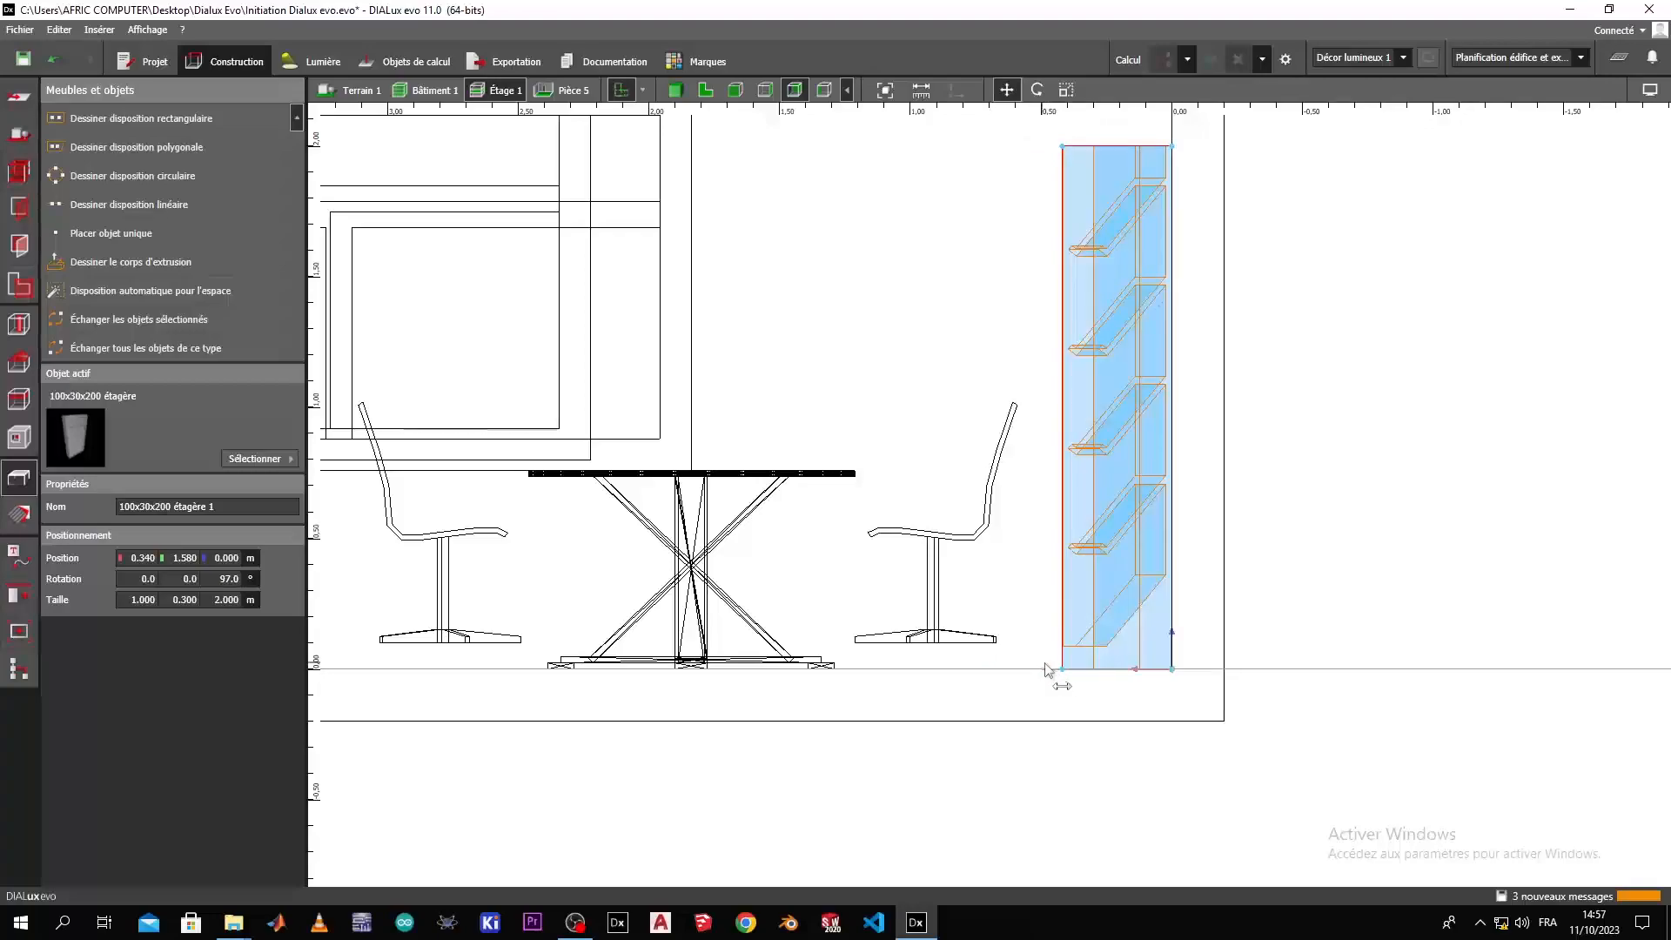
left_click(1417, 540)
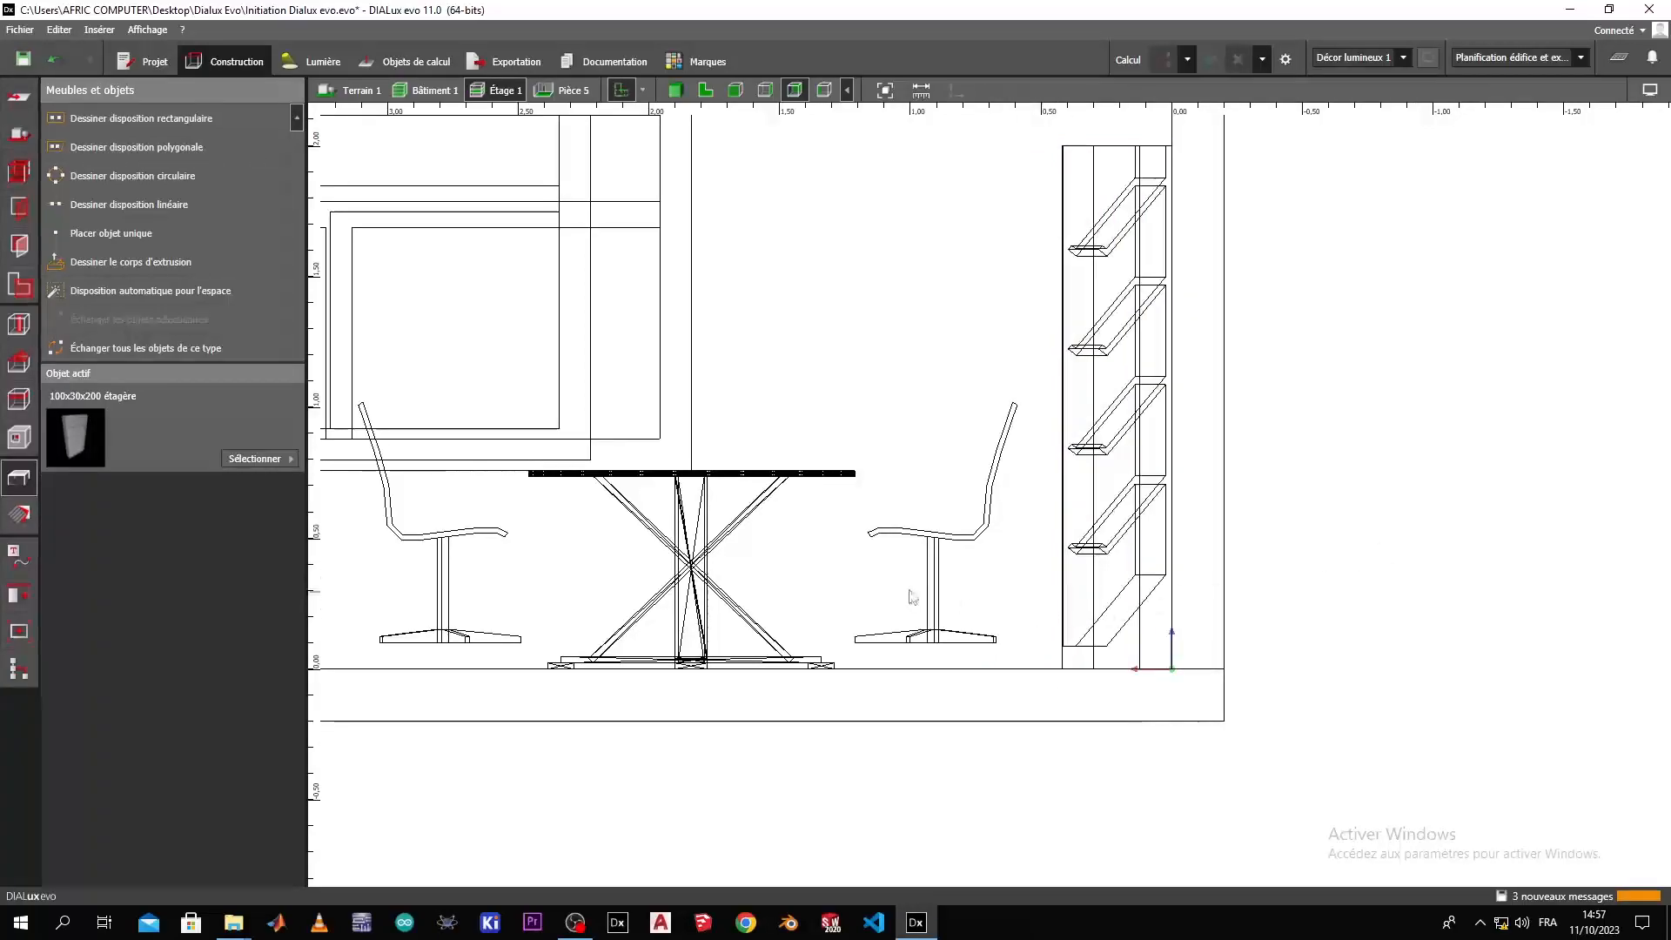
left_click(977, 595)
left_click(835, 321)
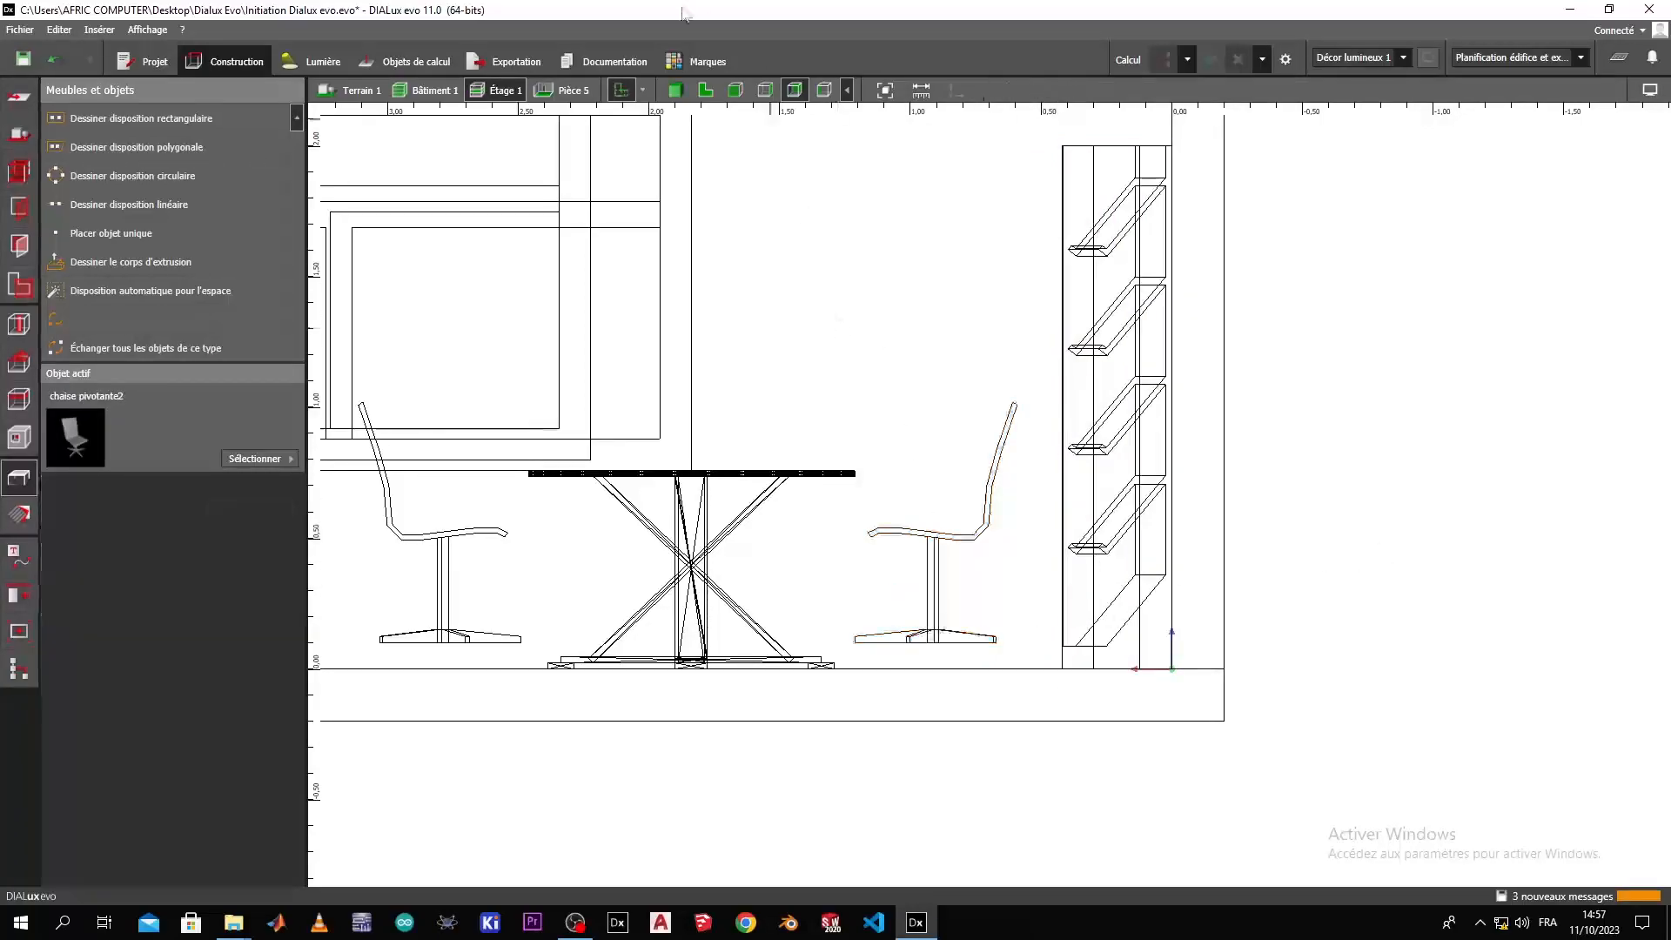
Return to the 3D view and widen the shelf unit to 1.742 m along the wall.
left_click(675, 89)
middle_click_drag(1064, 325, 1239, 500)
left_click(1199, 472)
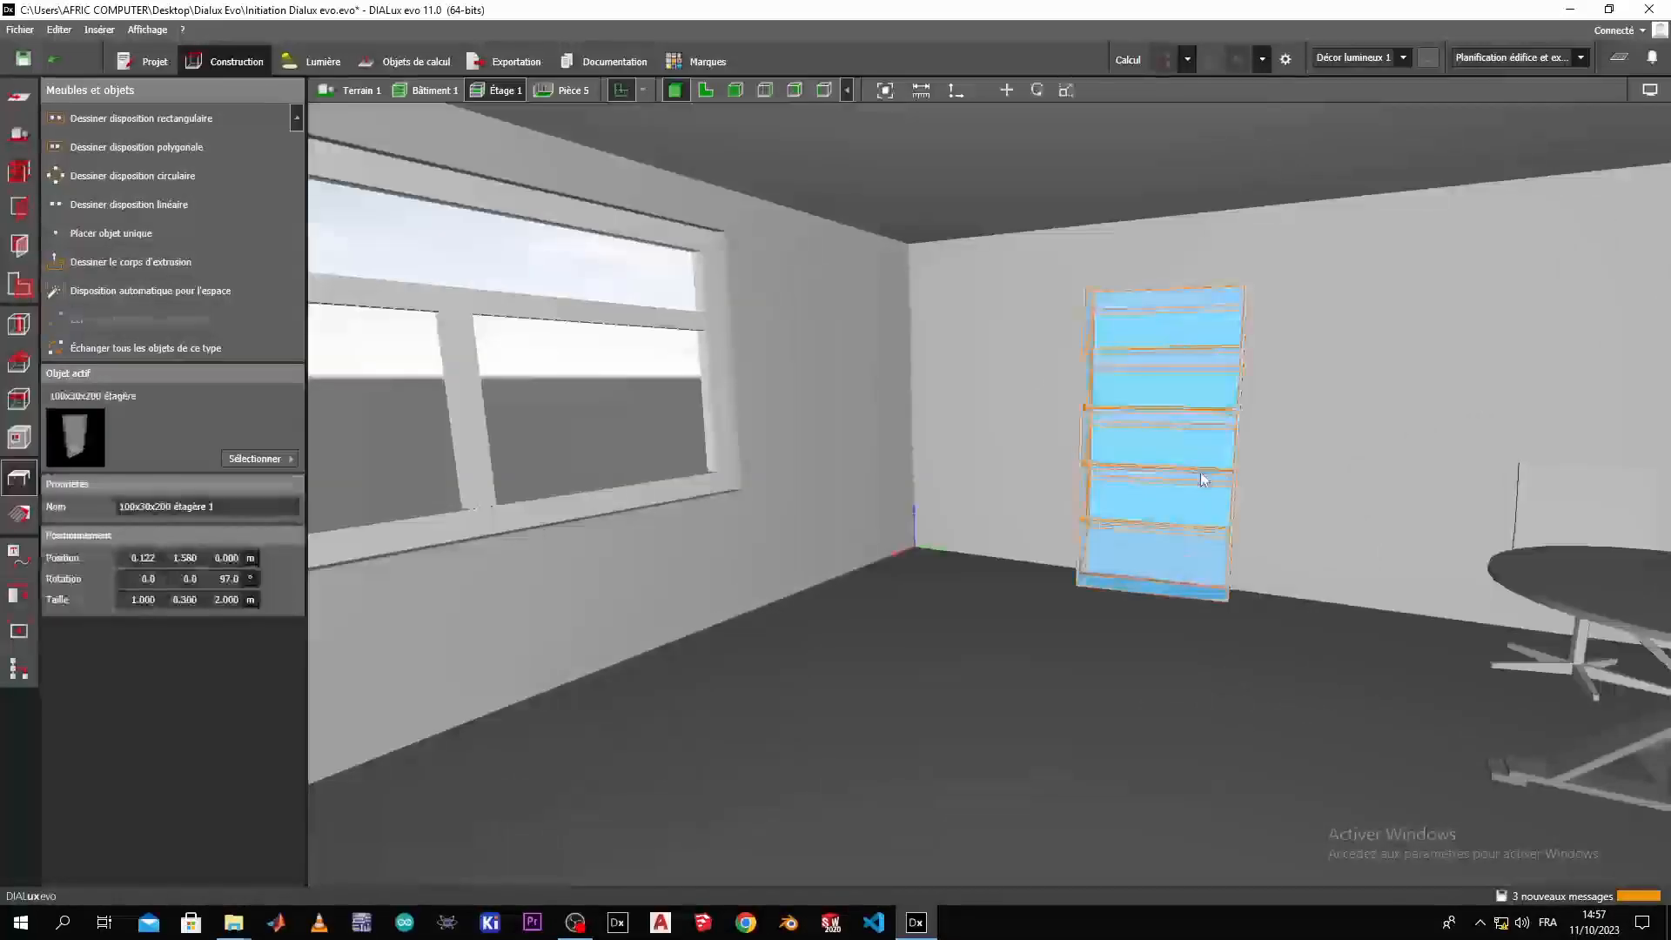
left_click(1068, 90)
left_click_drag(1241, 424, 1405, 443)
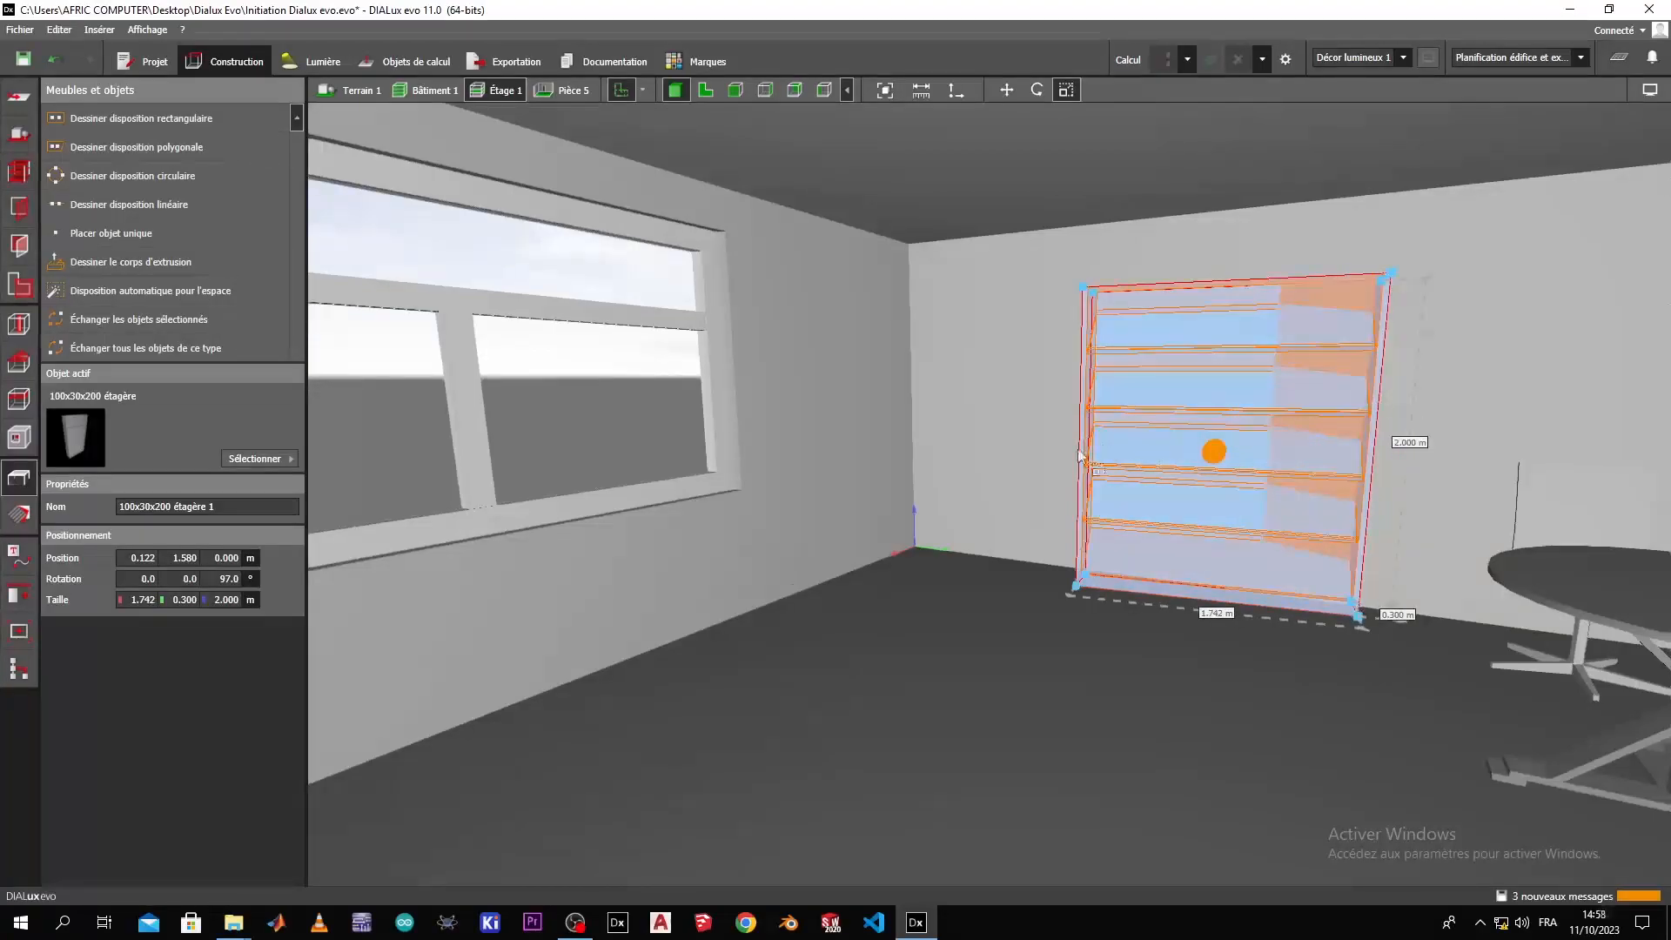
Try reducing the shelf unit's depth to 0.111 m and undo that change.
middle_click_drag(1101, 324, 1242, 379)
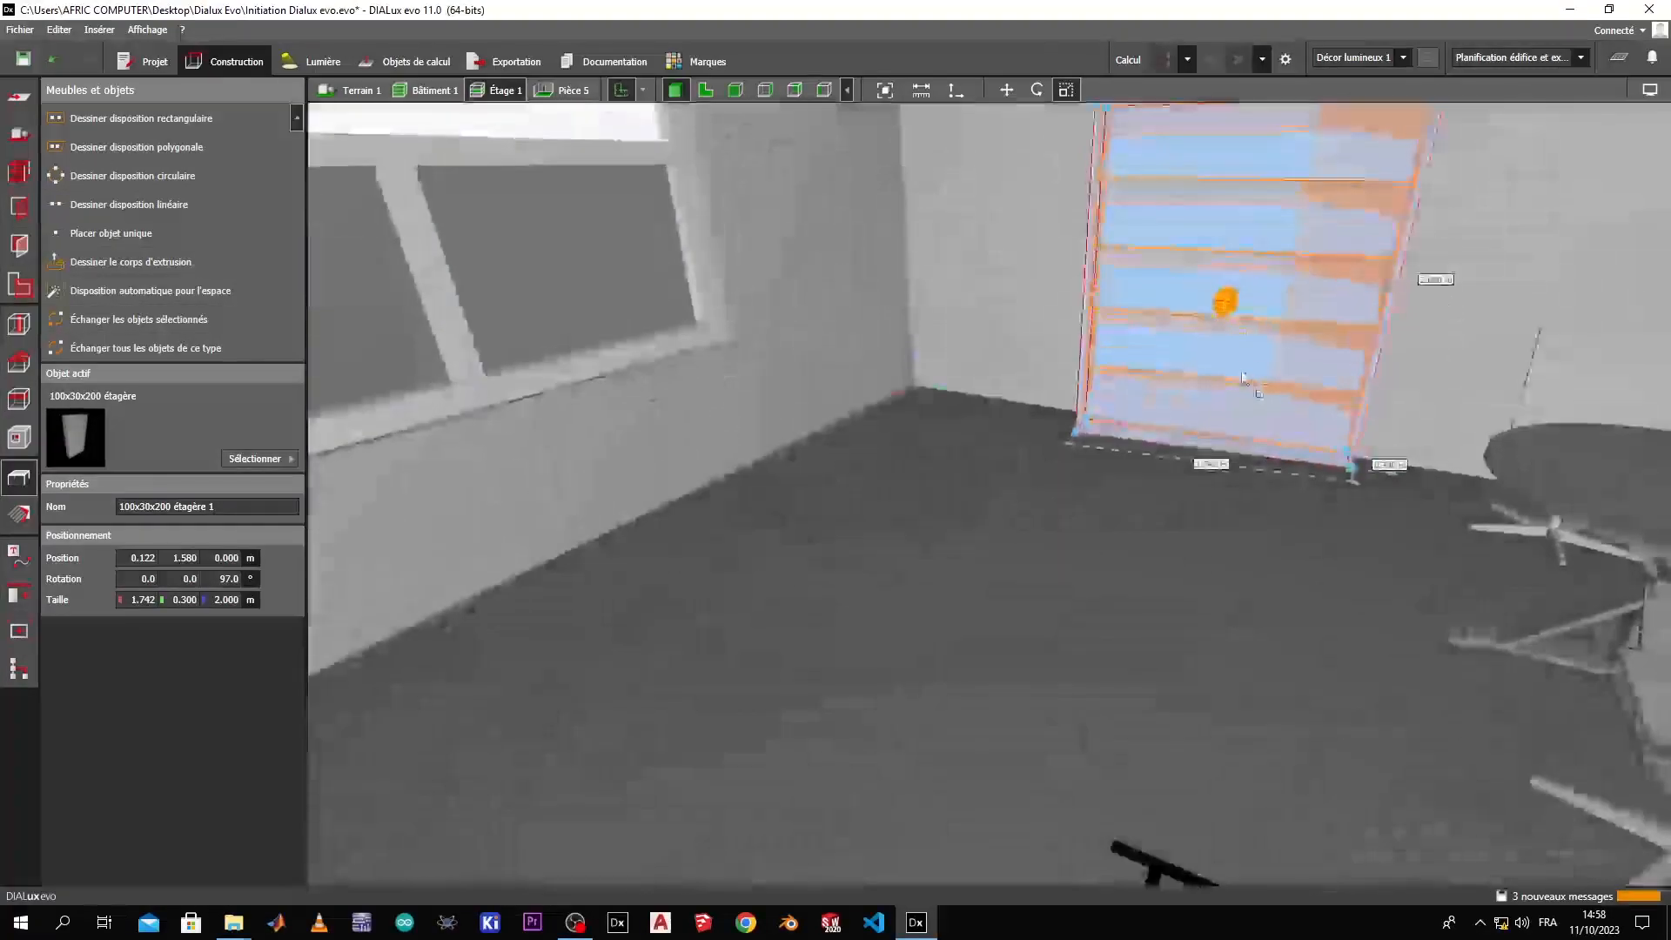
left_click(1251, 502)
middle_click_drag(1254, 508, 1243, 447)
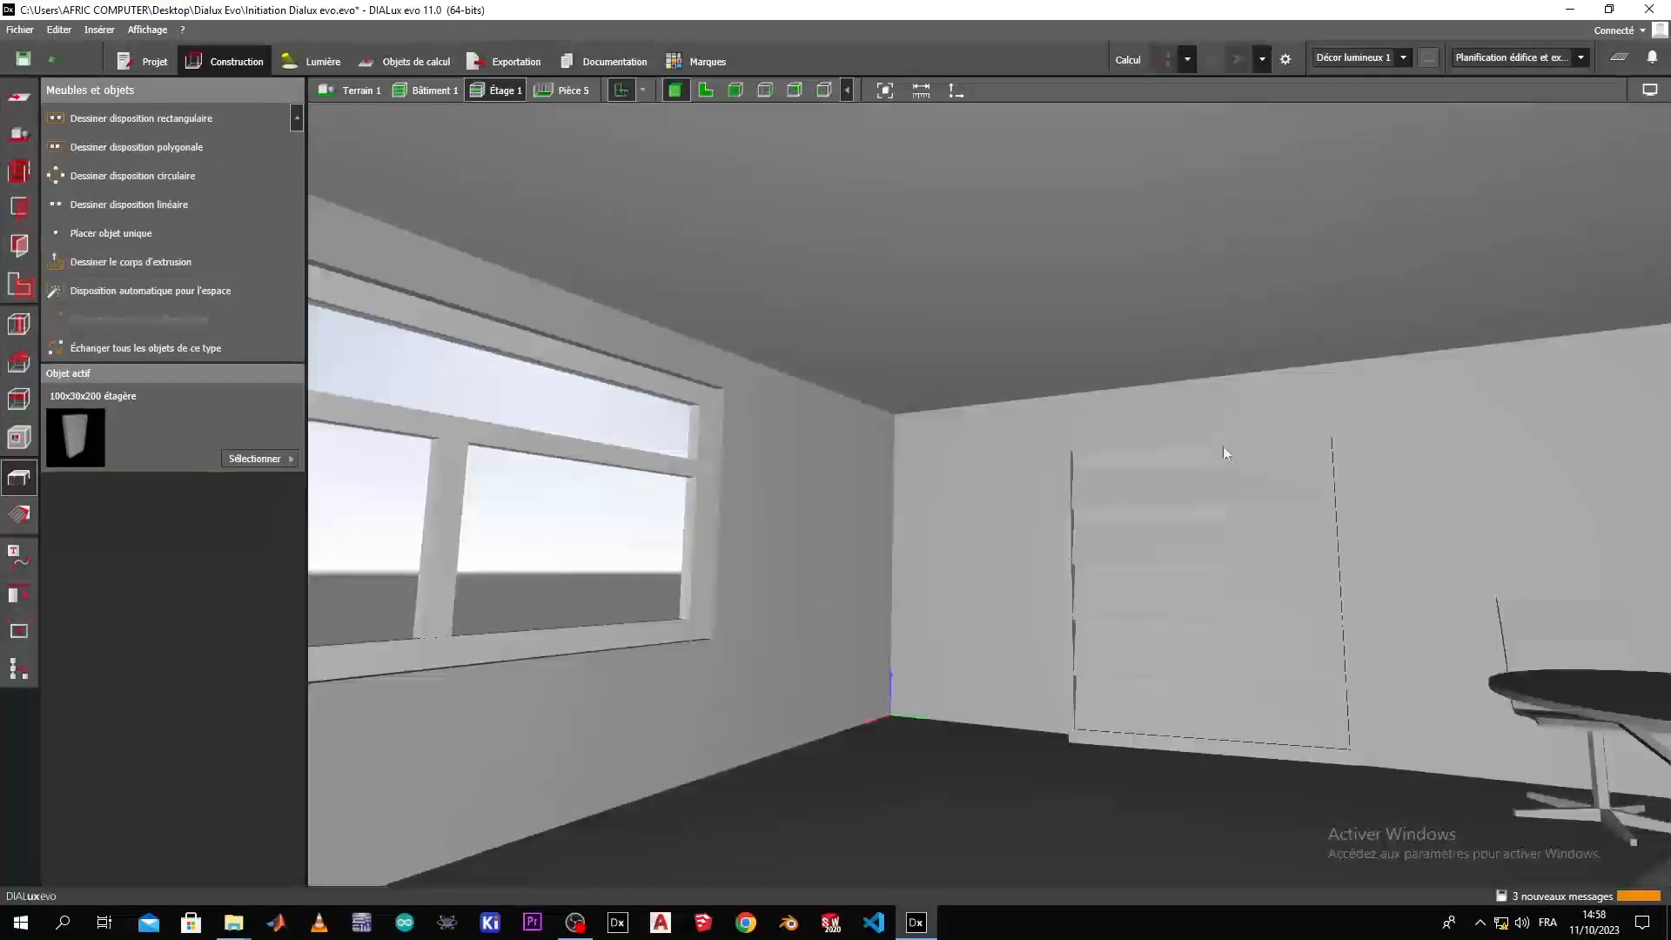
left_click(1223, 448)
right_click_drag(1322, 536, 1366, 599)
key("ctrl+z")
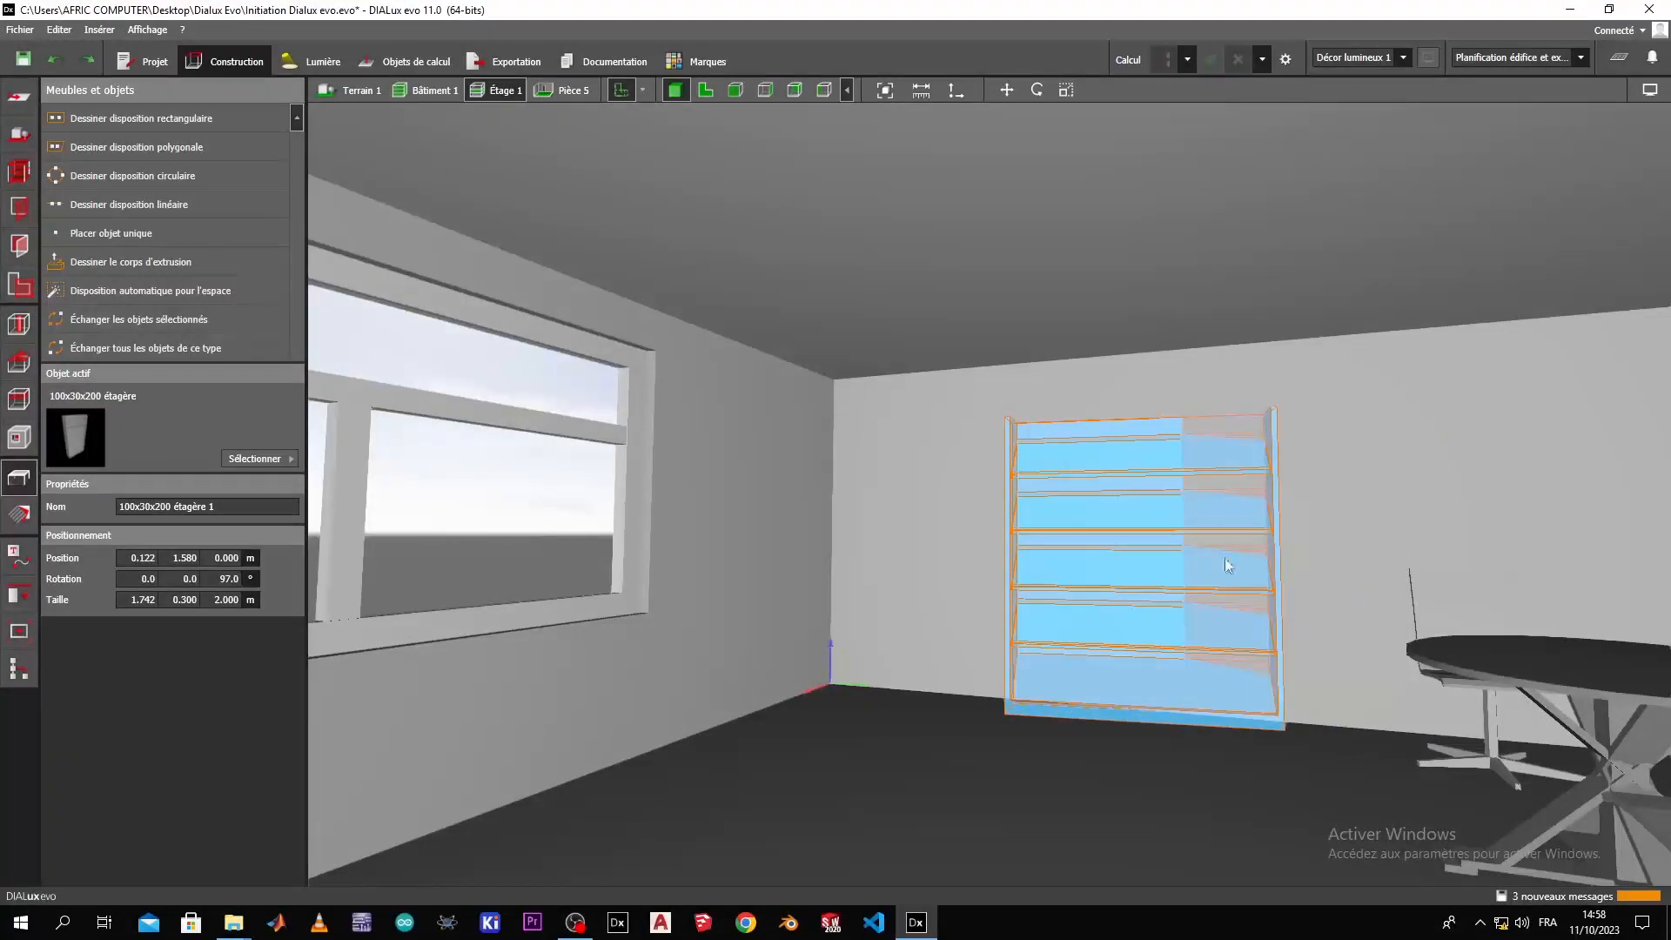
Enlarge the shelf unit from its upper corner so that it reaches almost up to the ceiling.
left_click(1064, 90)
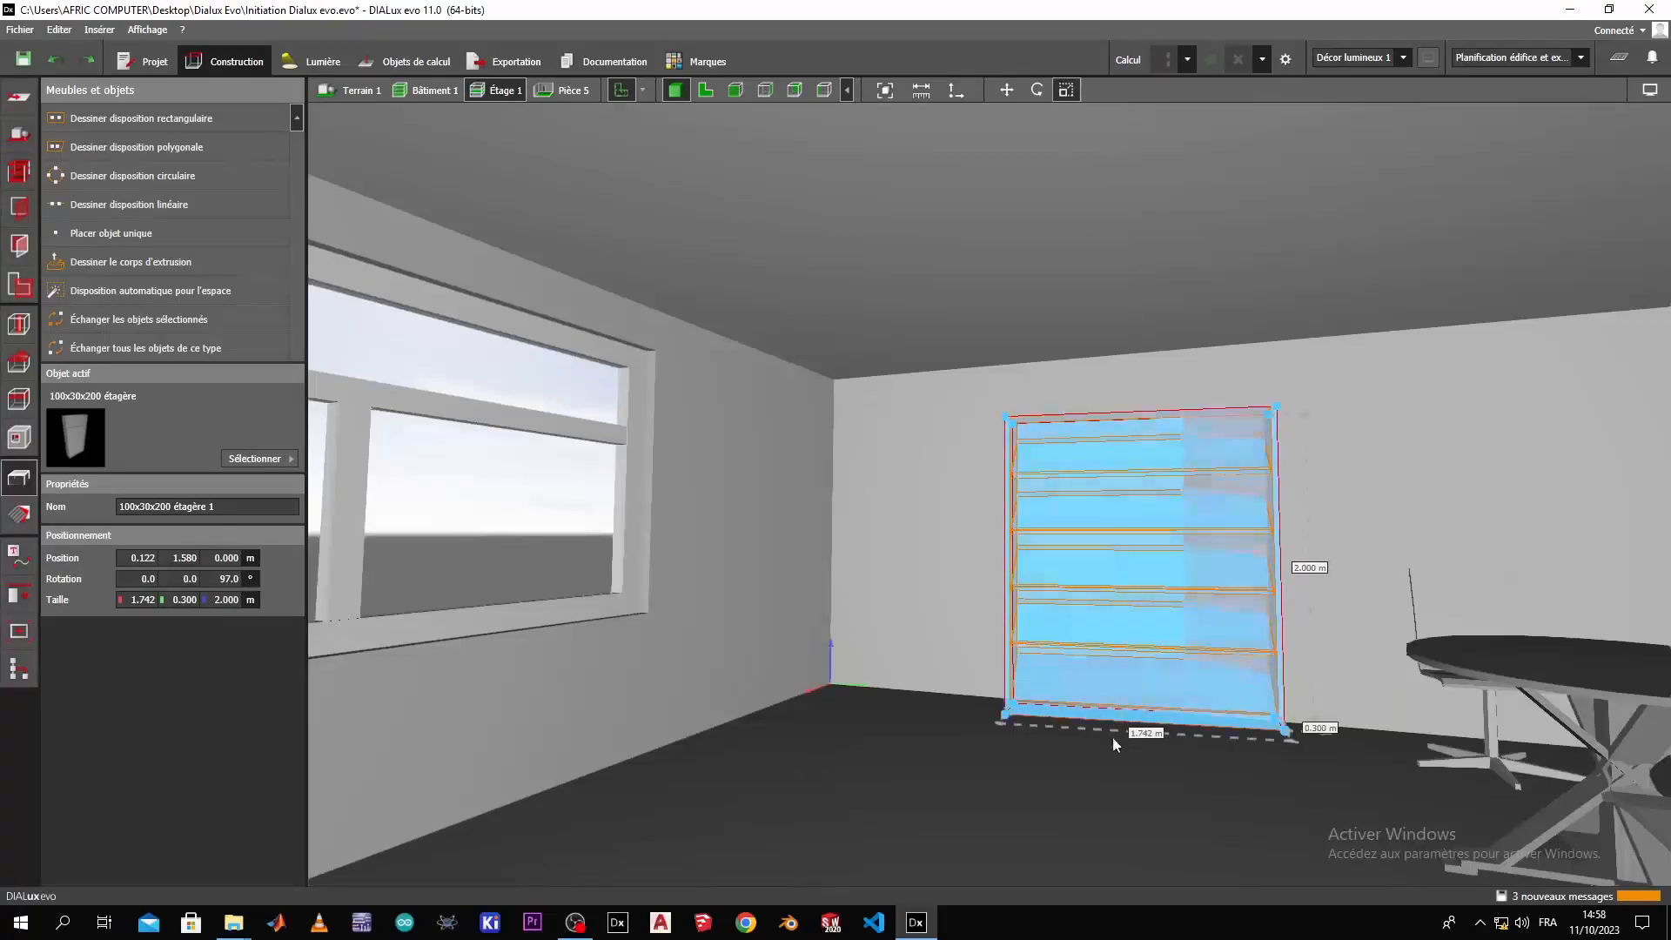
left_click_drag(1000, 421, 972, 369)
left_click(874, 702)
right_click_drag(873, 703, 709, 766)
right_click_drag(614, 745, 1317, 815)
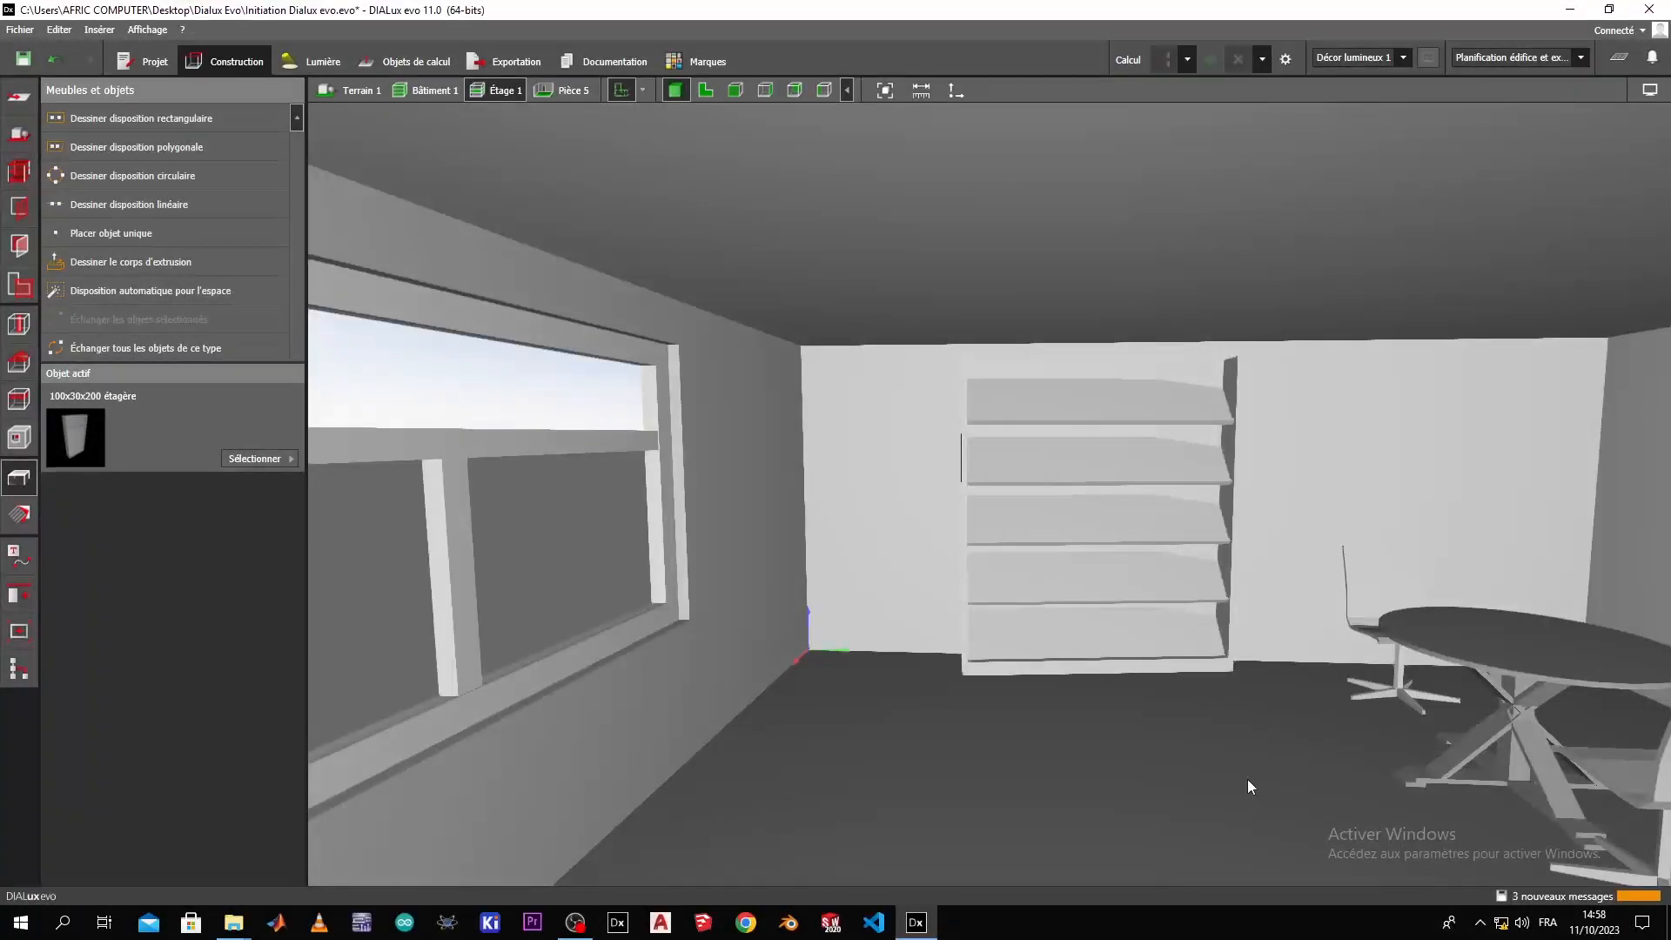
right_click_drag(1251, 788, 1362, 804)
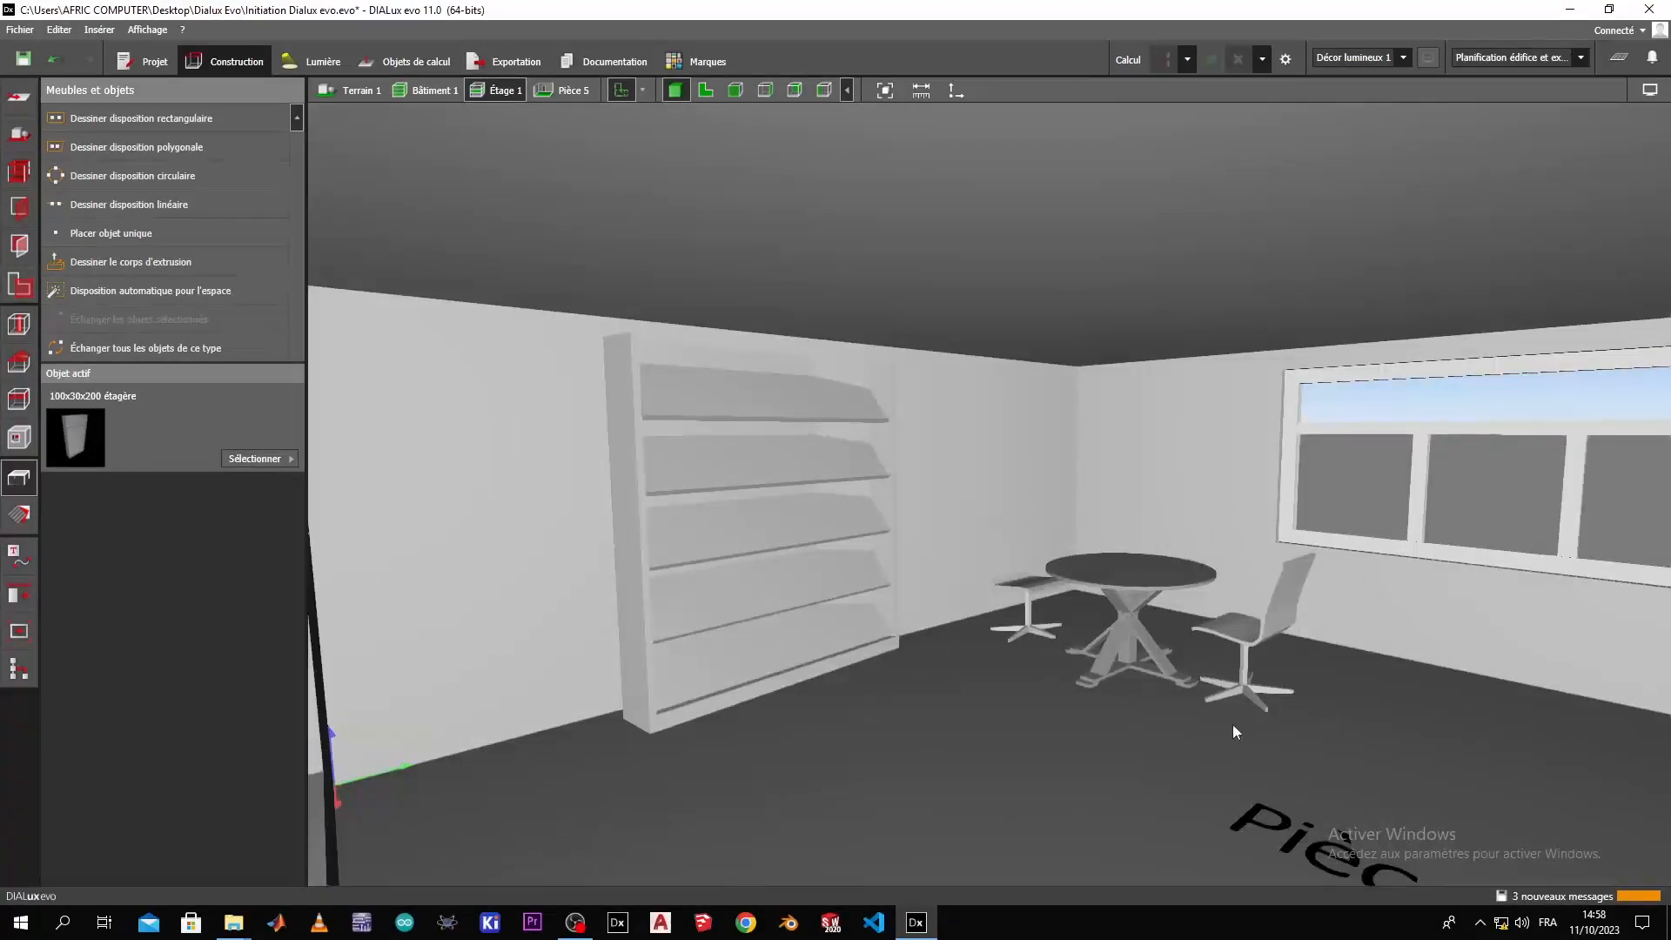
right_click_drag(1215, 692, 962, 801)
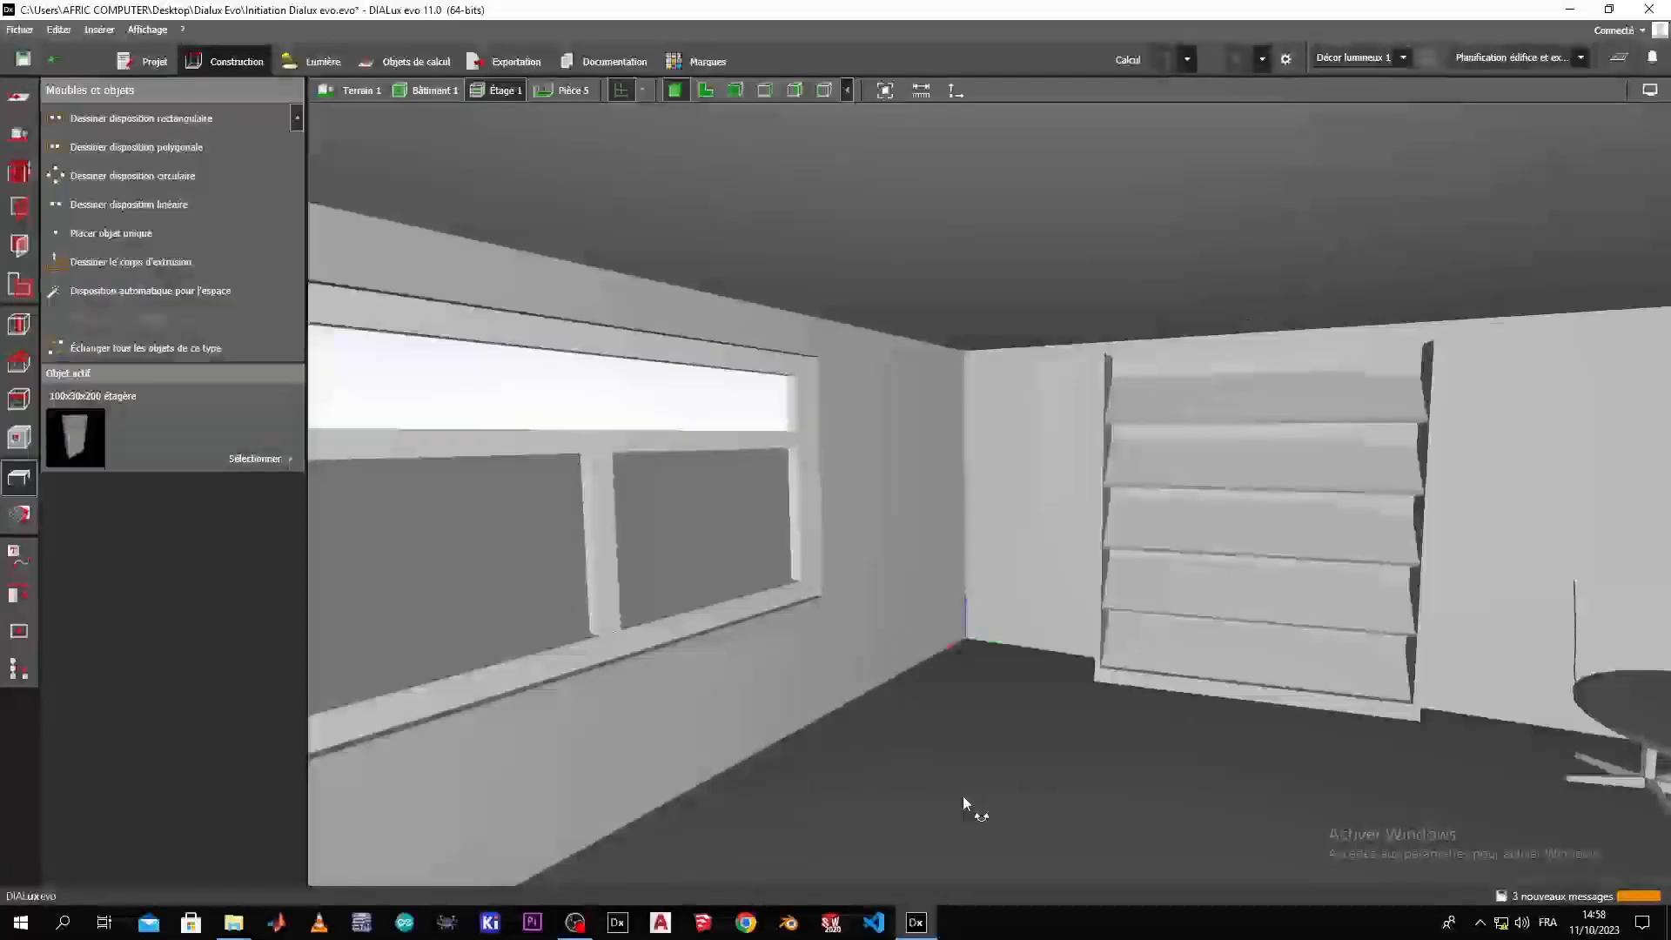